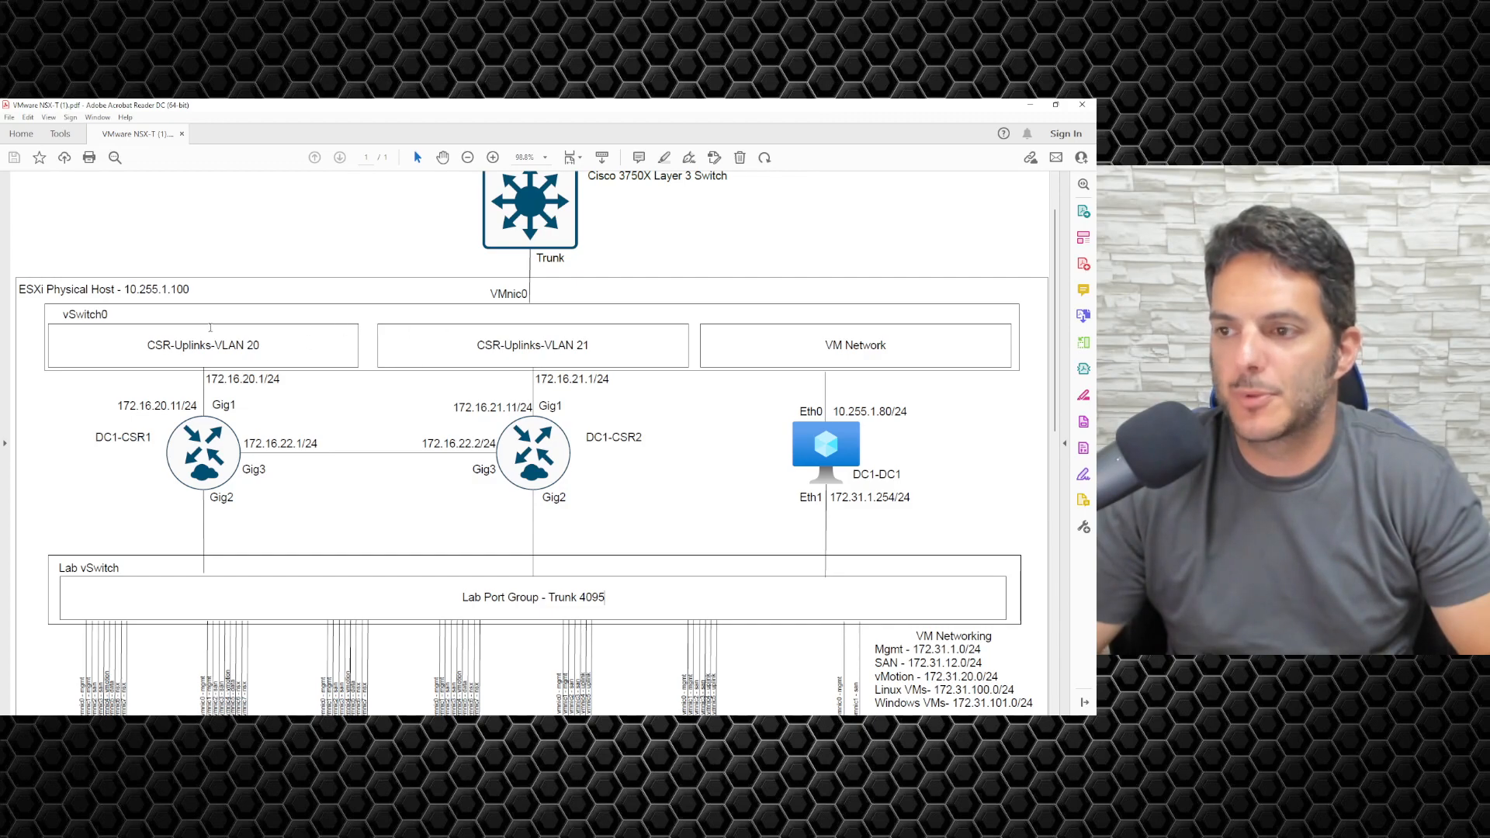
Step: Examine the vSwitch0, Lab vSwitch and Lab Port Group - Trunk 4095 labels in the network diagram
left_click_drag(60, 311, 110, 315)
left_click(113, 530)
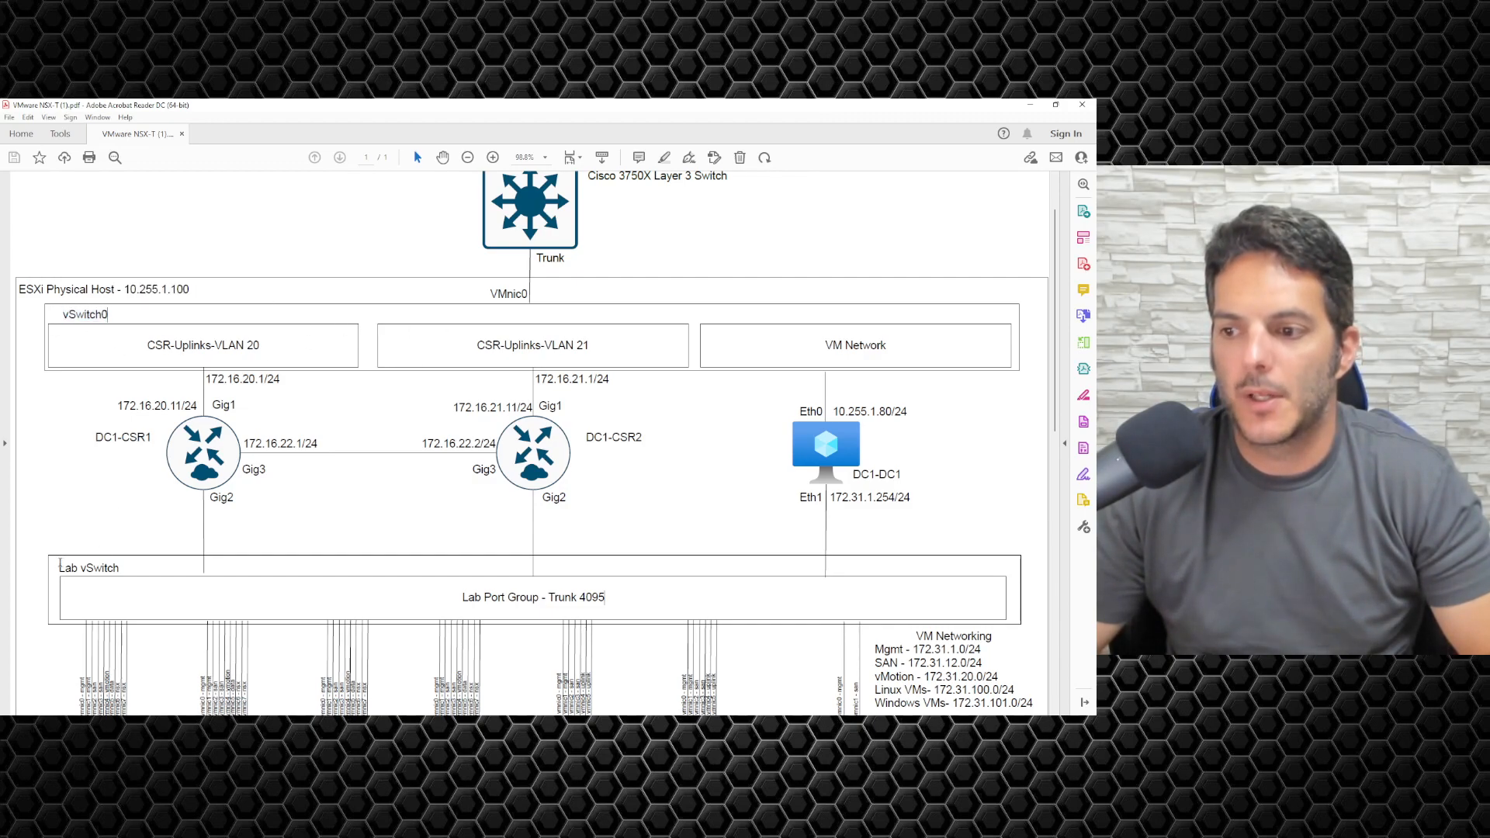
left_click_drag(60, 567, 120, 568)
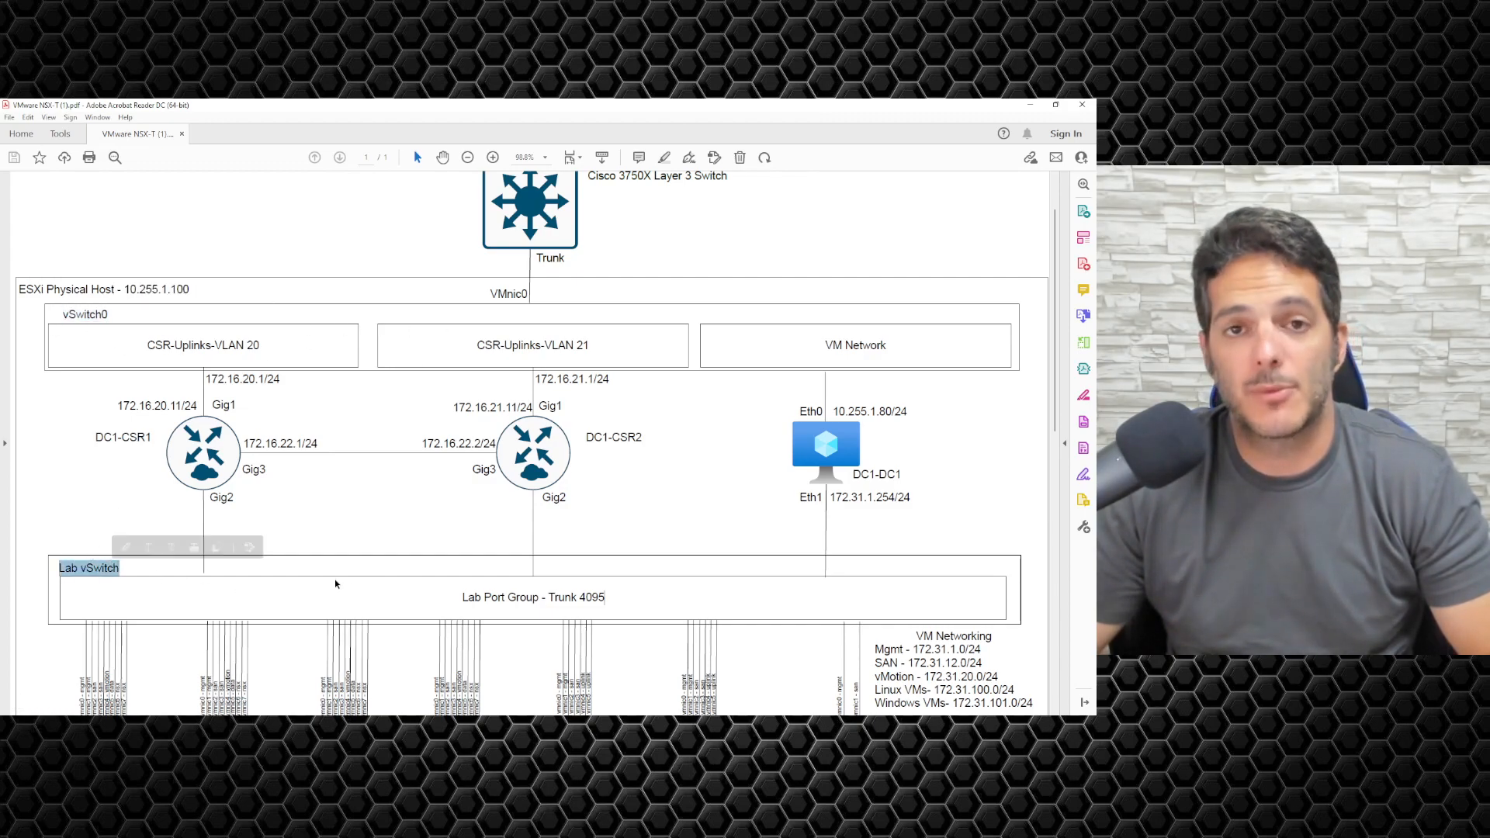
left_click_drag(463, 597, 603, 588)
left_click(427, 587)
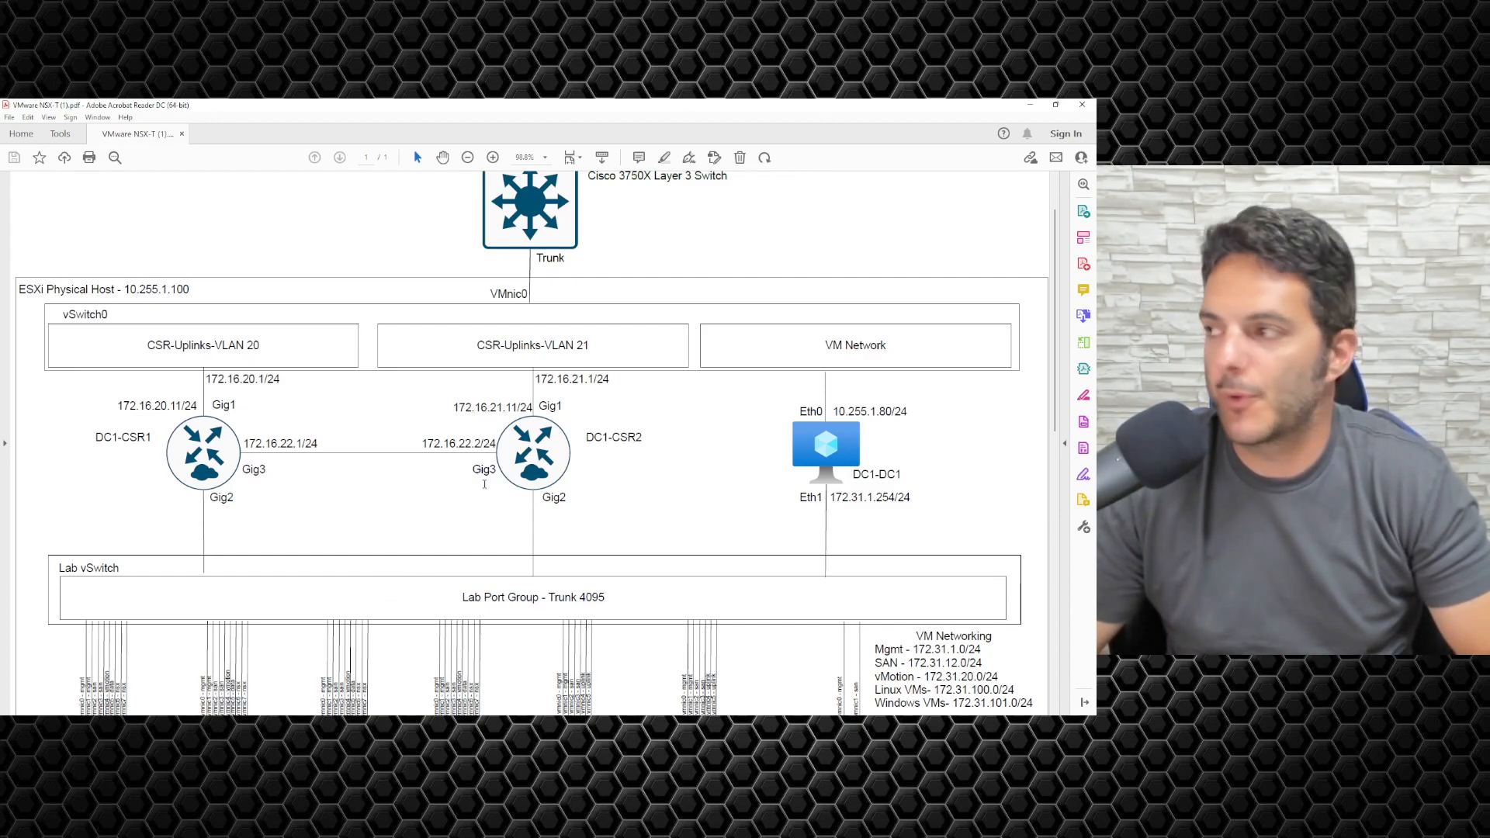
Step: Switch to the ESXi host client, open vSwitch0 from the virtual switches, and move the network diagram window out of the way
left_click(1030, 105)
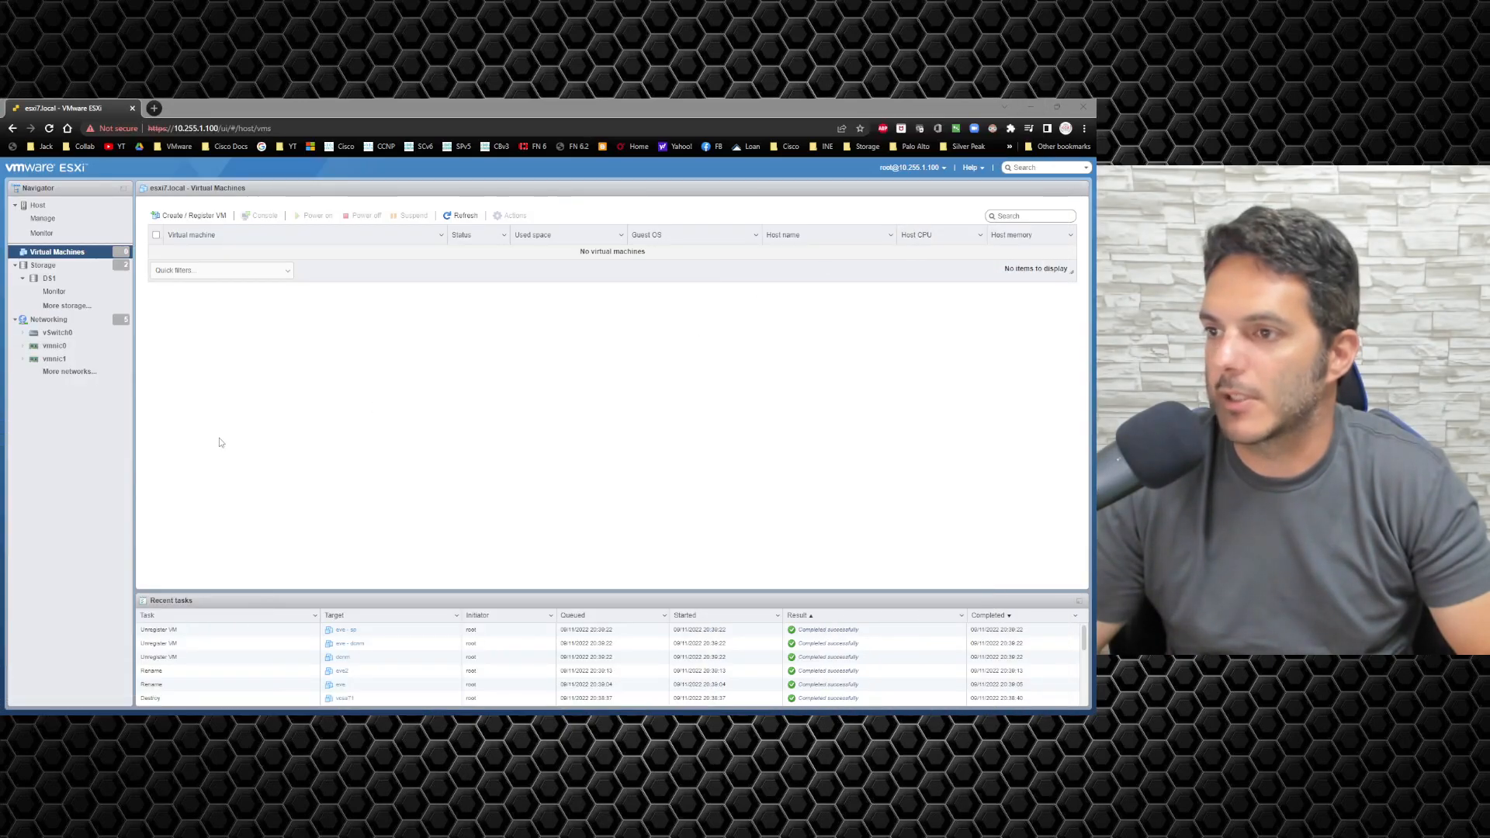
left_click(41, 321)
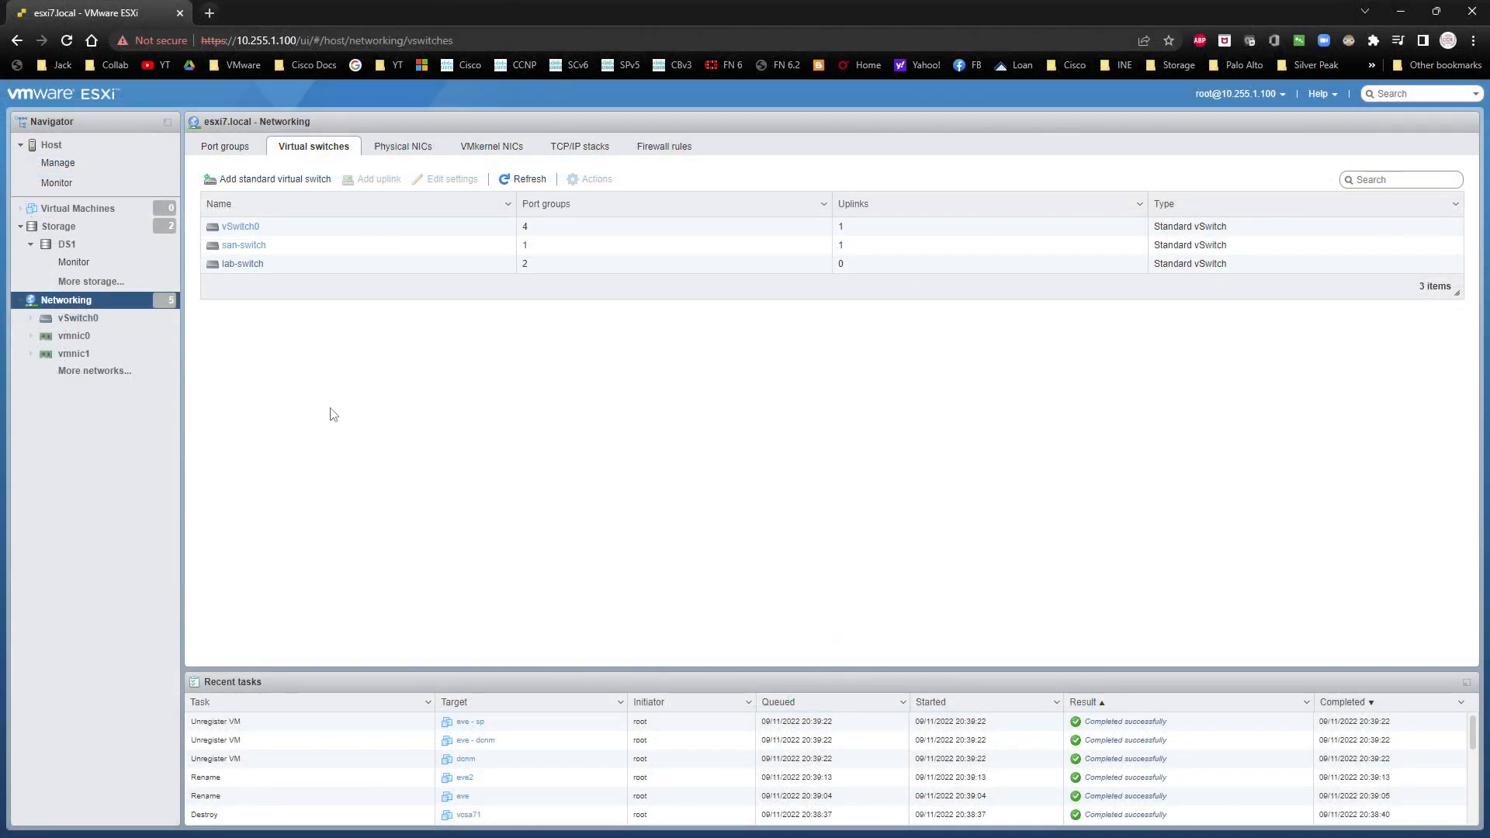
left_click(239, 227)
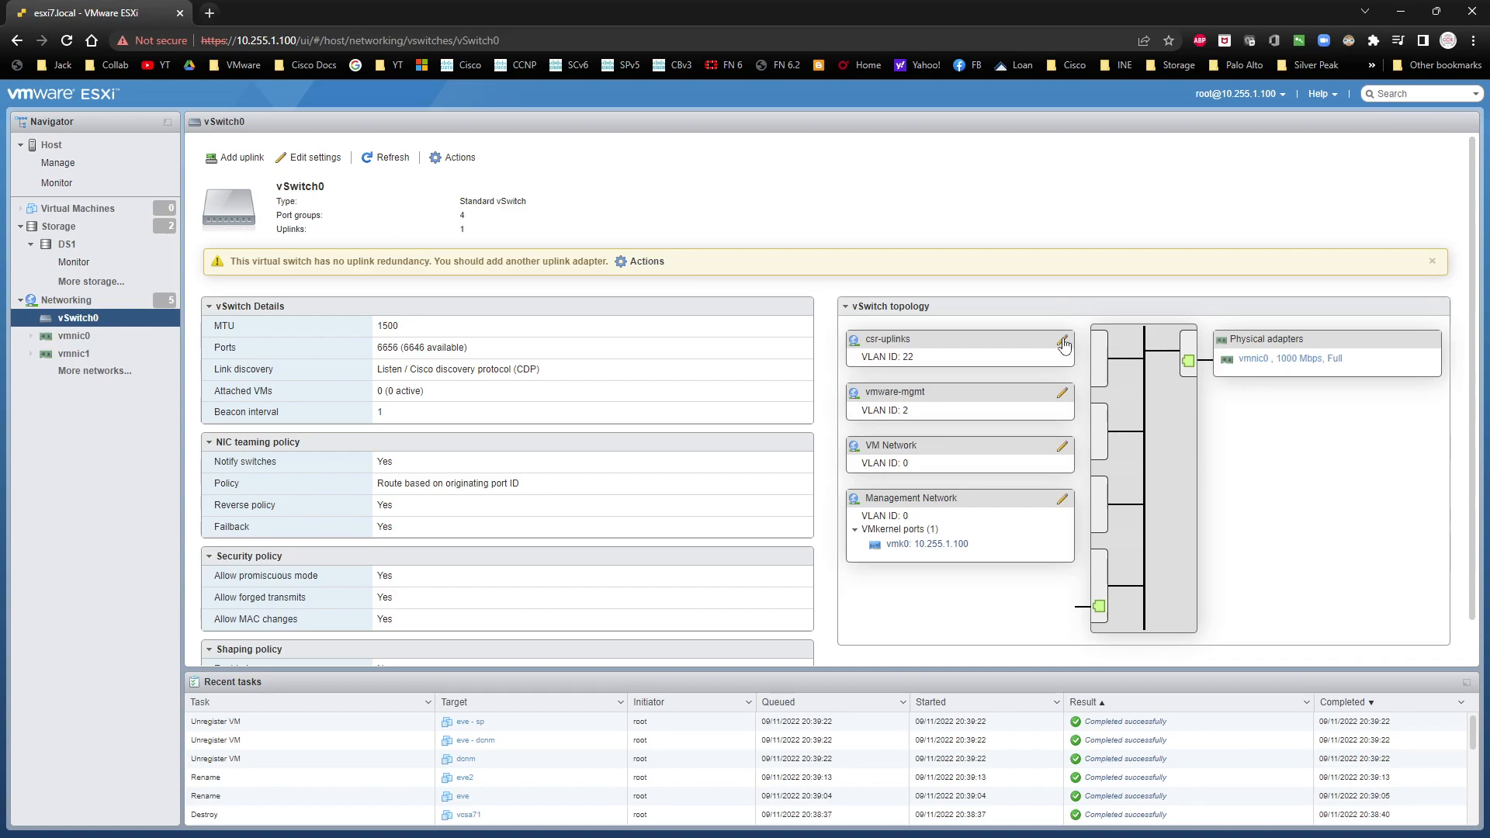
key("alt+Tab")
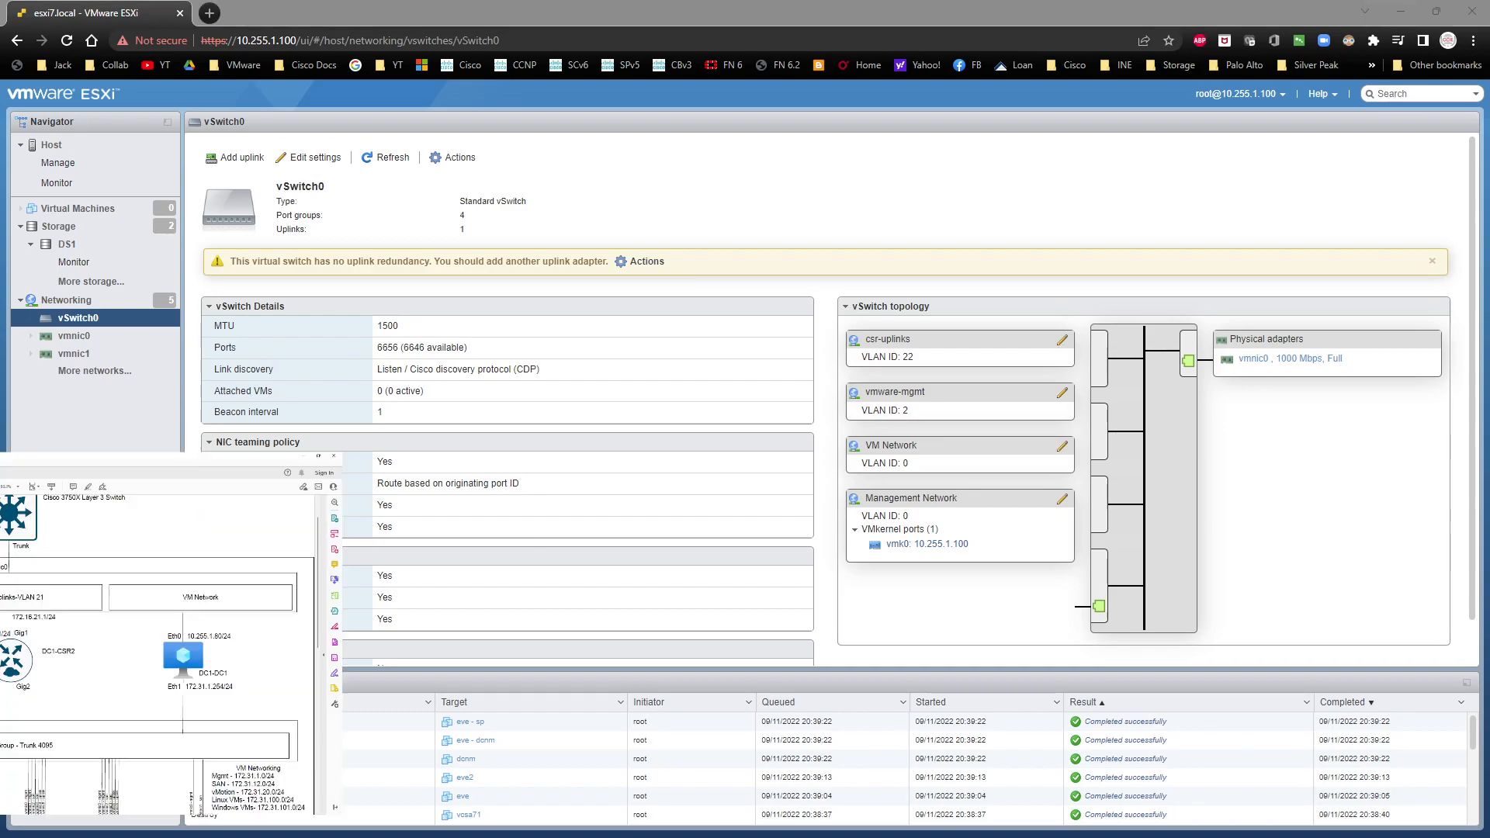
left_click_drag(718, 6, 0, 165)
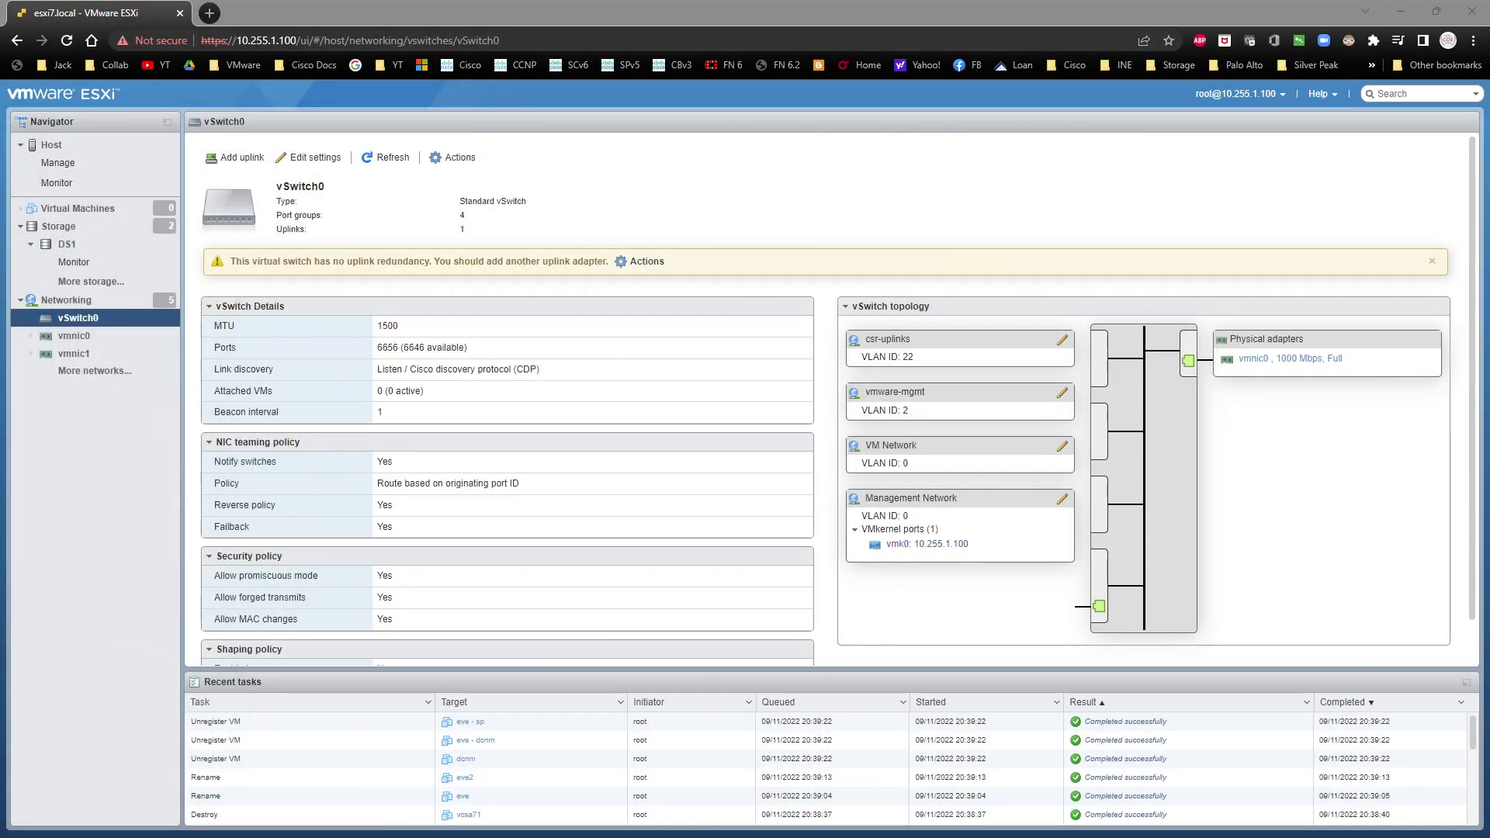
Step: Rename the csr-uplinks port group to CSR-Uplinks-VLAN 20, set its VLAN ID to 20, and save it
left_click(1064, 341)
left_click(747, 377)
key("BackSpace")
key("BackSpace")
key("BackSpace")
key("BackSpace")
key("BackSpace")
key("BackSpace")
key("BackSpace")
key("BackSpace")
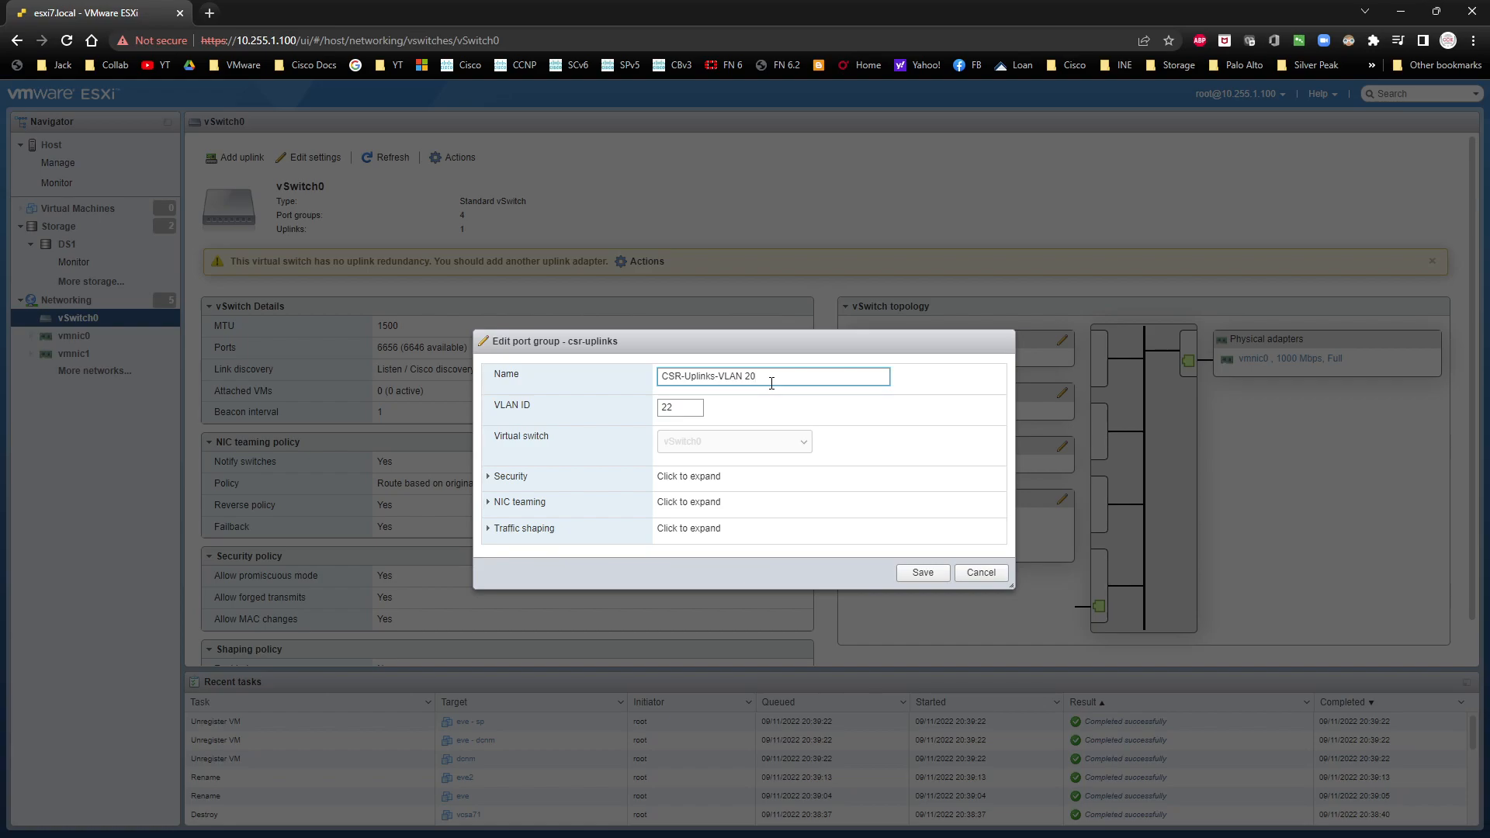
double_click(677, 404)
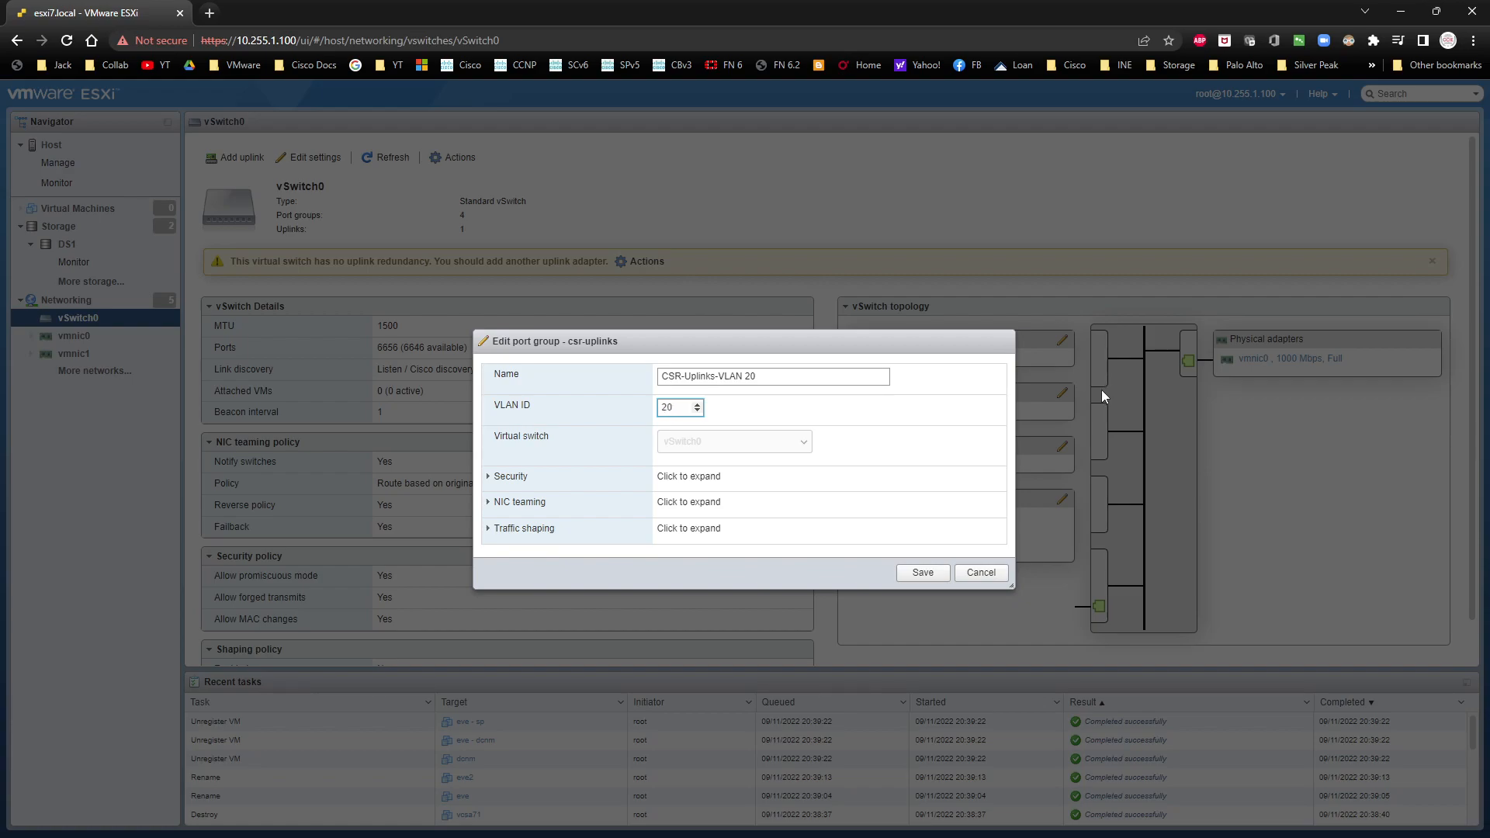
left_click(491, 479)
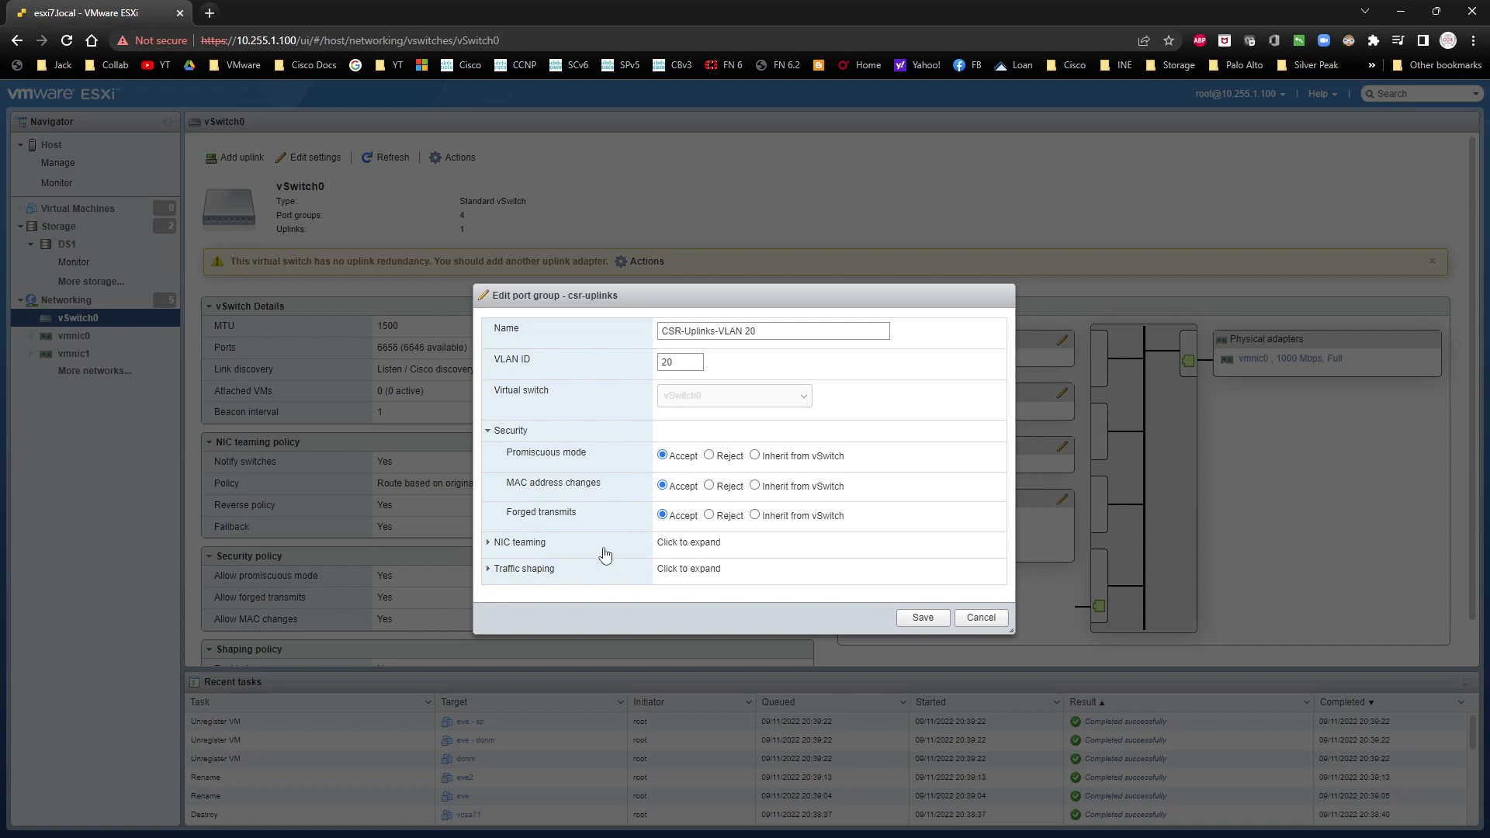
left_click(922, 621)
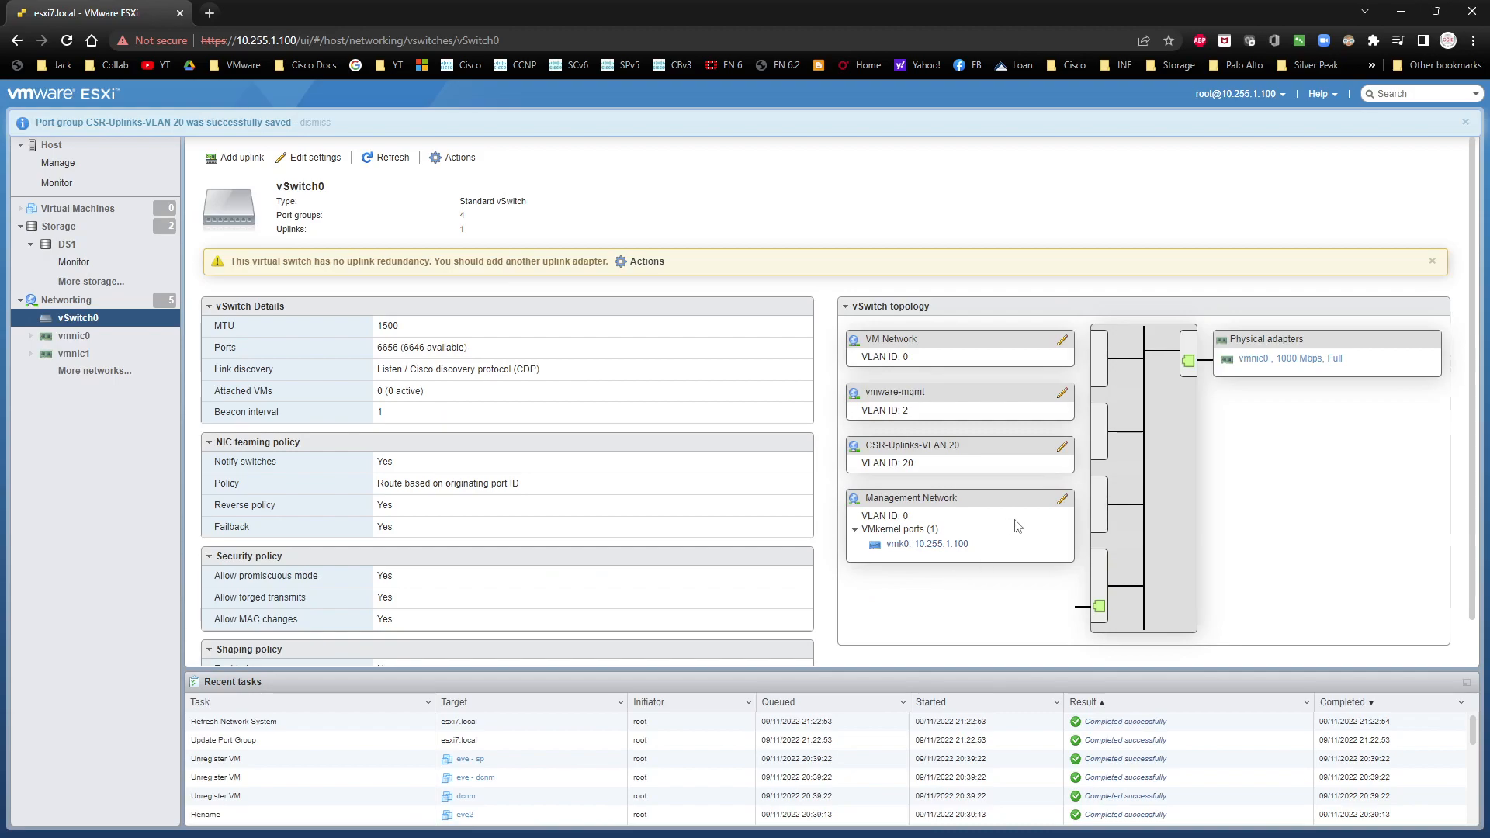
left_click(1062, 343)
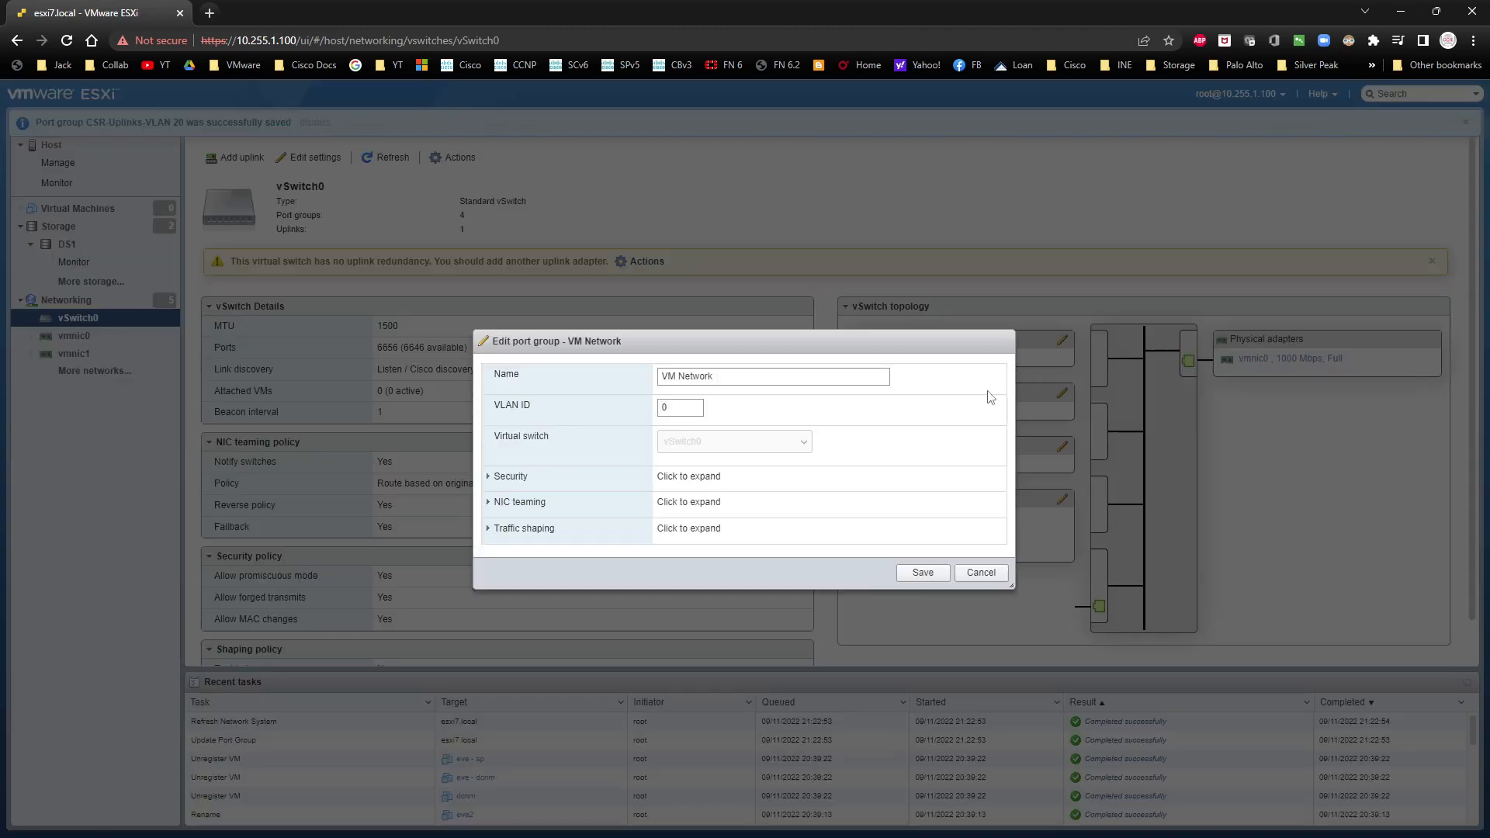
triple_click(752, 371)
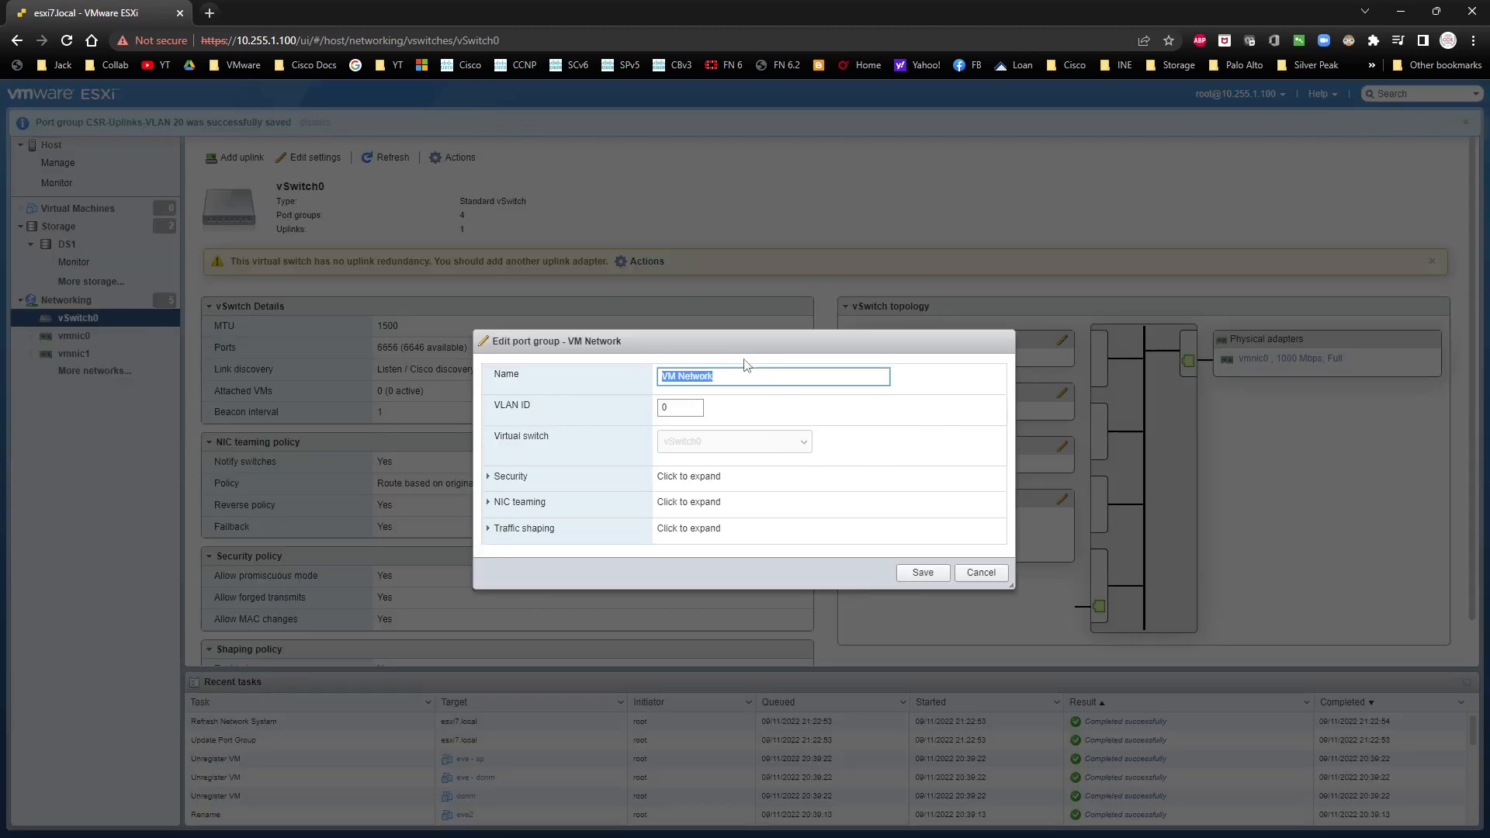
left_click(973, 570)
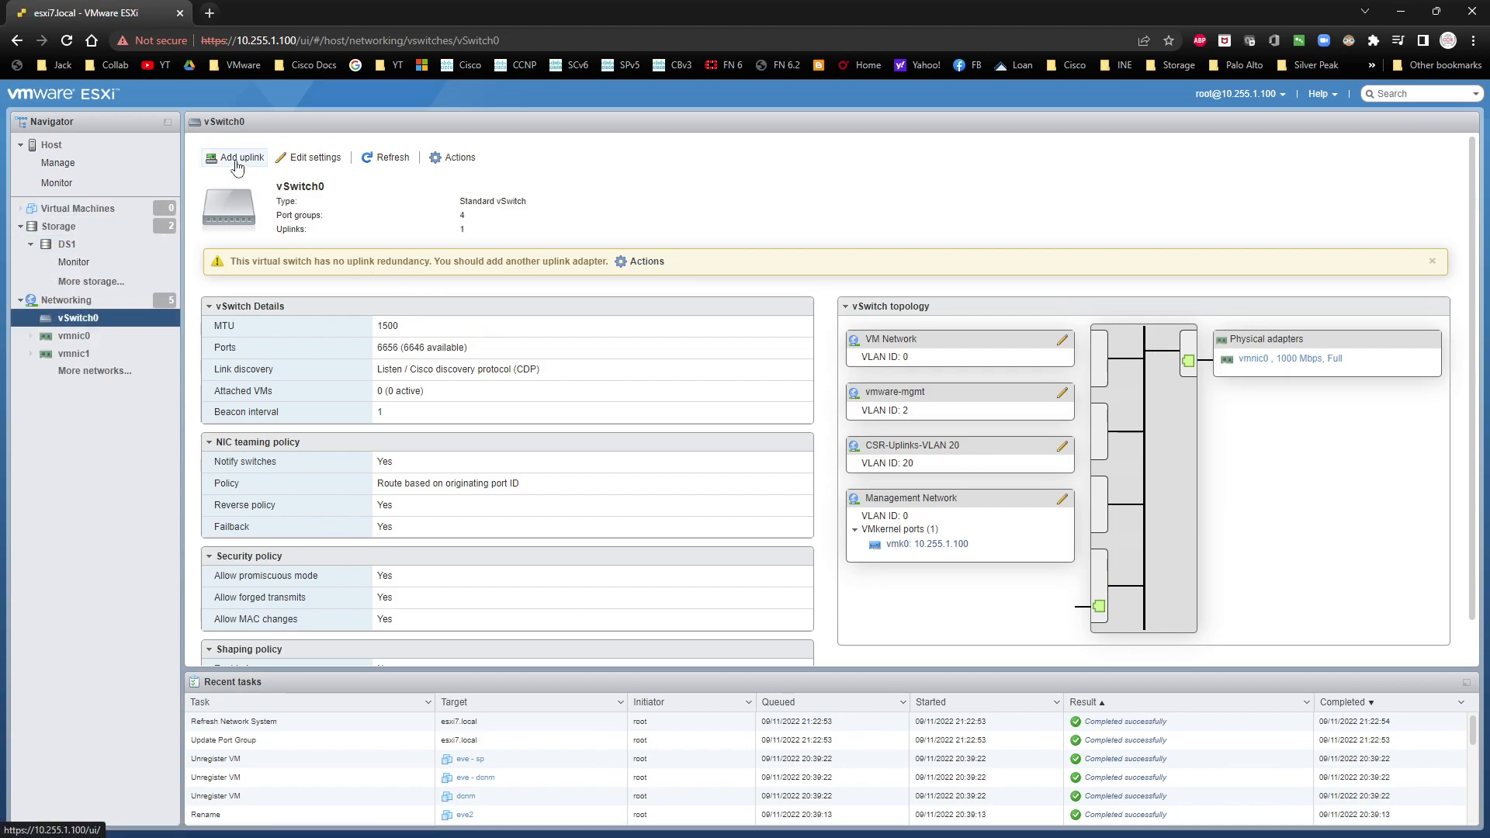
left_click(455, 158)
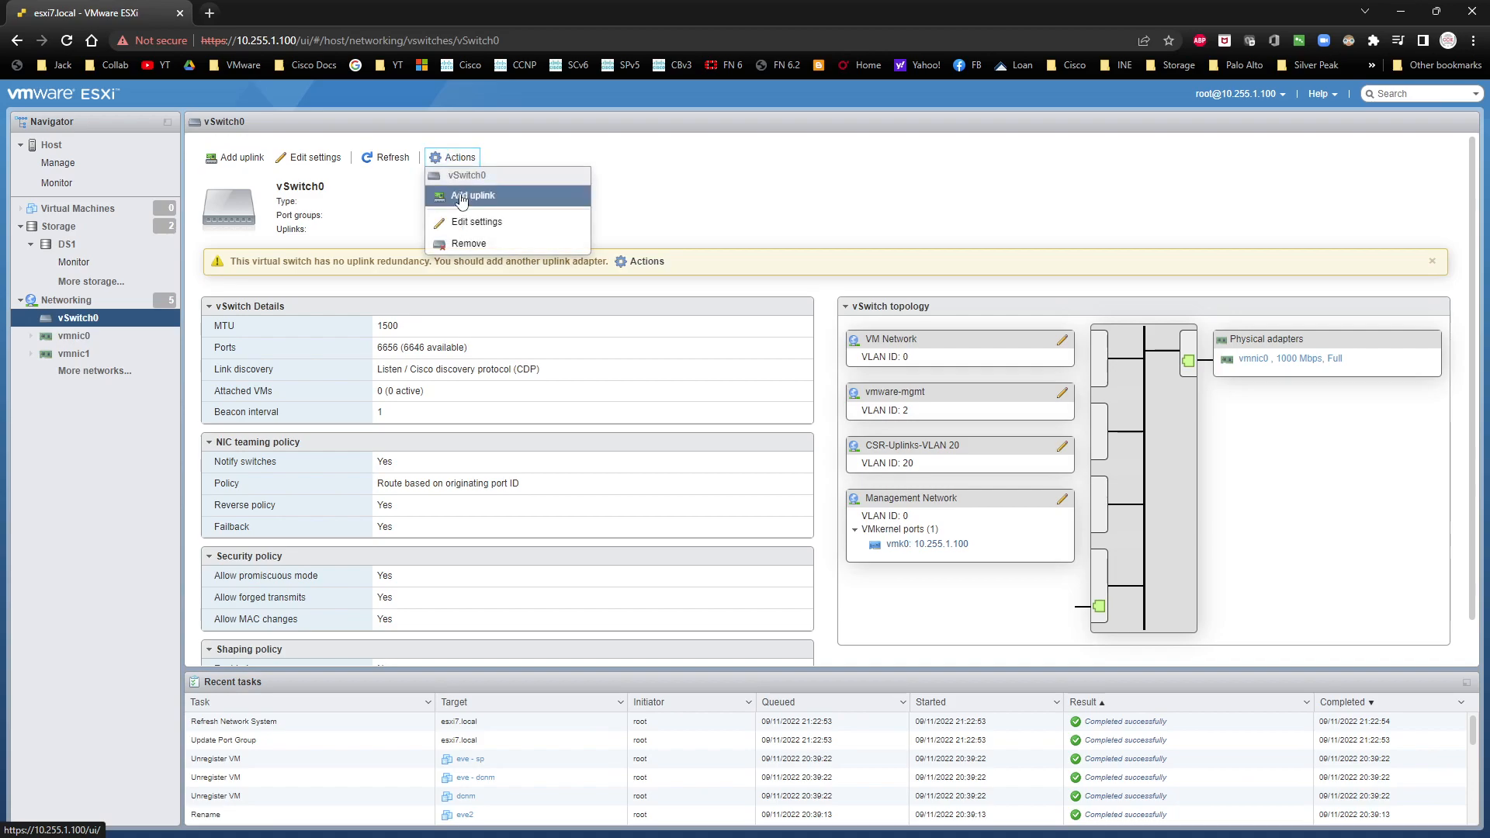
left_click(701, 194)
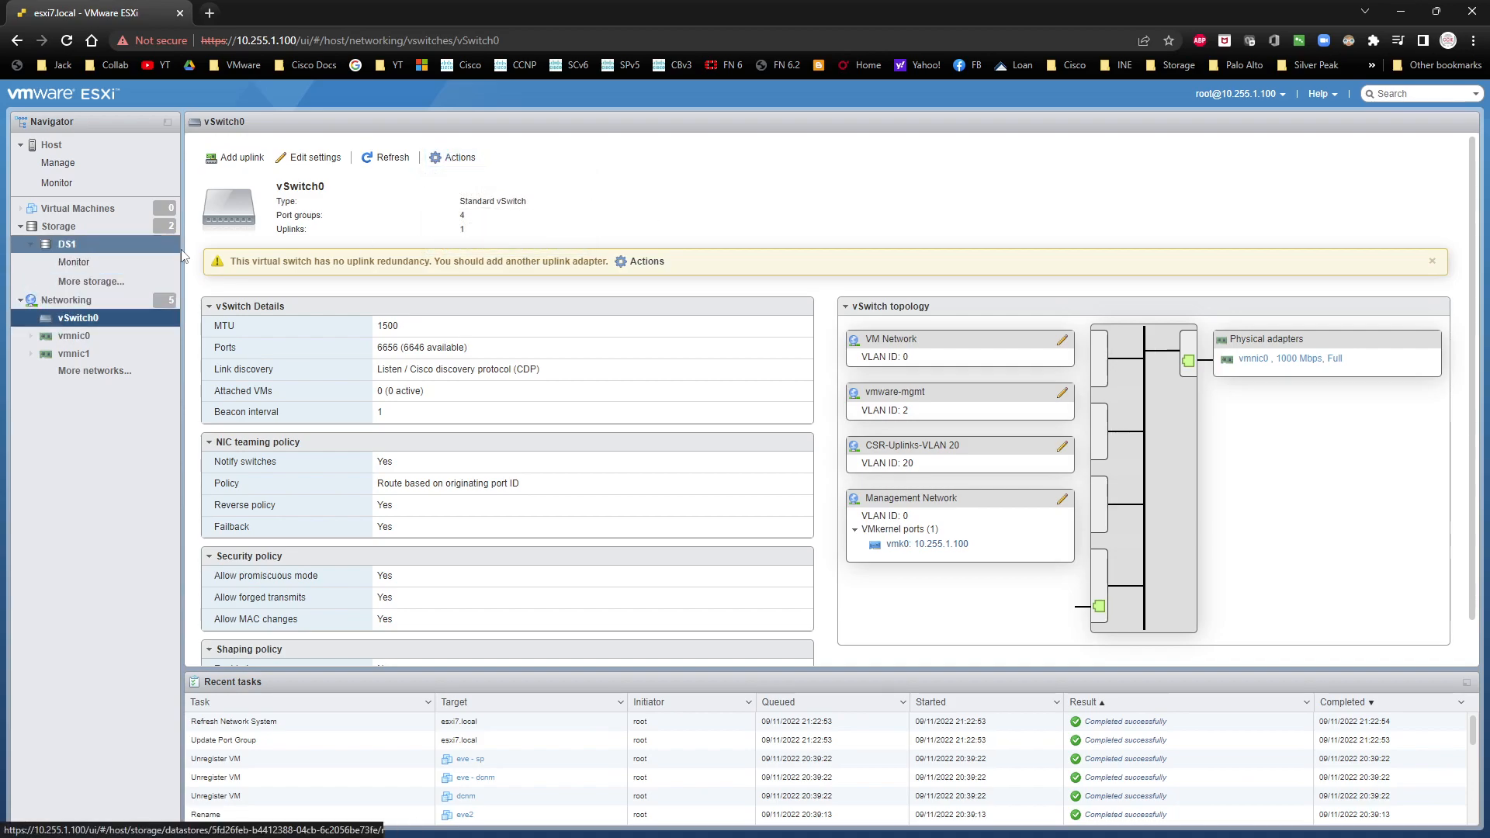
Step: Start a new port group named CSR-Uplinks-VLAN 21 with VLAN ID 21 on vSwitch0
left_click(69, 300)
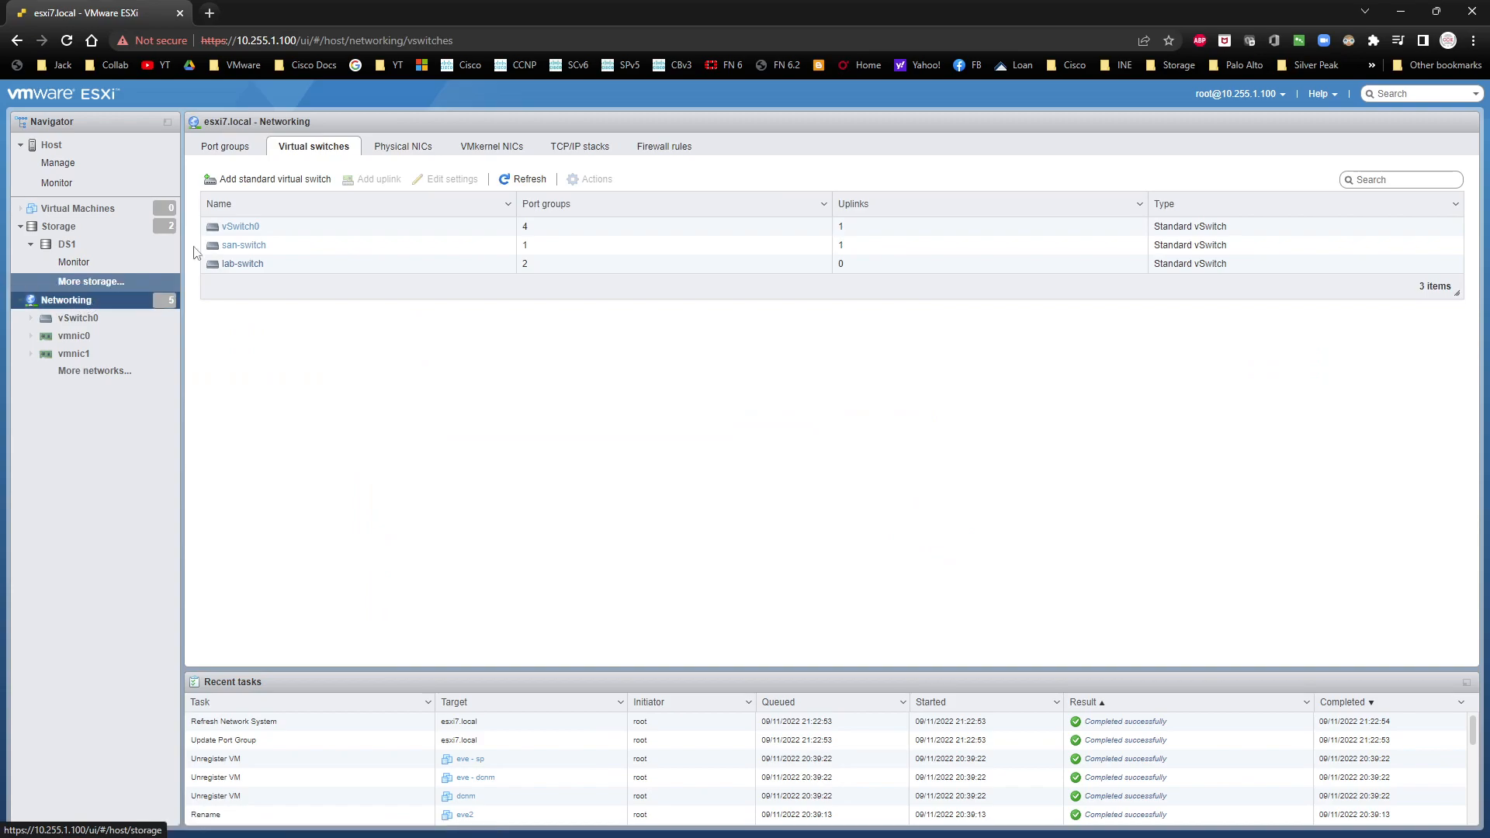
left_click(240, 147)
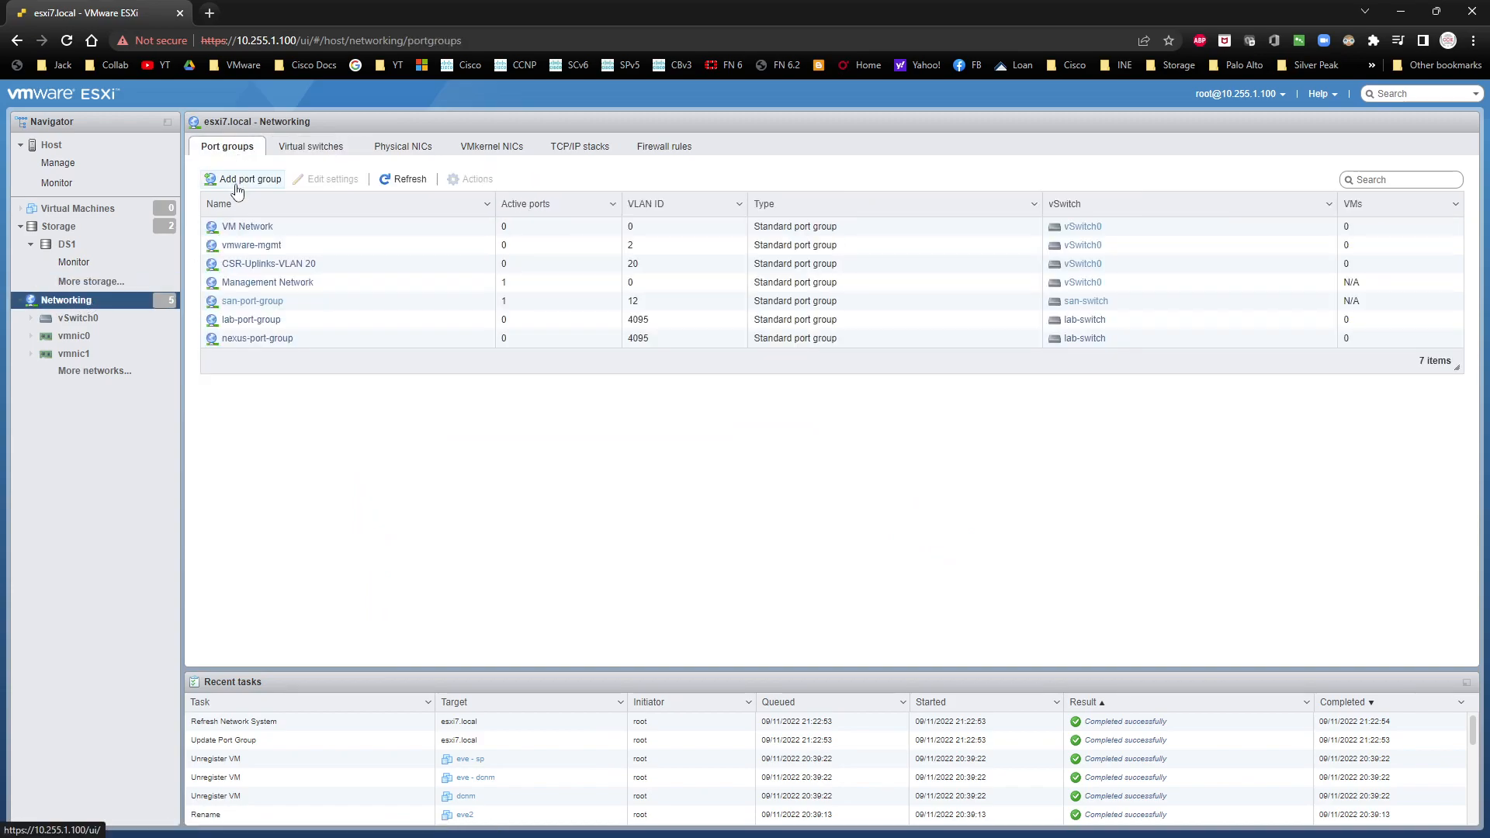
left_click(237, 186)
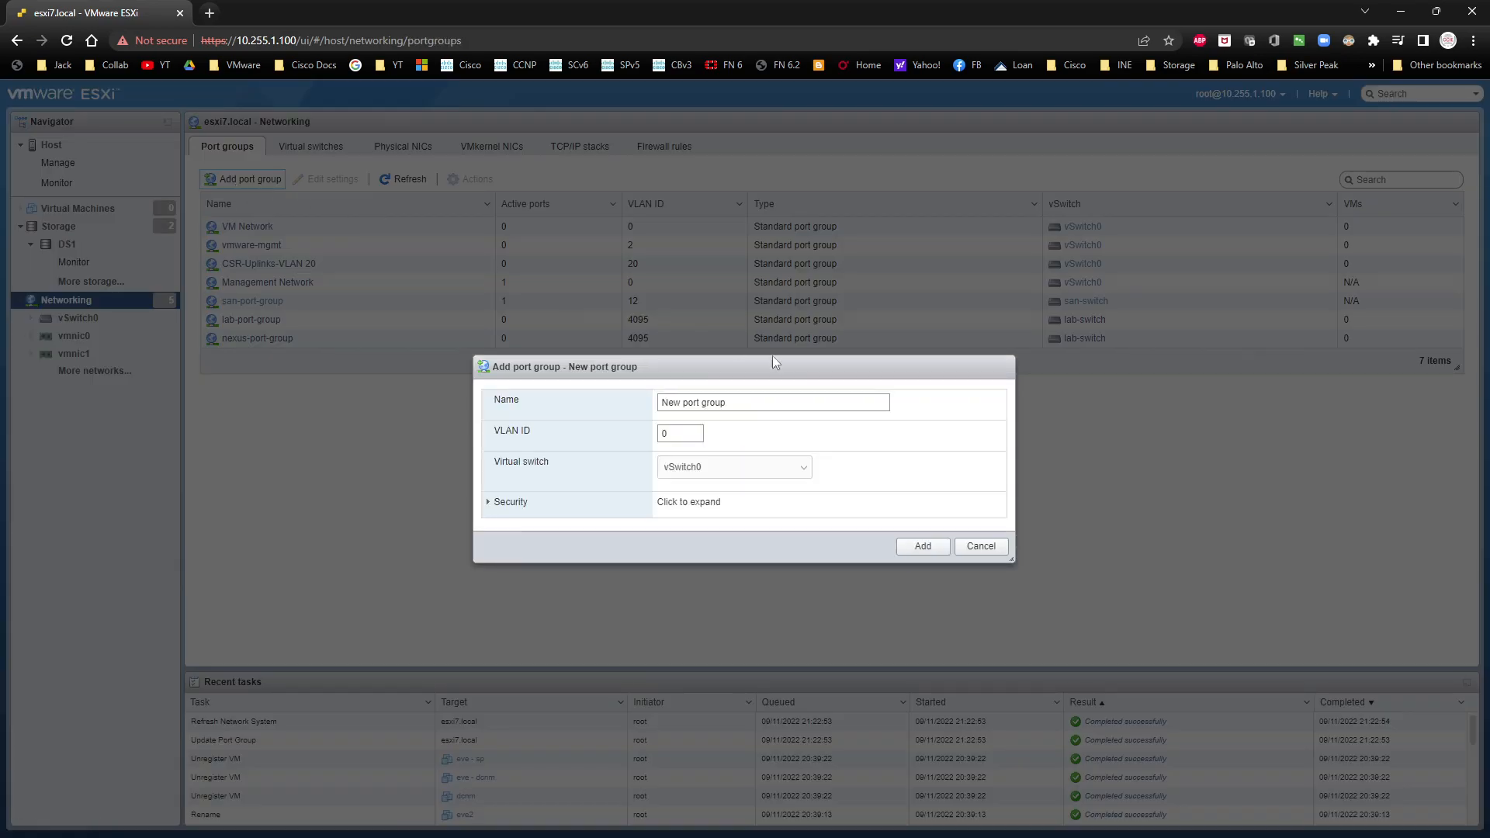
left_click(854, 397)
type("CSR-Up")
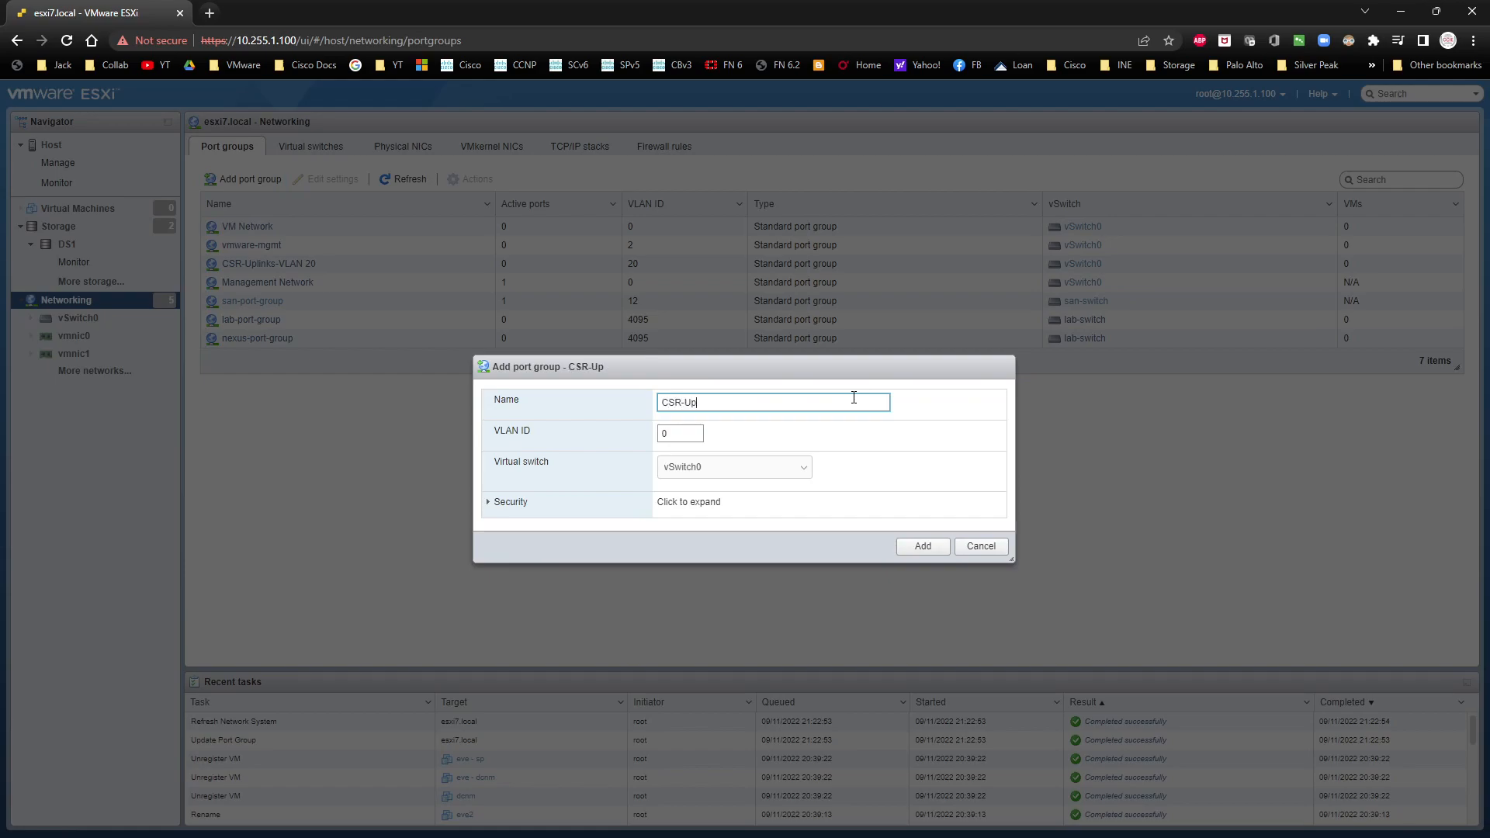
type("links-VLAN 21")
key("Tab")
type("2")
left_click(742, 481)
left_click(728, 482)
Step: Set promiscuous mode to Accept in the new port group's security settings and add the port group
left_click(492, 503)
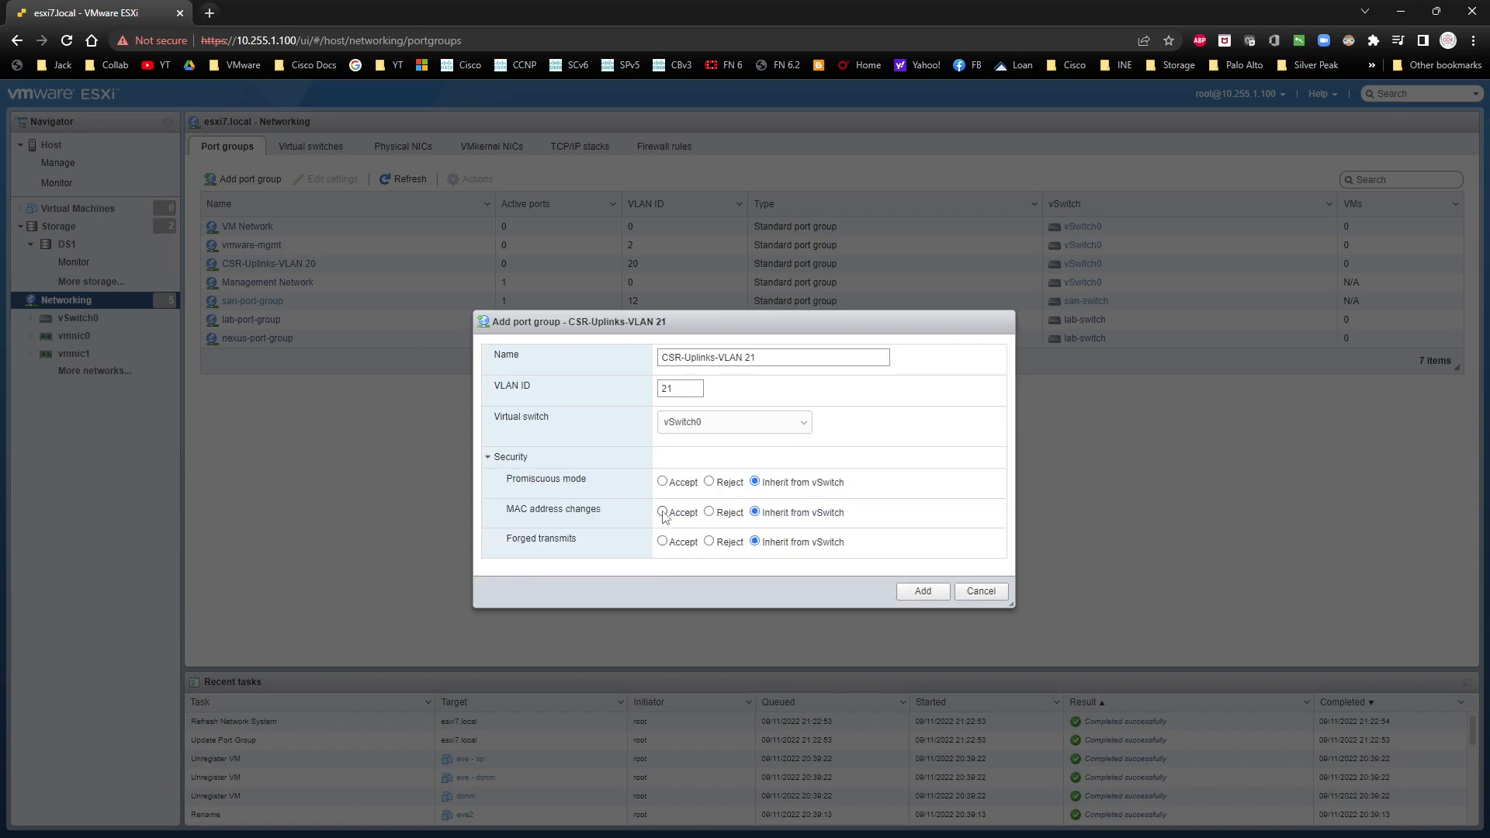
left_click(662, 481)
left_click(914, 594)
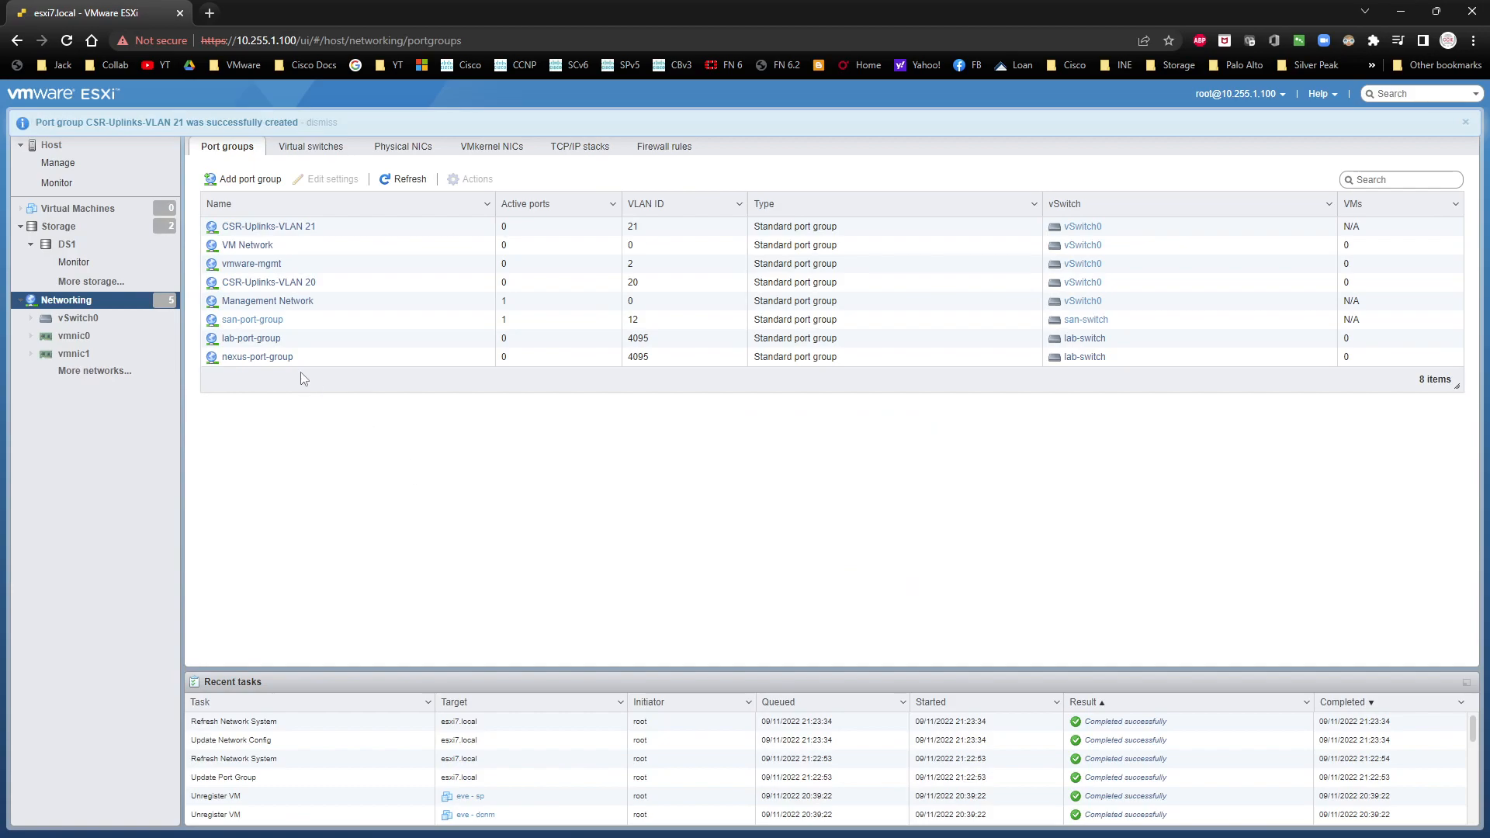
Step: Open lab-switch from the virtual switches and examine lab-port-group in its topology
left_click(312, 148)
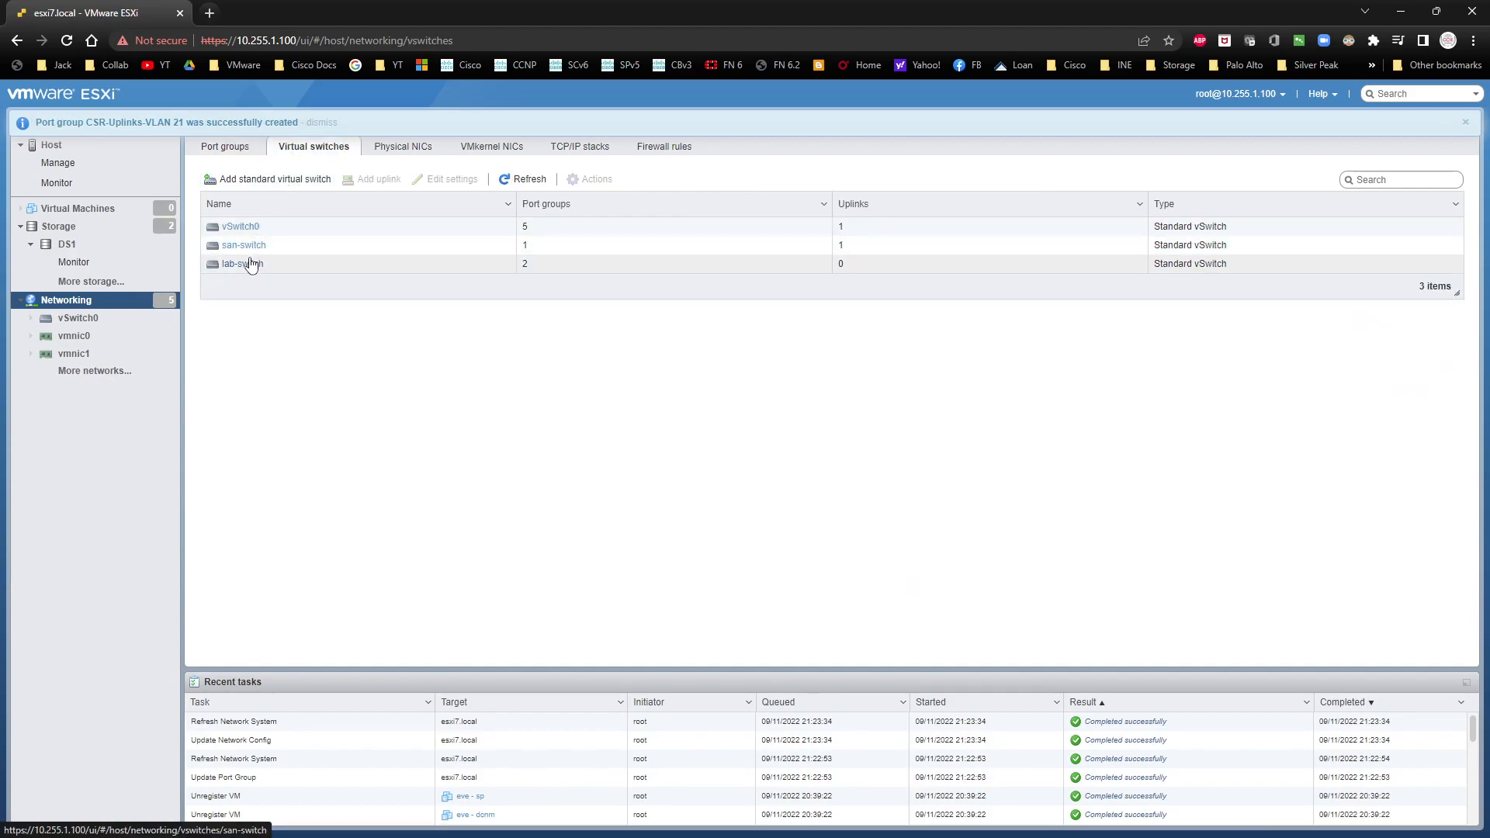
left_click(245, 263)
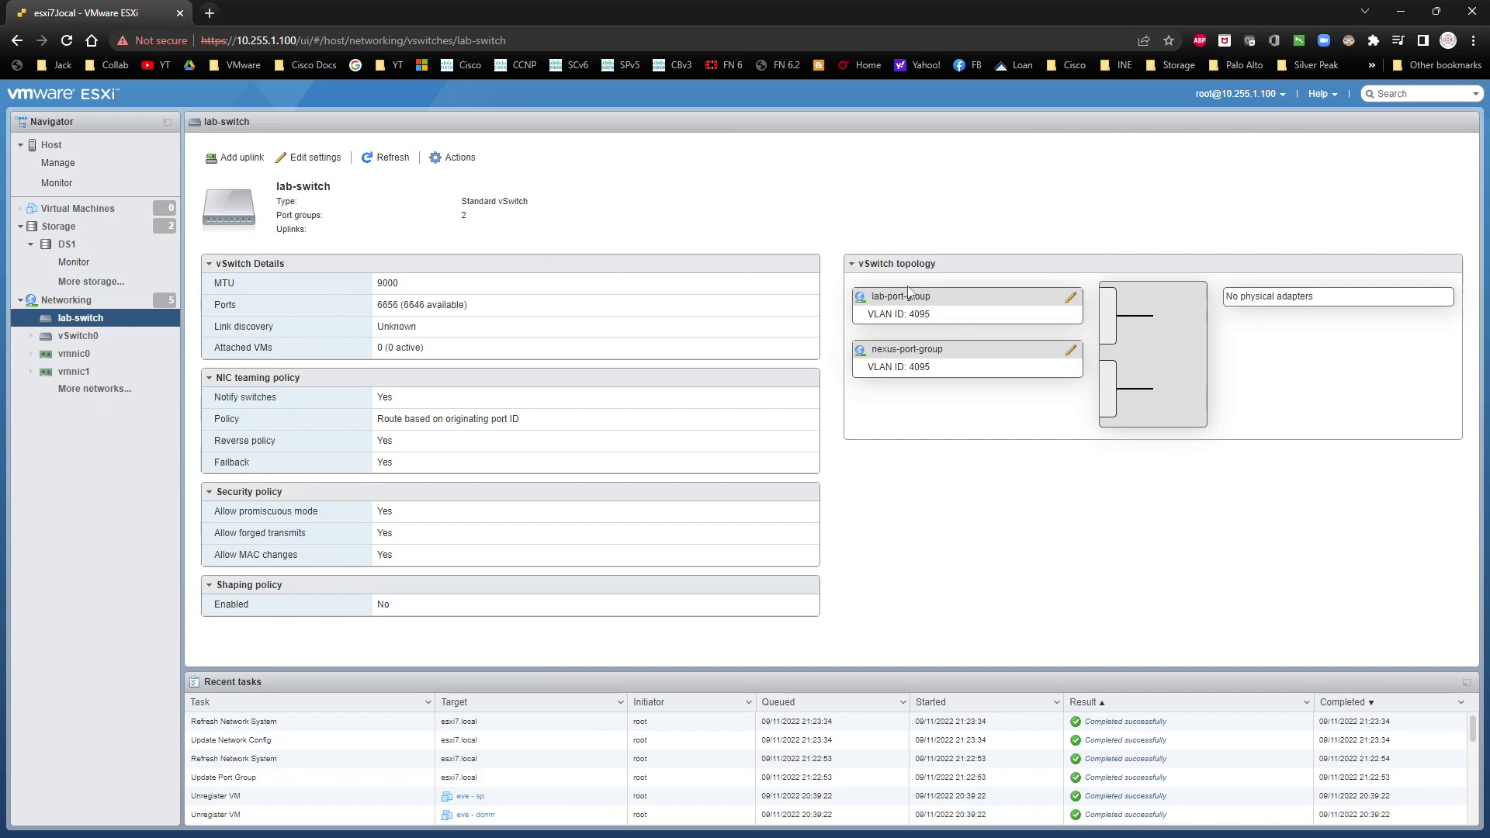
left_click_drag(870, 301, 942, 302)
left_click(938, 302)
left_click(66, 301)
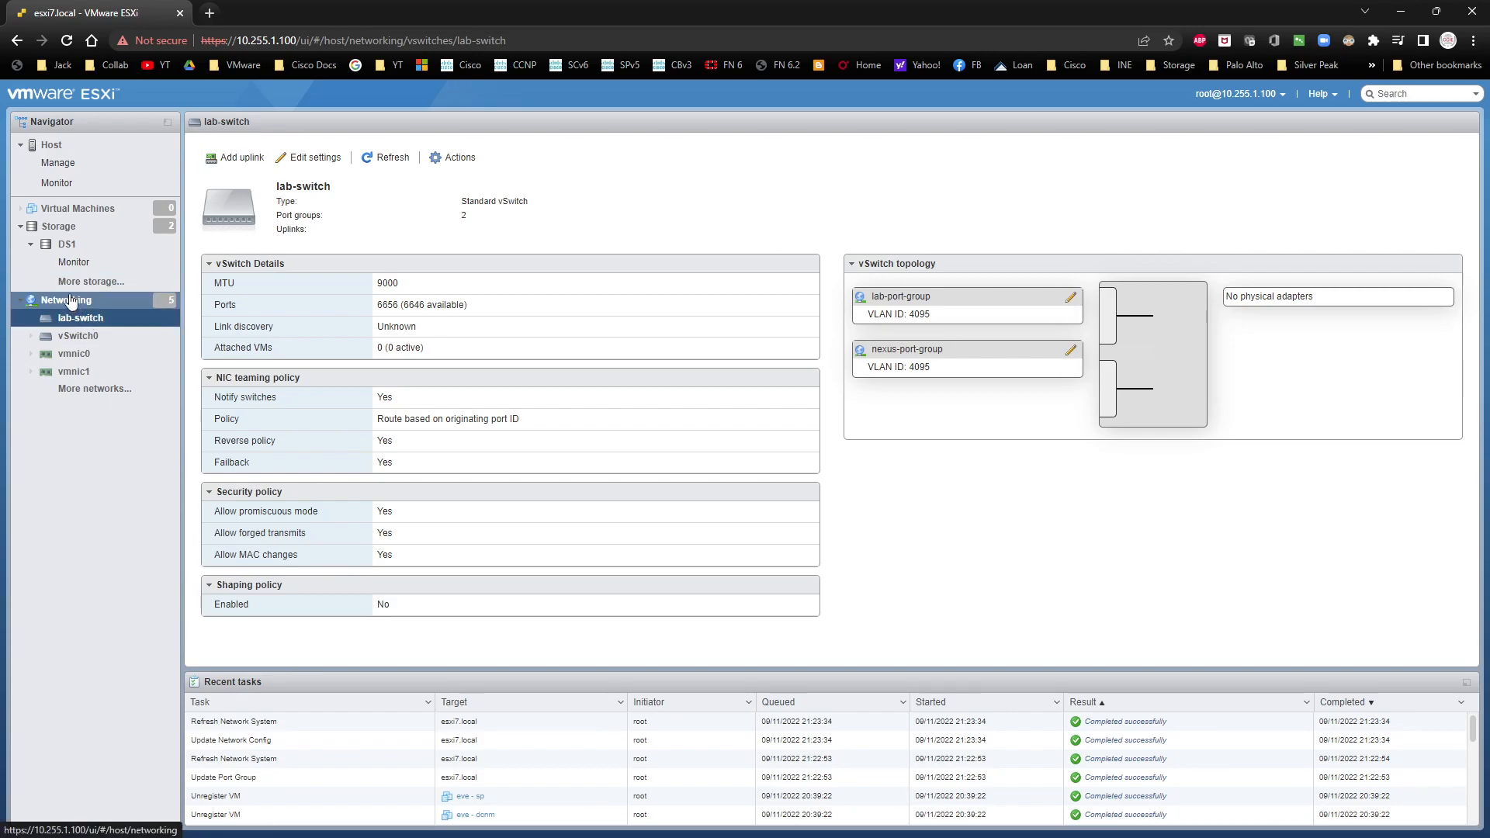
left_click(225, 146)
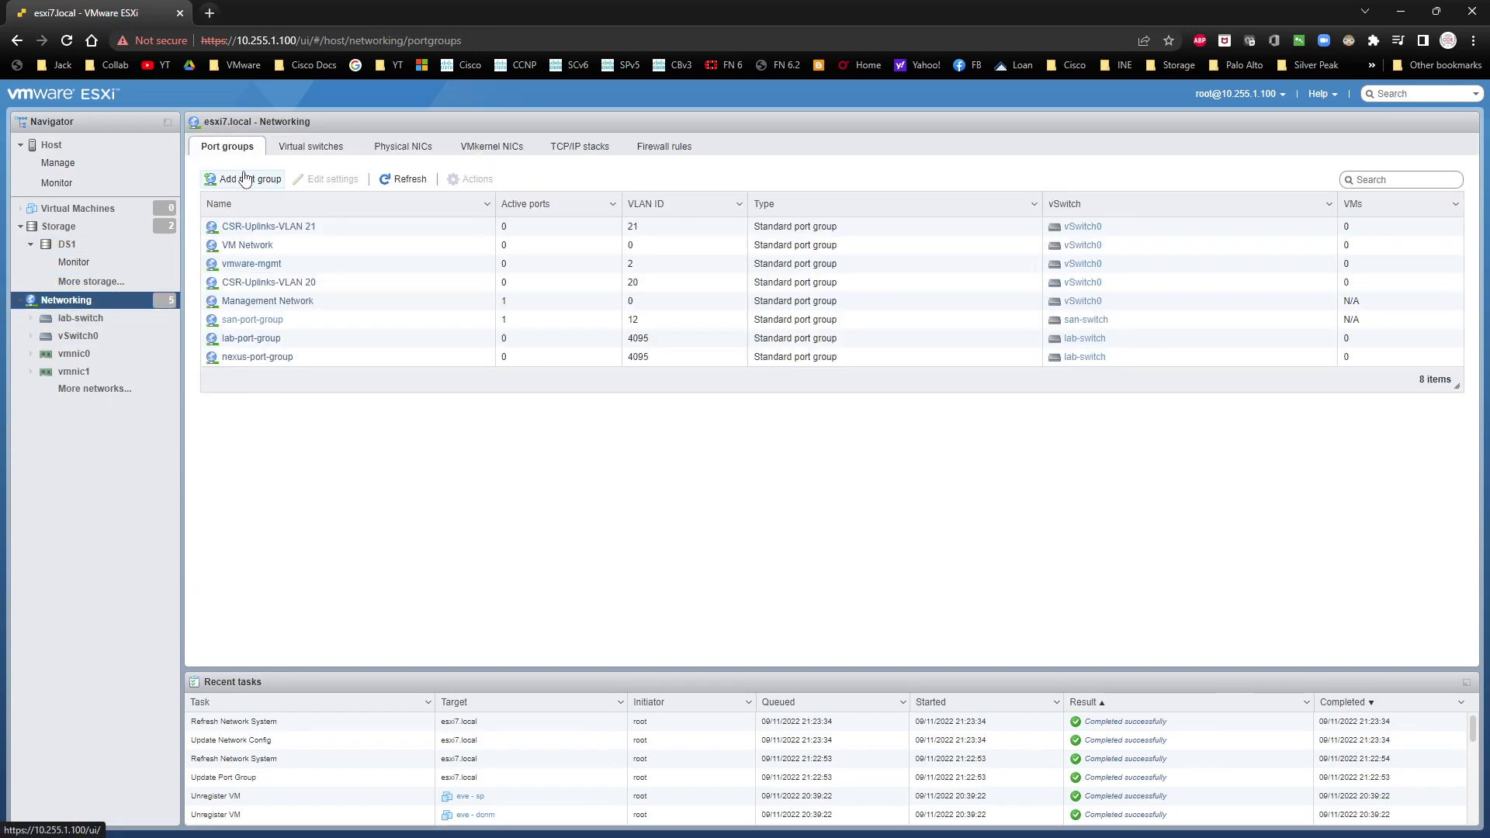
left_click(244, 178)
triple_click(723, 400)
left_click(716, 458)
left_click(718, 463)
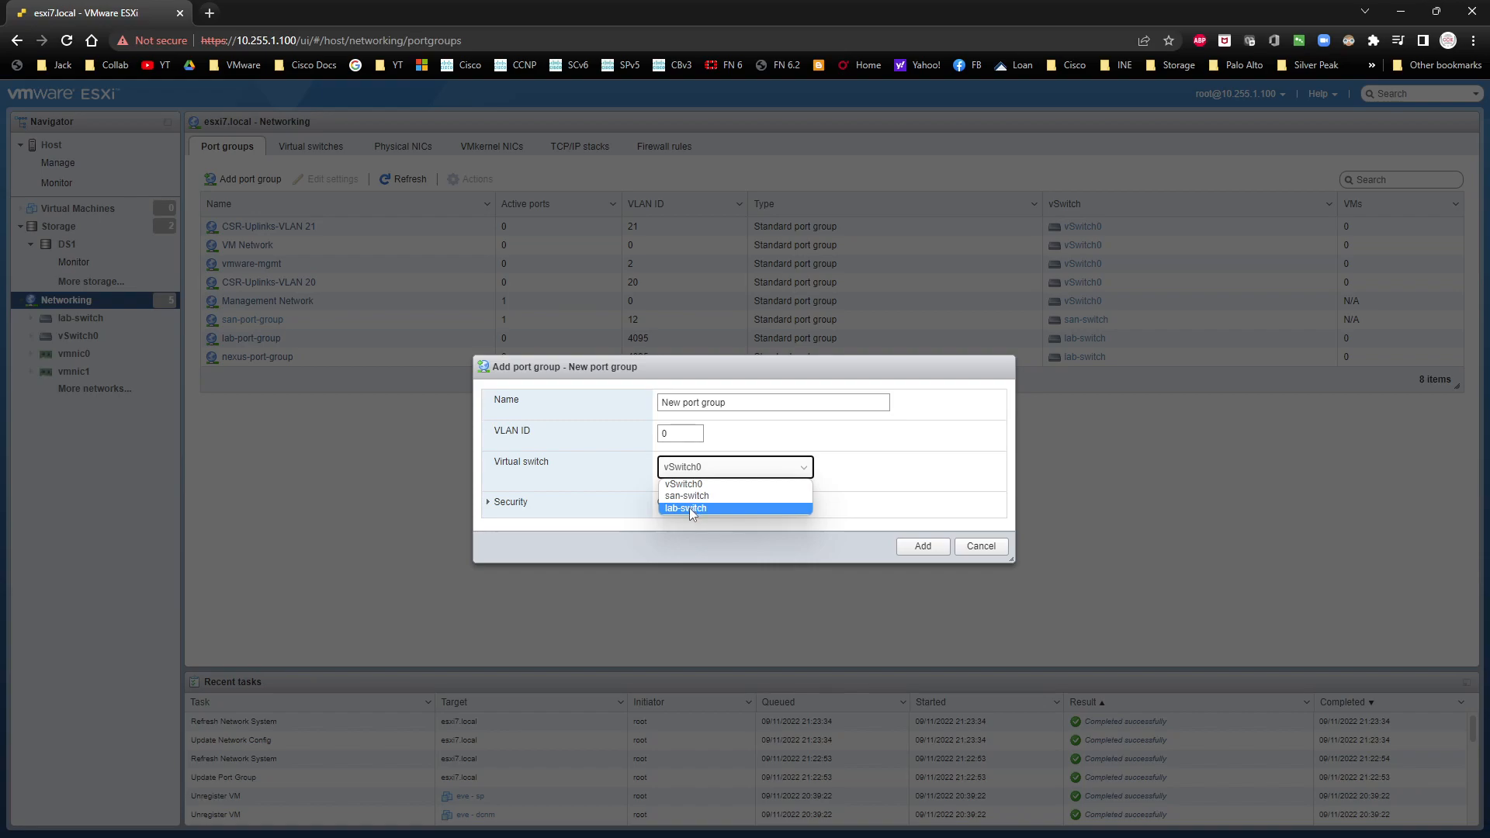
left_click(725, 539)
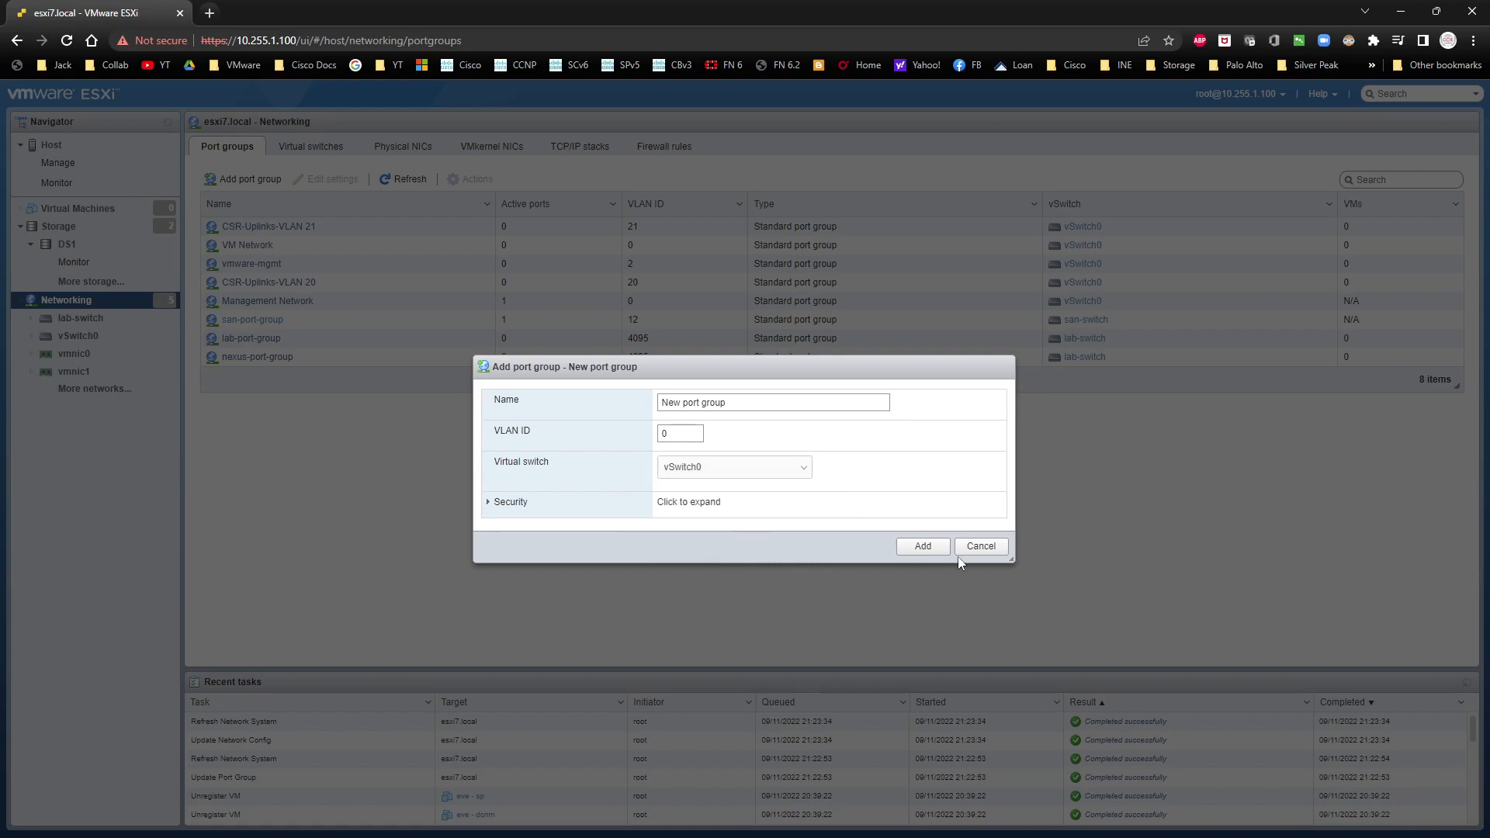
left_click(759, 466)
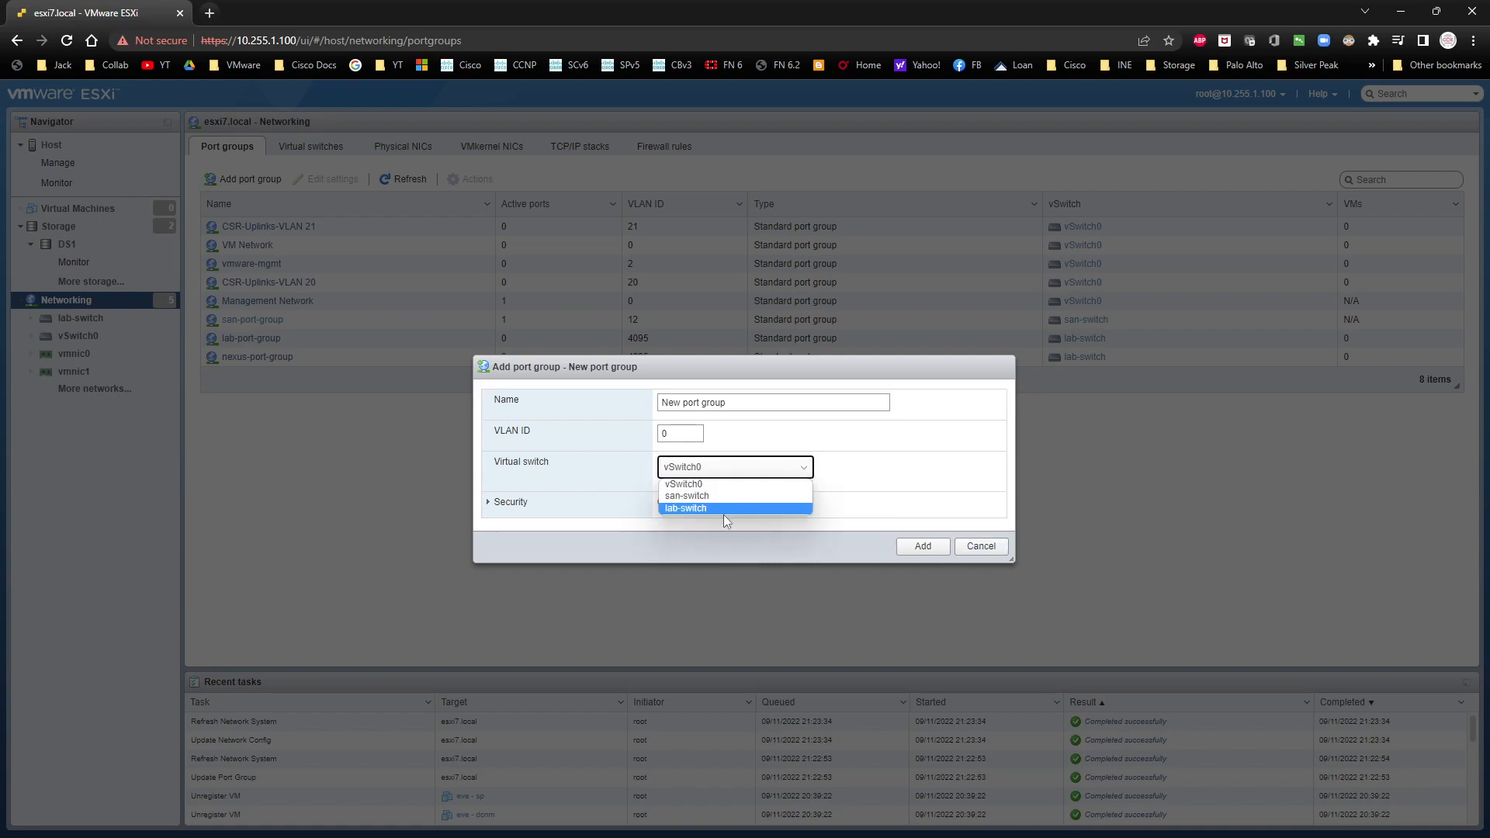
left_click(723, 515)
left_click_drag(741, 404, 653, 413)
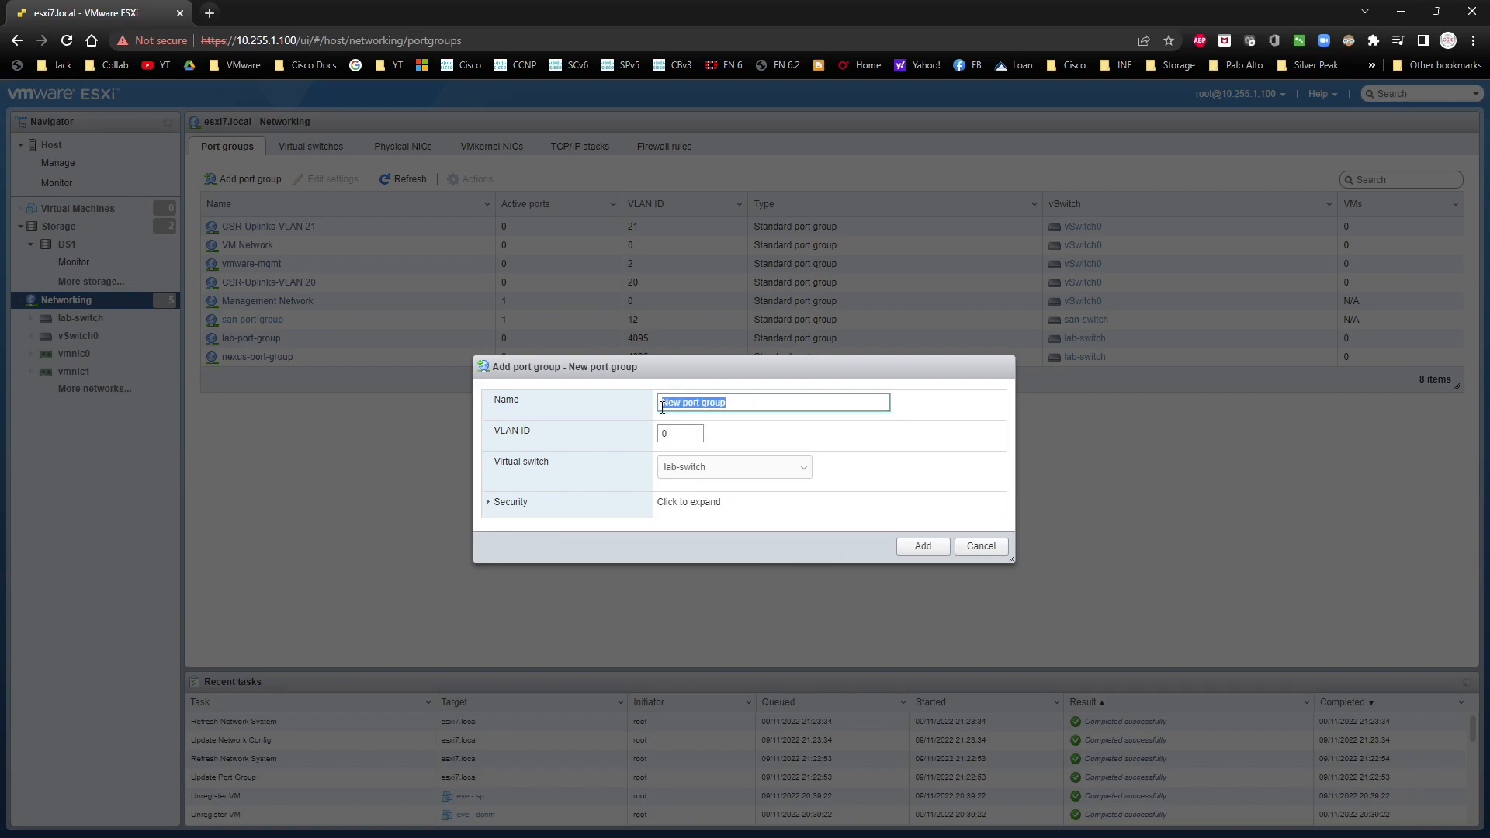
left_click(662, 439)
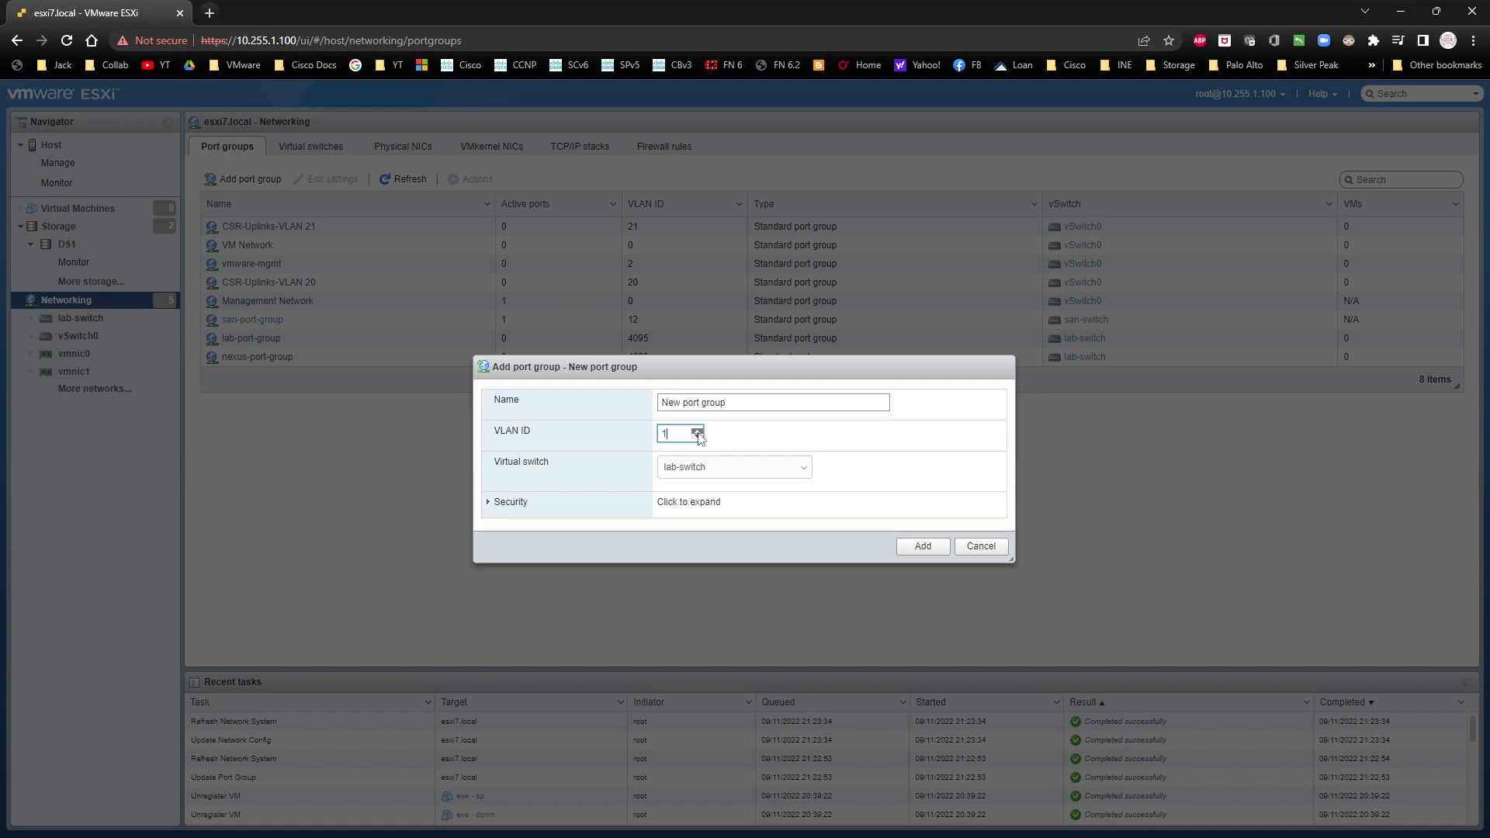
left_click(697, 432)
left_click(697, 432)
left_click(697, 432)
left_click(697, 432)
left_click(698, 432)
left_click(731, 445)
left_click(489, 502)
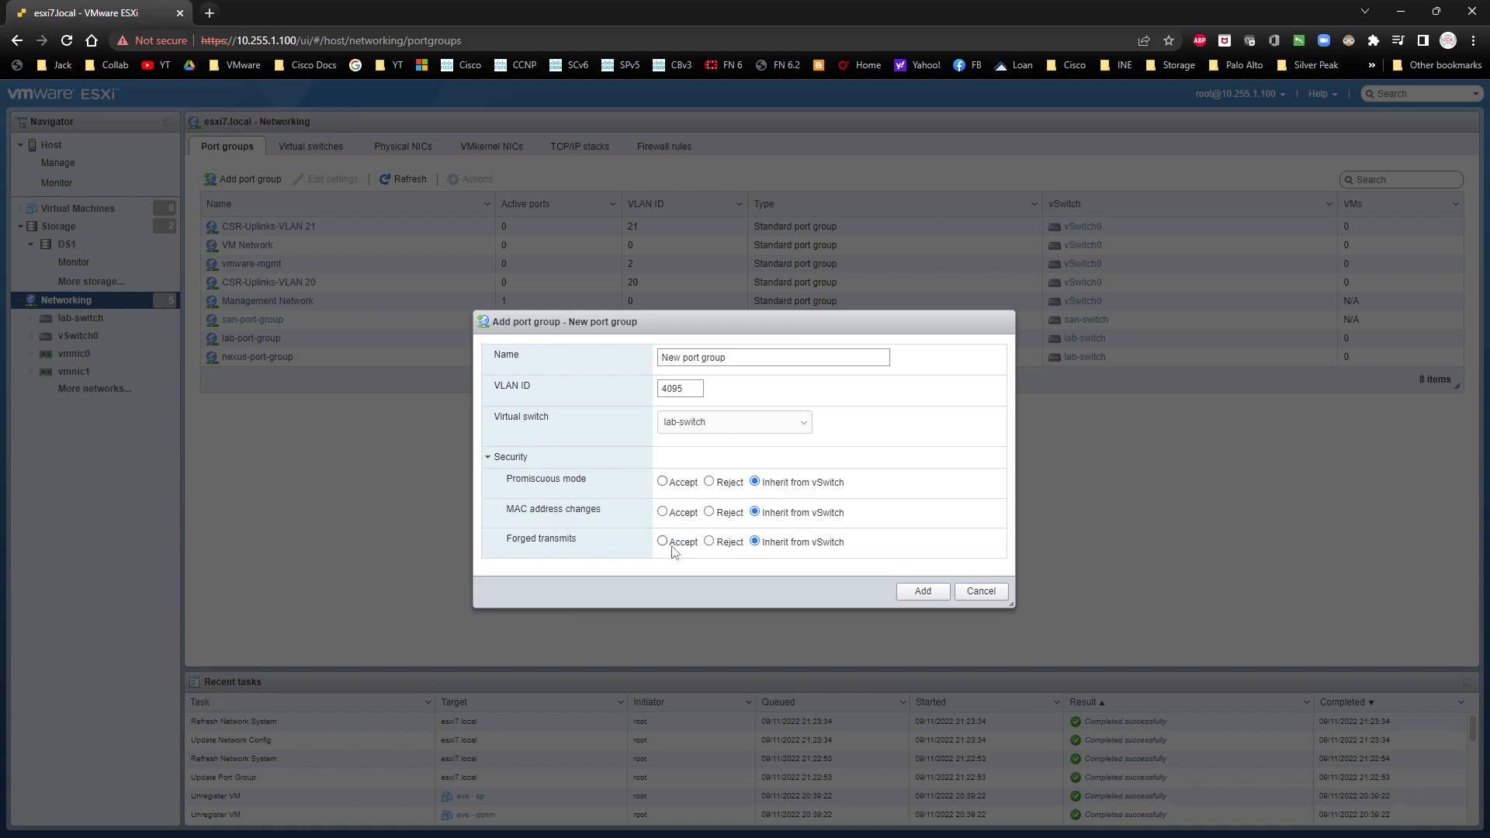
left_click(982, 593)
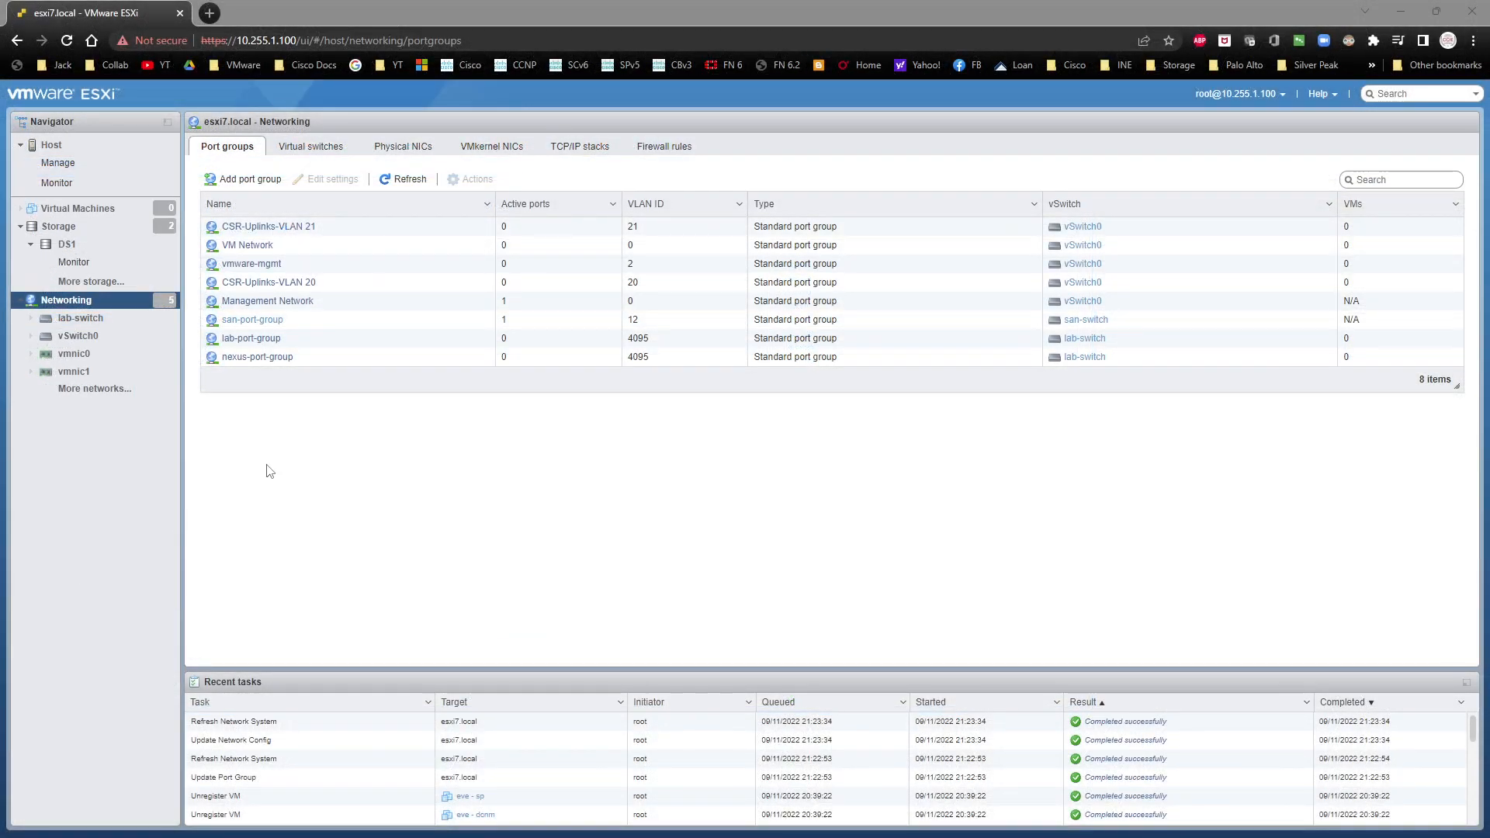
Step: Start creating a new virtual machine on the host and name it nsx-dc1
left_click(101, 208)
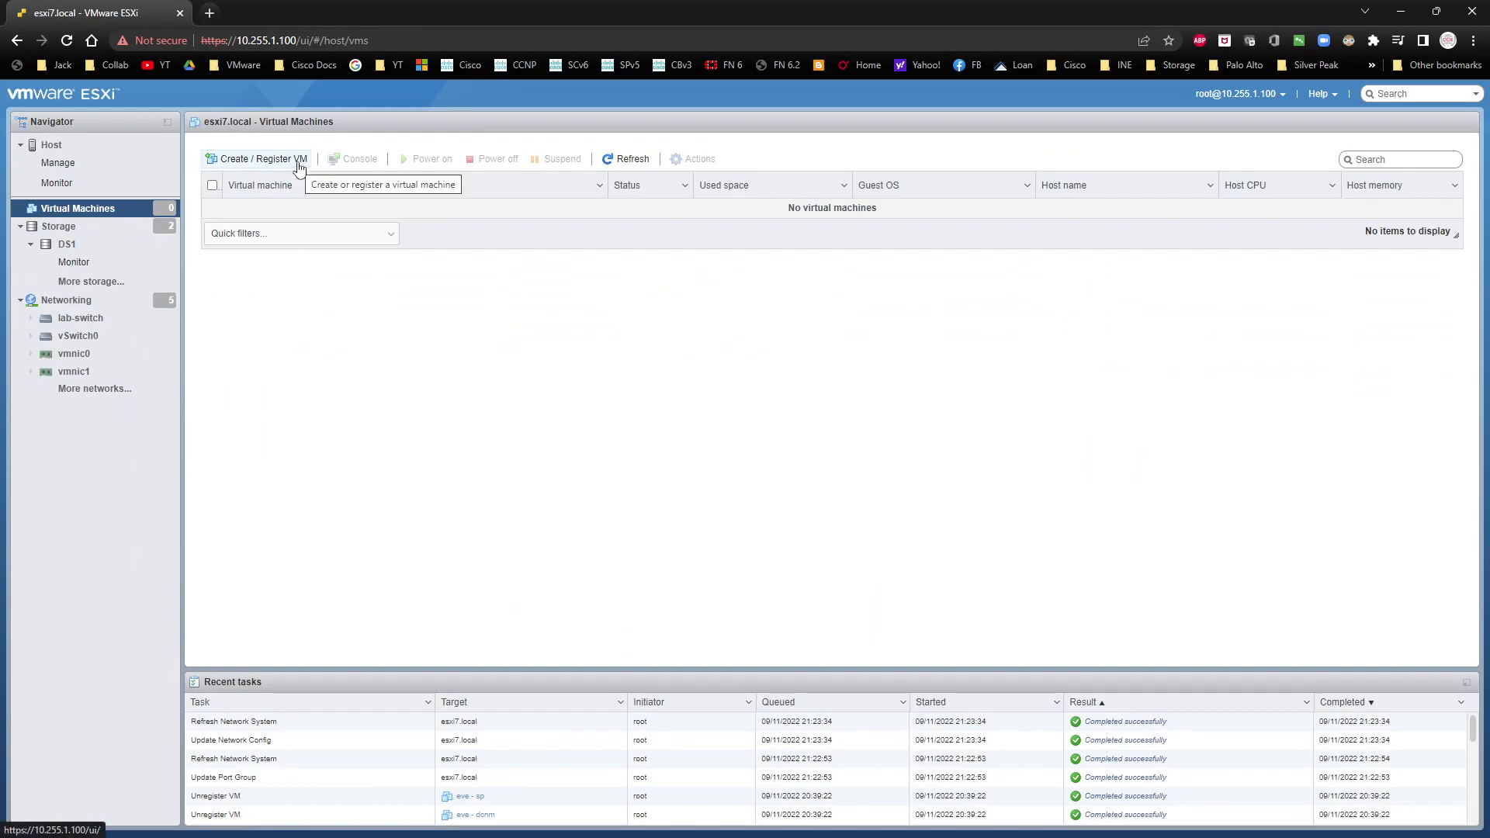
left_click(298, 159)
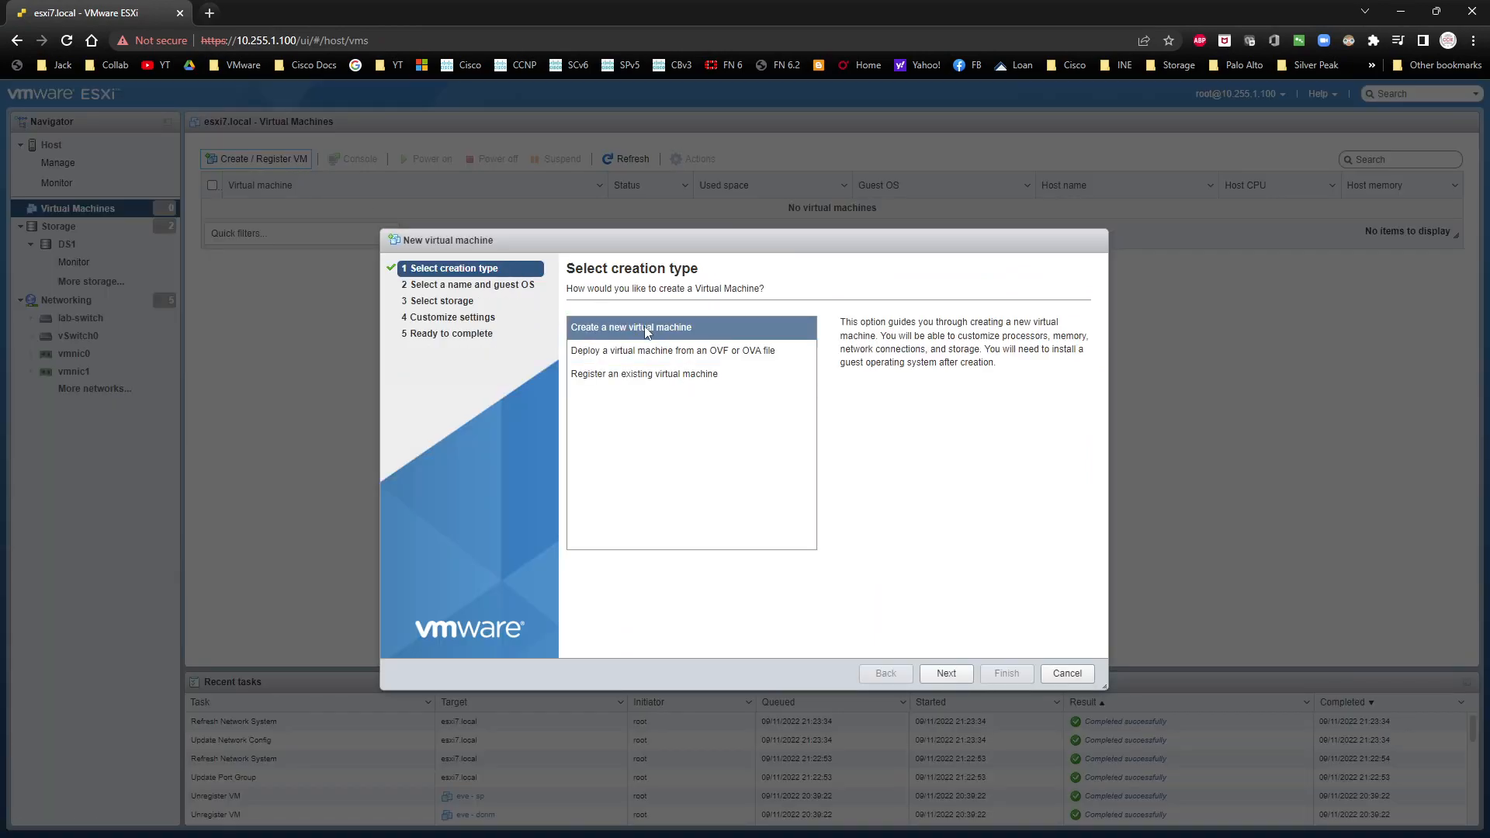
left_click(946, 673)
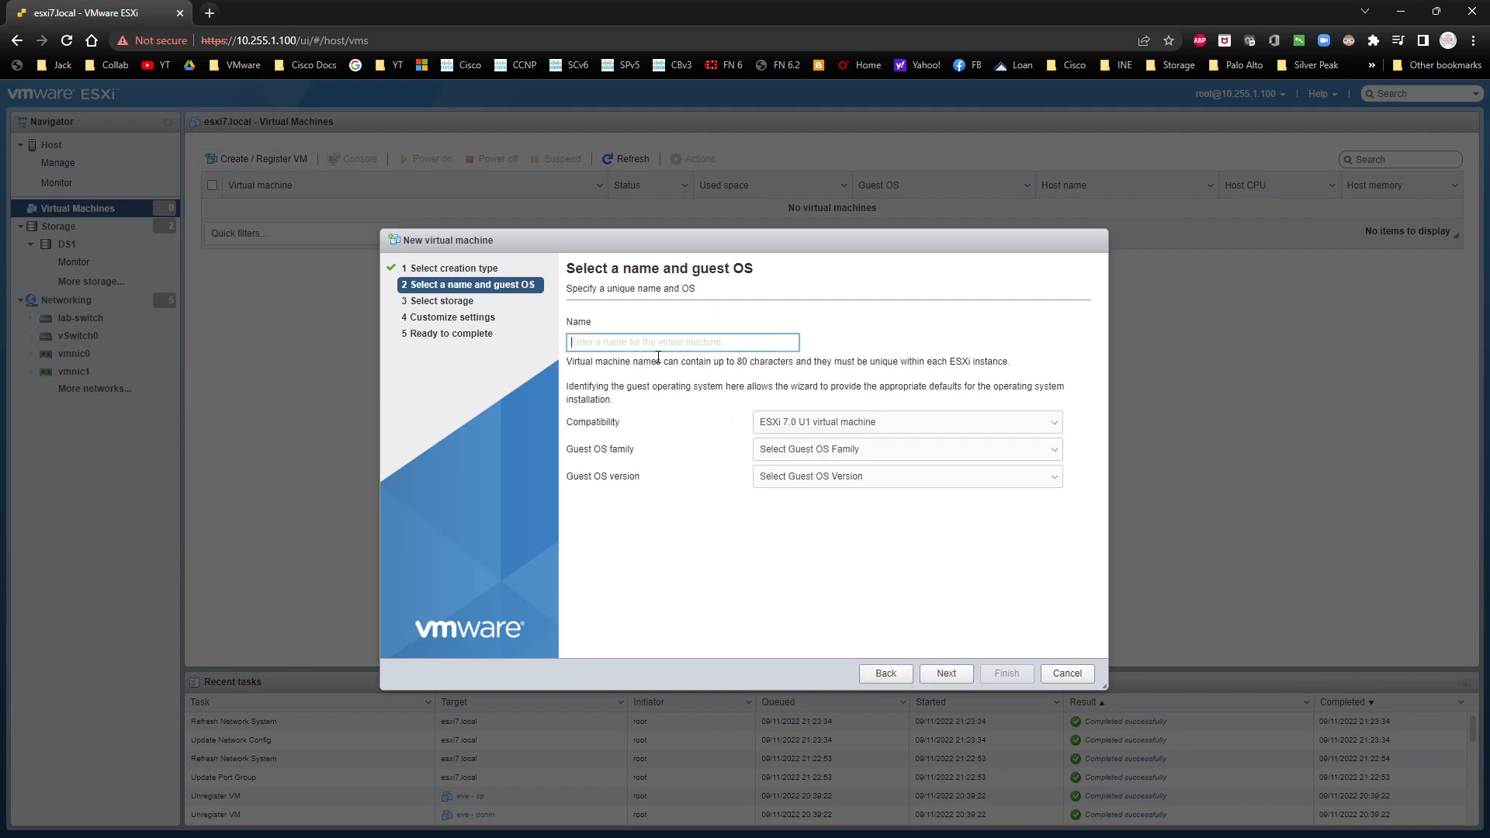
type("dcv-nd1")
key("BackSpace")
key("BackSpace")
key("BackSpace")
key("BackSpace")
key("BackSpace")
key("BackSpace")
key("BackSpace")
type("nsx-dc1")
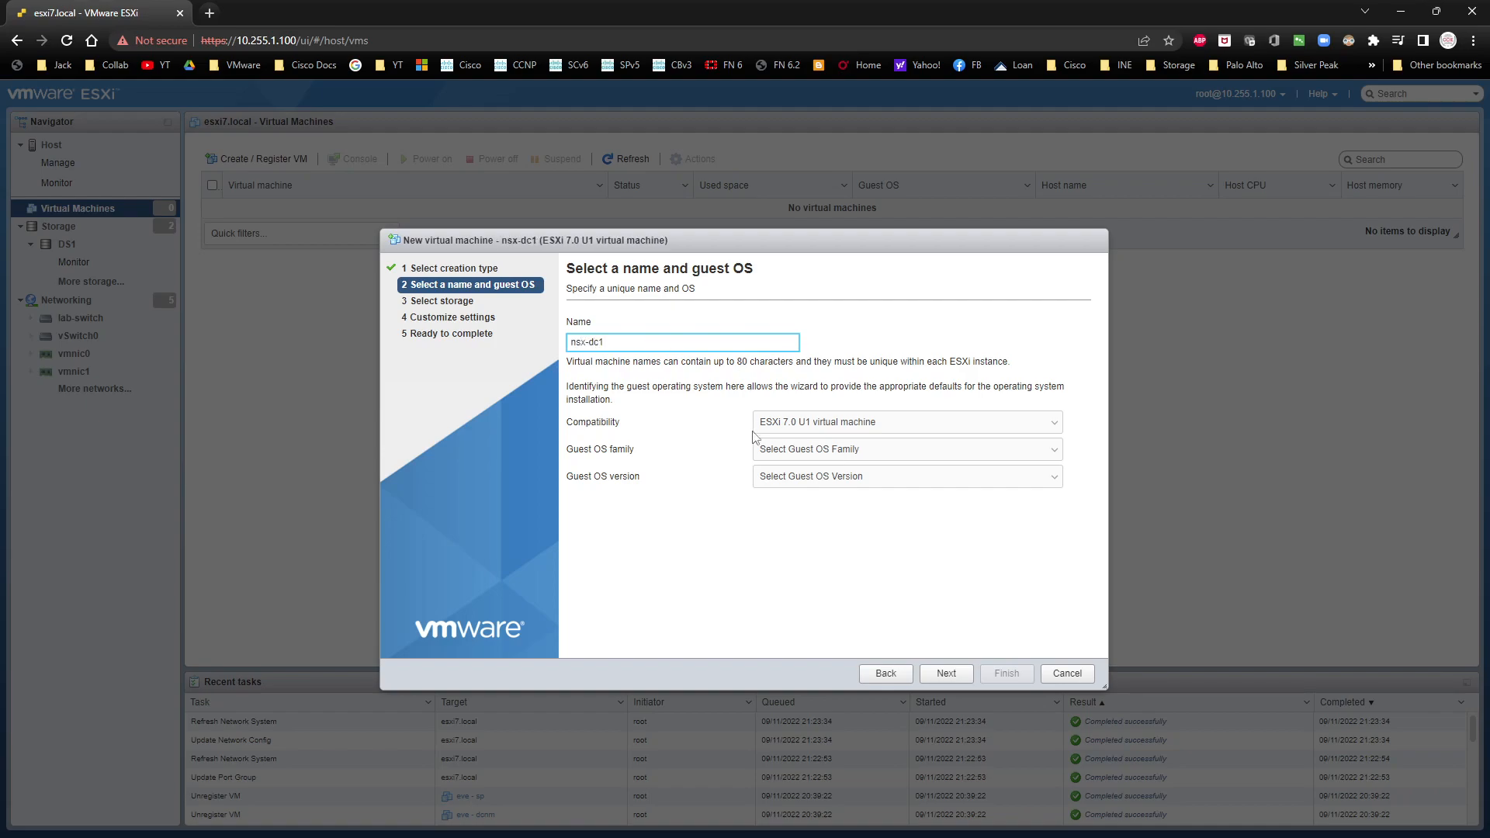
Step: Set the guest OS family to Windows and the version to Microsoft Windows Server 2016 (64-bit)
left_click(786, 450)
left_click(796, 514)
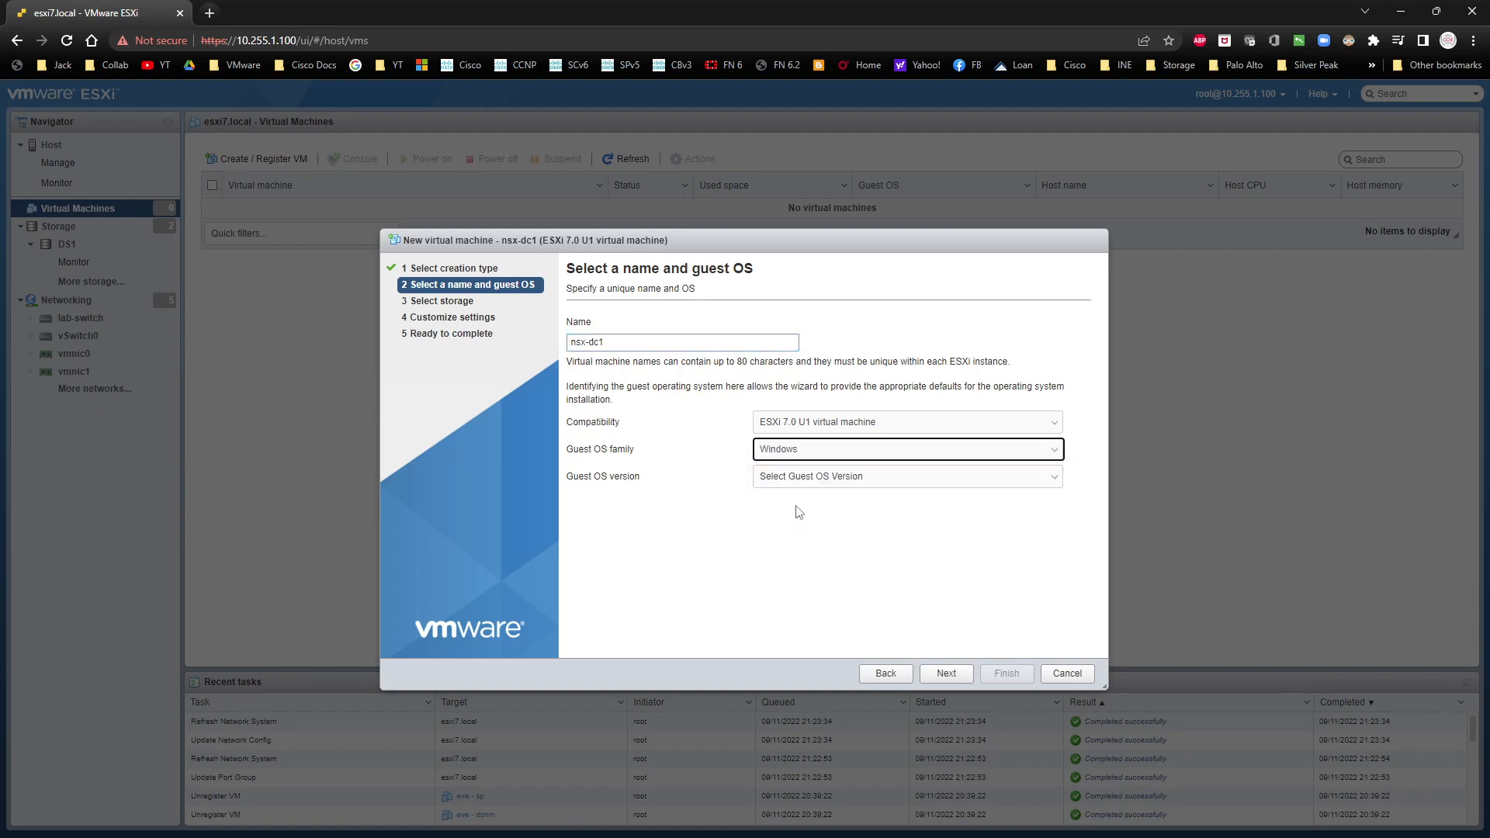
left_click(799, 478)
scroll(907, 586, "down", 5)
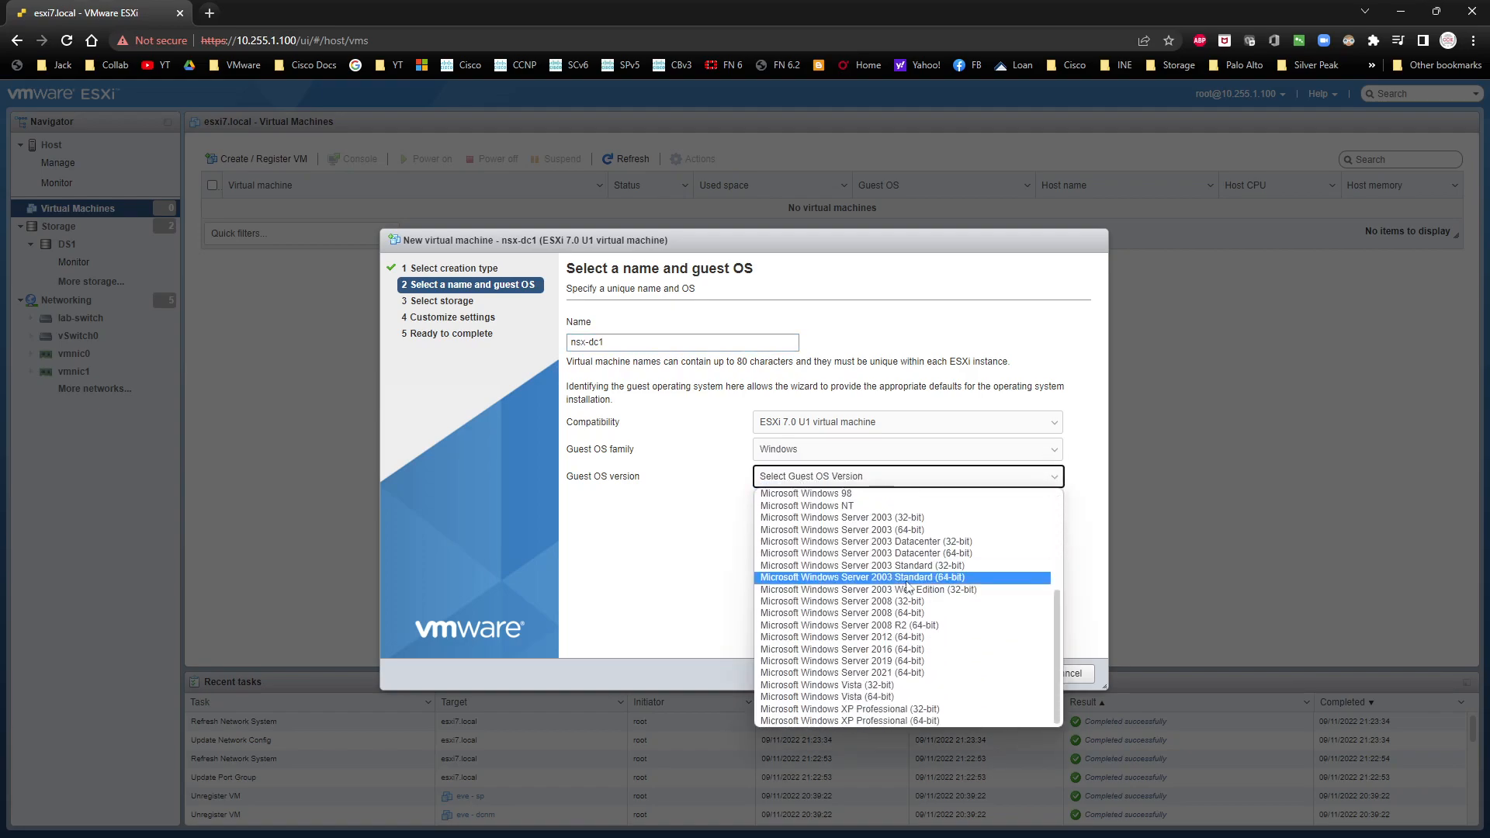
left_click(926, 649)
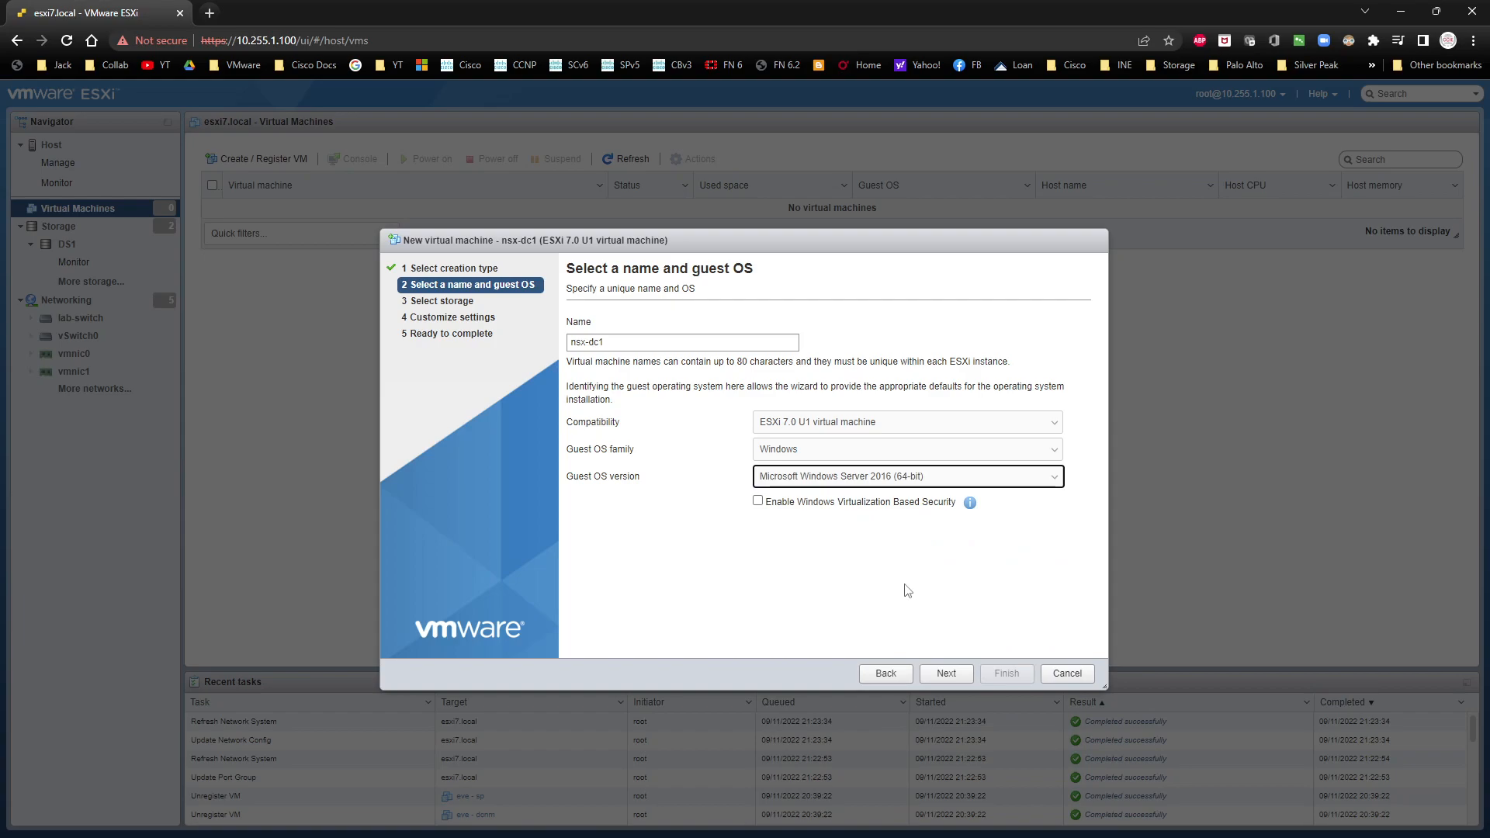
left_click(947, 673)
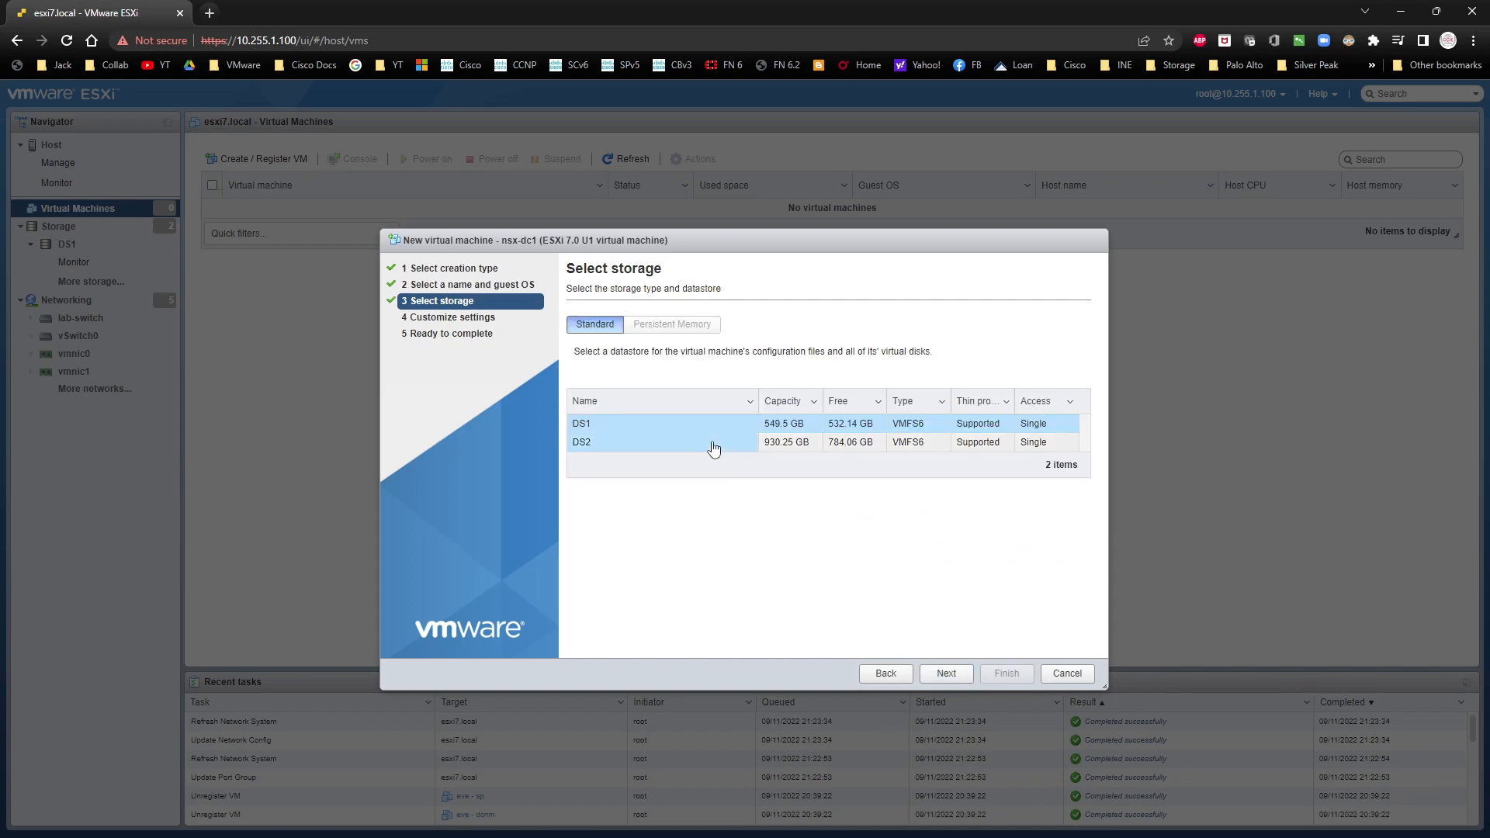
Step: Store the virtual machine on datastore DS2 and add a second network adapter to its hardware
left_click(709, 444)
left_click(949, 674)
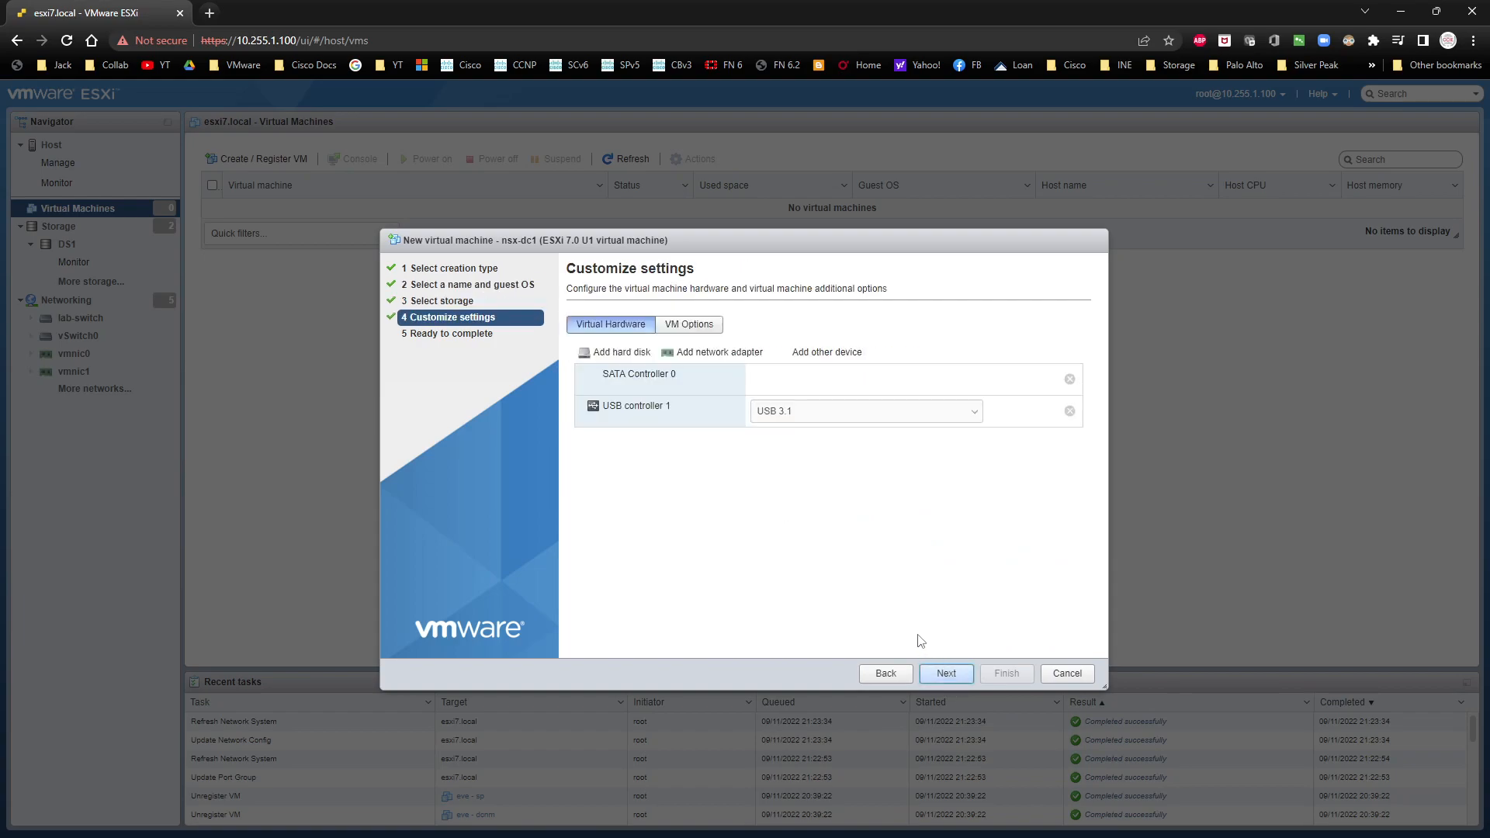
left_click(679, 351)
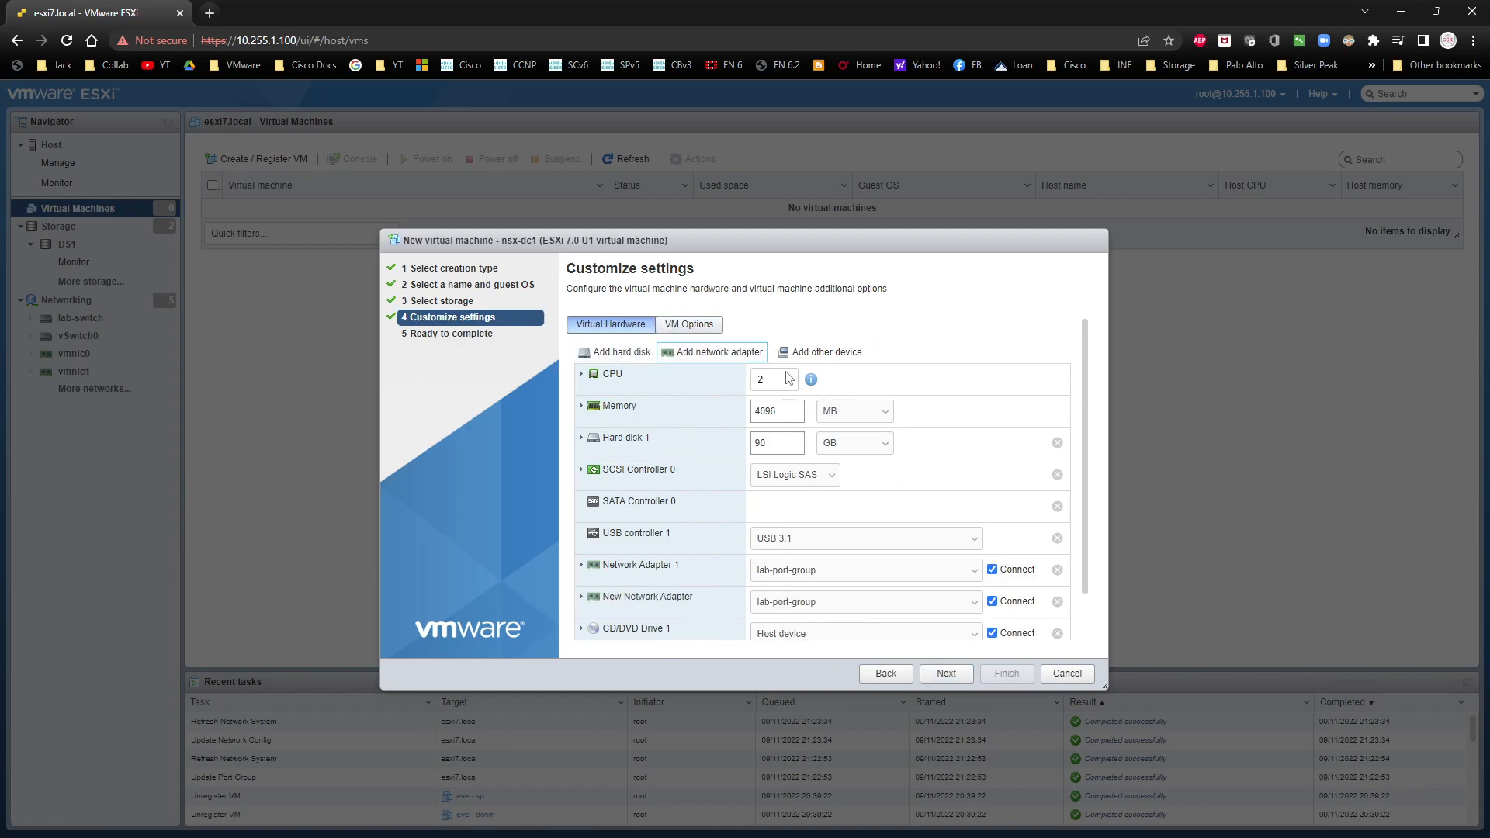
Step: Set the virtual machine's memory to 8192 MB and connect Network Adapter 1 to VM Network
double_click(773, 411)
type("8192")
left_click(581, 438)
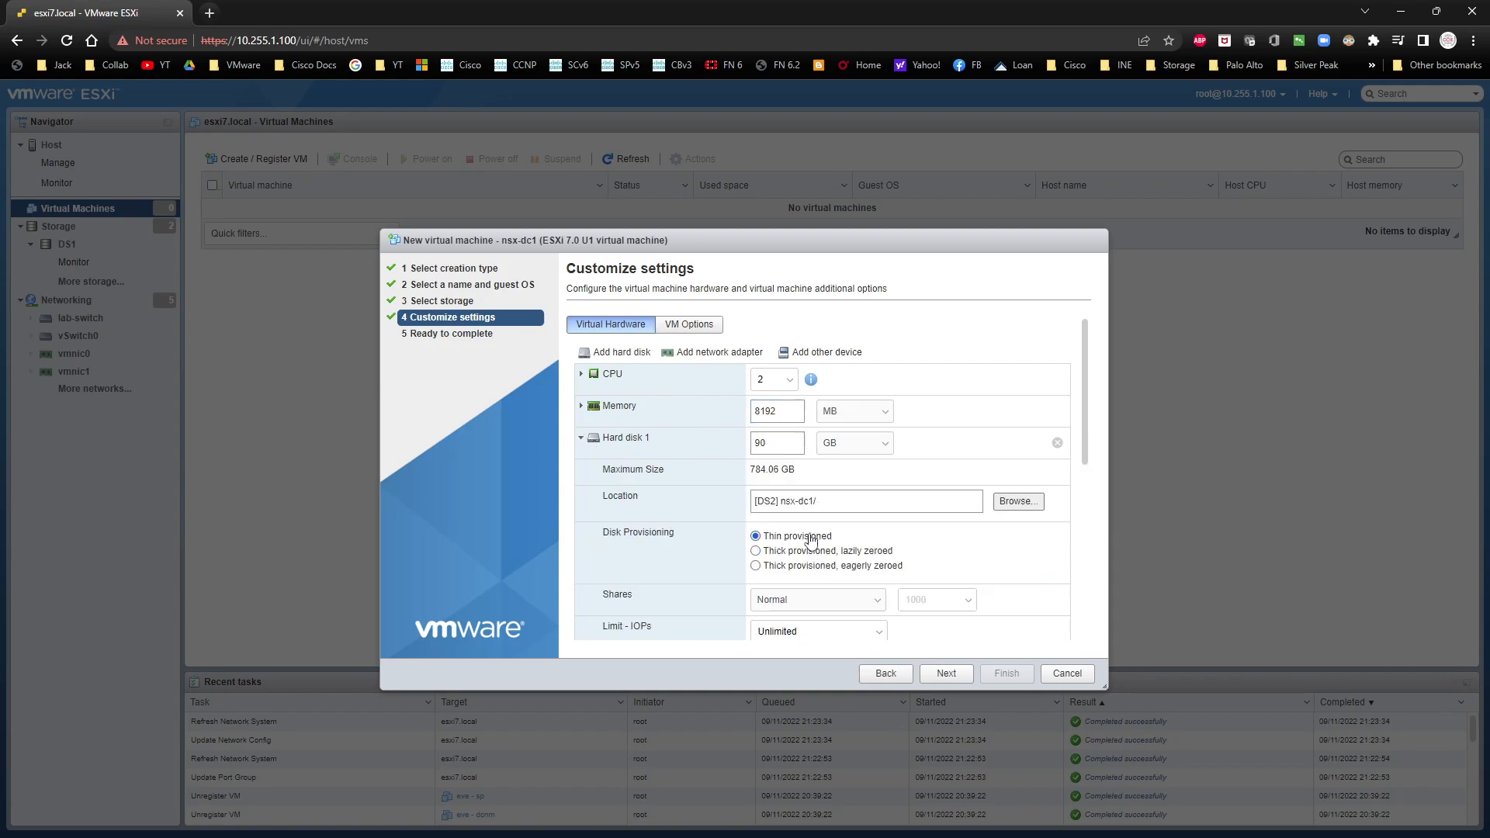
left_click(580, 439)
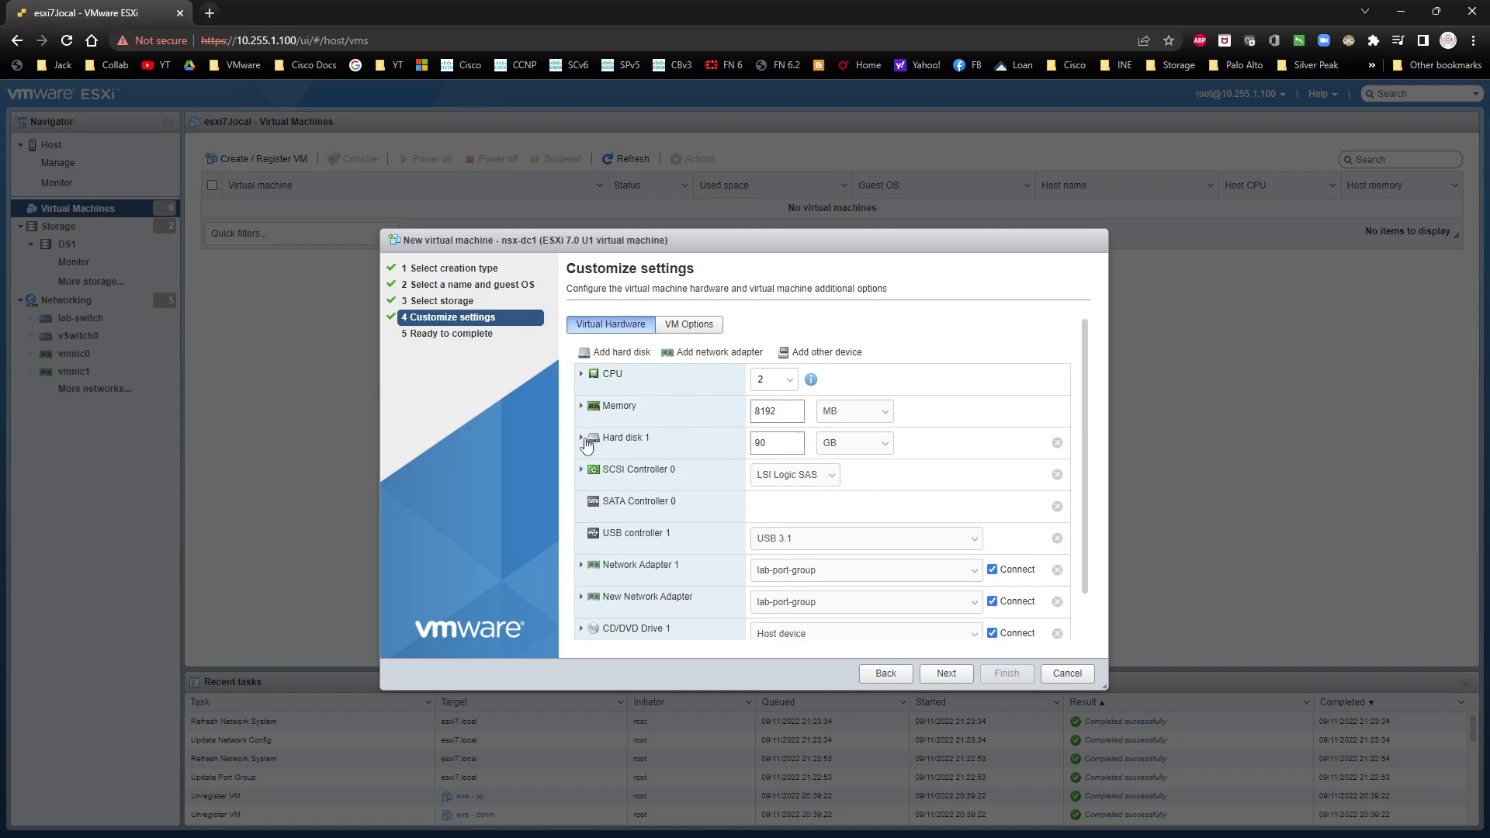
left_click(828, 578)
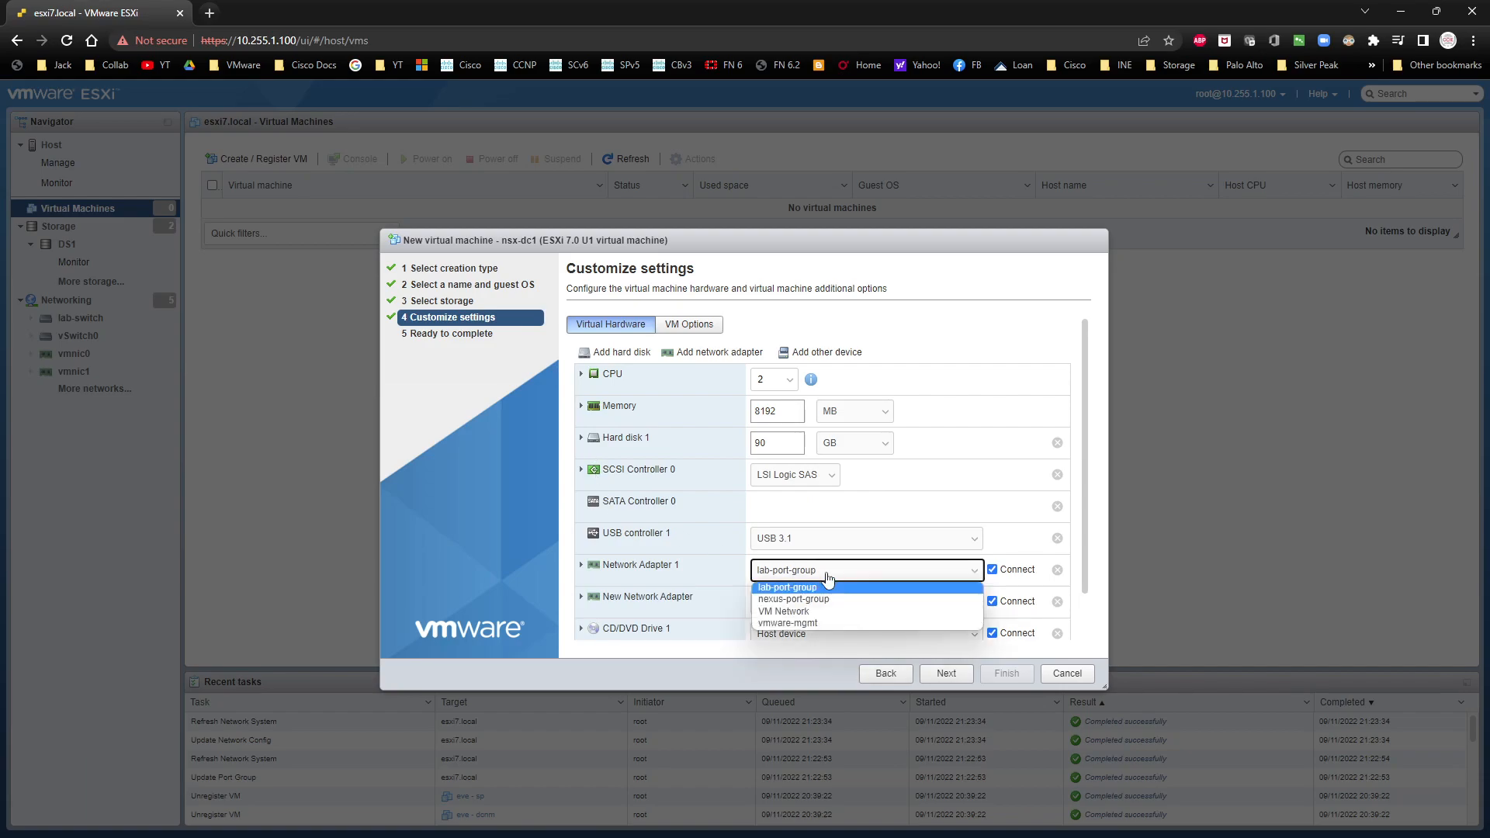
left_click(823, 612)
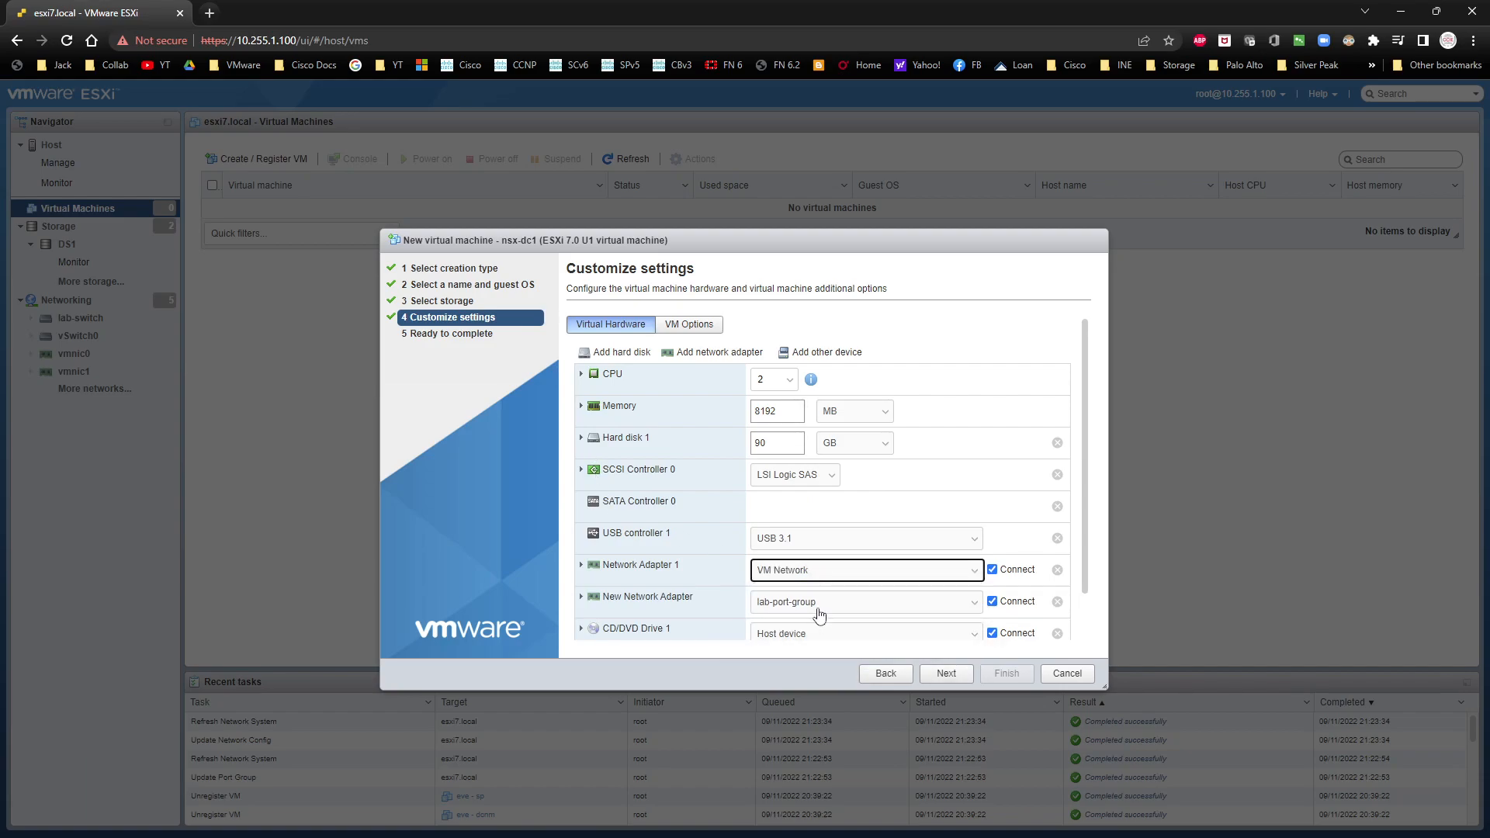
Step: Attach Windows_Server_2016_Datacenter_EVAL_en-us_14393_refresh.ISO from DS1 to CD/DVD Drive 1 and finish creating the virtual machine
scroll(808, 609, "down", 1)
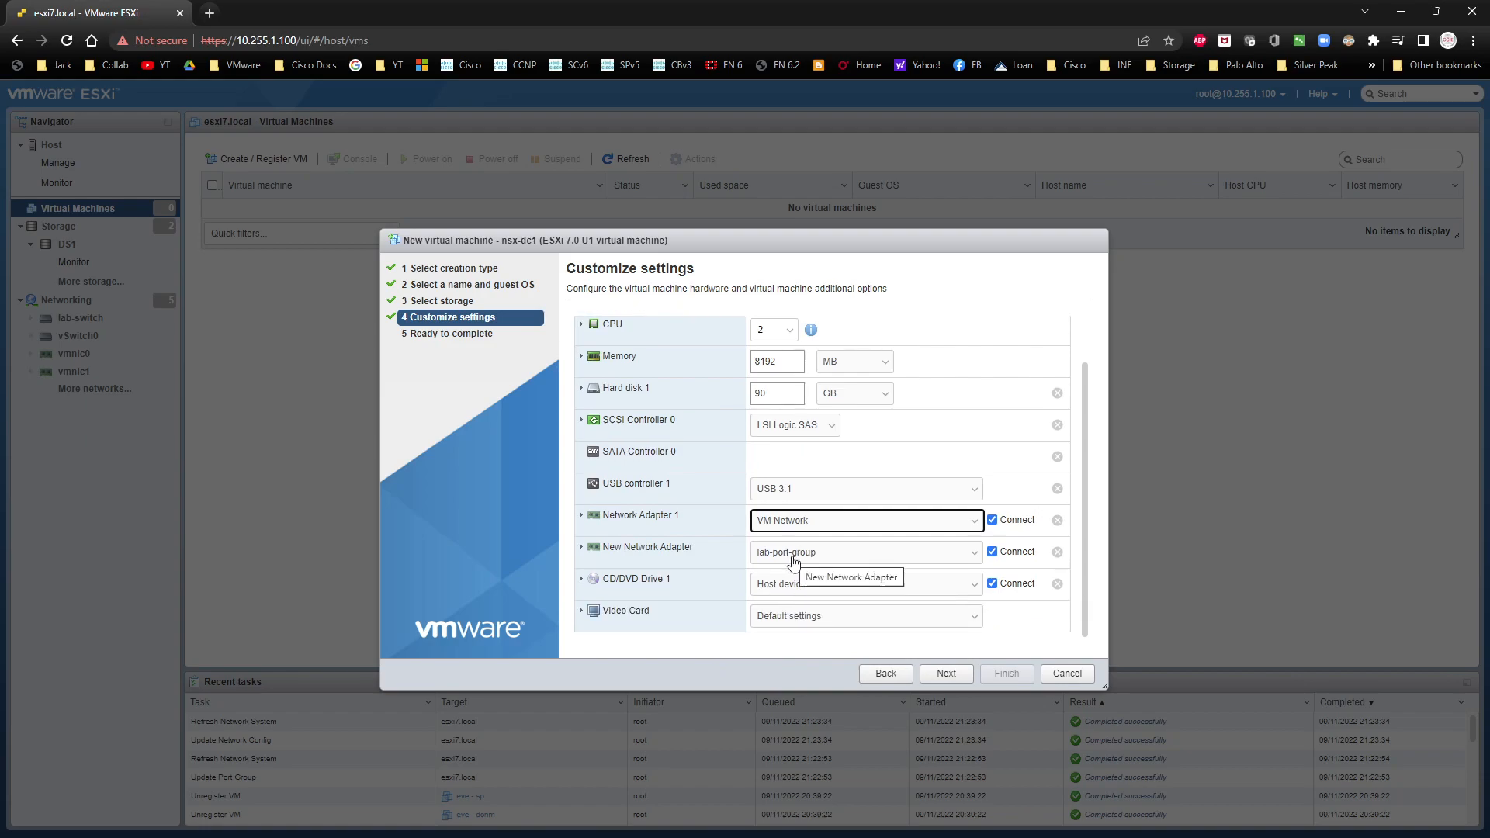
left_click(804, 586)
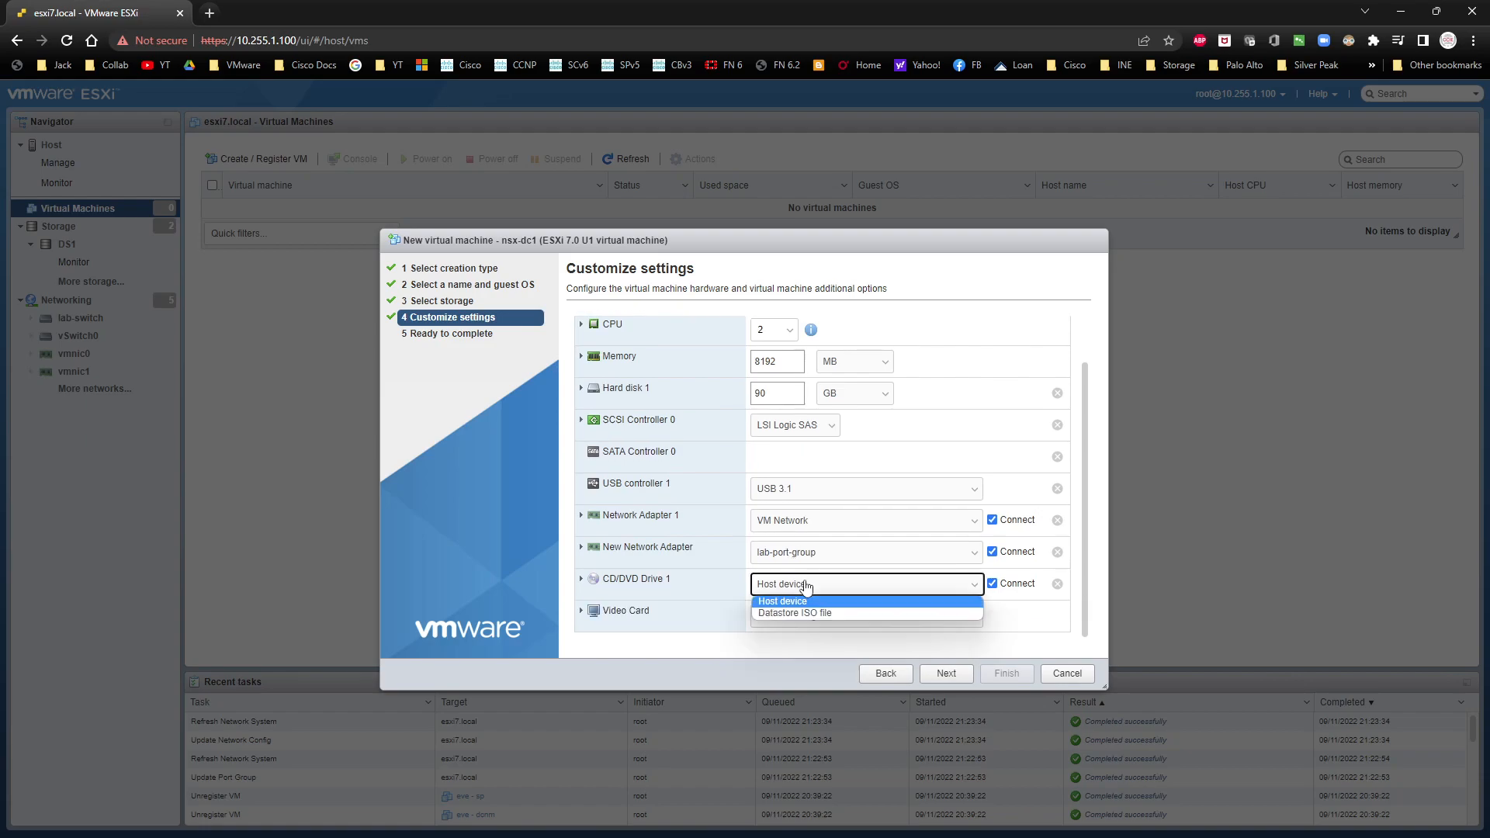
left_click(802, 612)
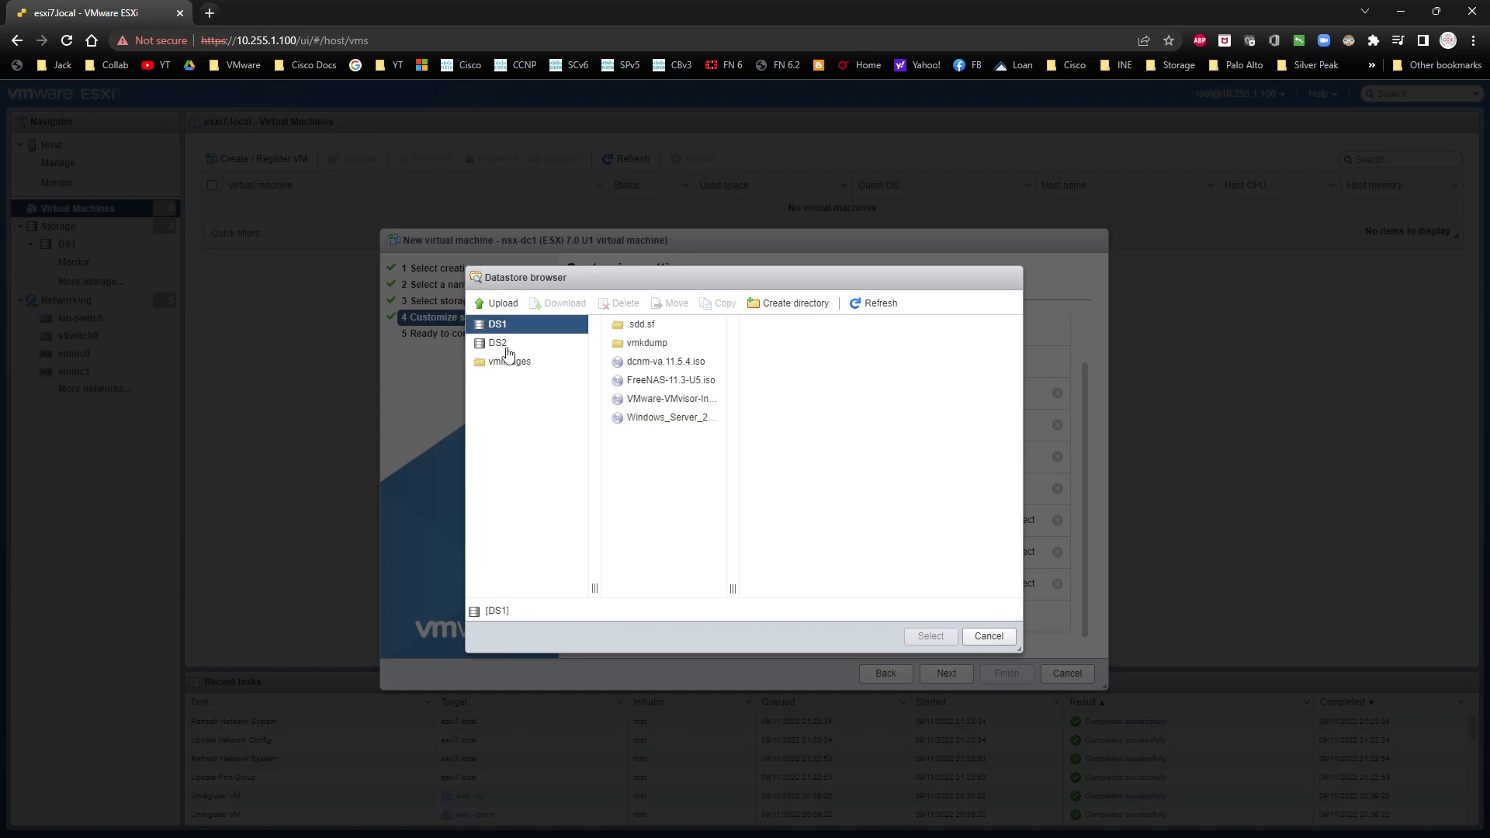
left_click(681, 424)
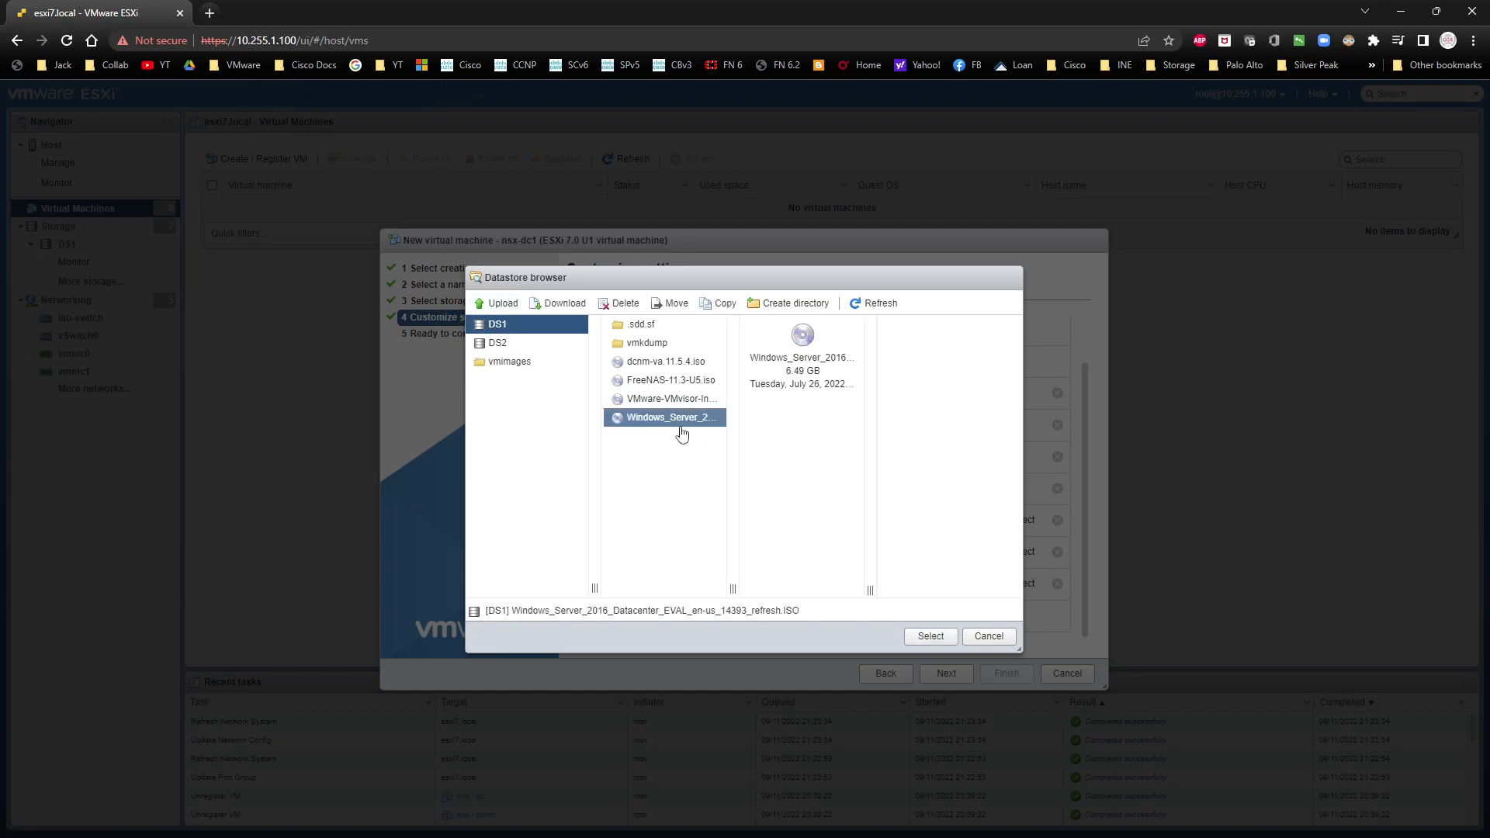
left_click(541, 348)
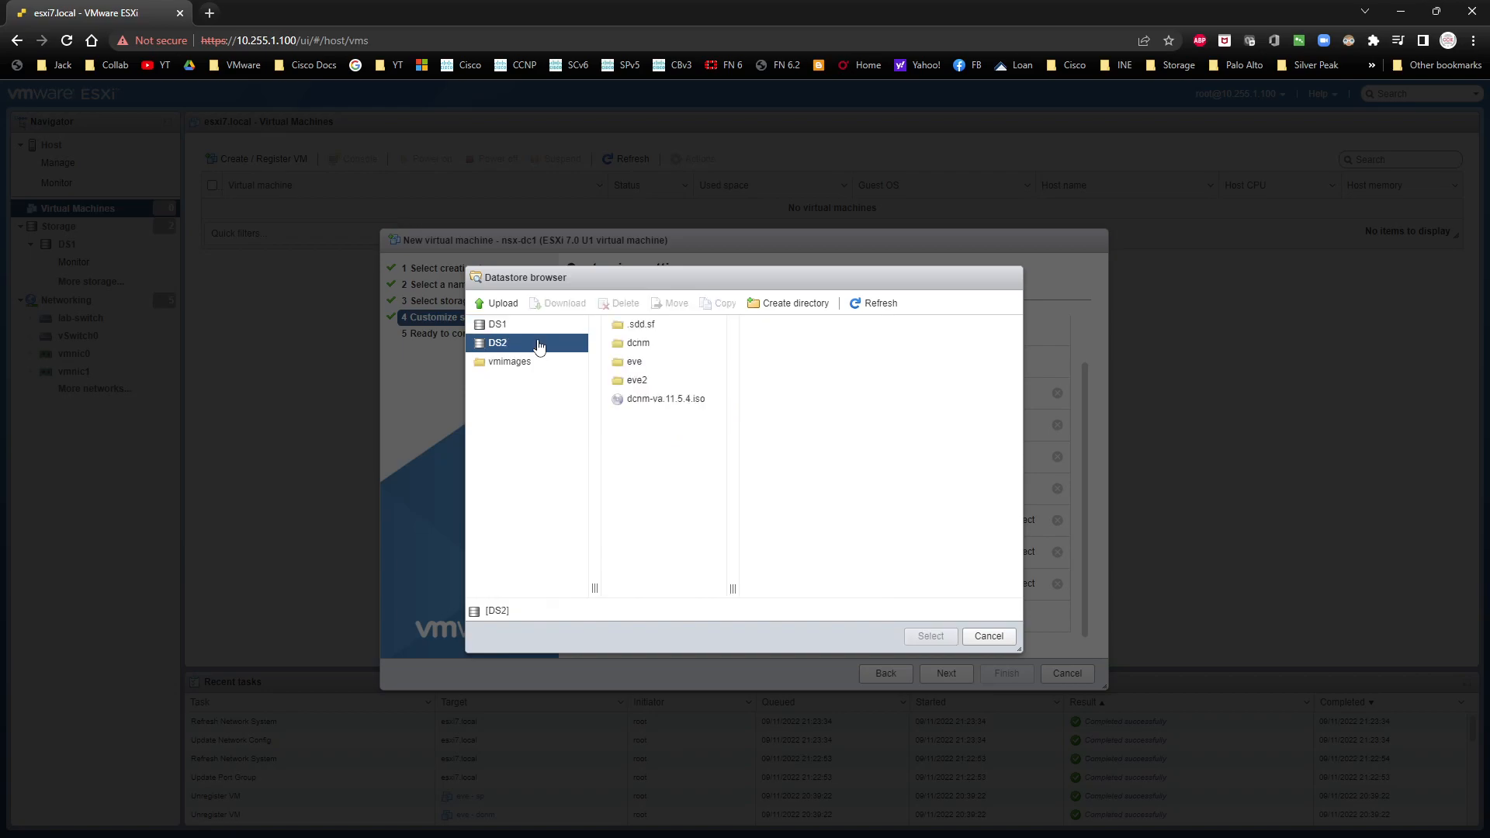
left_click(534, 326)
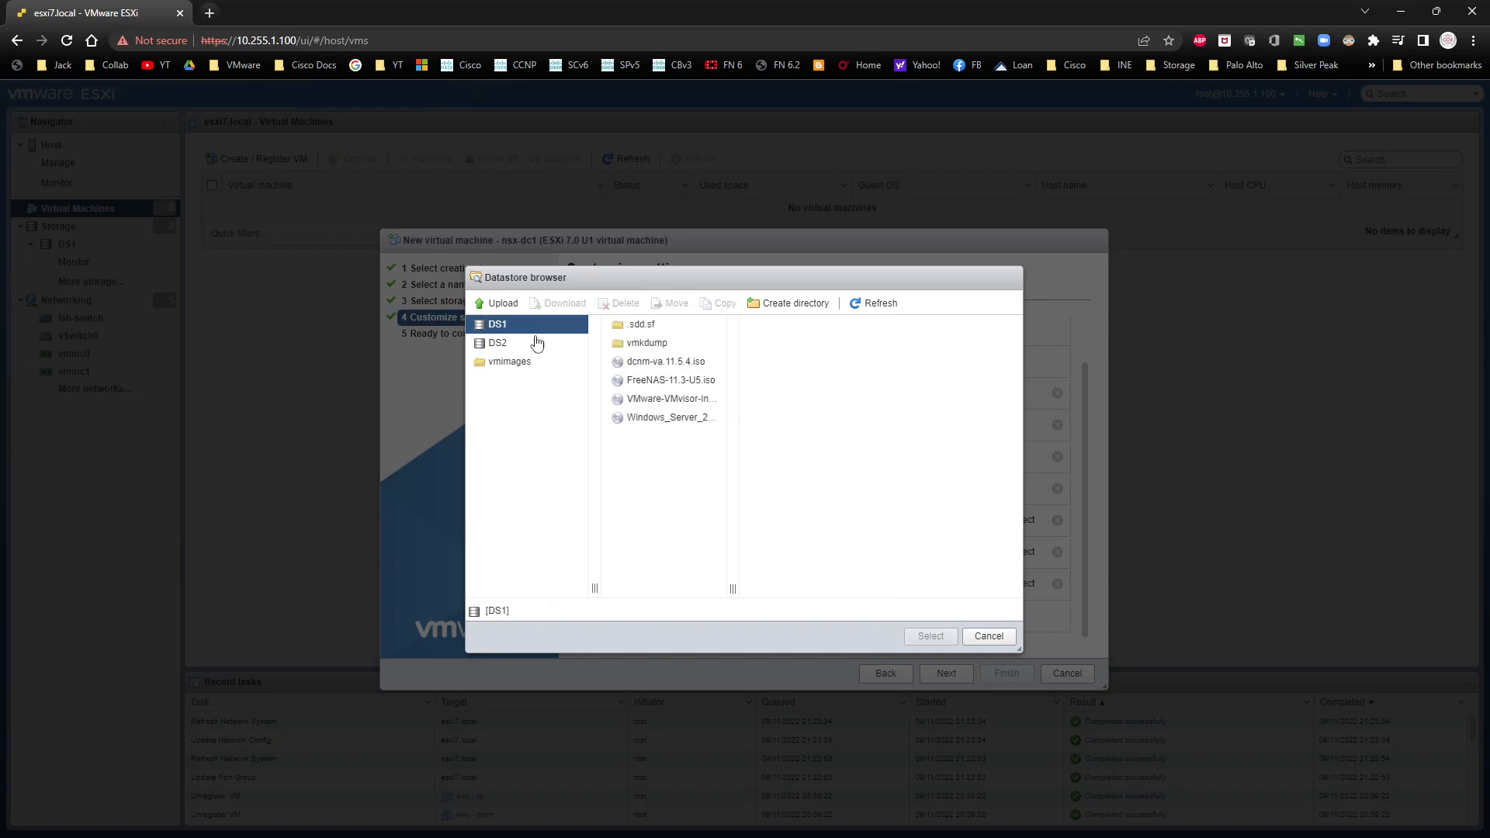
left_click(681, 418)
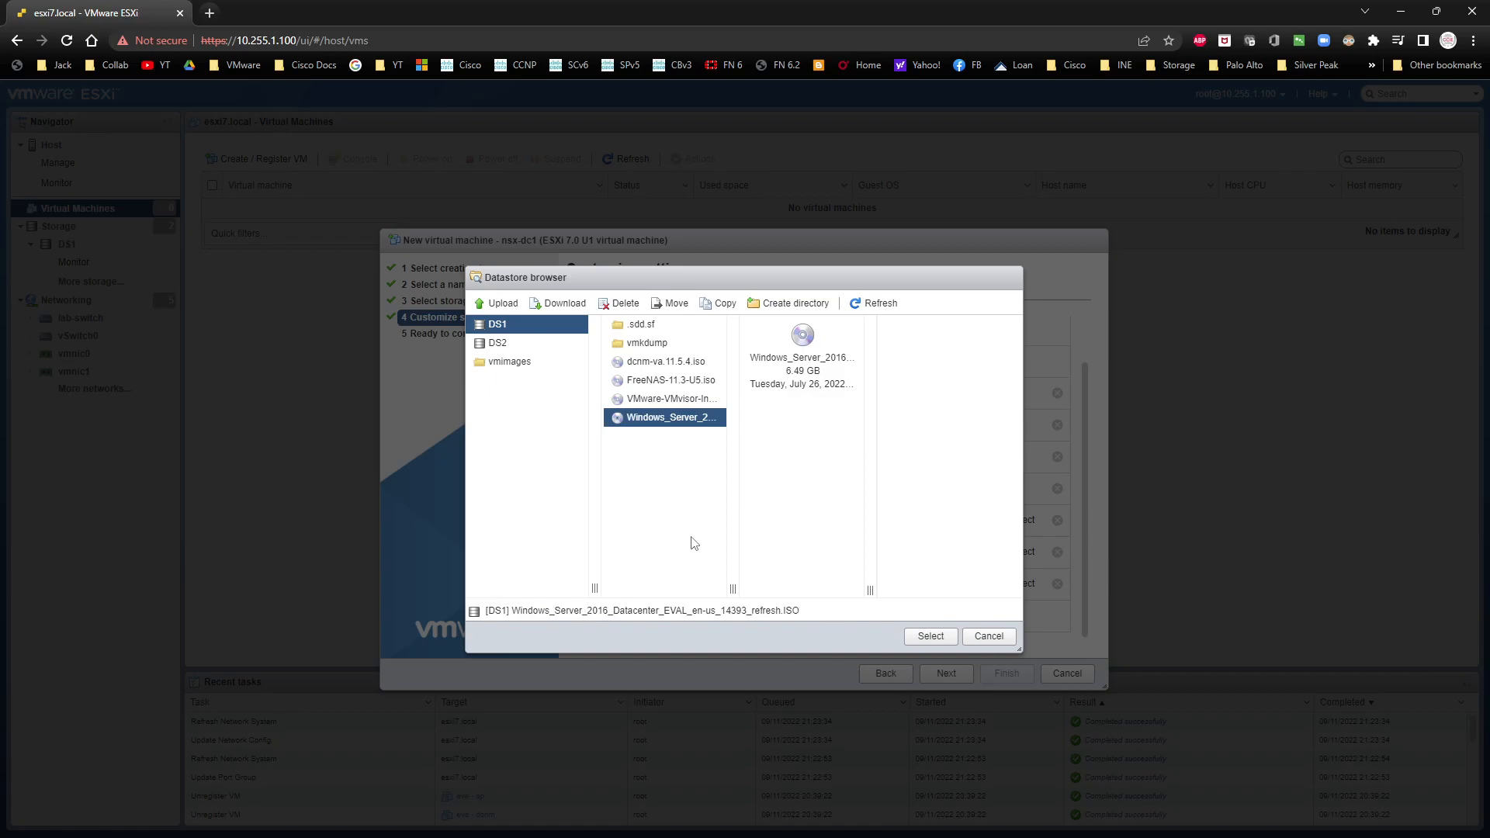
left_click(936, 636)
left_click(946, 673)
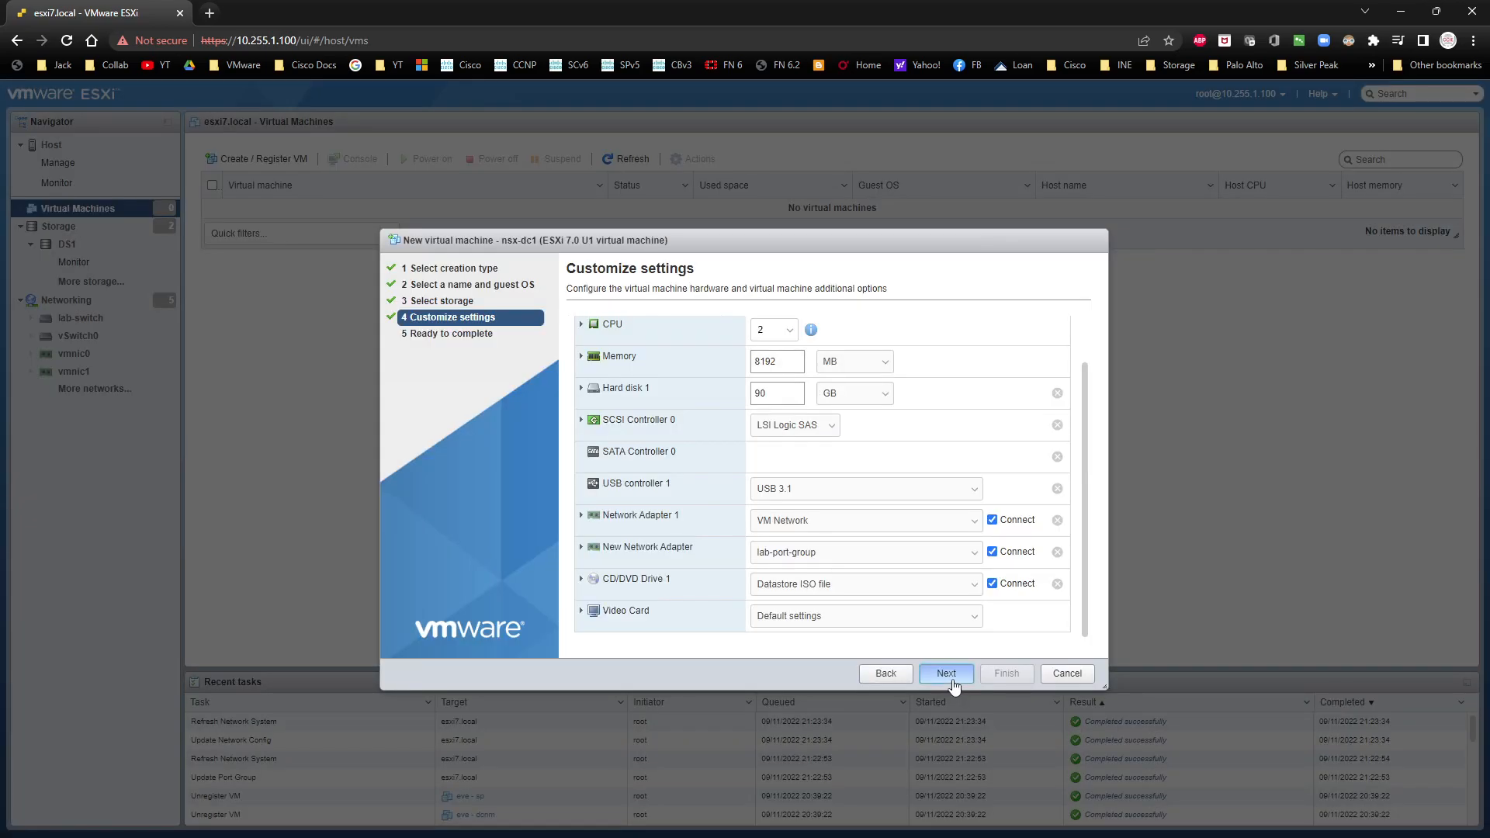
left_click(1006, 674)
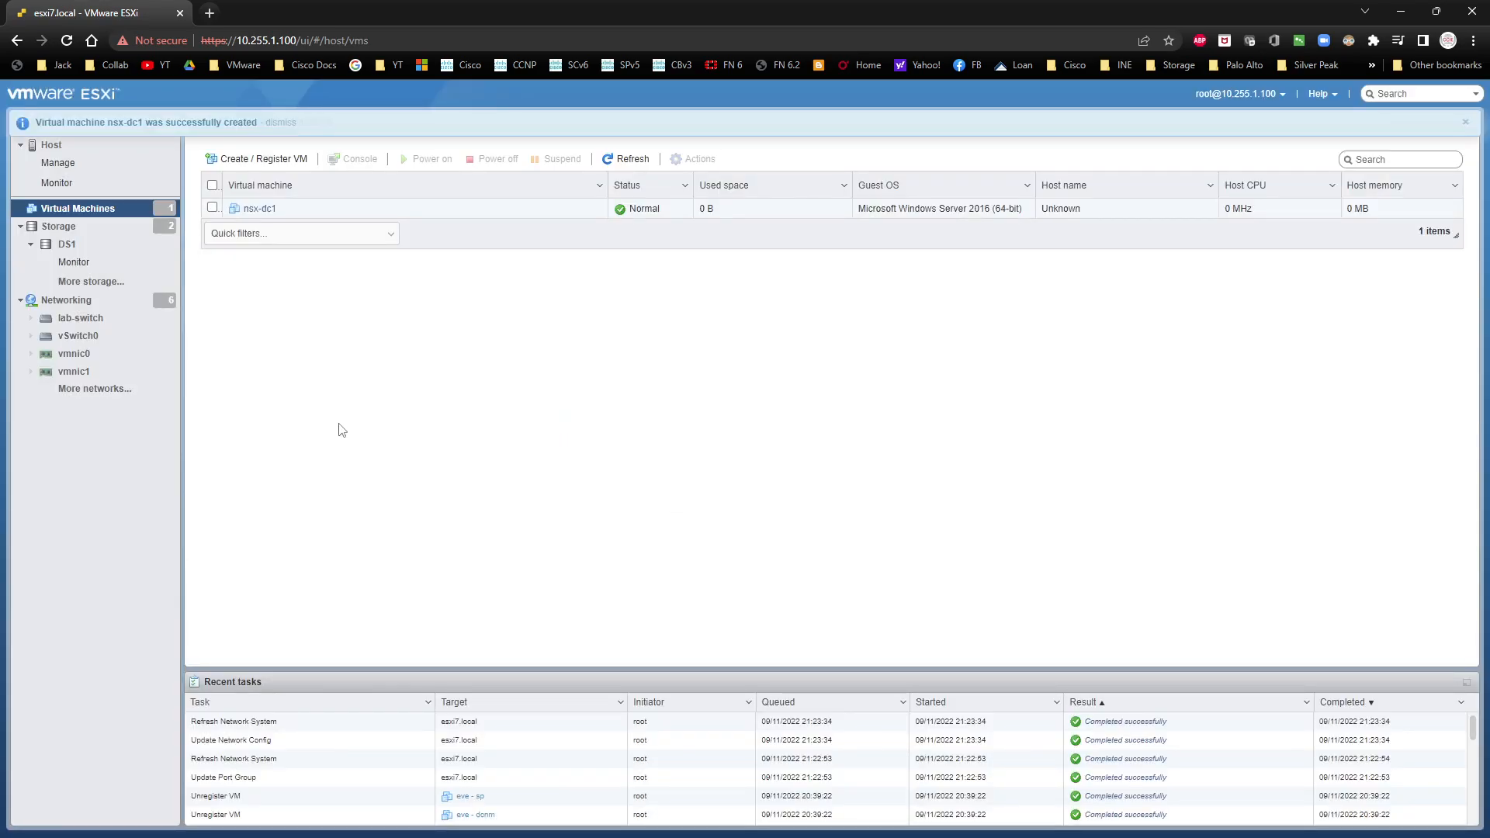
Step: Power on nsx-dc1 with its console open and boot it from the installation disc
left_click(255, 211)
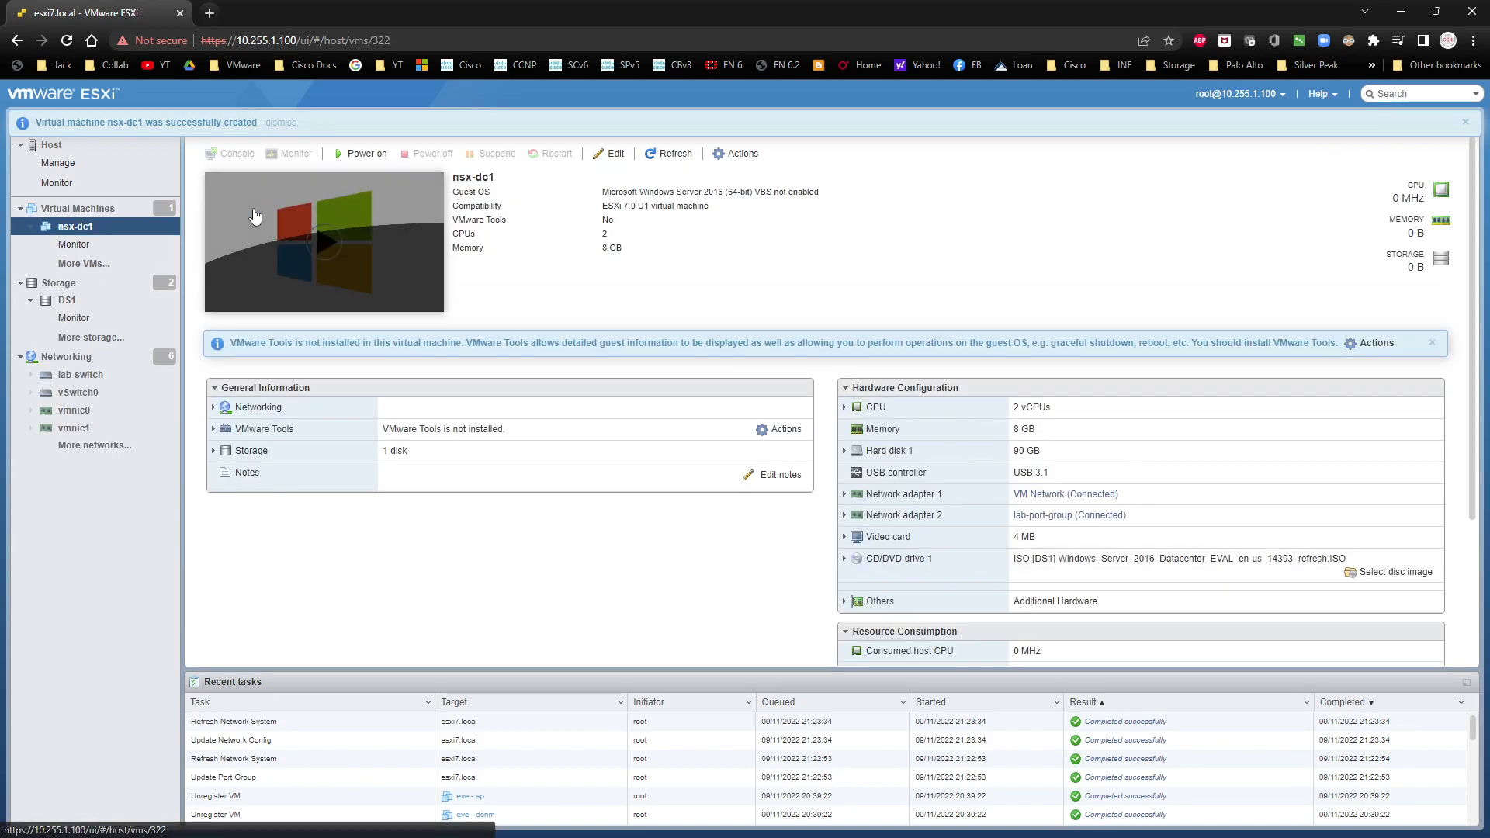
left_click(323, 247)
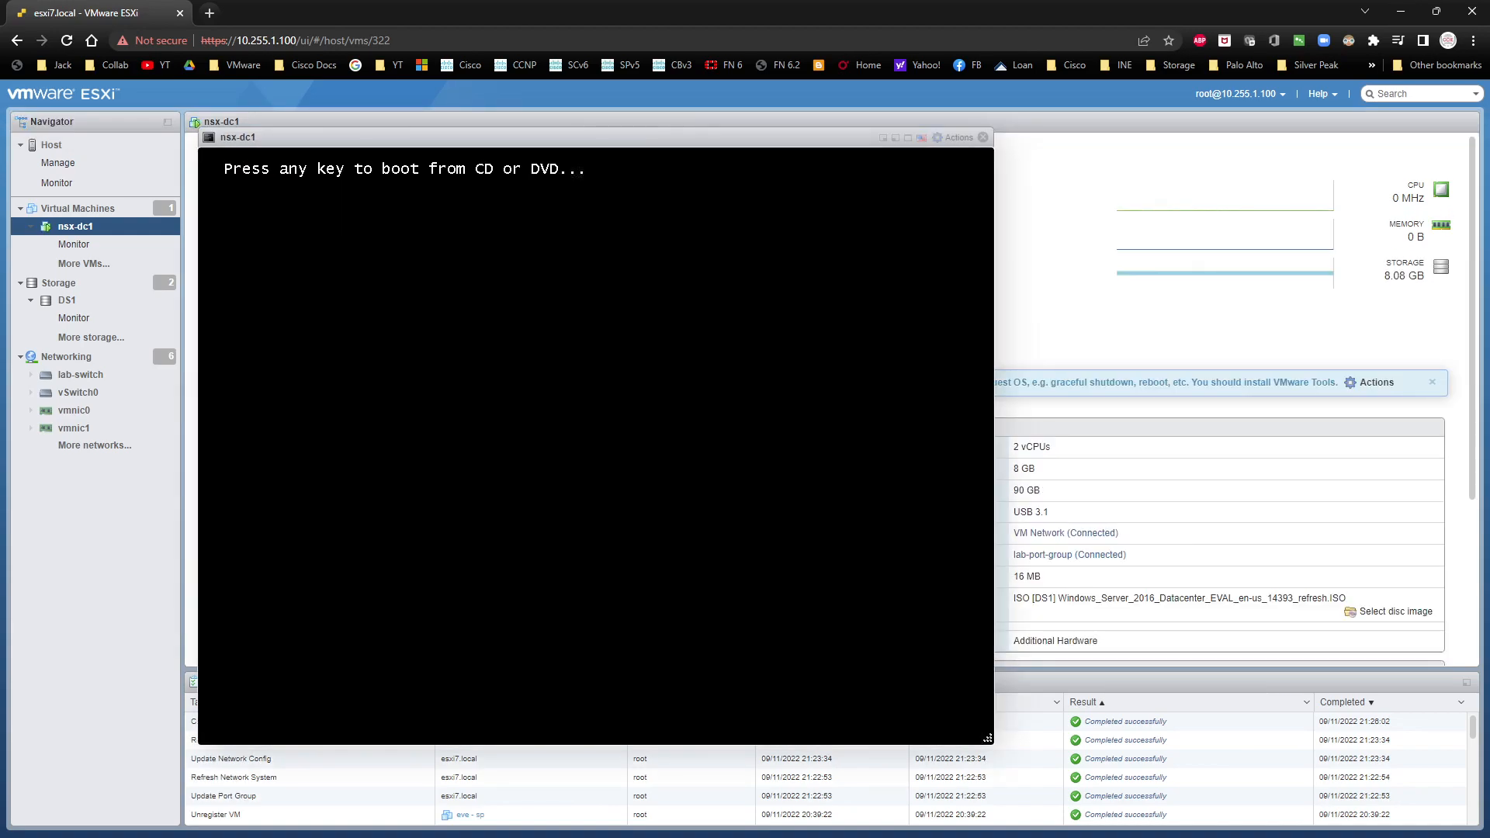
key("Return")
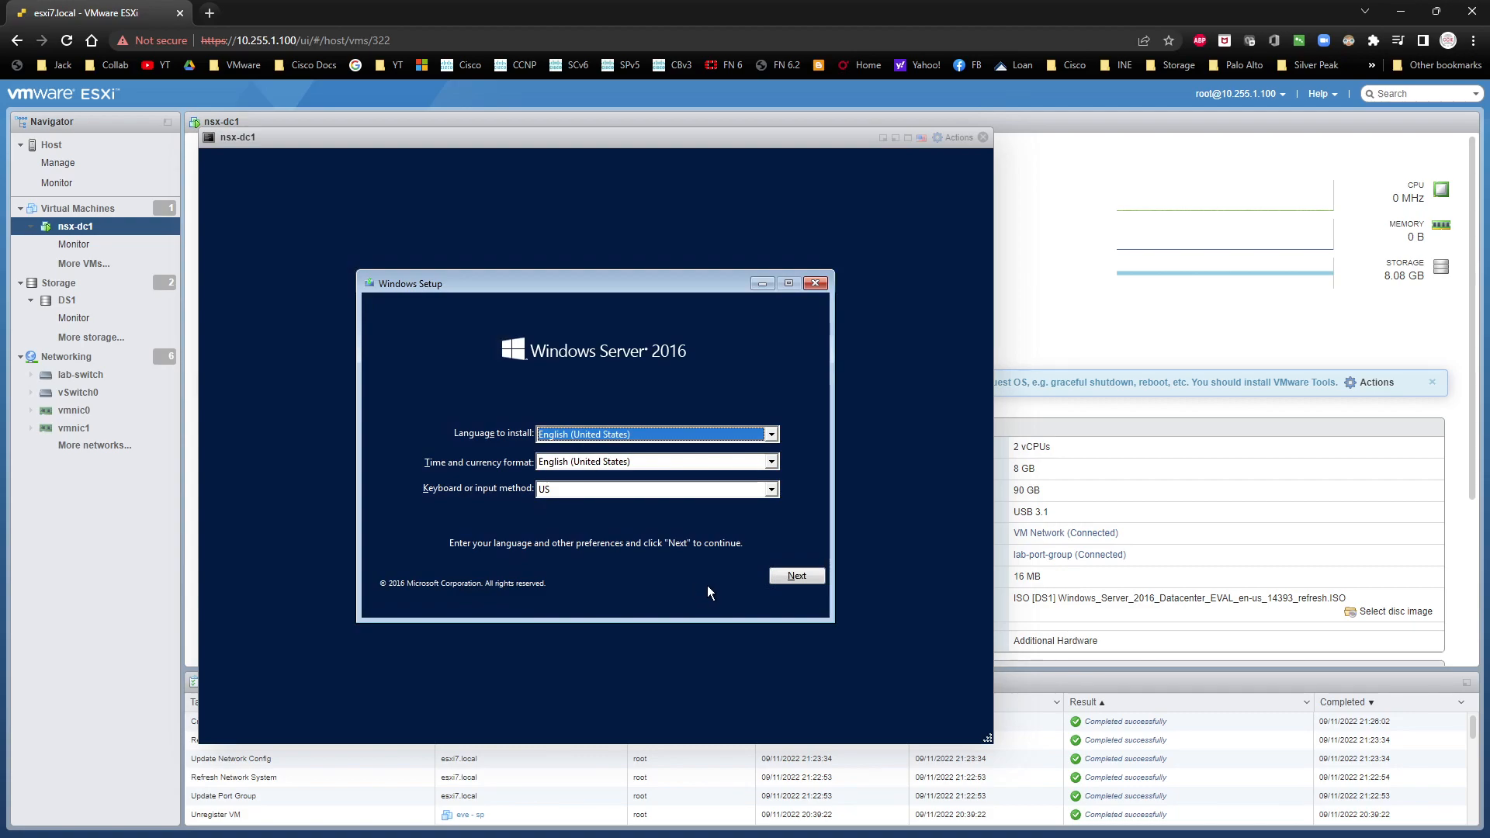
Step: Start the Windows installation with the default language settings and choose Windows Server 2016 Standard Evaluation (Desktop Experience)
left_click(797, 576)
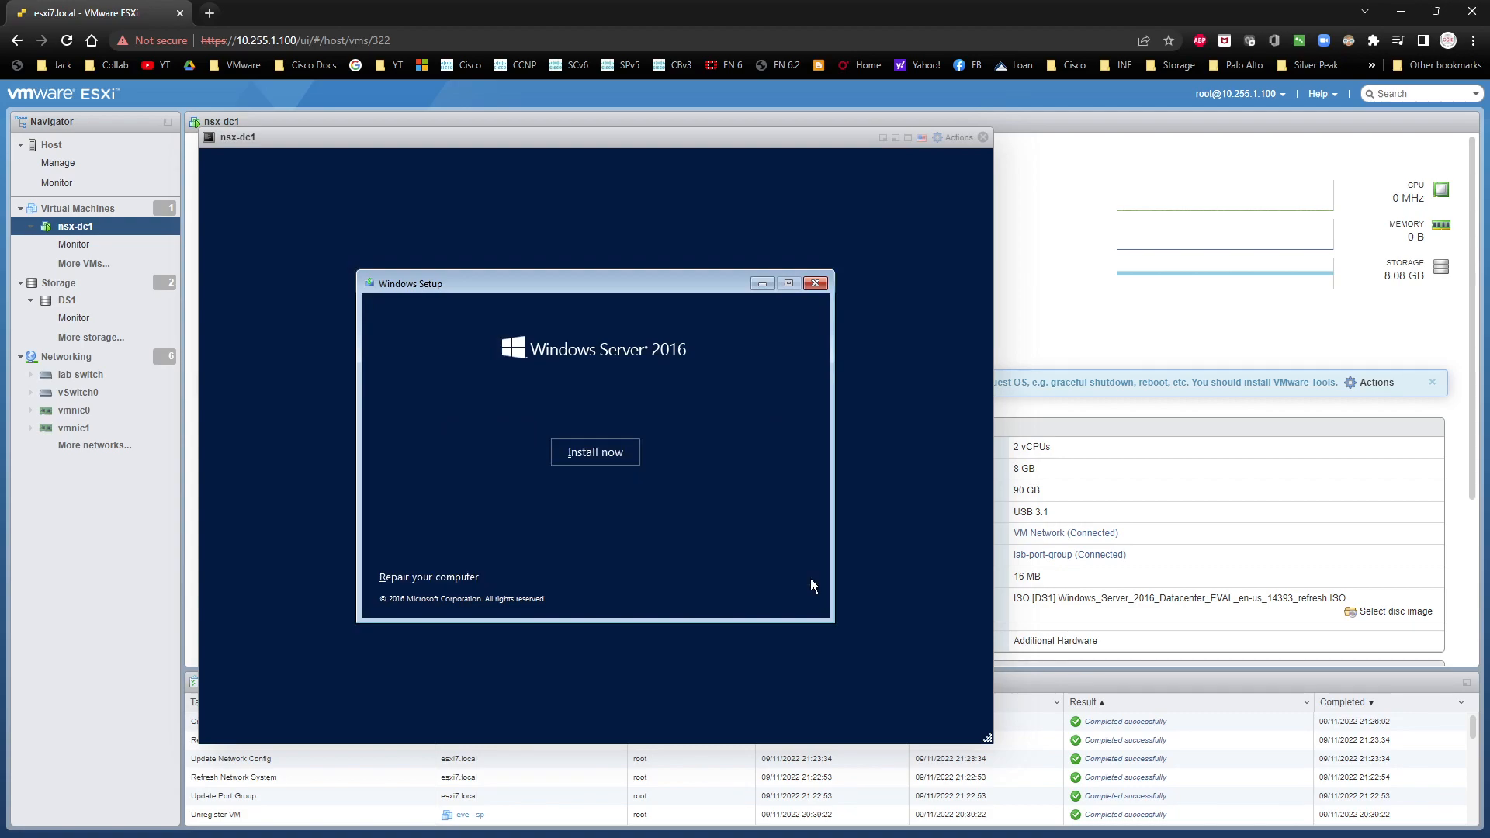
left_click(628, 455)
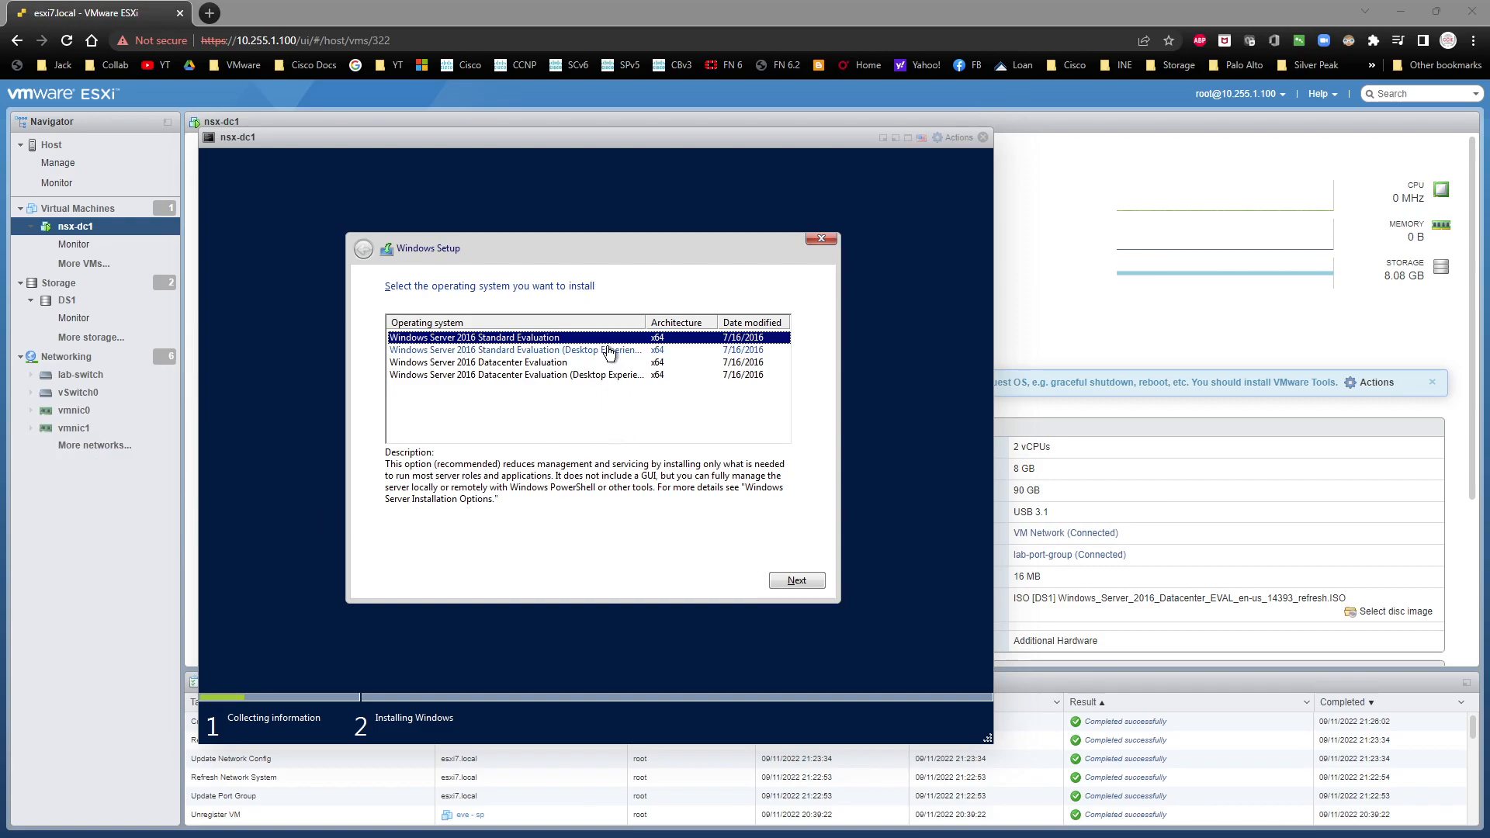
left_click(567, 349)
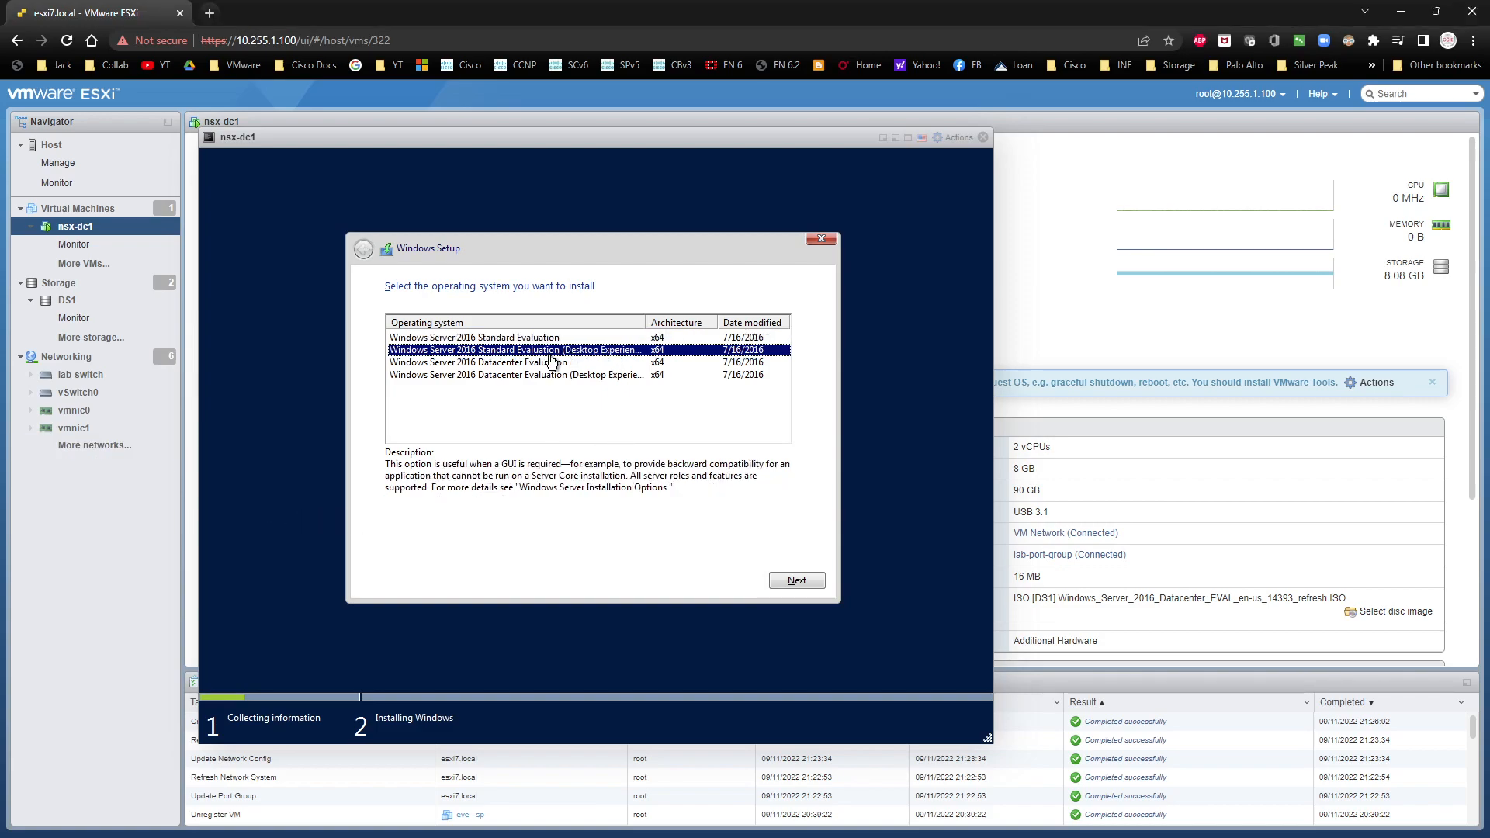
left_click(775, 580)
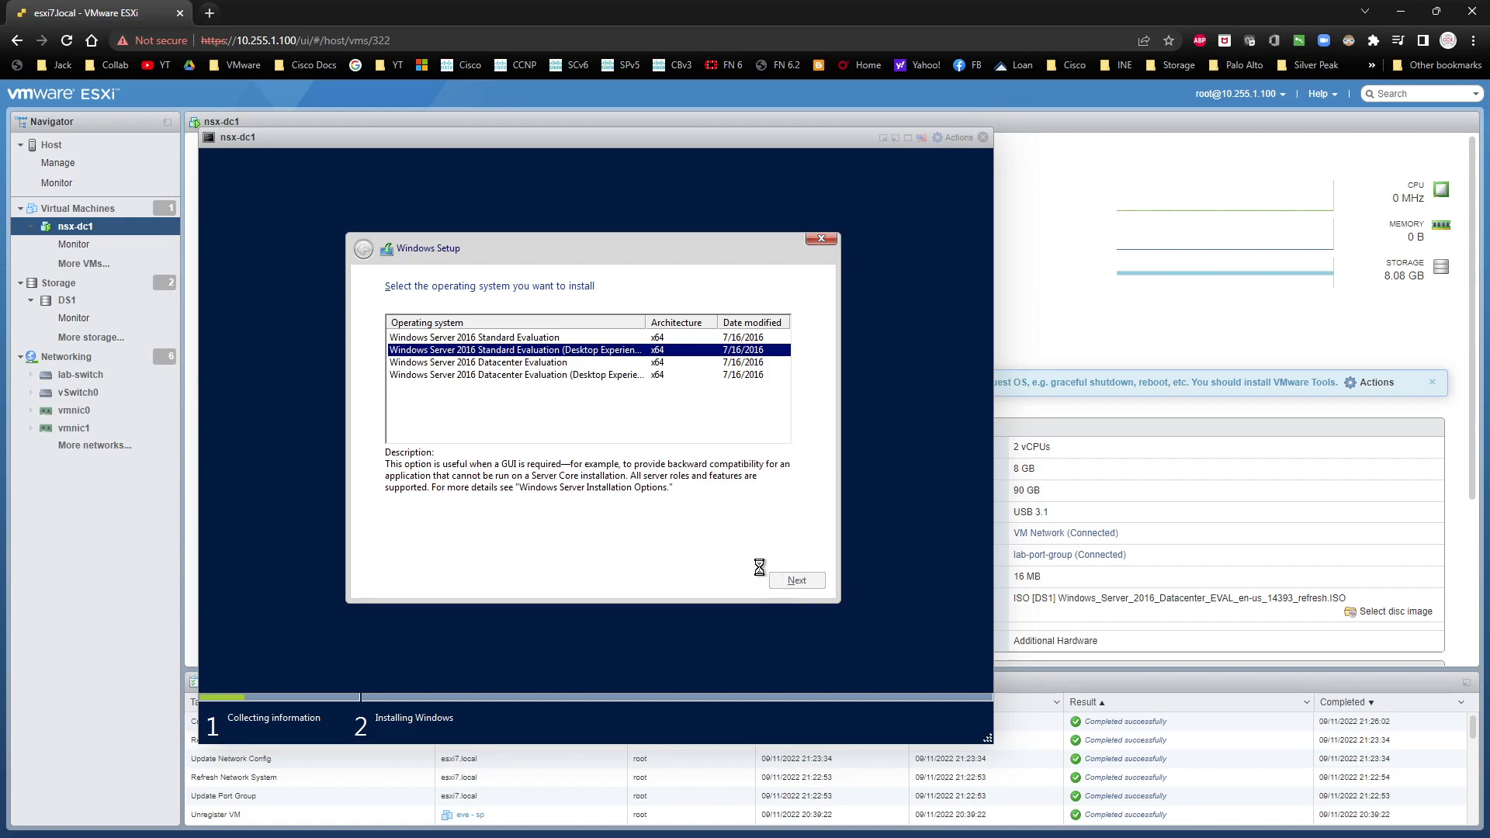
Step: Accept the license terms and run a custom Windows installation on the unallocated space of Drive 0
left_click(468, 550)
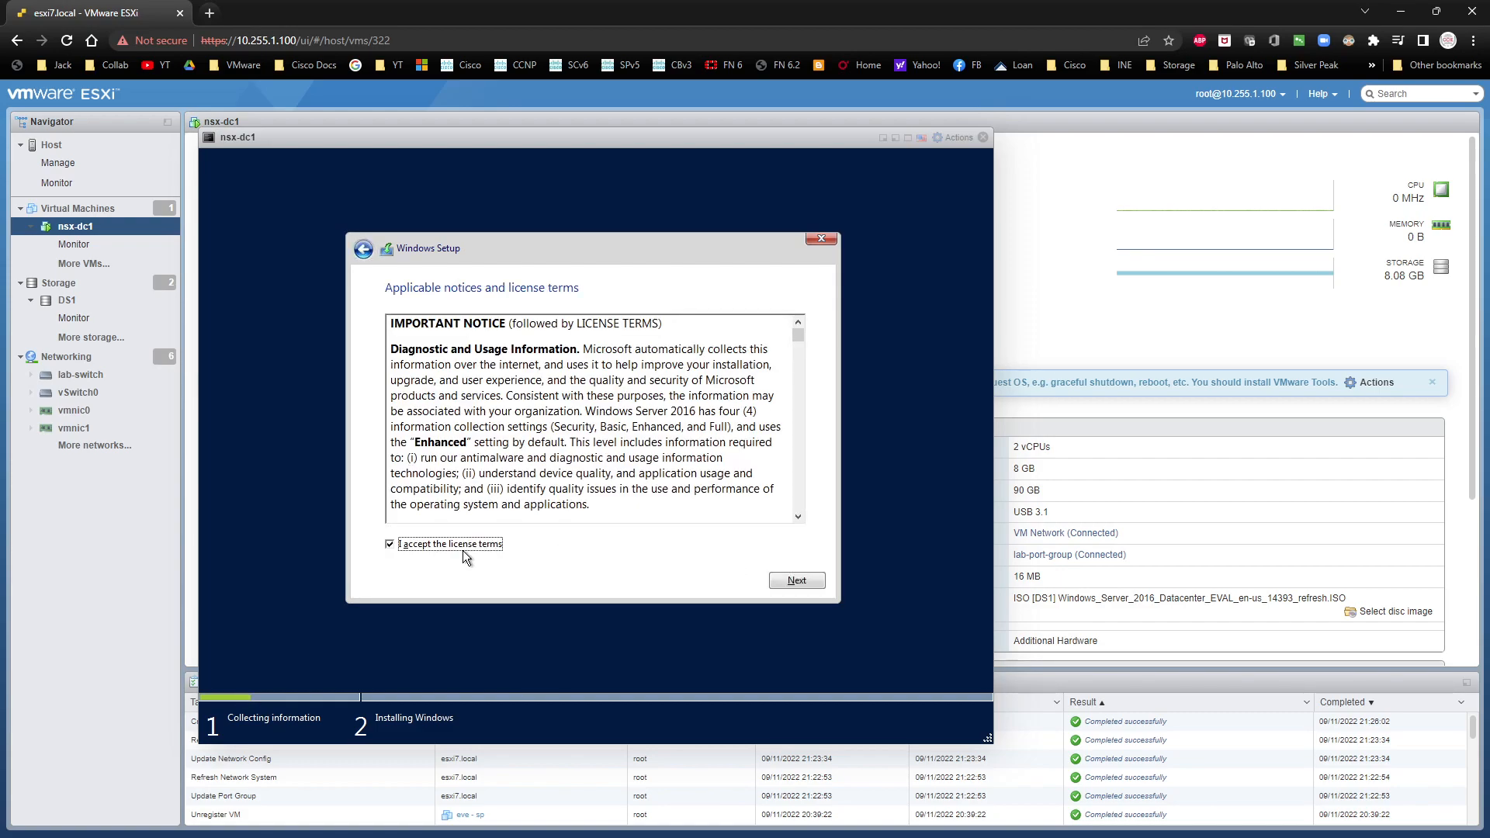
left_click(796, 580)
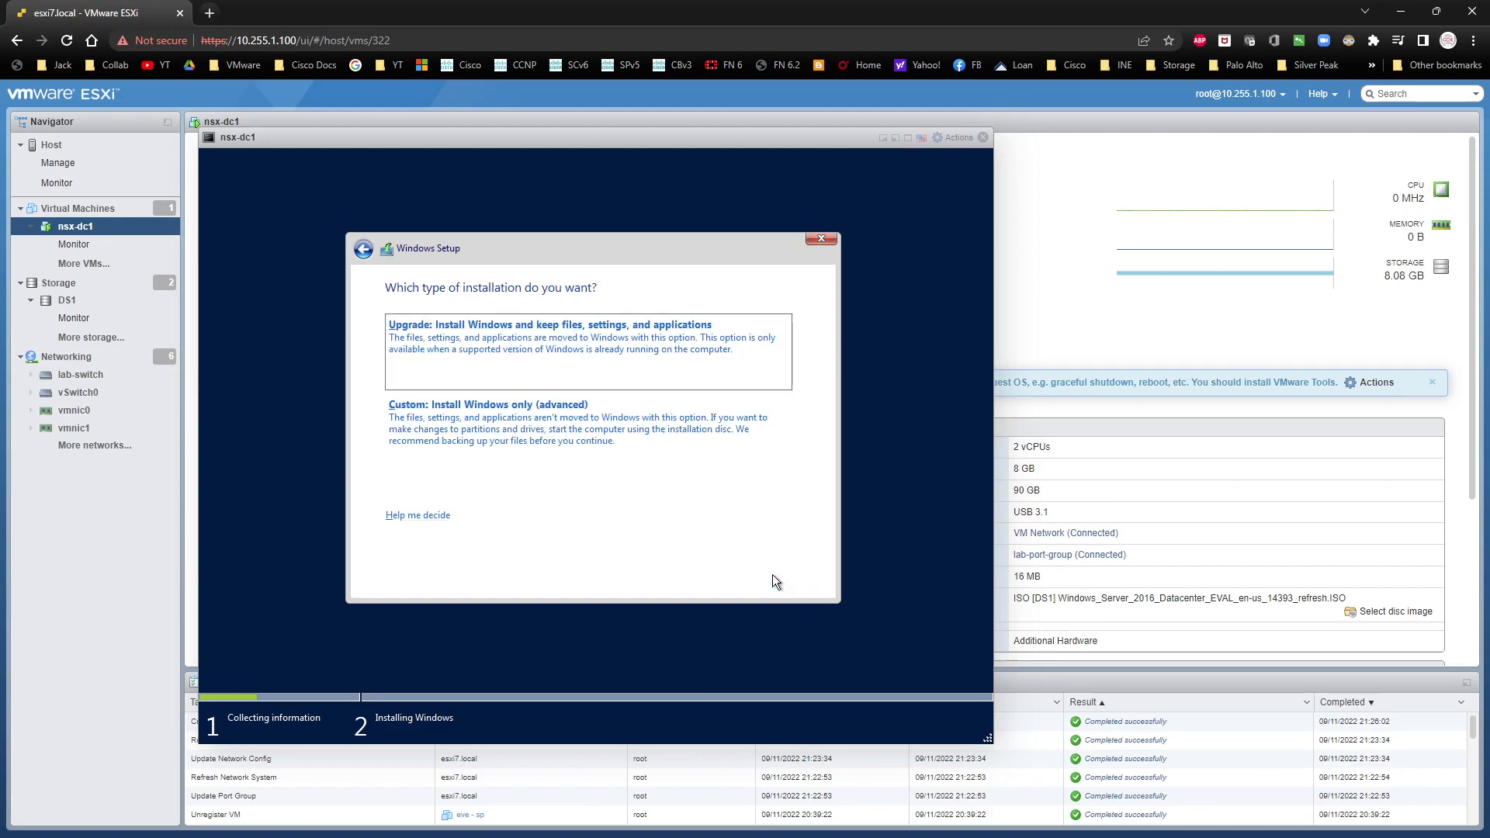
left_click(579, 451)
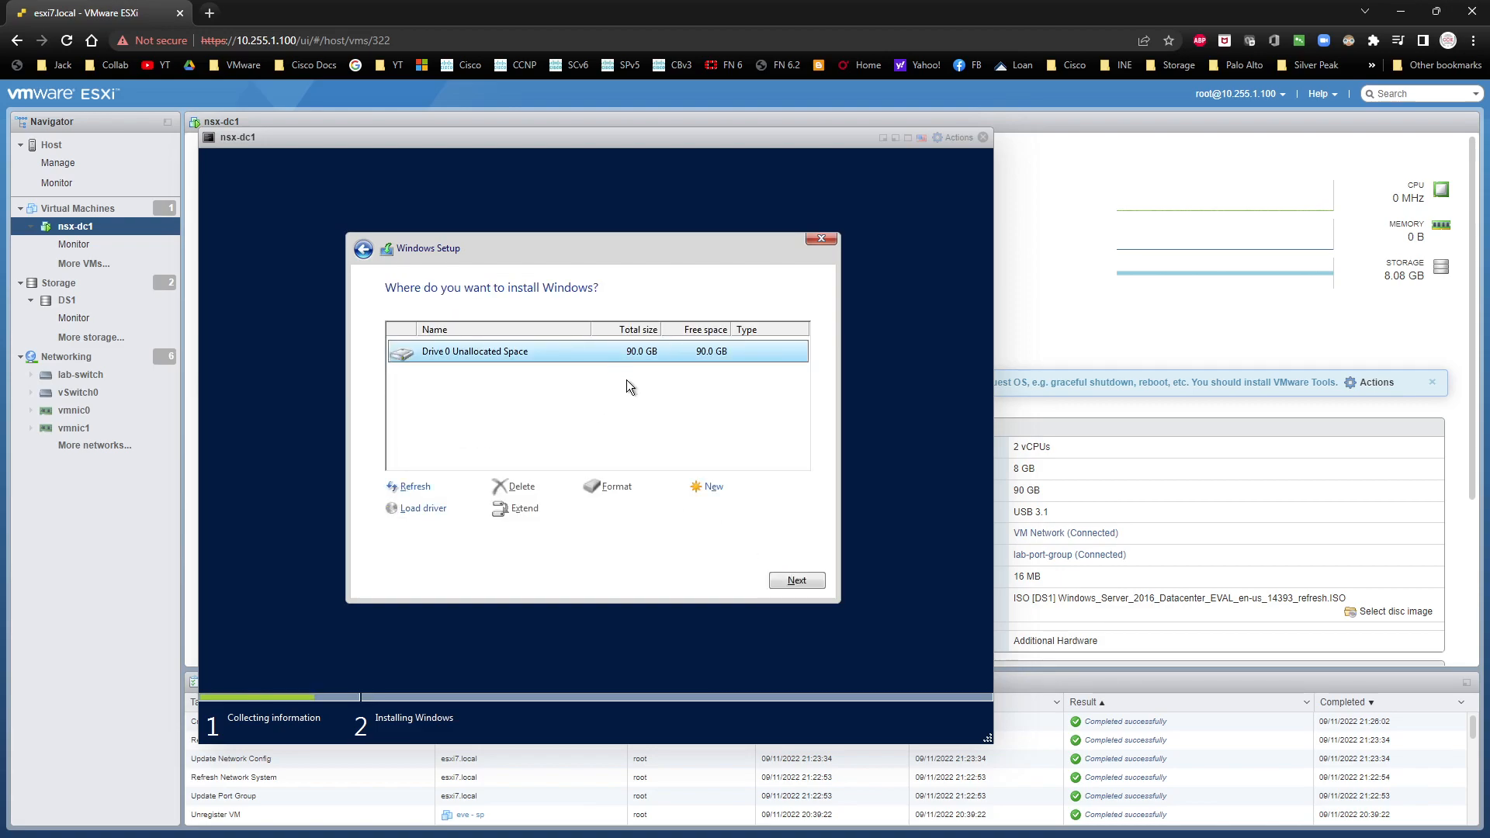
left_click(790, 582)
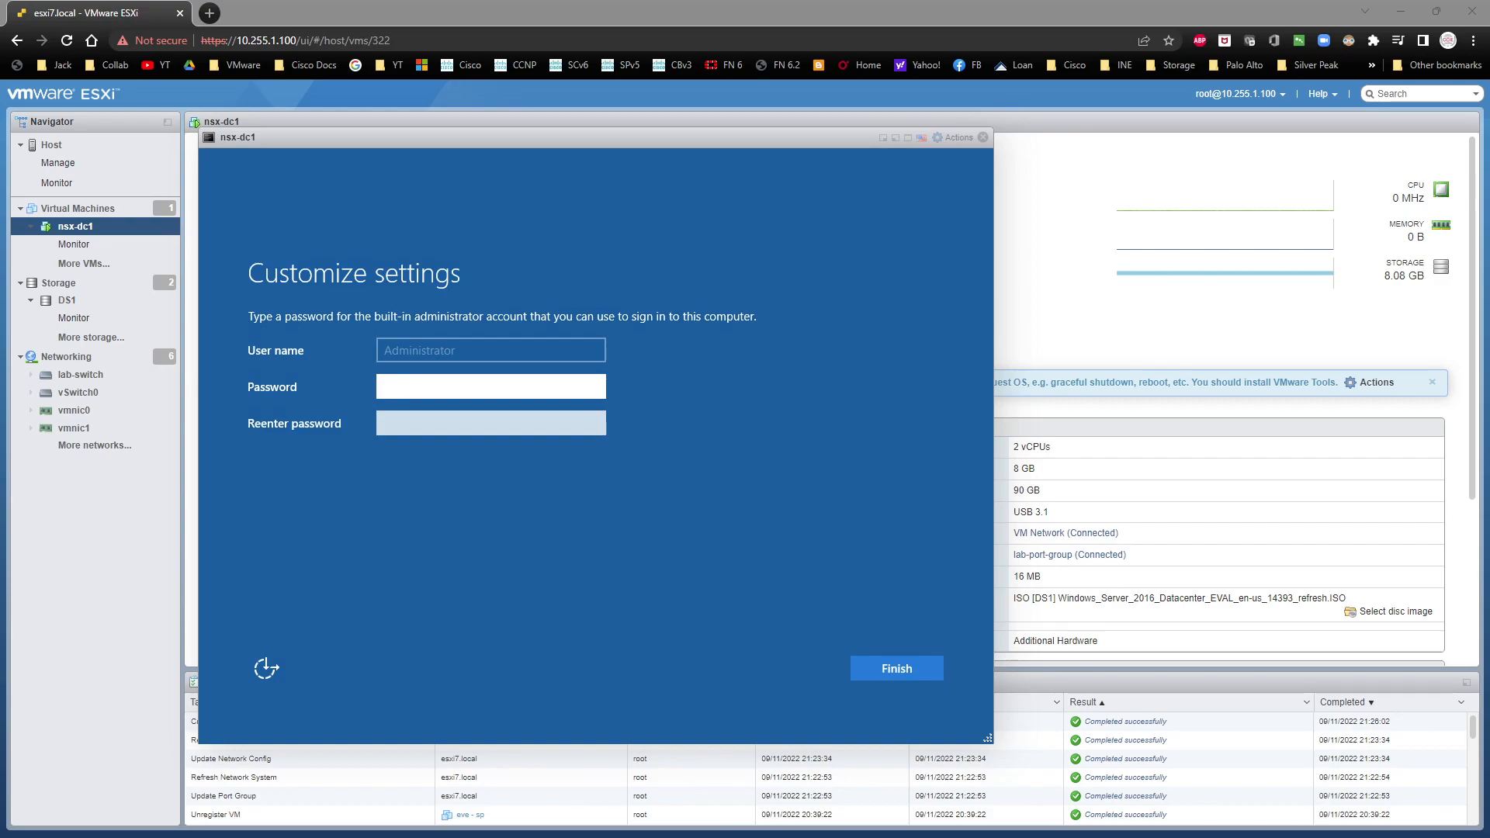
Step: Enter and confirm the password for the built-in Administrator account and finish the Windows setup
left_click(433, 498)
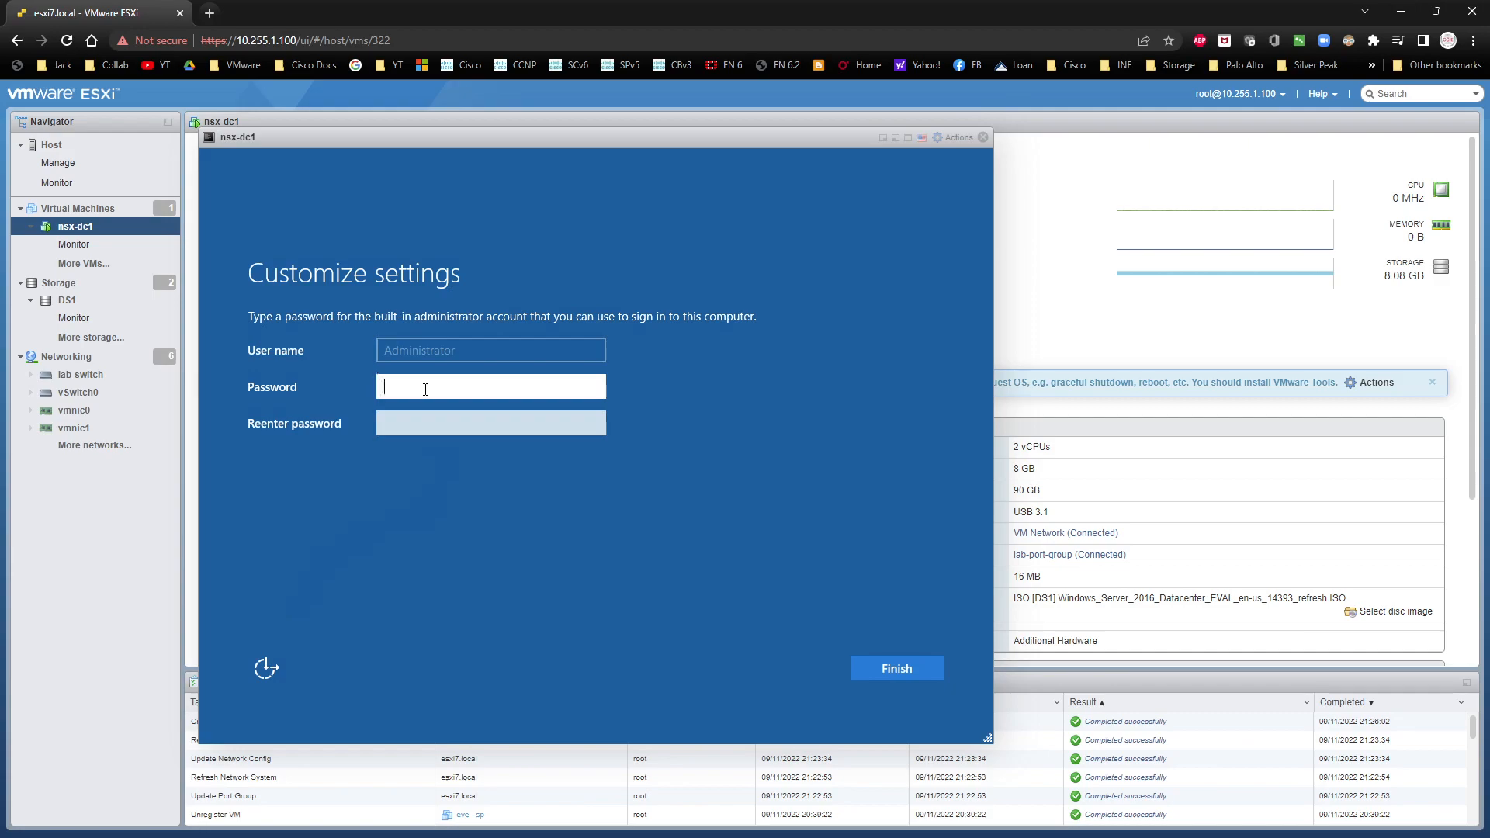
type("********")
key("Tab")
type("******")
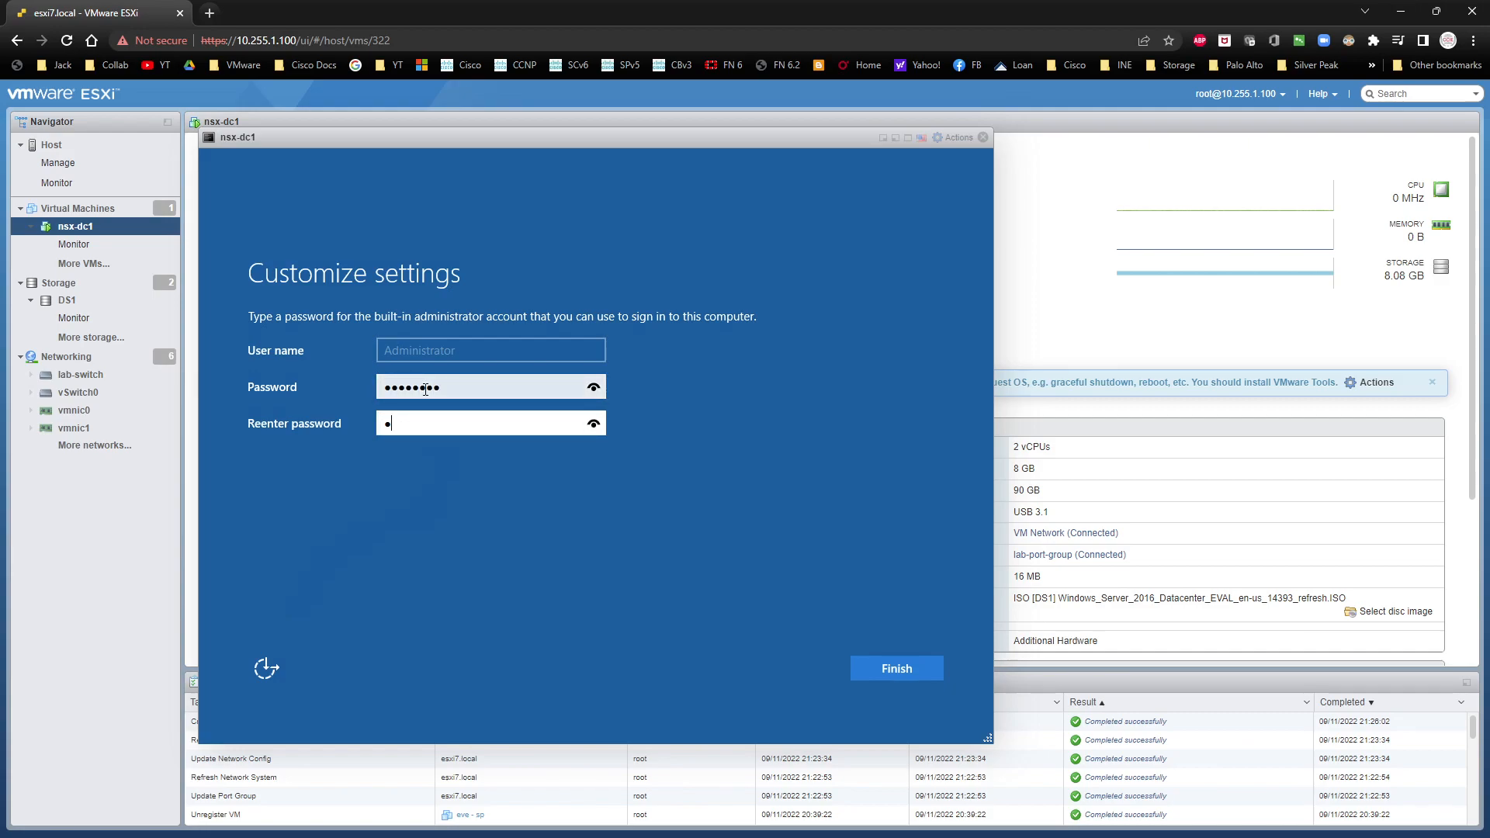
type("**")
left_click(594, 388)
left_click(592, 427)
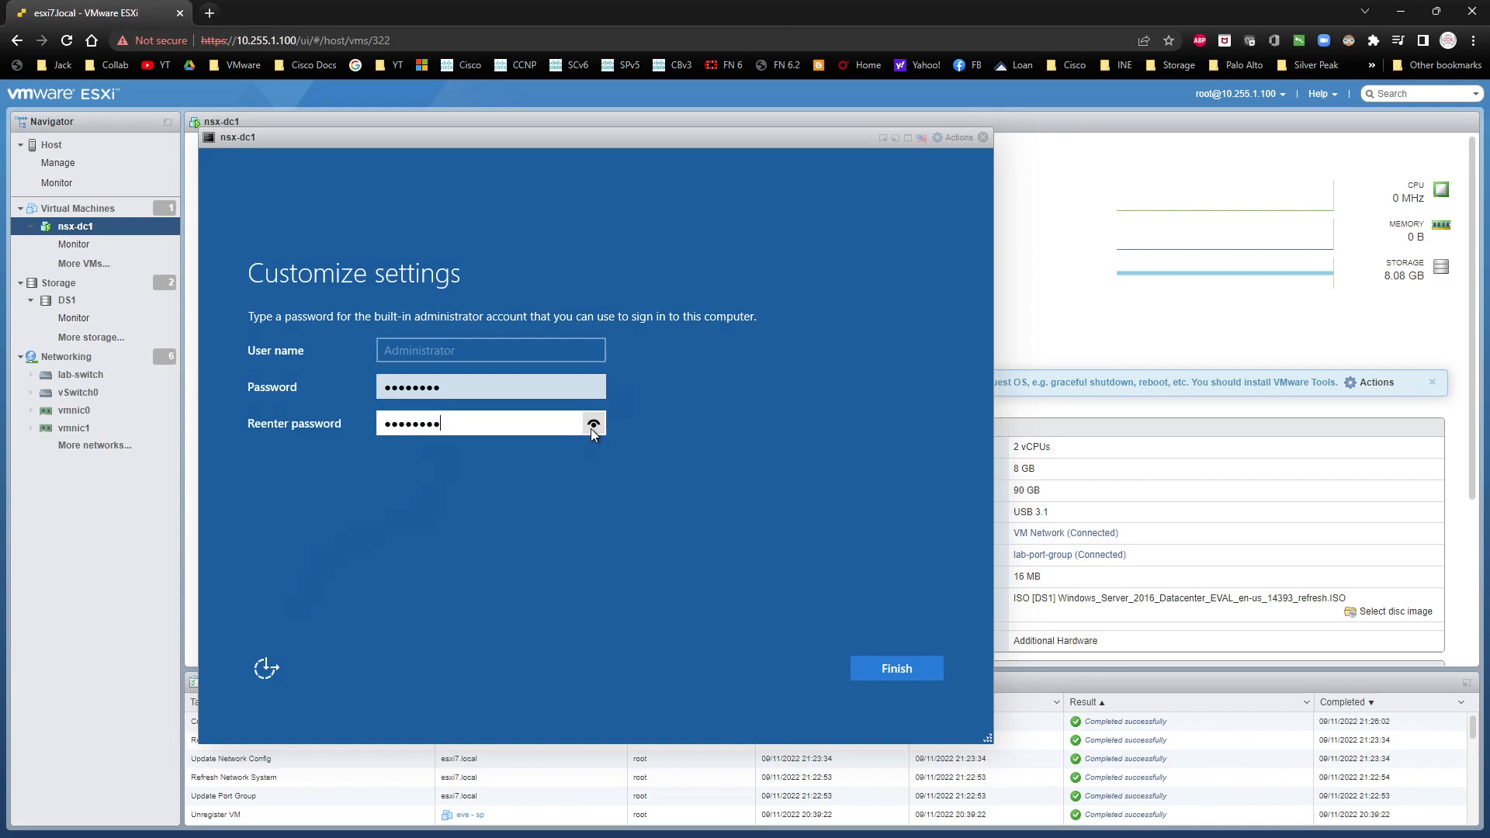
left_click(903, 669)
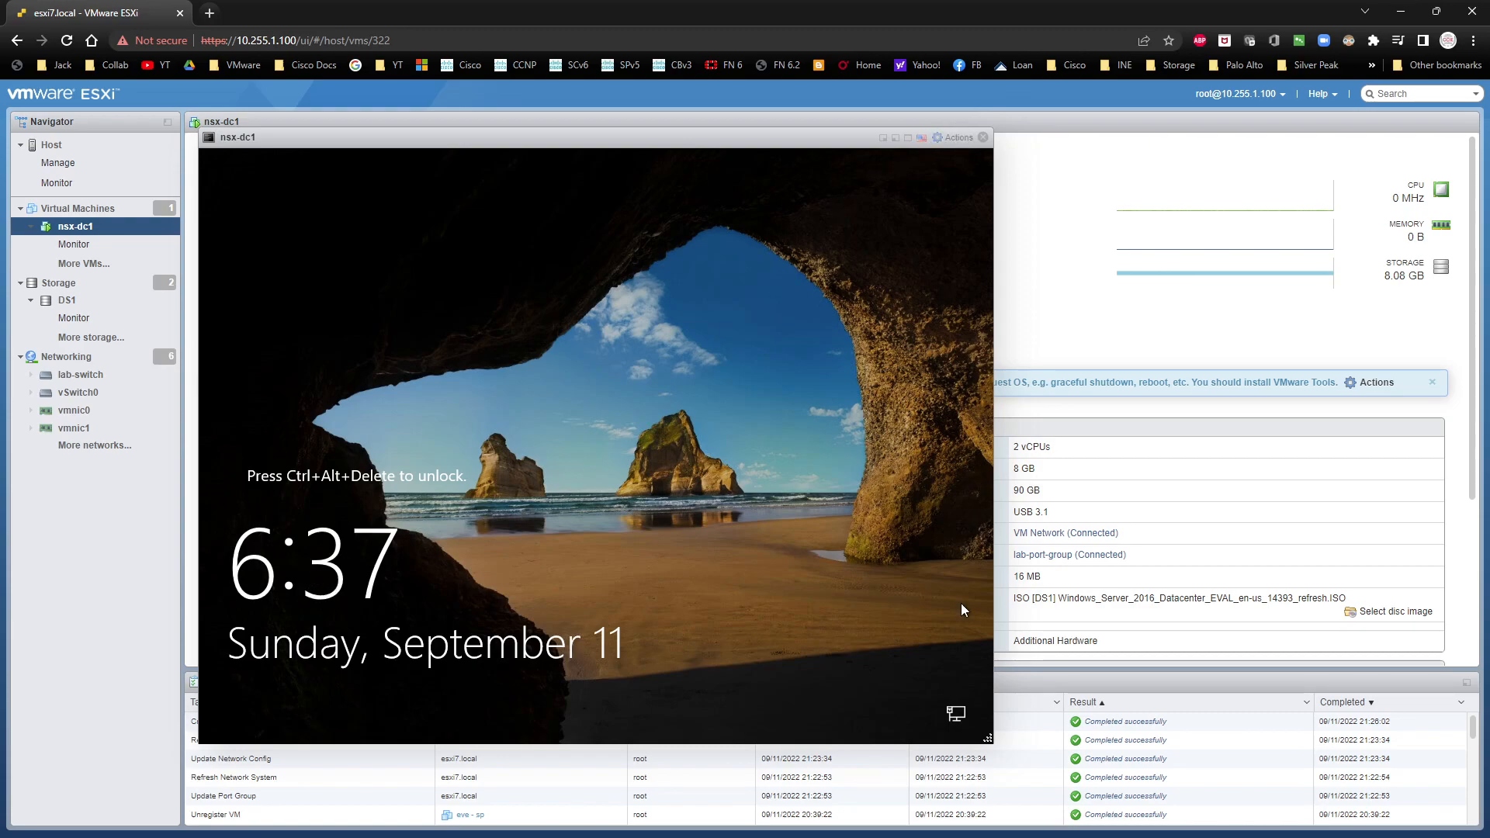
Step: Unlock the nsx-dc1 guest, sign in as Administrator with the account password, and allow the PC to be discoverable on the network
left_click(967, 138)
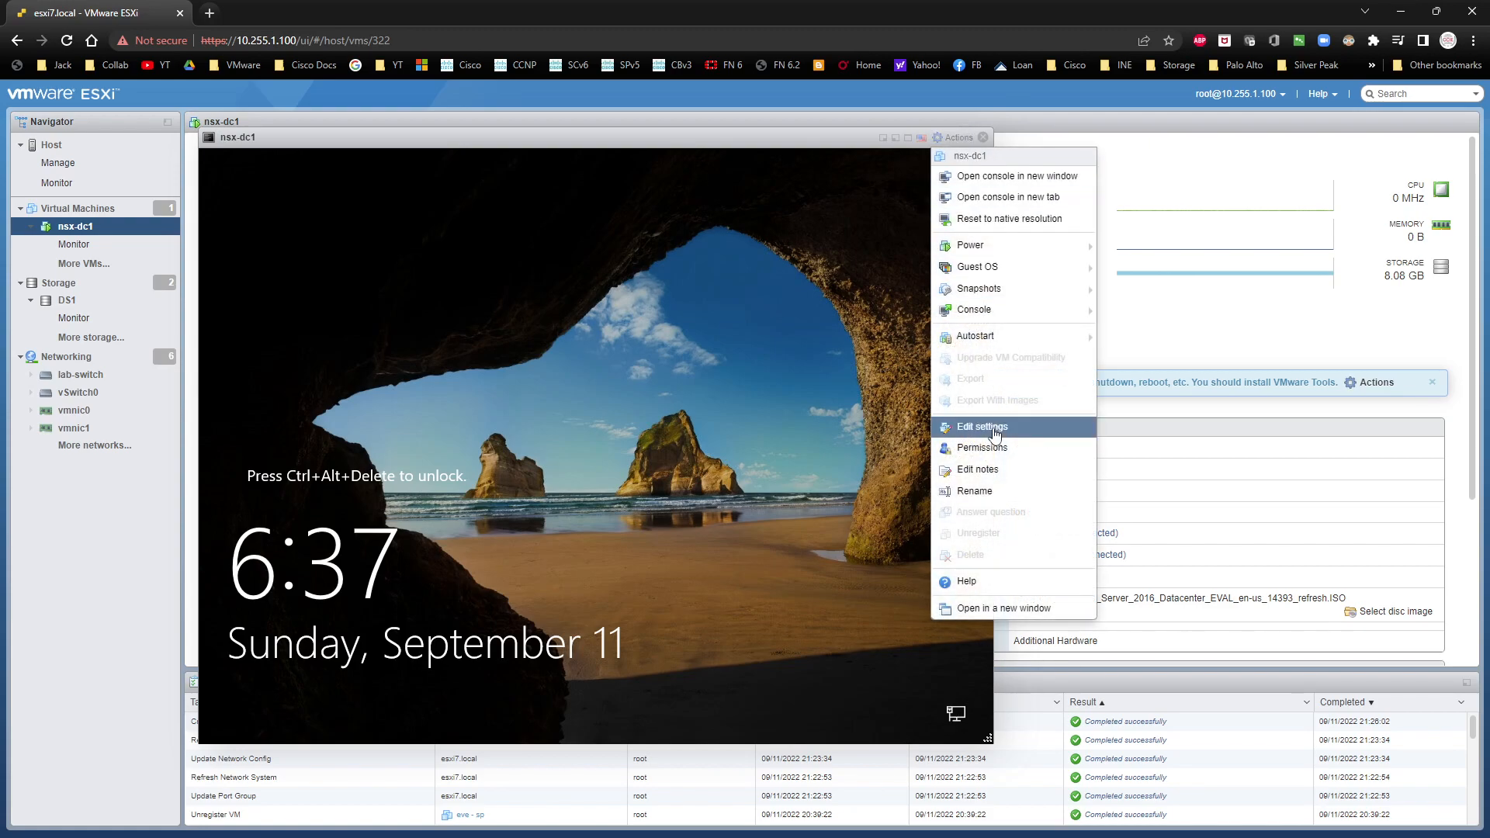
mouse_move(982, 288)
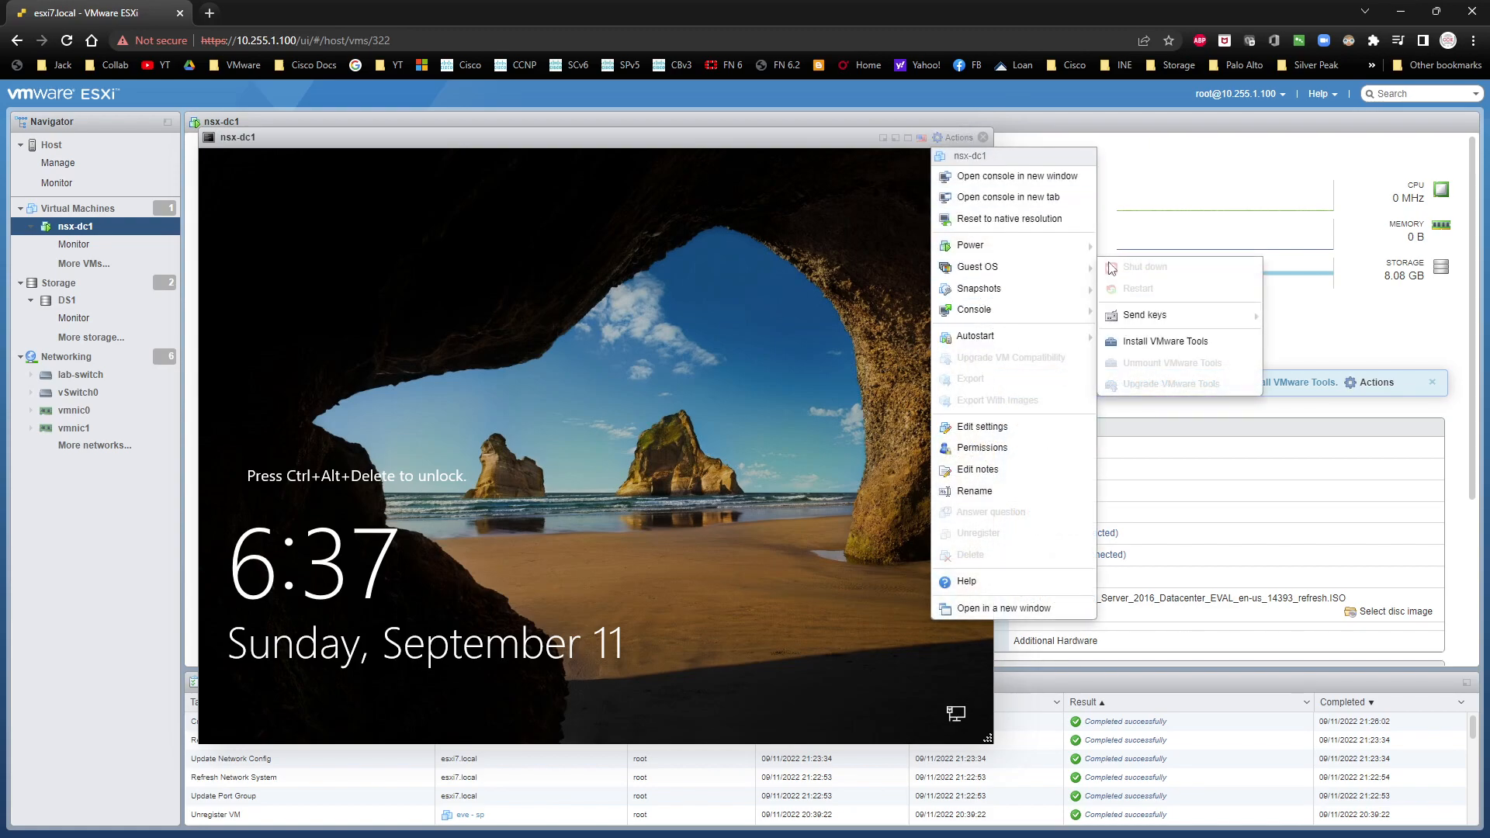
mouse_move(1148, 314)
left_click(1317, 315)
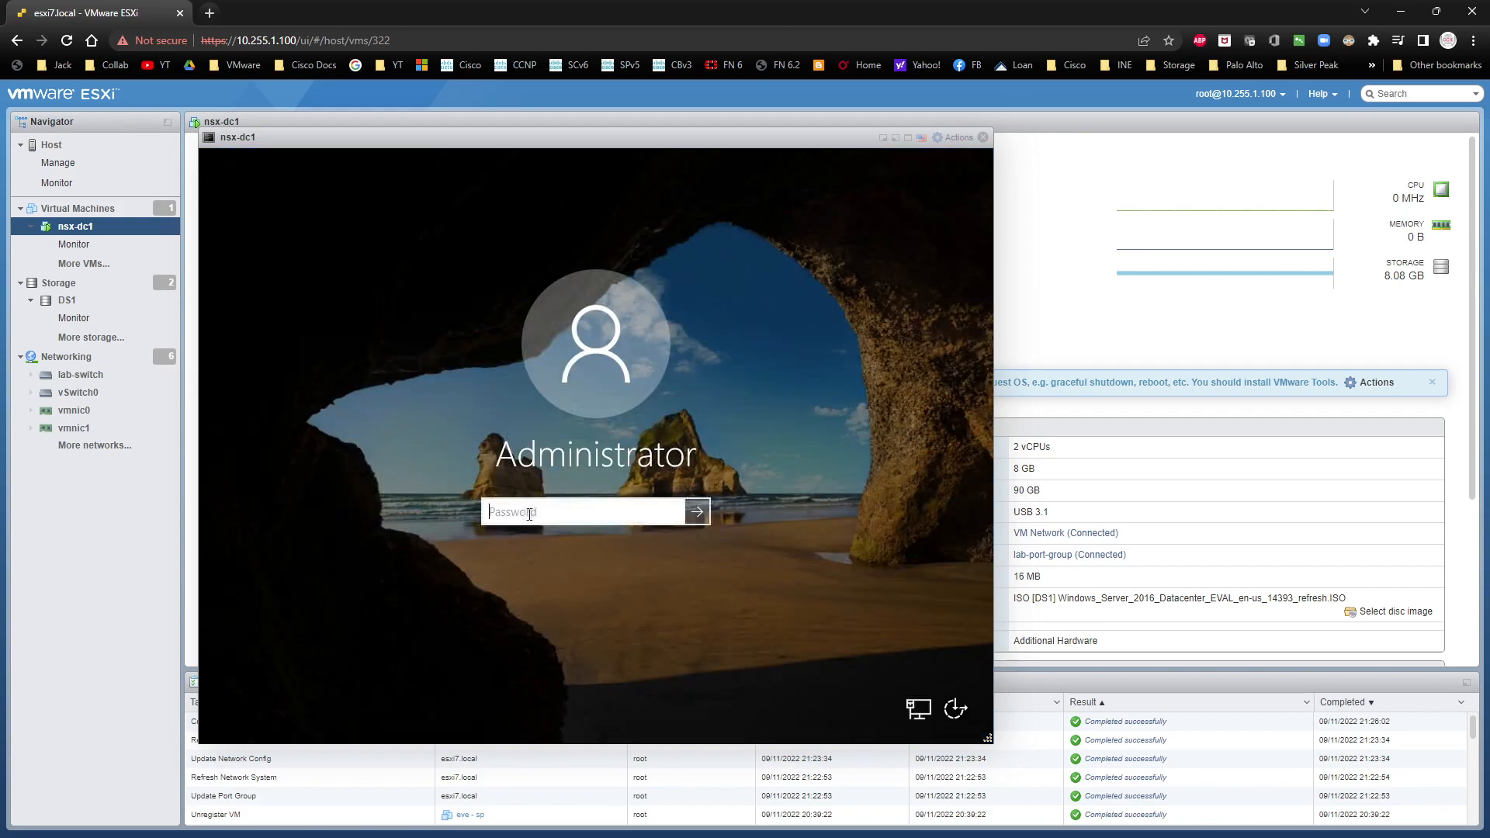
type("•")
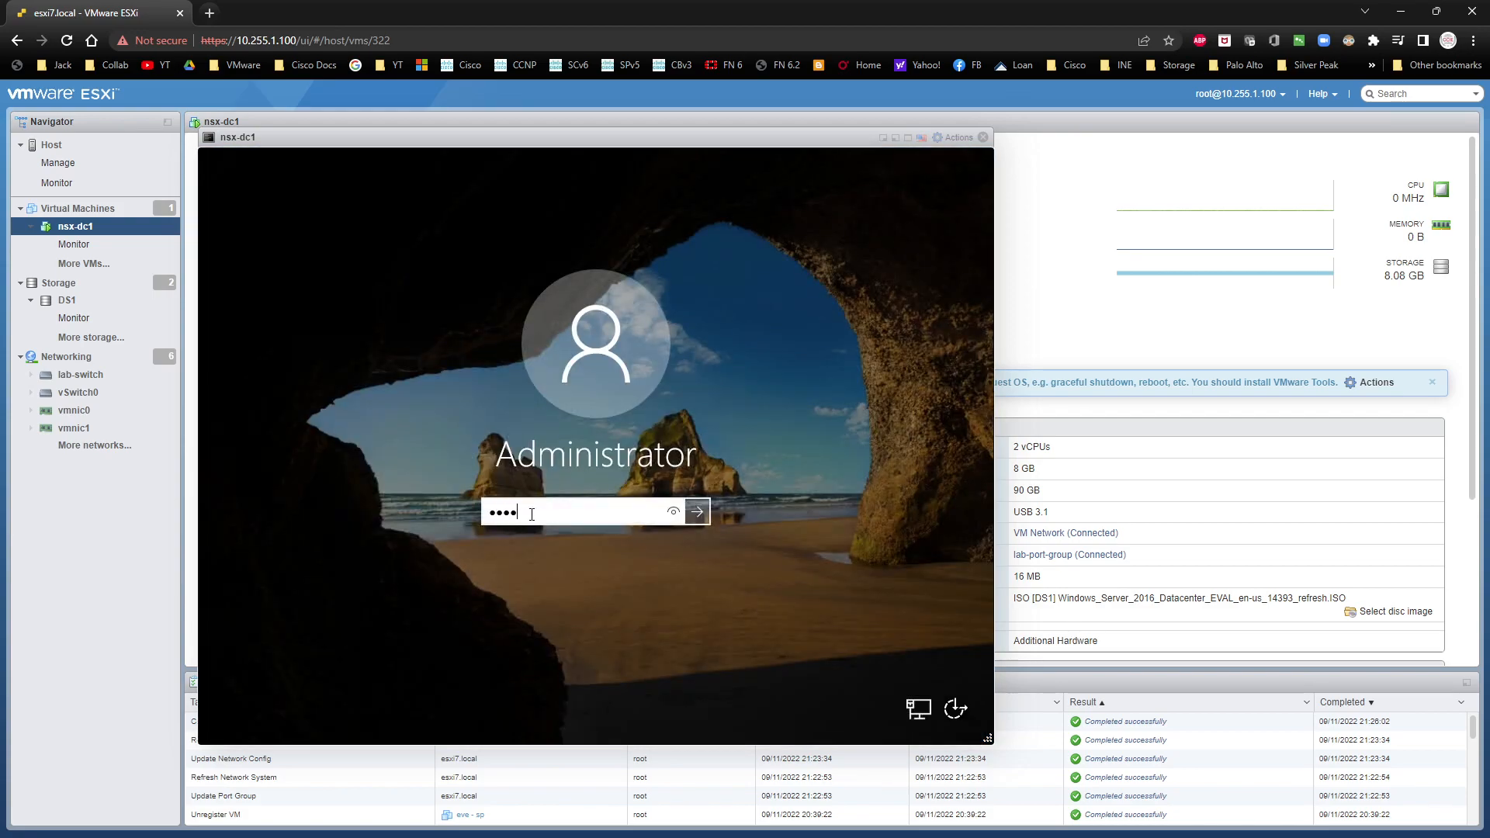
type("•••••••")
key("Return")
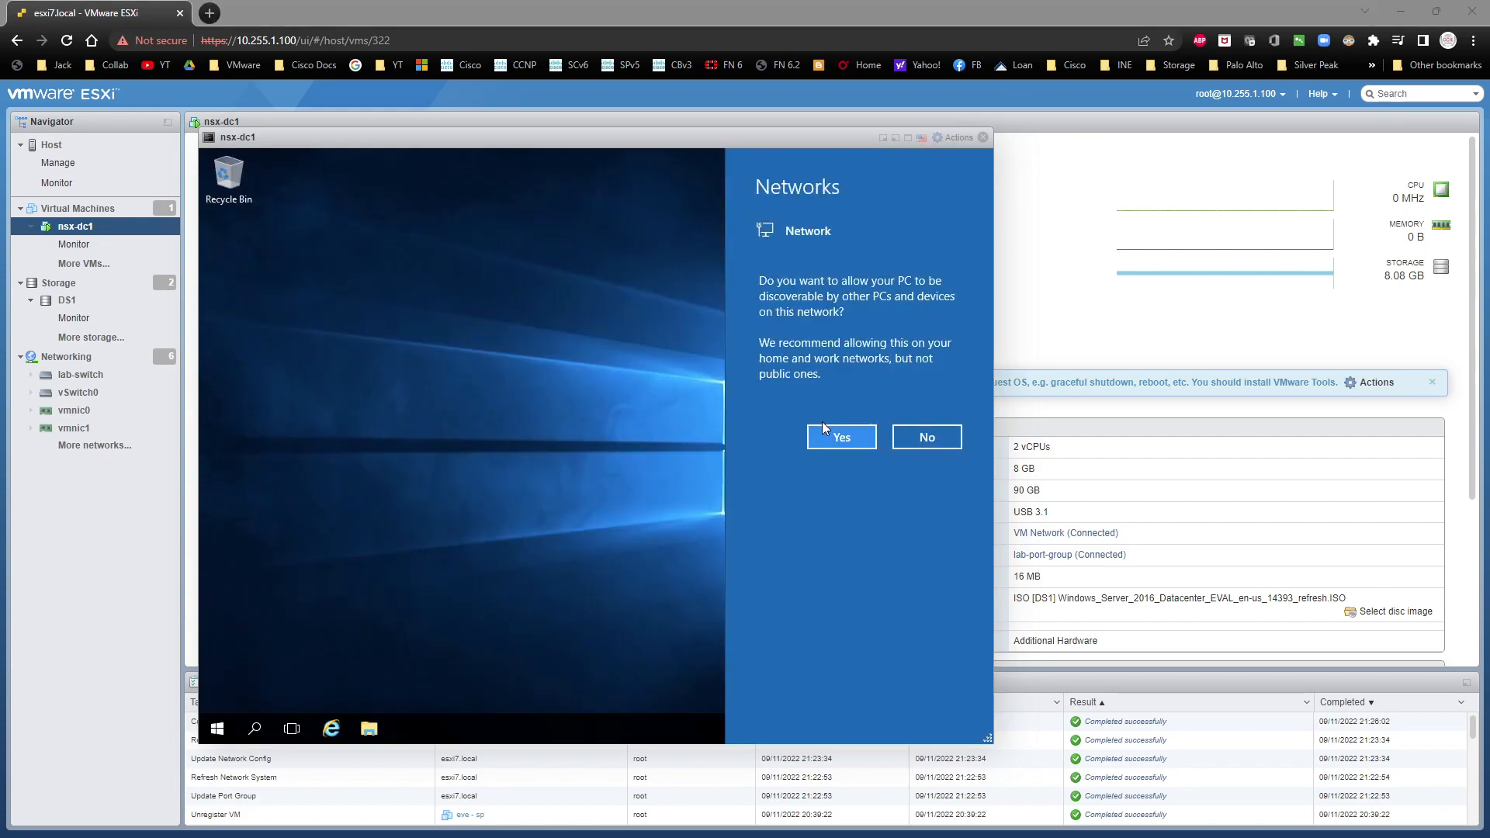
left_click(839, 438)
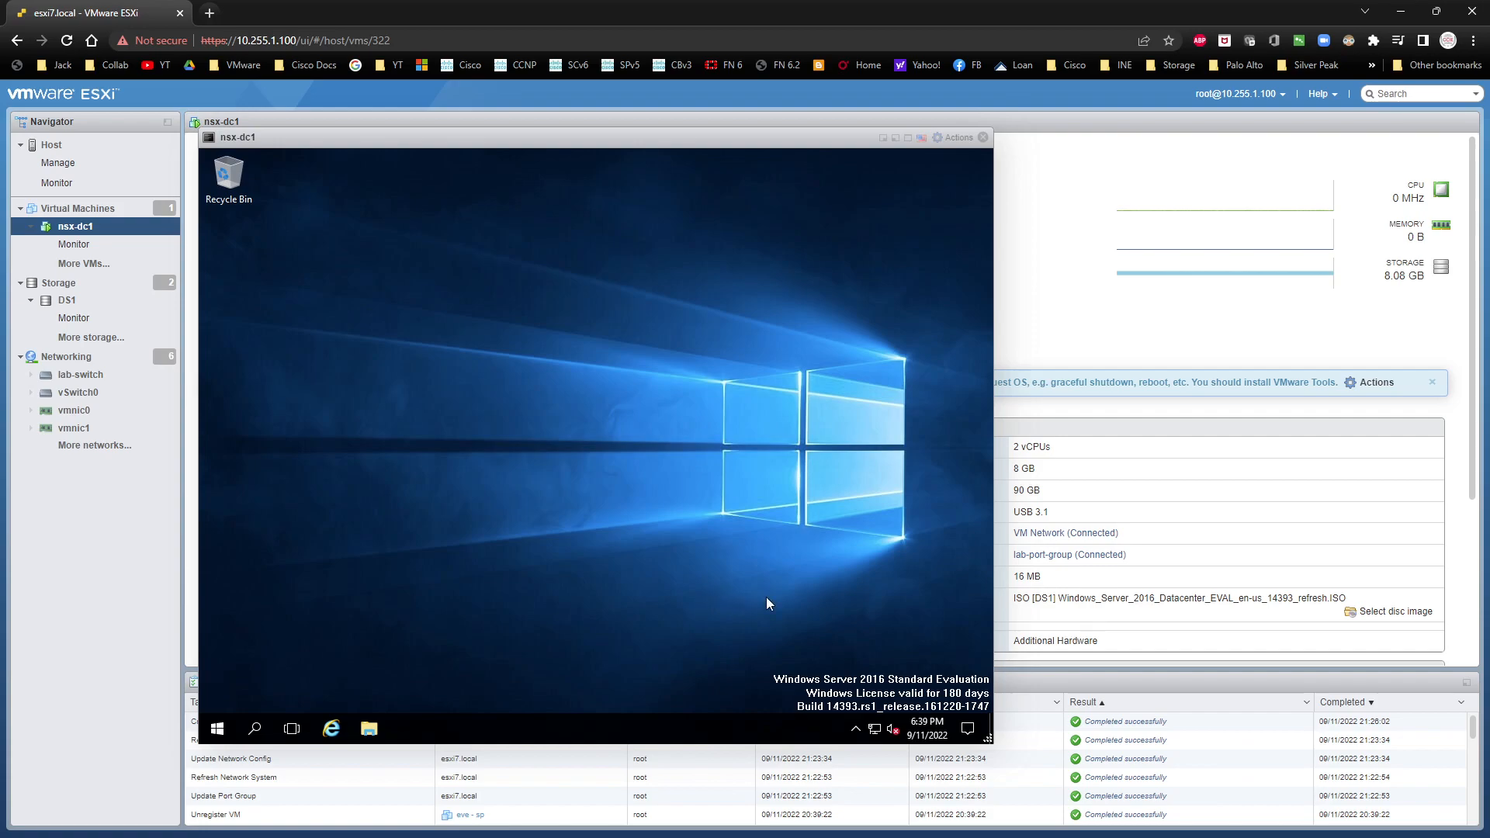
Step: Turn off the Clock and Volume system icons in the guest's taskbar settings and close Settings
right_click(650, 735)
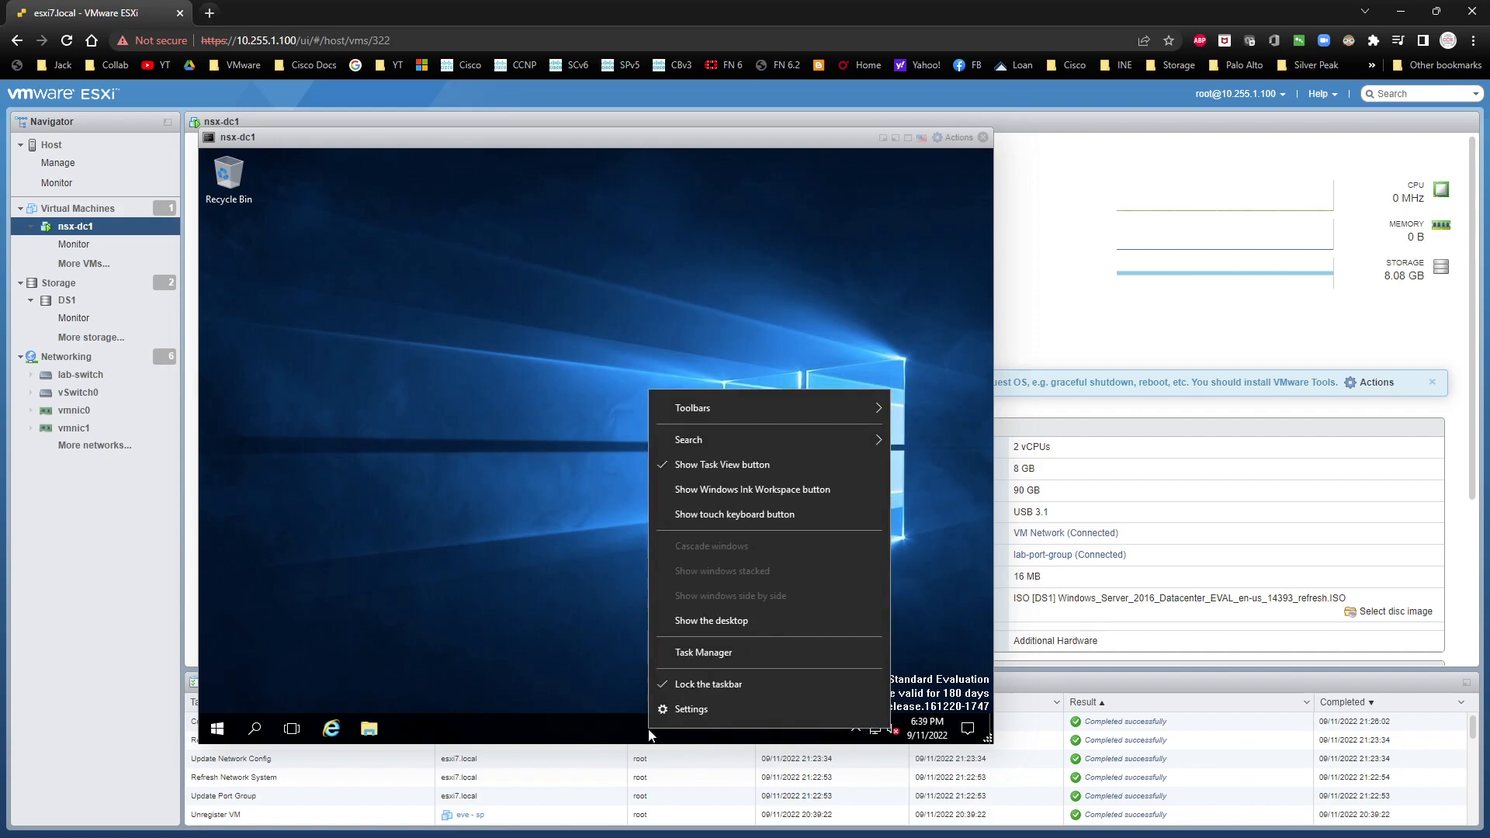
left_click(695, 711)
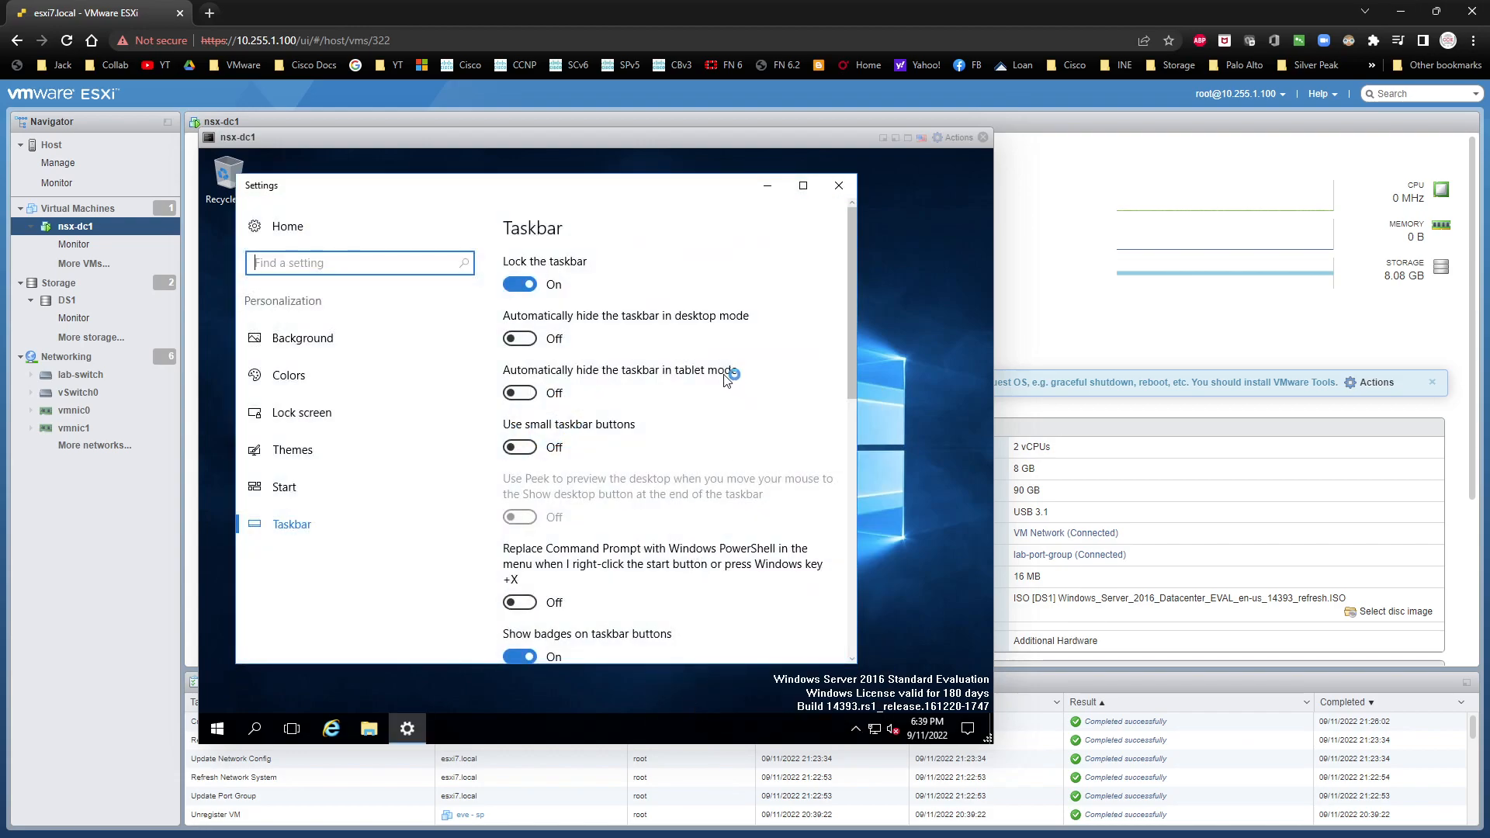
scroll(721, 377, "down", 3)
scroll(722, 377, "down", 1)
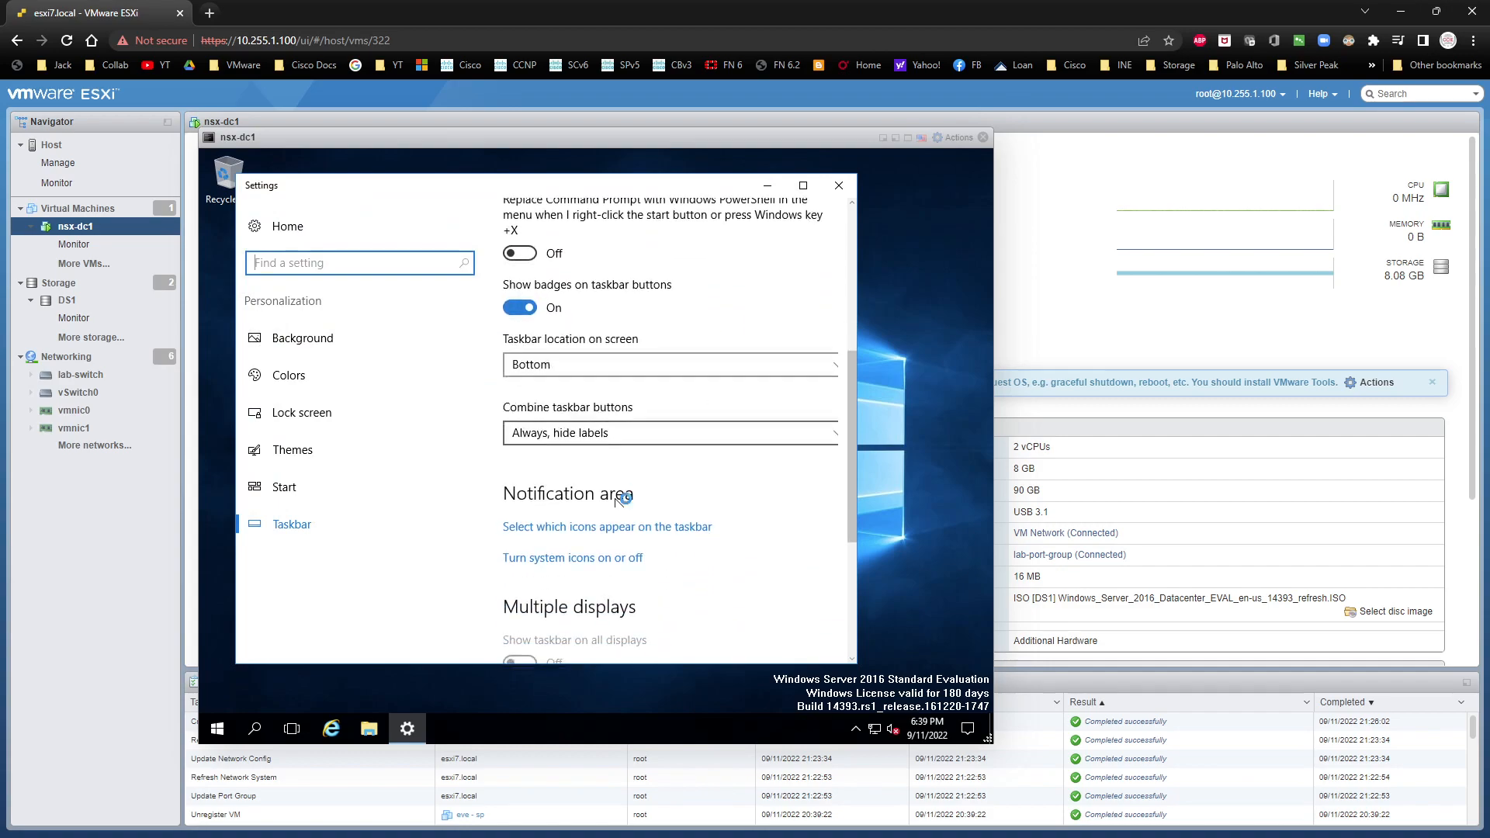
left_click(524, 559)
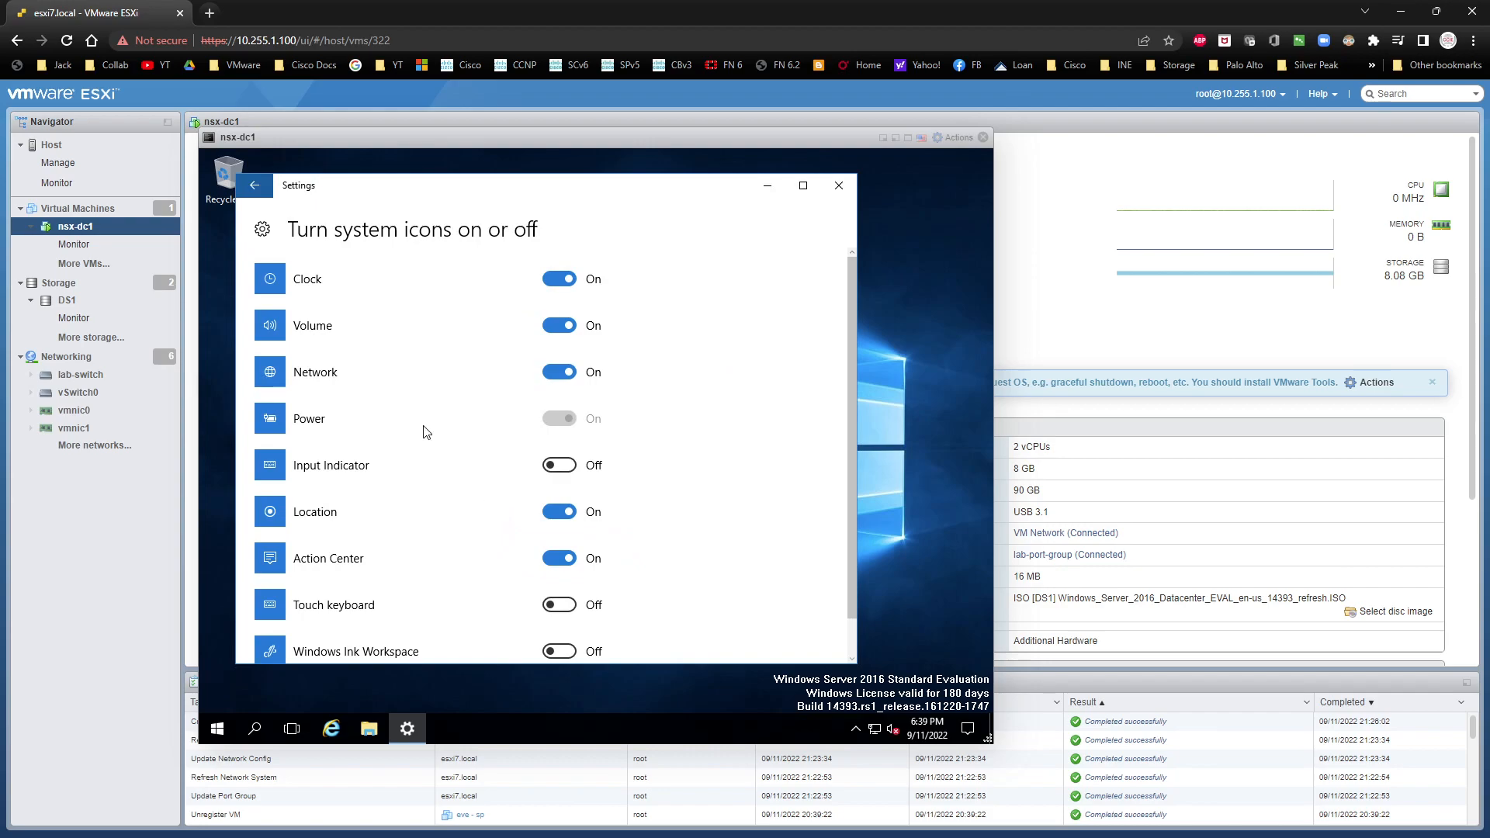
left_click(567, 280)
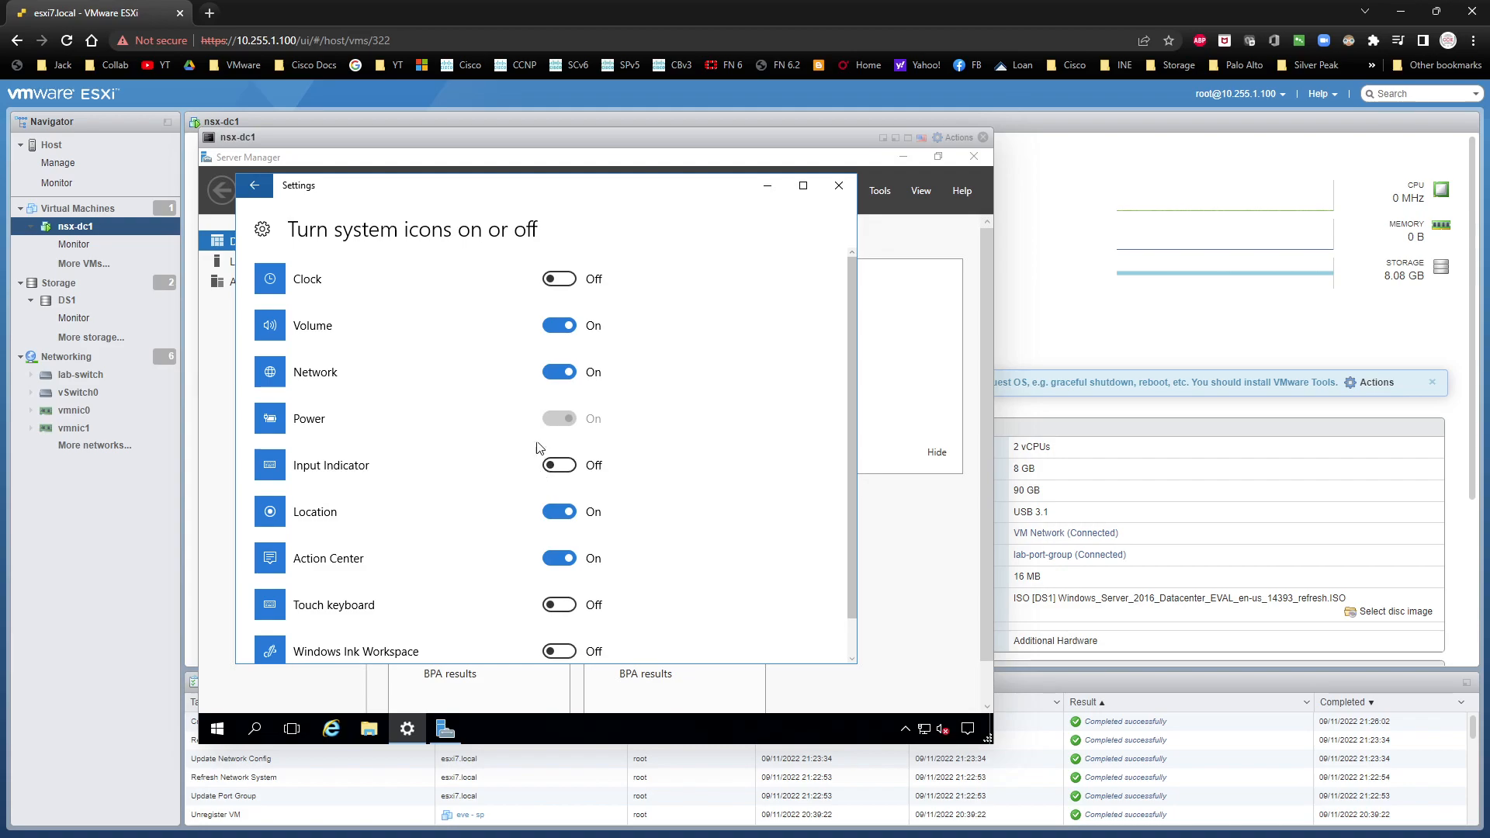
left_click(557, 339)
left_click(839, 187)
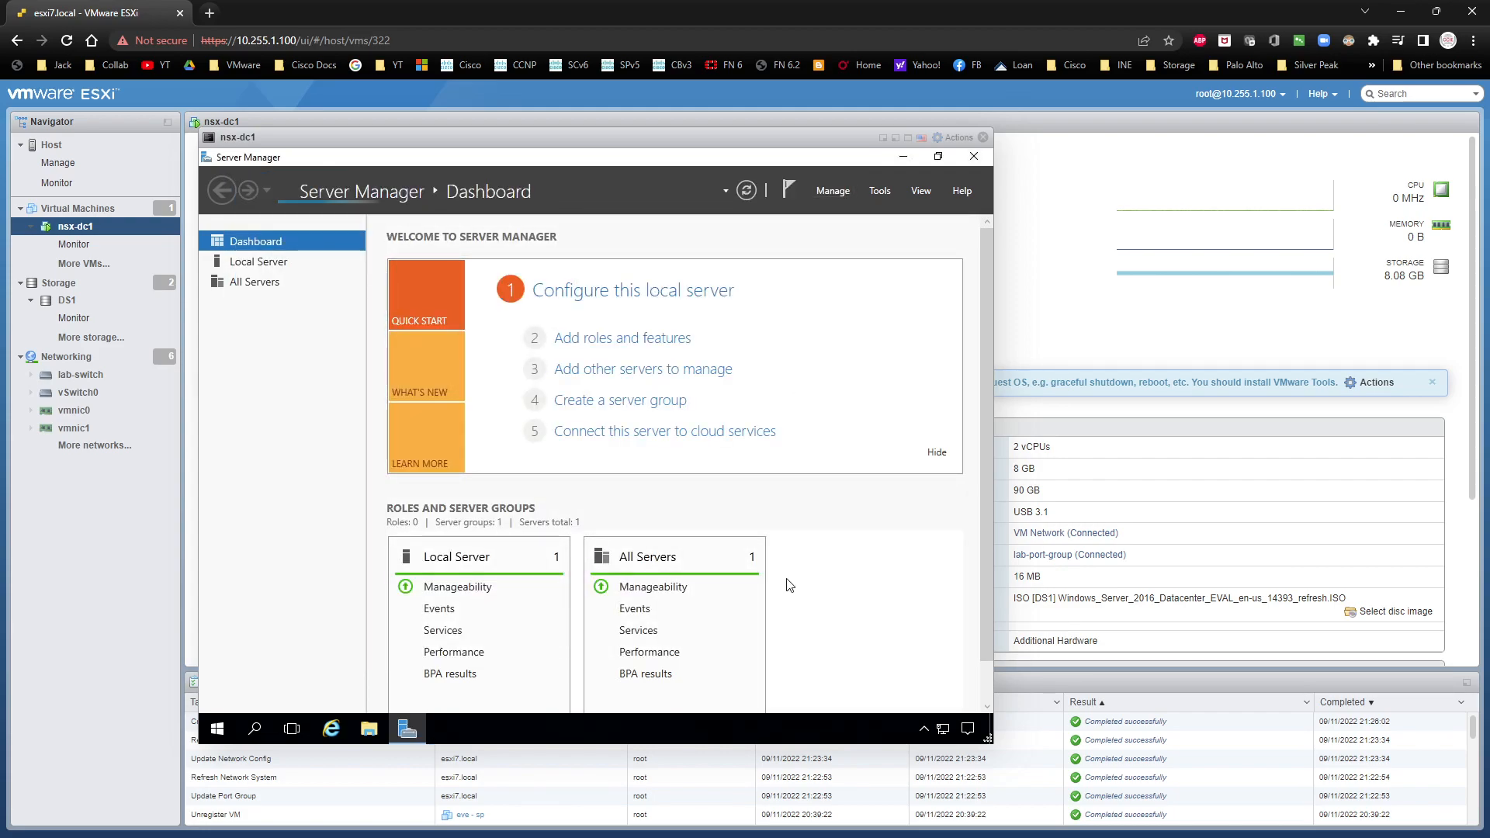
Step: Turn off Internet Explorer Enhanced Security Configuration for Administrators in the Local Server properties
left_click(264, 268)
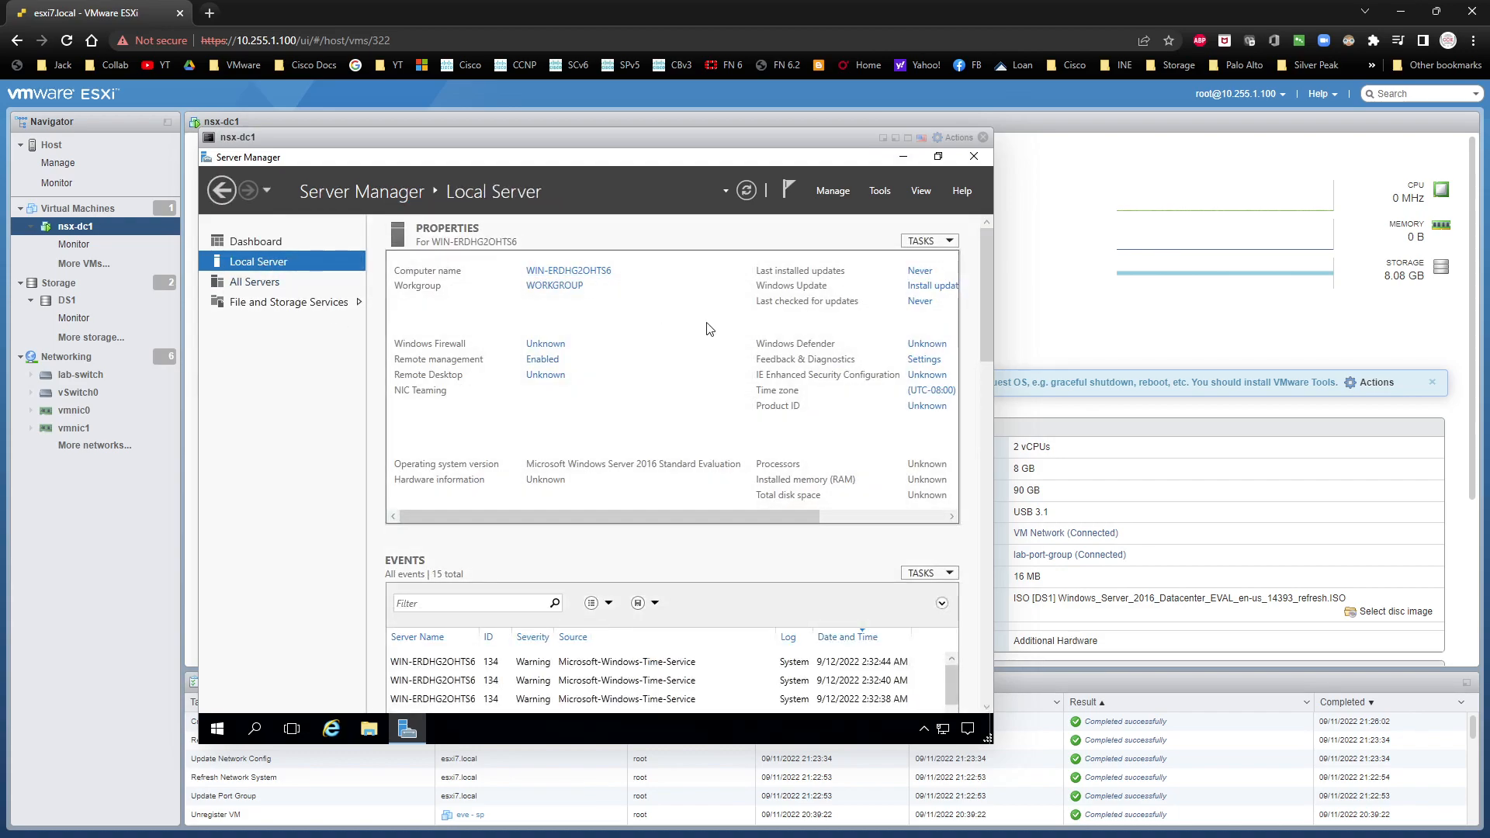
left_click_drag(625, 518, 784, 512)
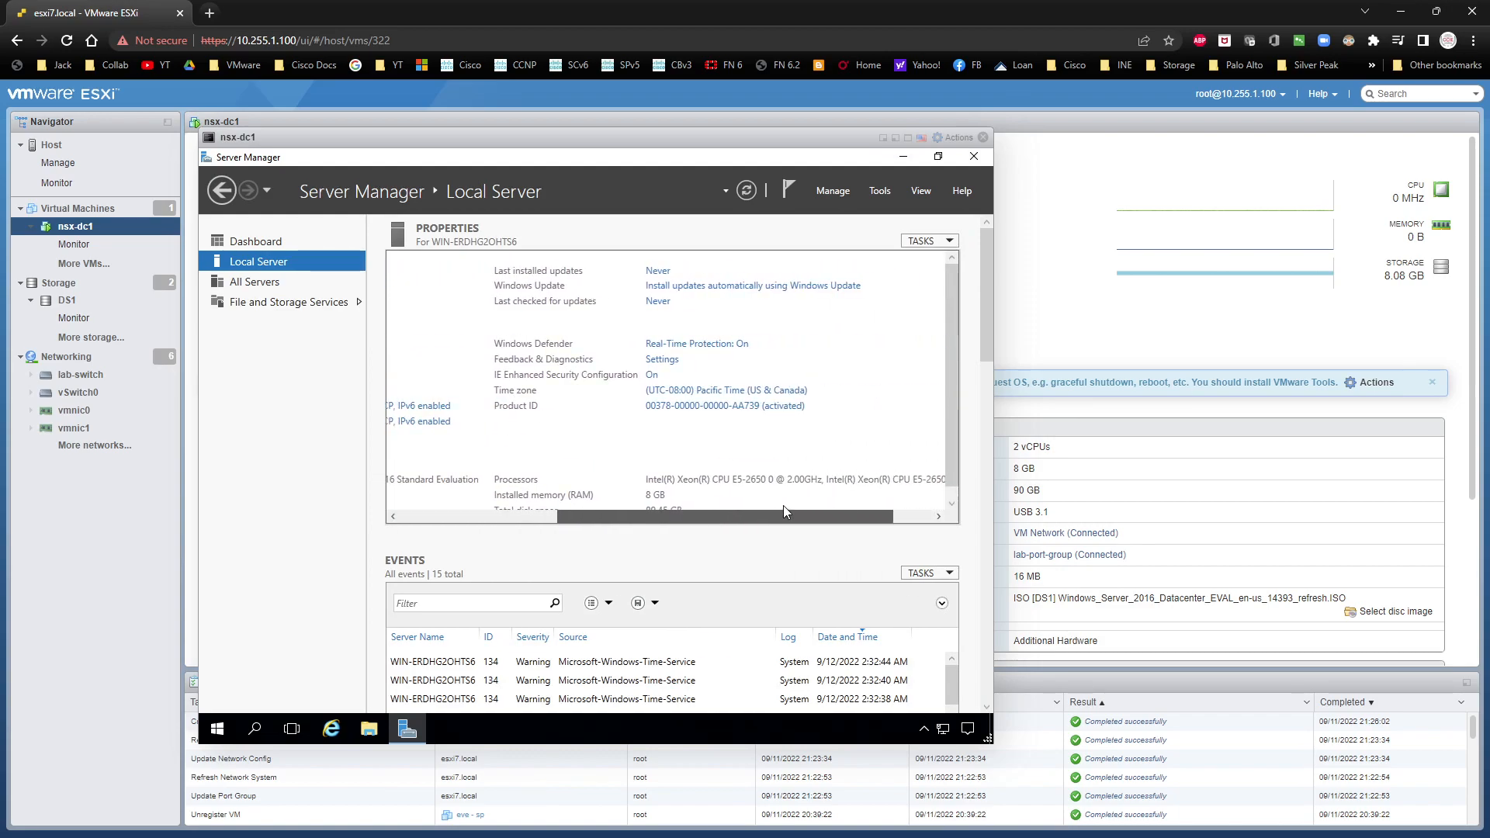
left_click(651, 376)
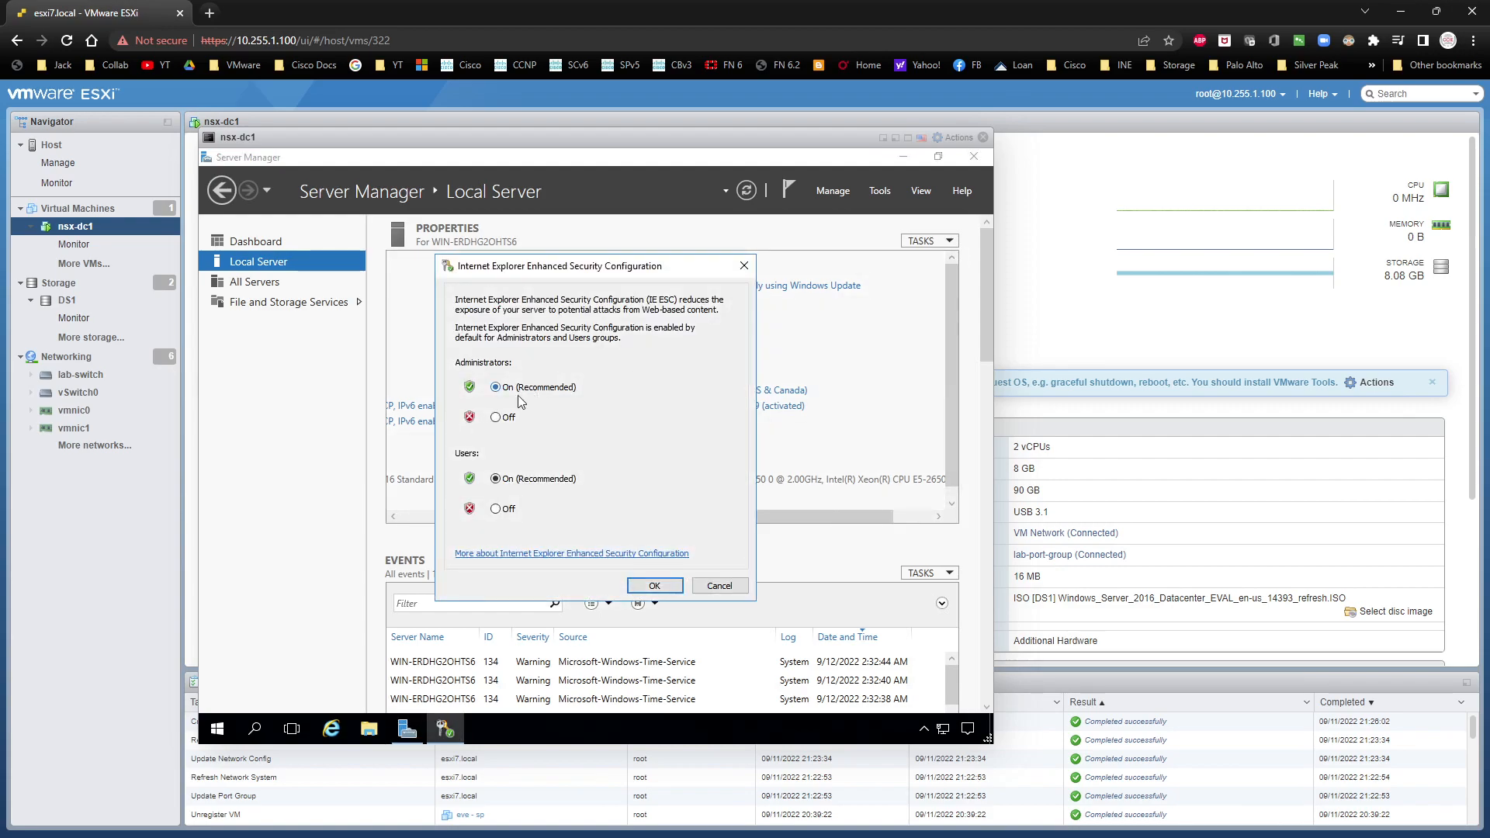
left_click(495, 418)
left_click(652, 586)
Step: Set the server's time zone to (UTC-06:00) Central Time (US & Canada) and refresh the Local Server properties
left_click(701, 387)
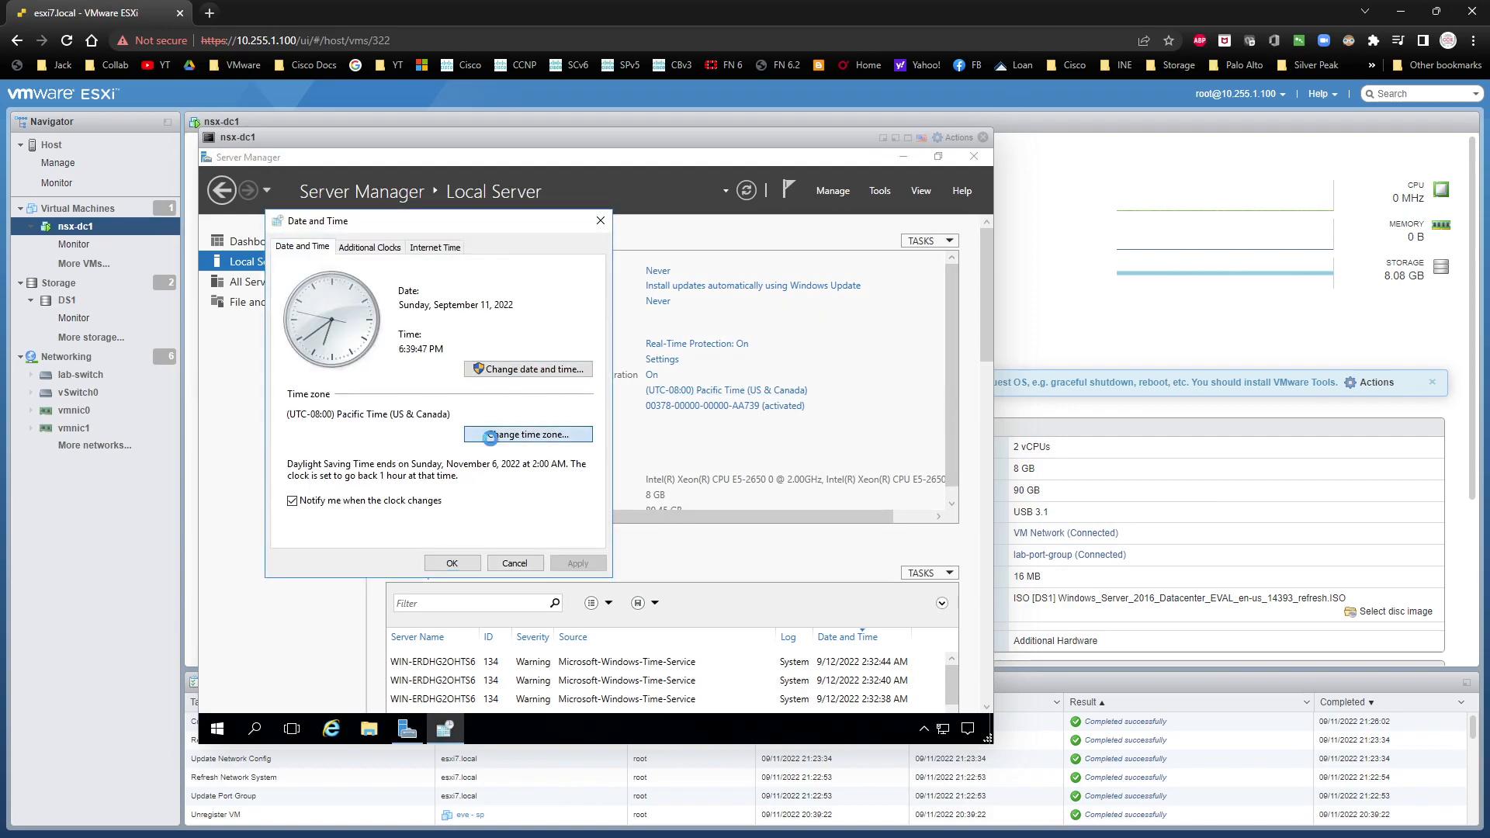
left_click(490, 436)
left_click(479, 311)
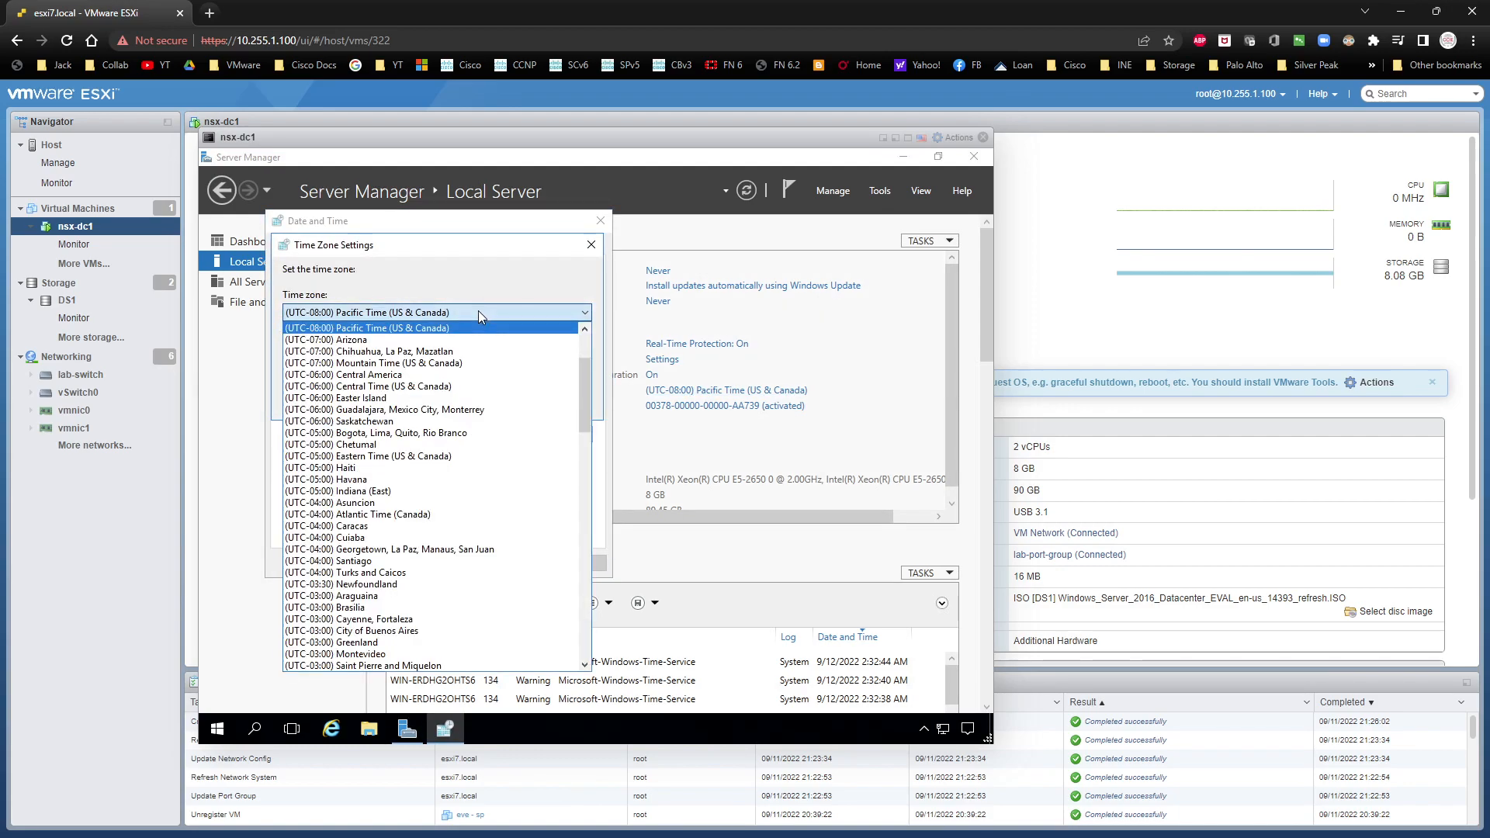
left_click(466, 386)
left_click(501, 409)
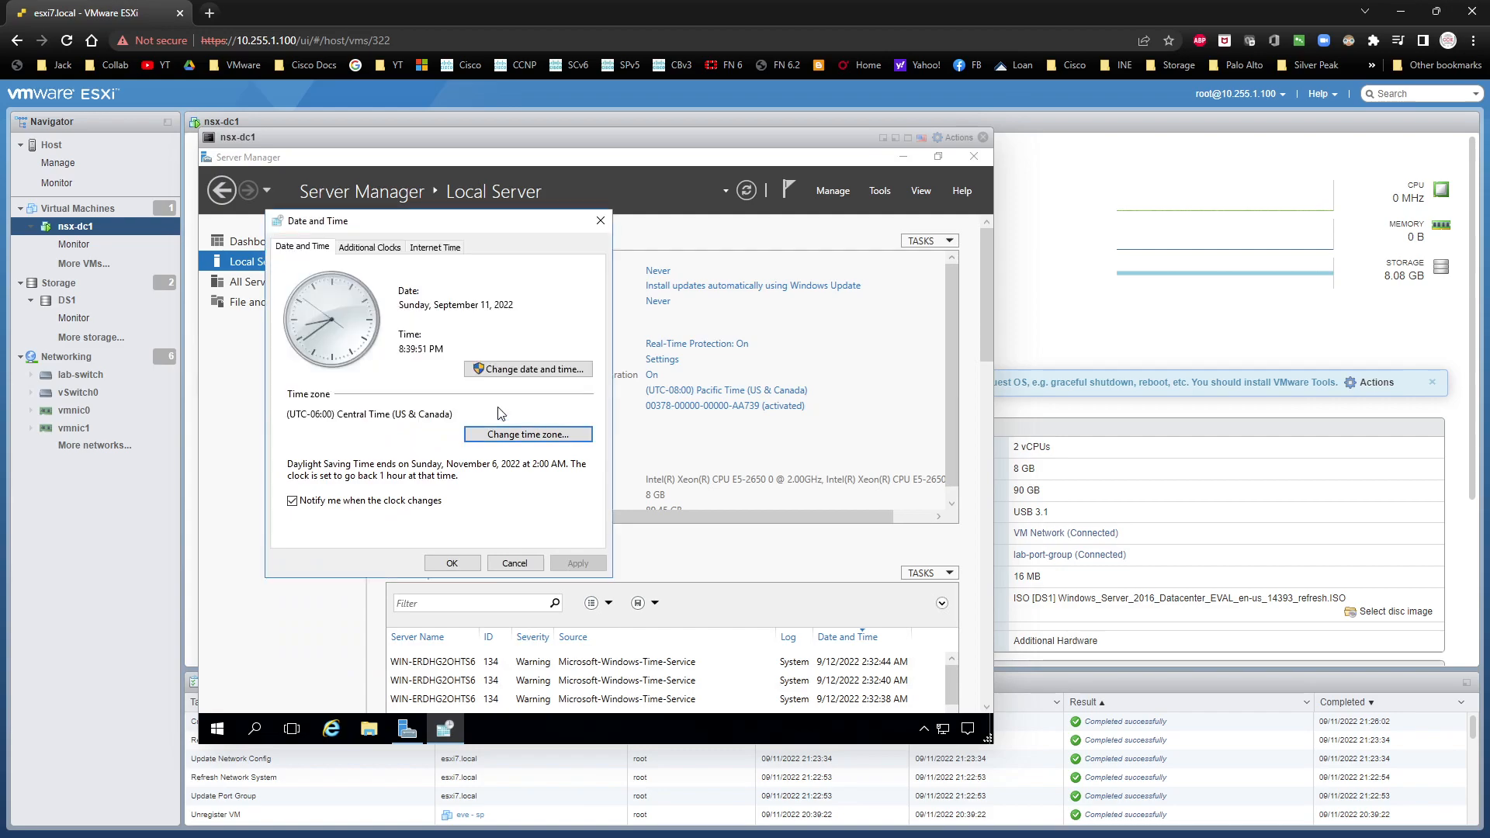
left_click(466, 560)
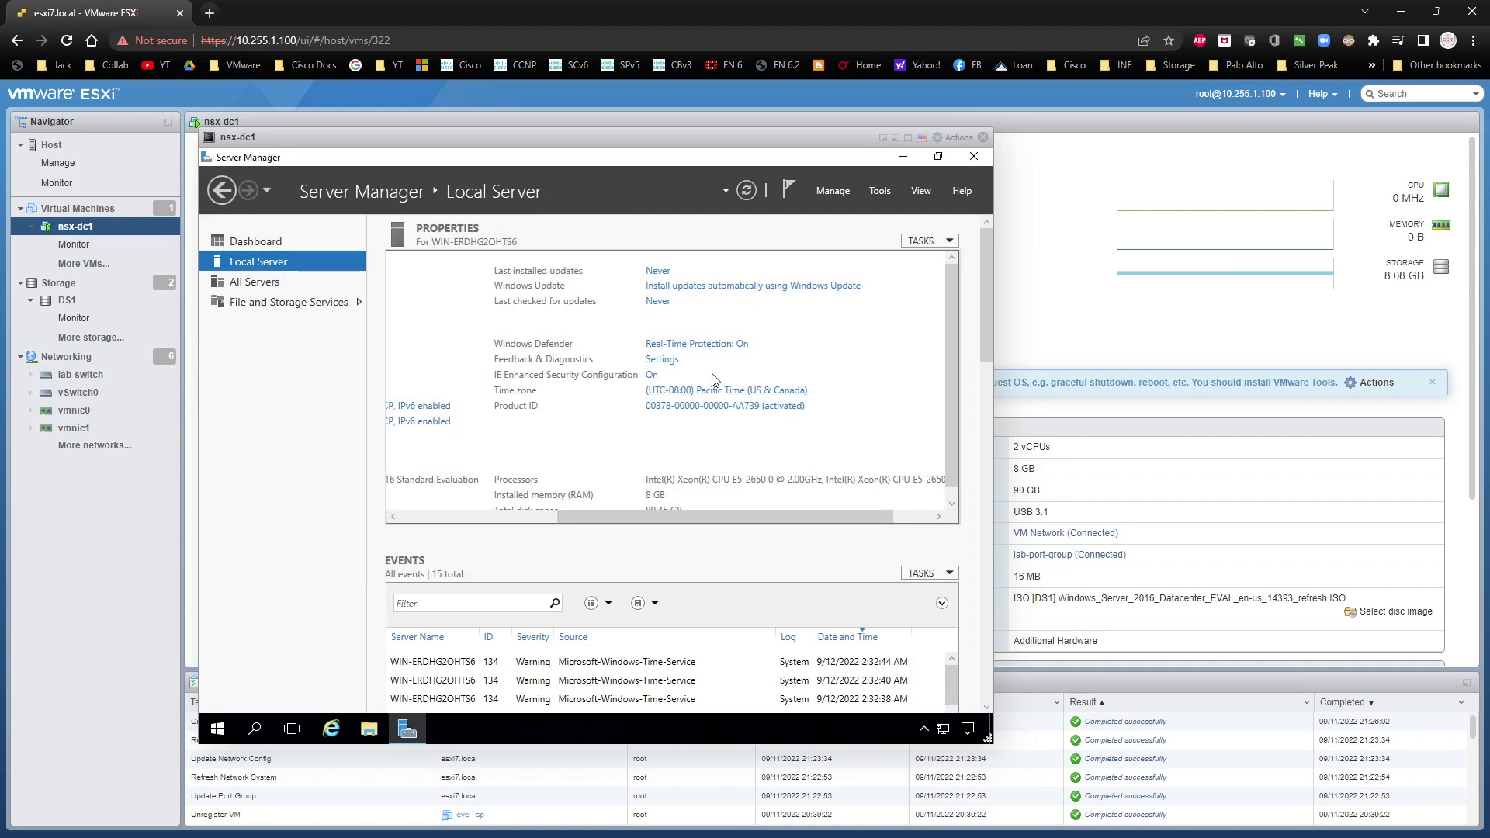
left_click_drag(683, 519, 712, 506)
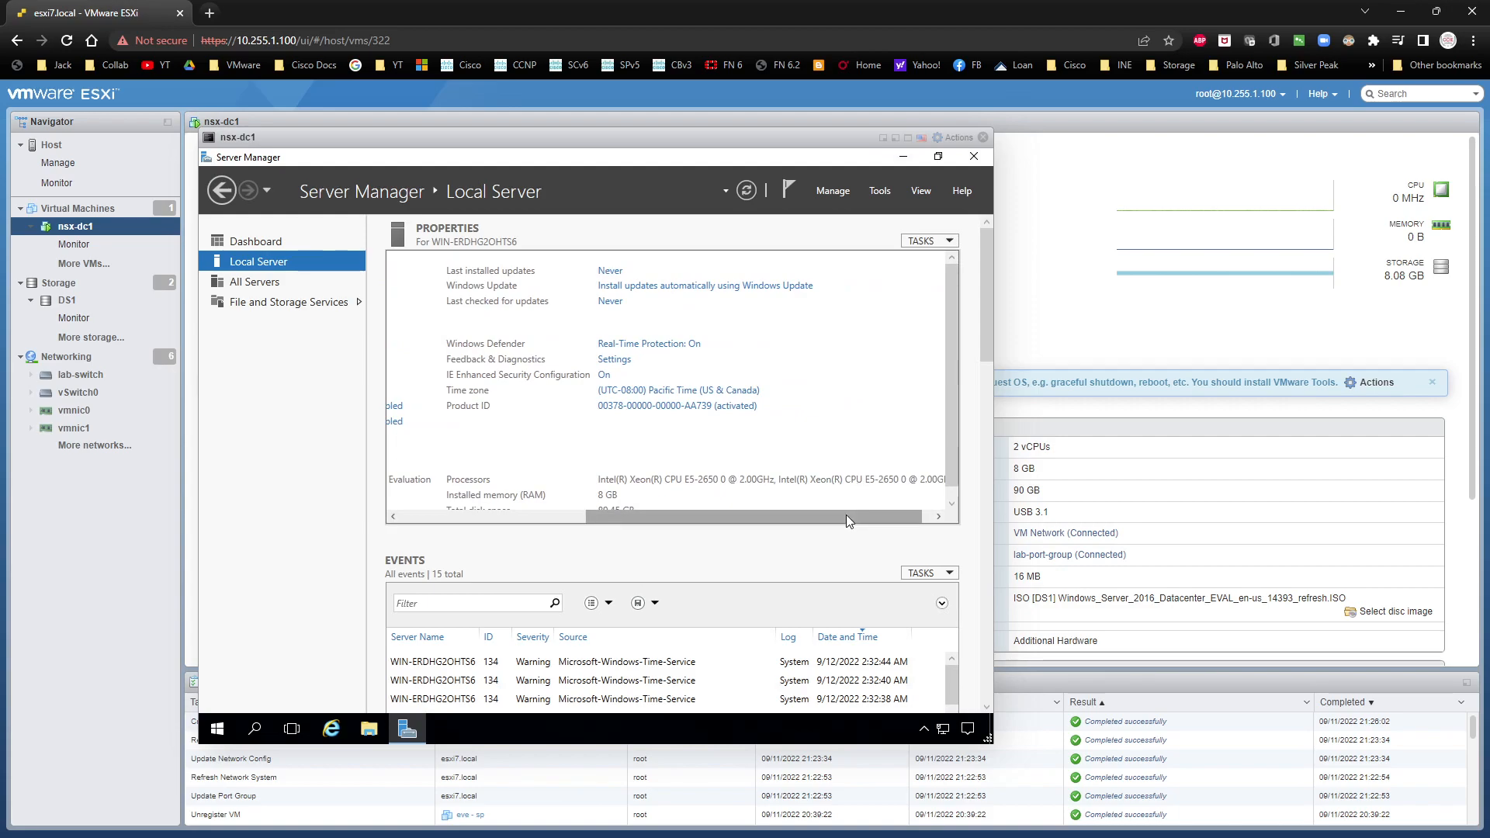
left_click(746, 191)
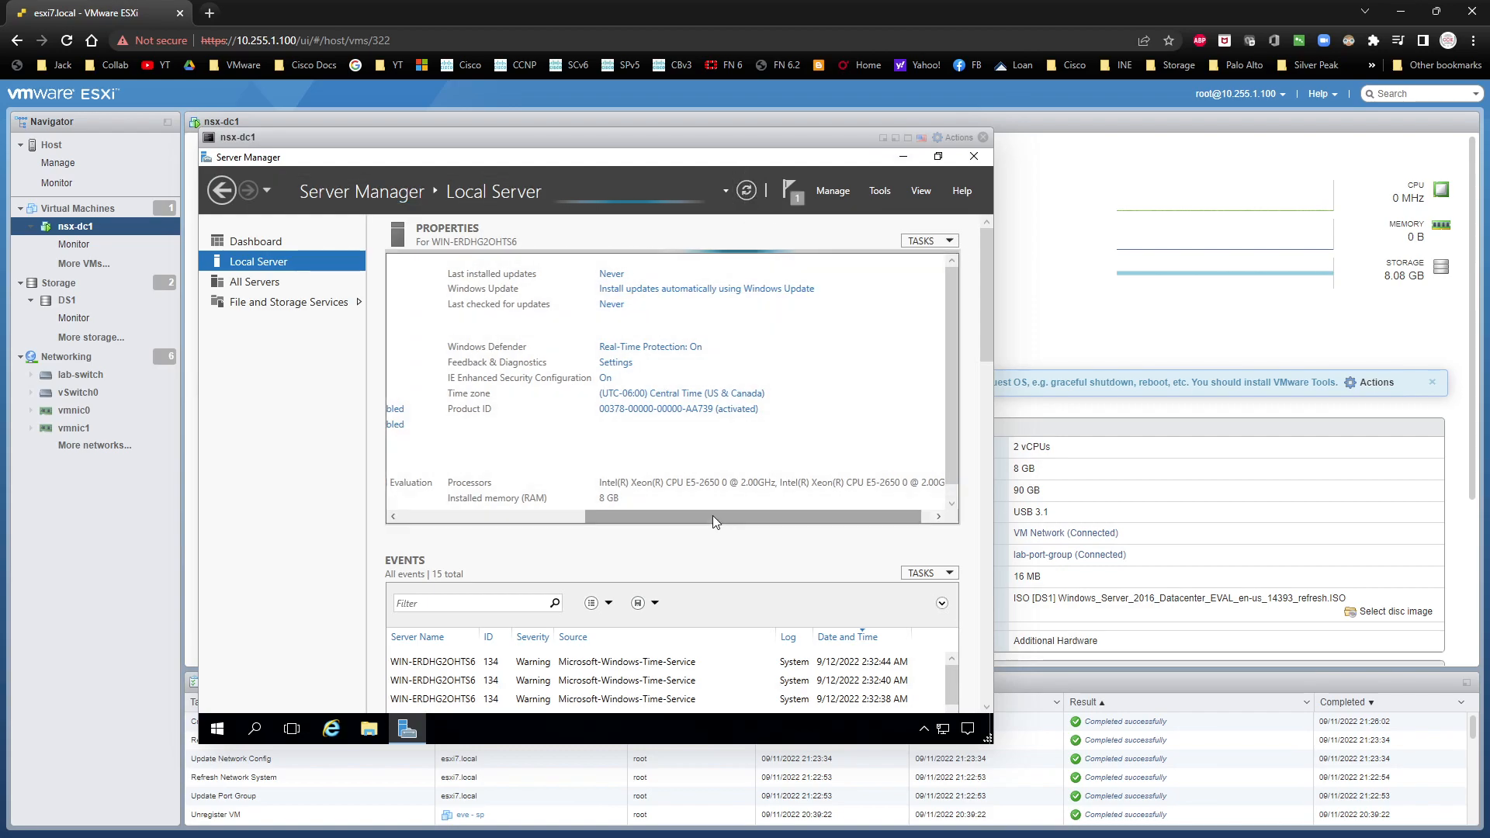
Step: Allow Remote Desktop connections to the server without requiring Network Level Authentication
left_click_drag(714, 517, 477, 516)
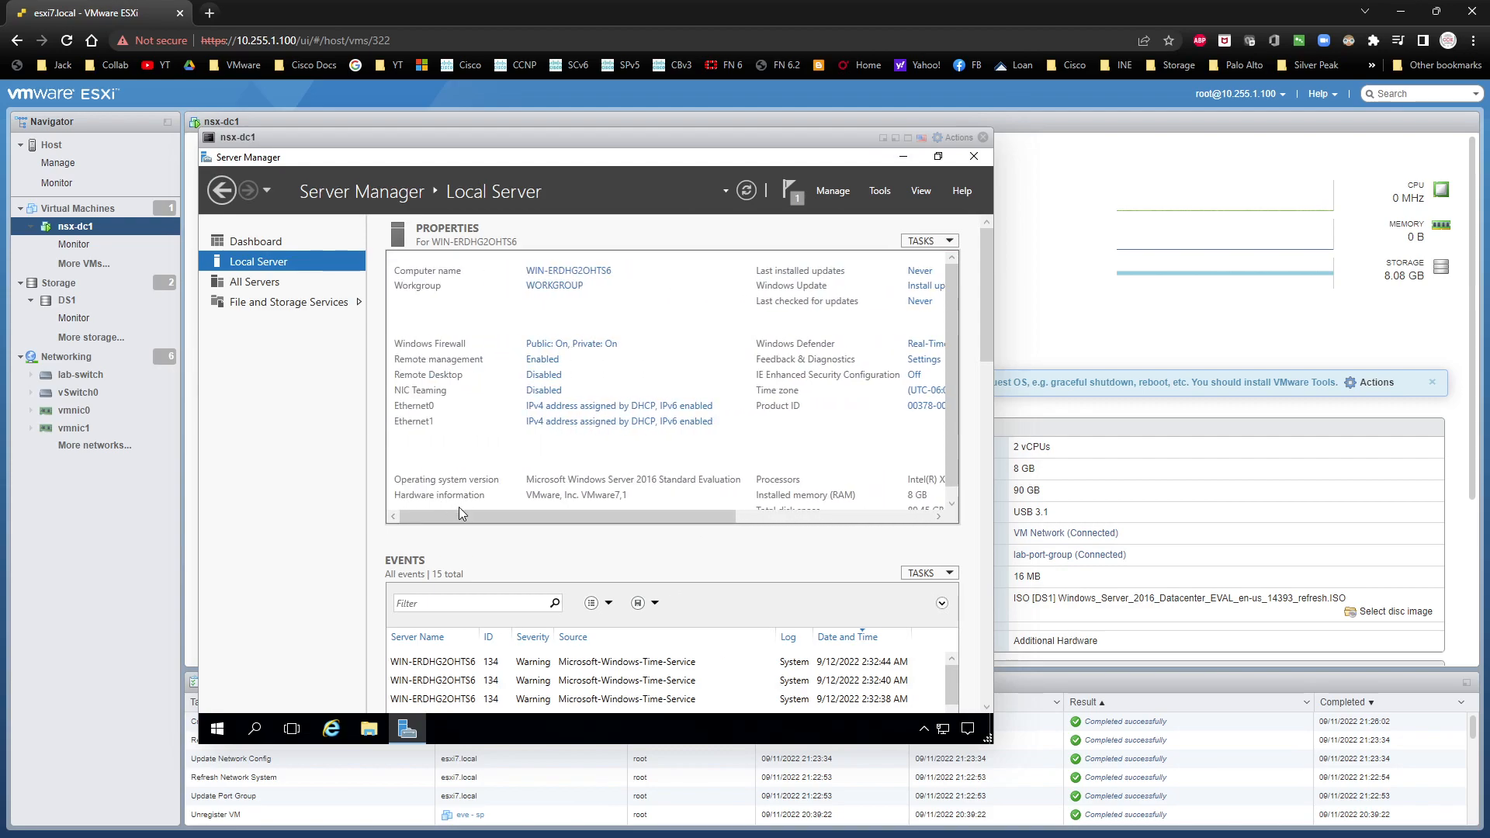
left_click(551, 375)
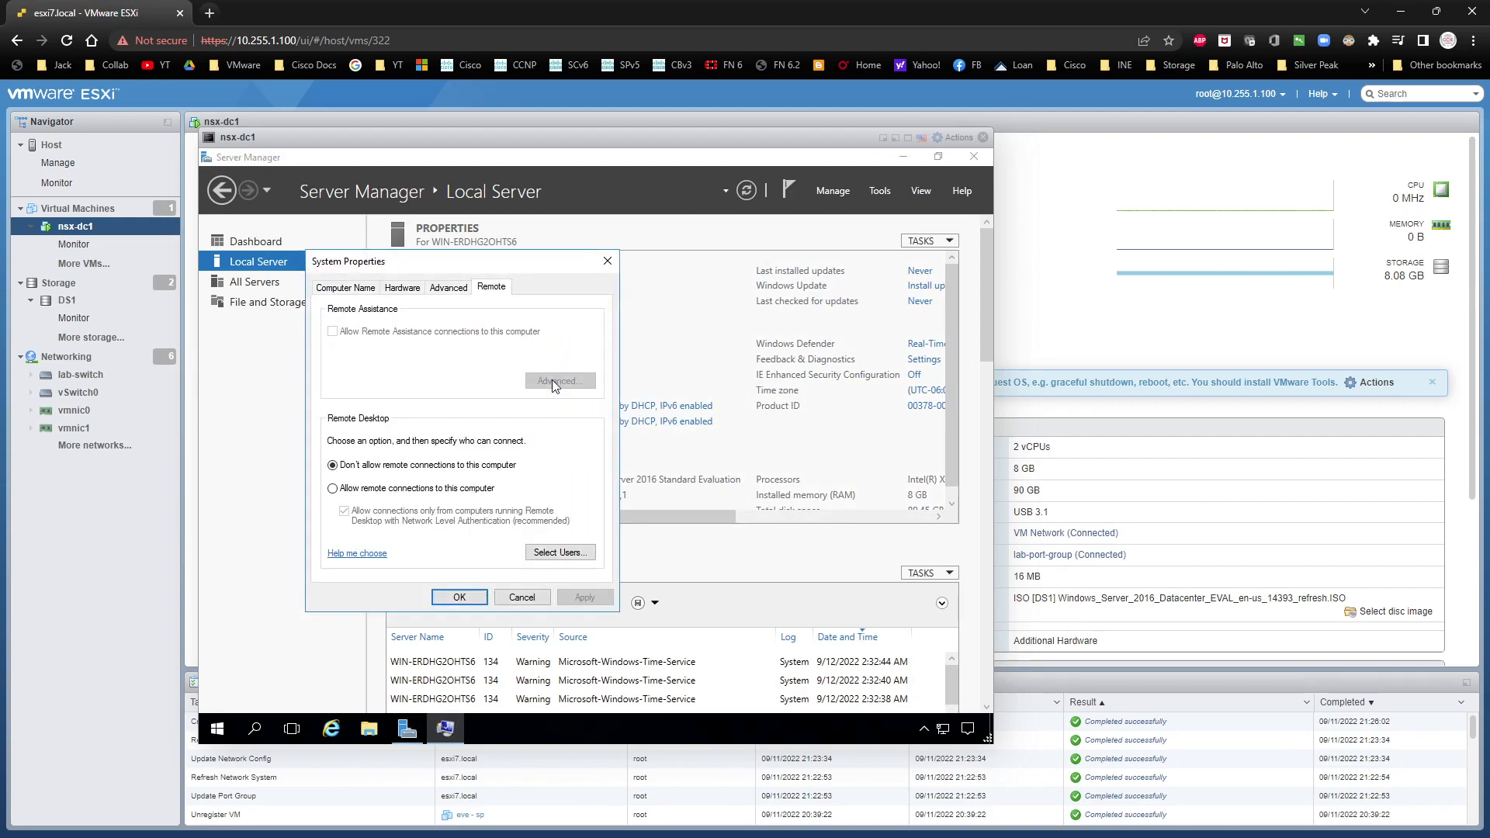
left_click(435, 490)
left_click(458, 433)
left_click(423, 526)
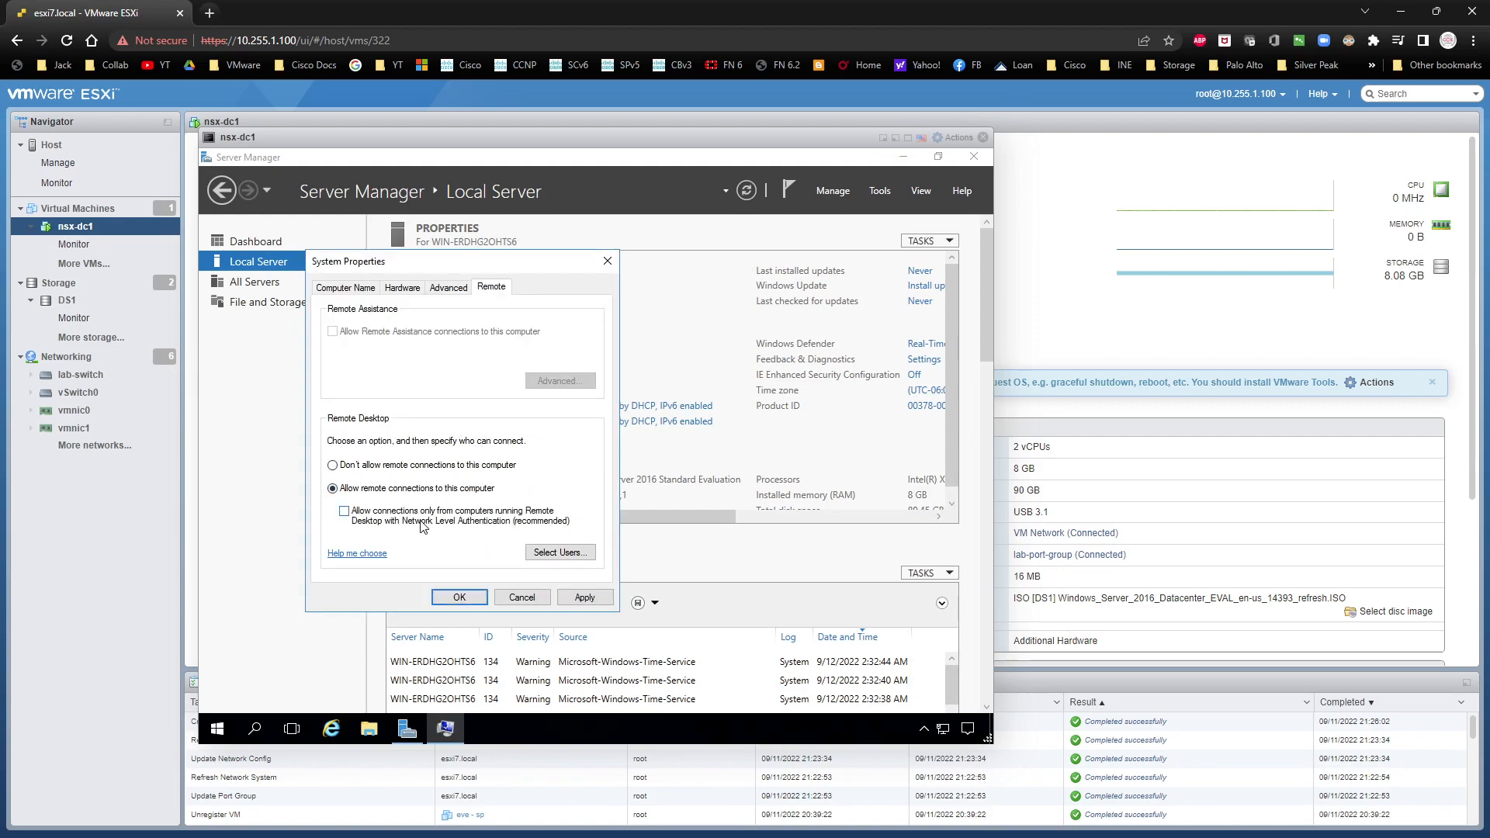
left_click(584, 597)
left_click(460, 597)
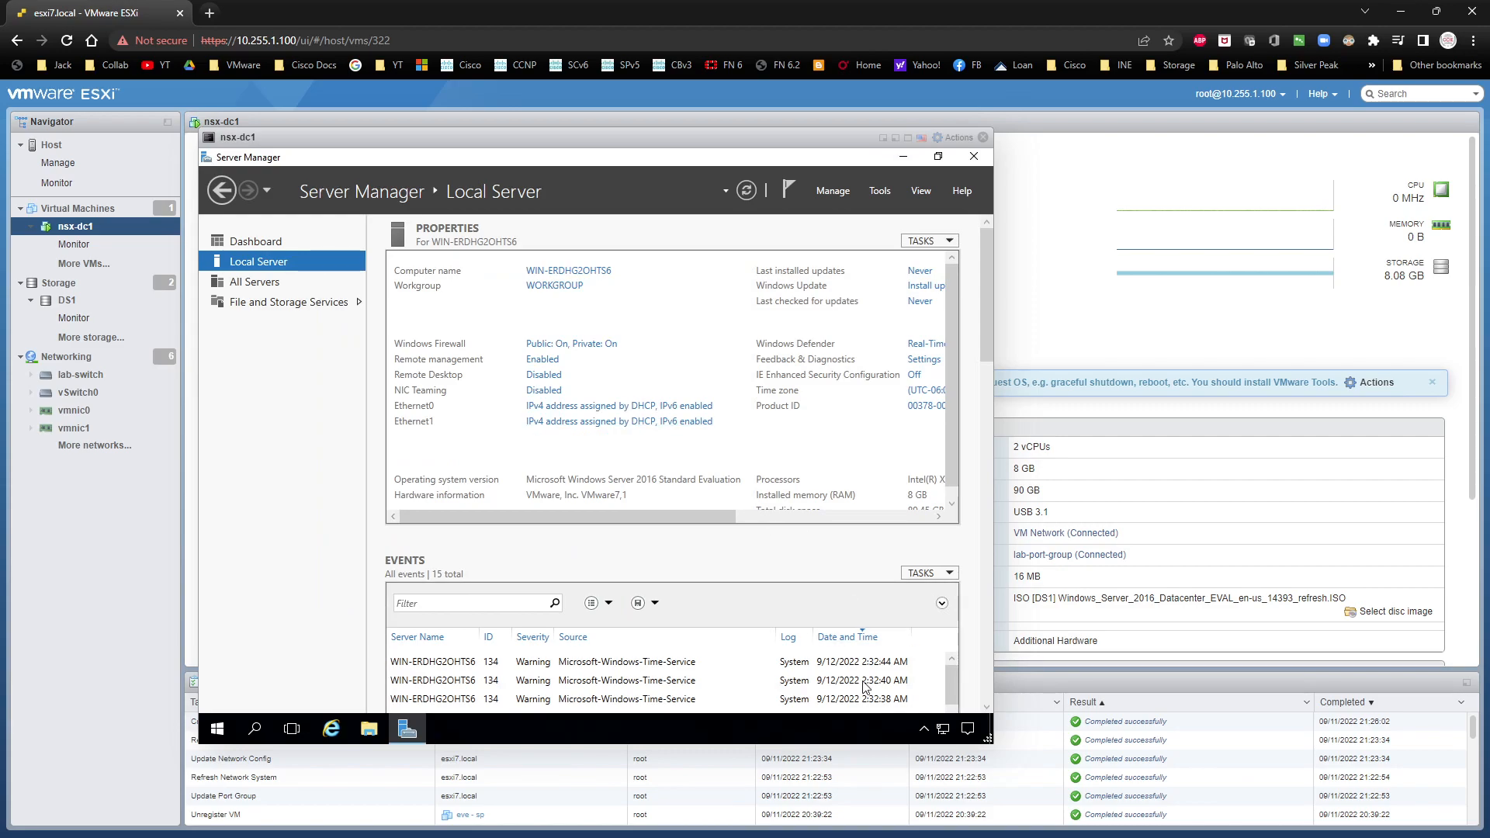
Step: Consult the VMware NSX-T network diagram and examine the Ethernet0 connection details in Network and Sharing Center
right_click(943, 729)
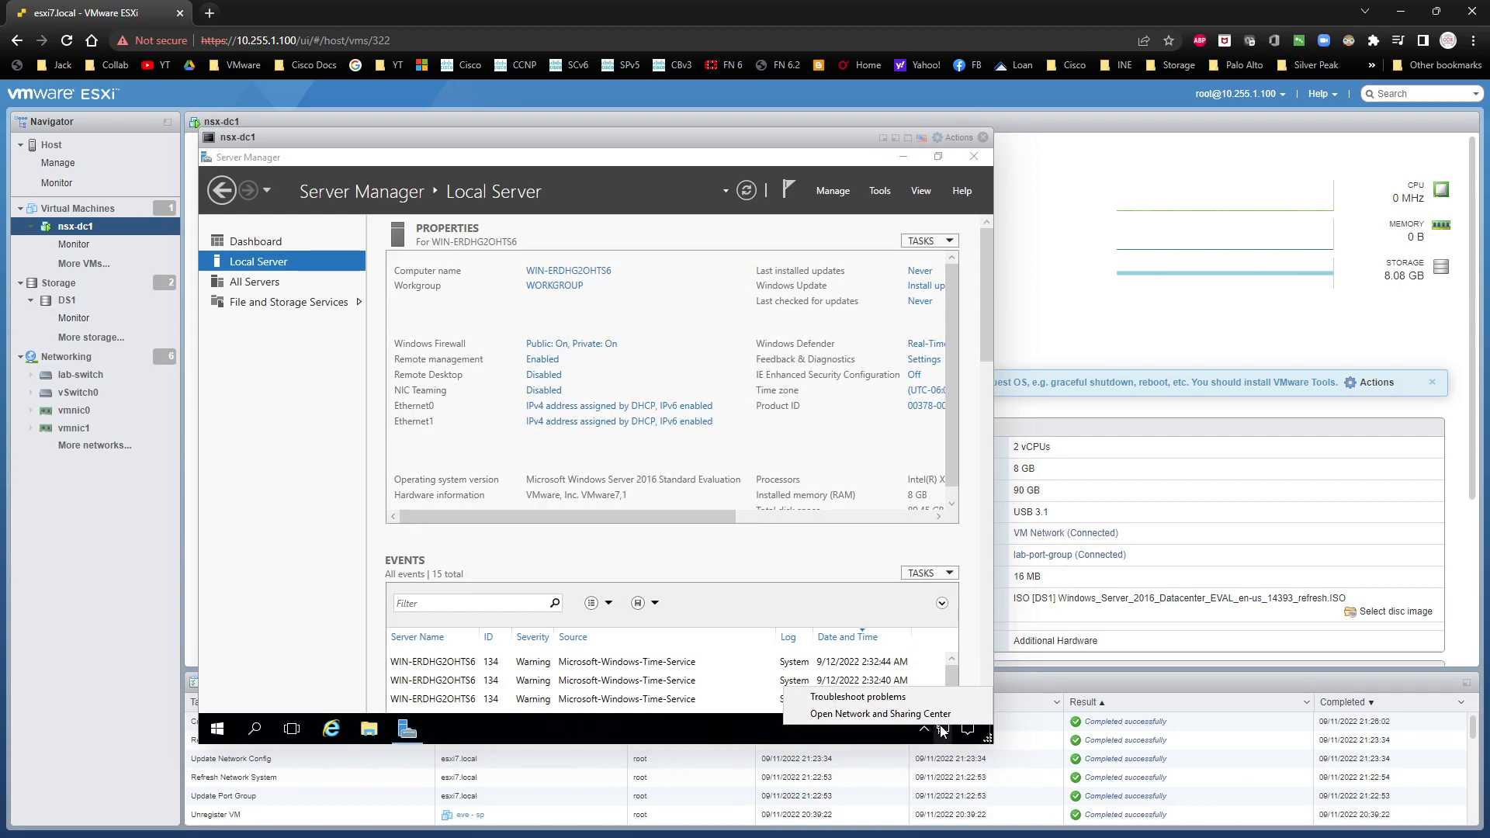
left_click(869, 709)
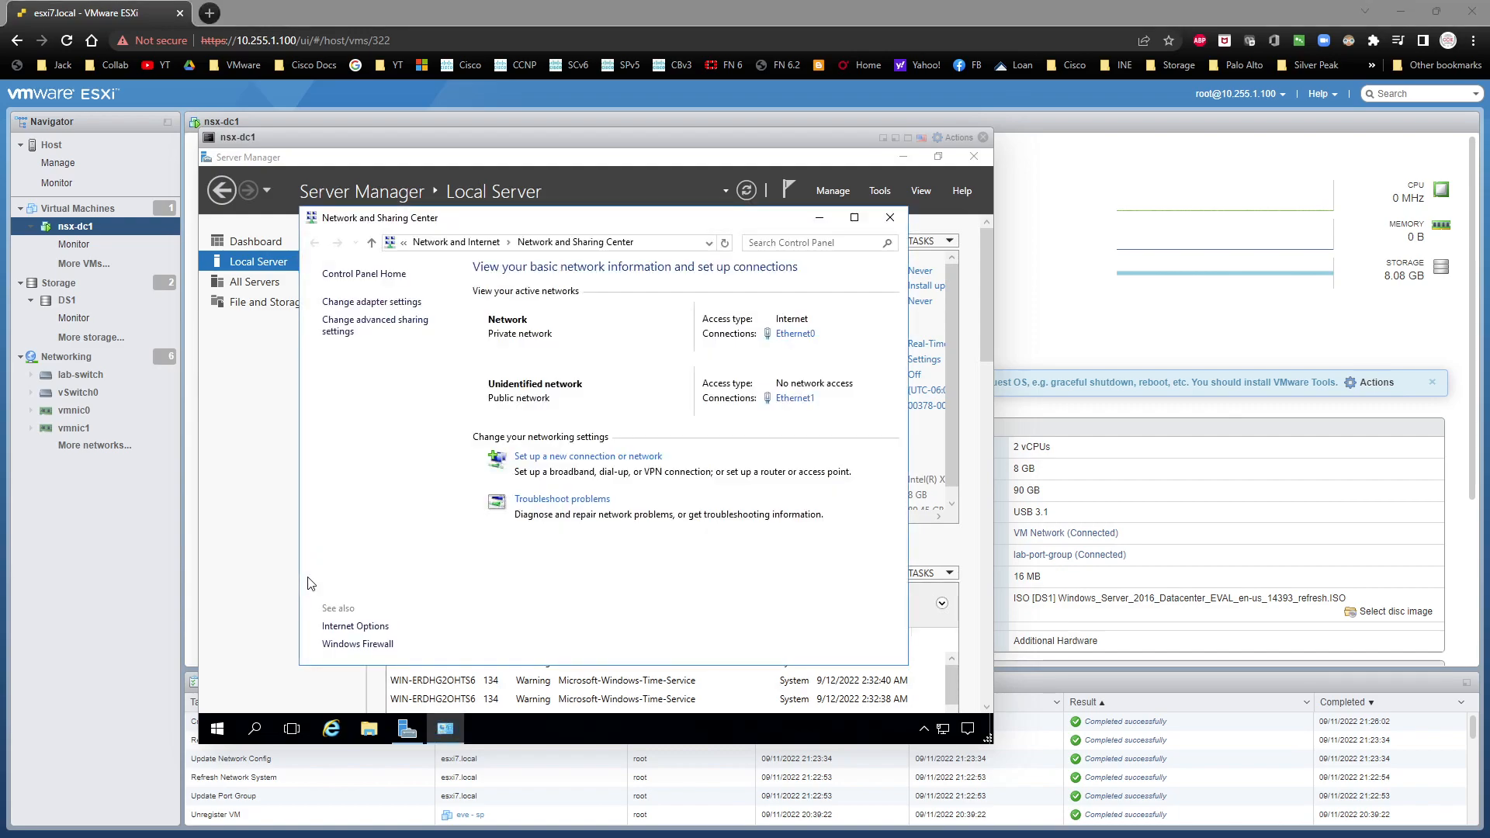
left_click_drag(0, 186, 1019, 179)
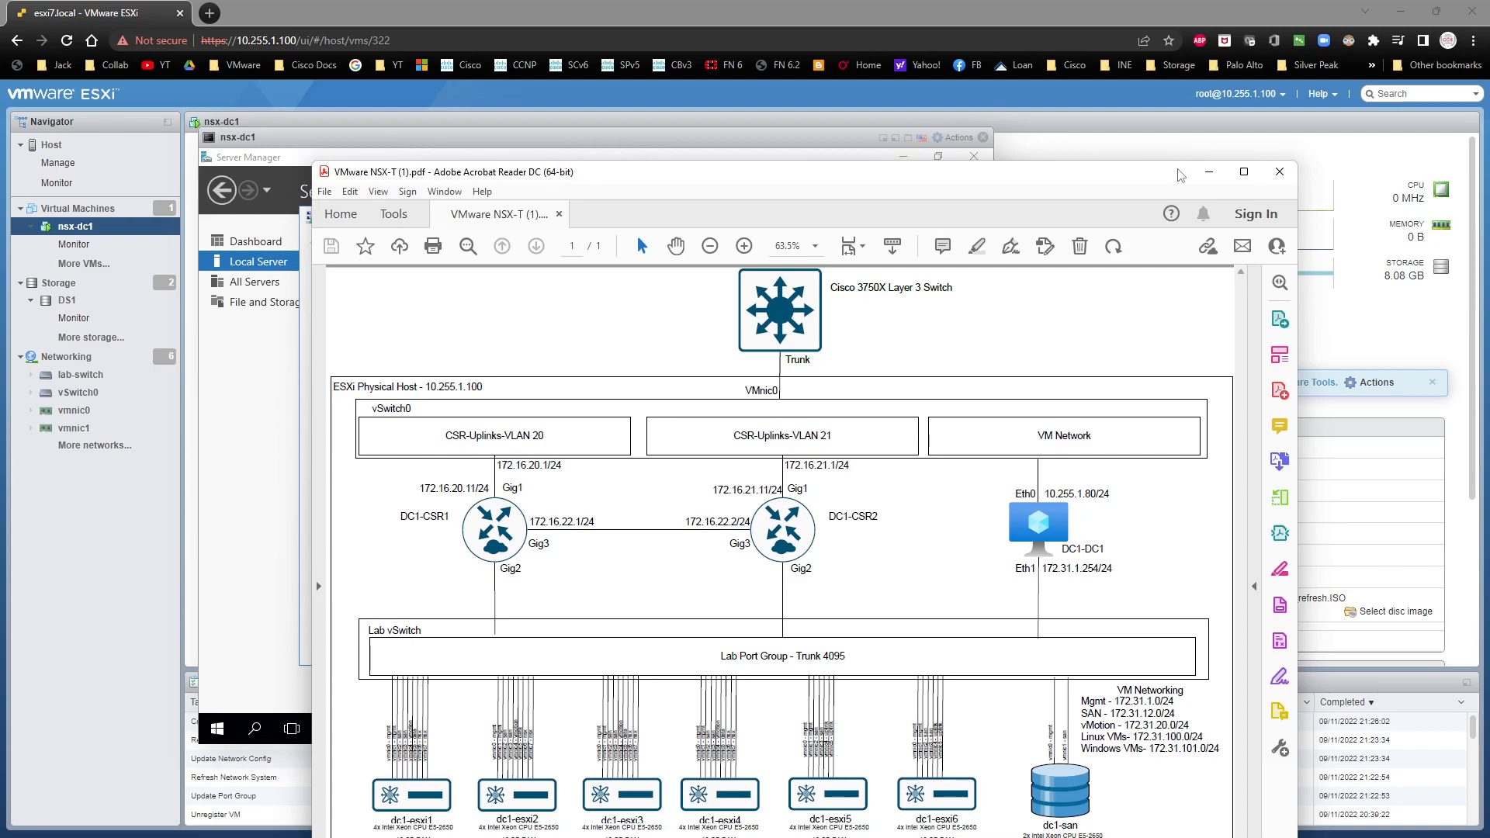
left_click(1208, 171)
left_click(799, 336)
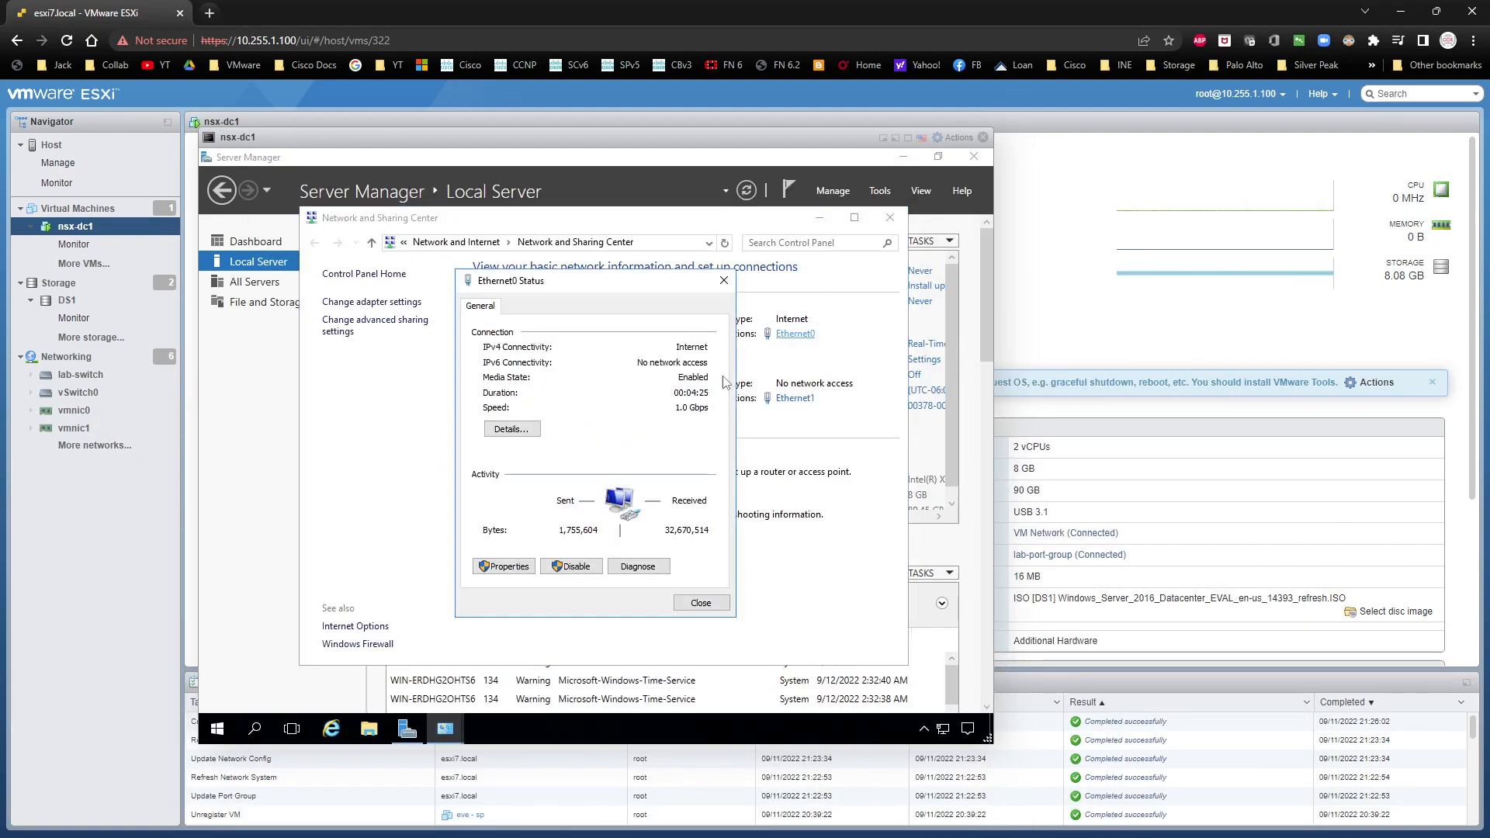
left_click(534, 429)
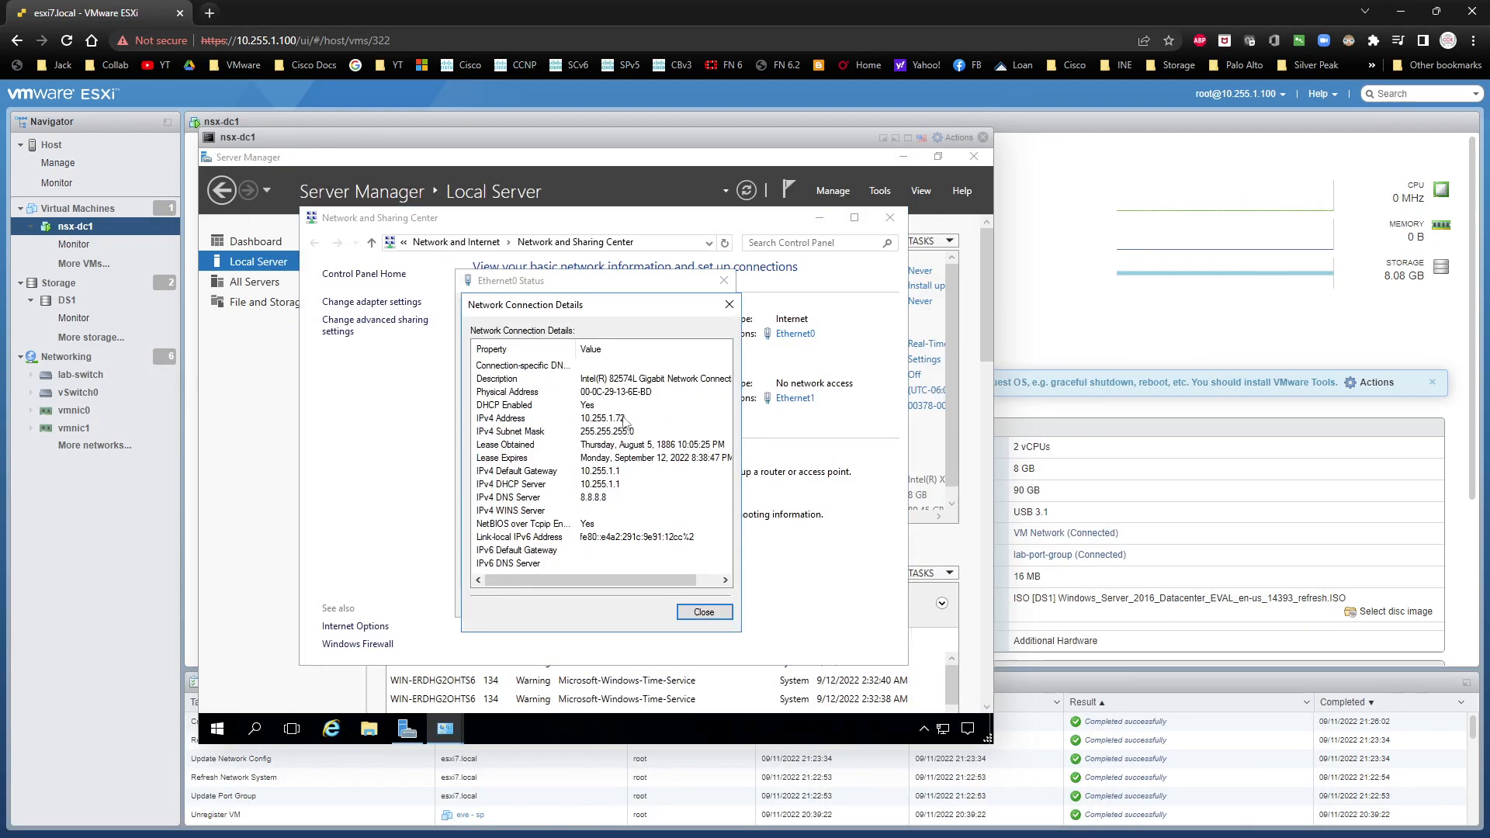
Step: Give Ethernet0 the static IPv4 address 10.255.1.80 with subnet mask 255.255.255.0 and default gateway 10.255.1.1
left_click(703, 612)
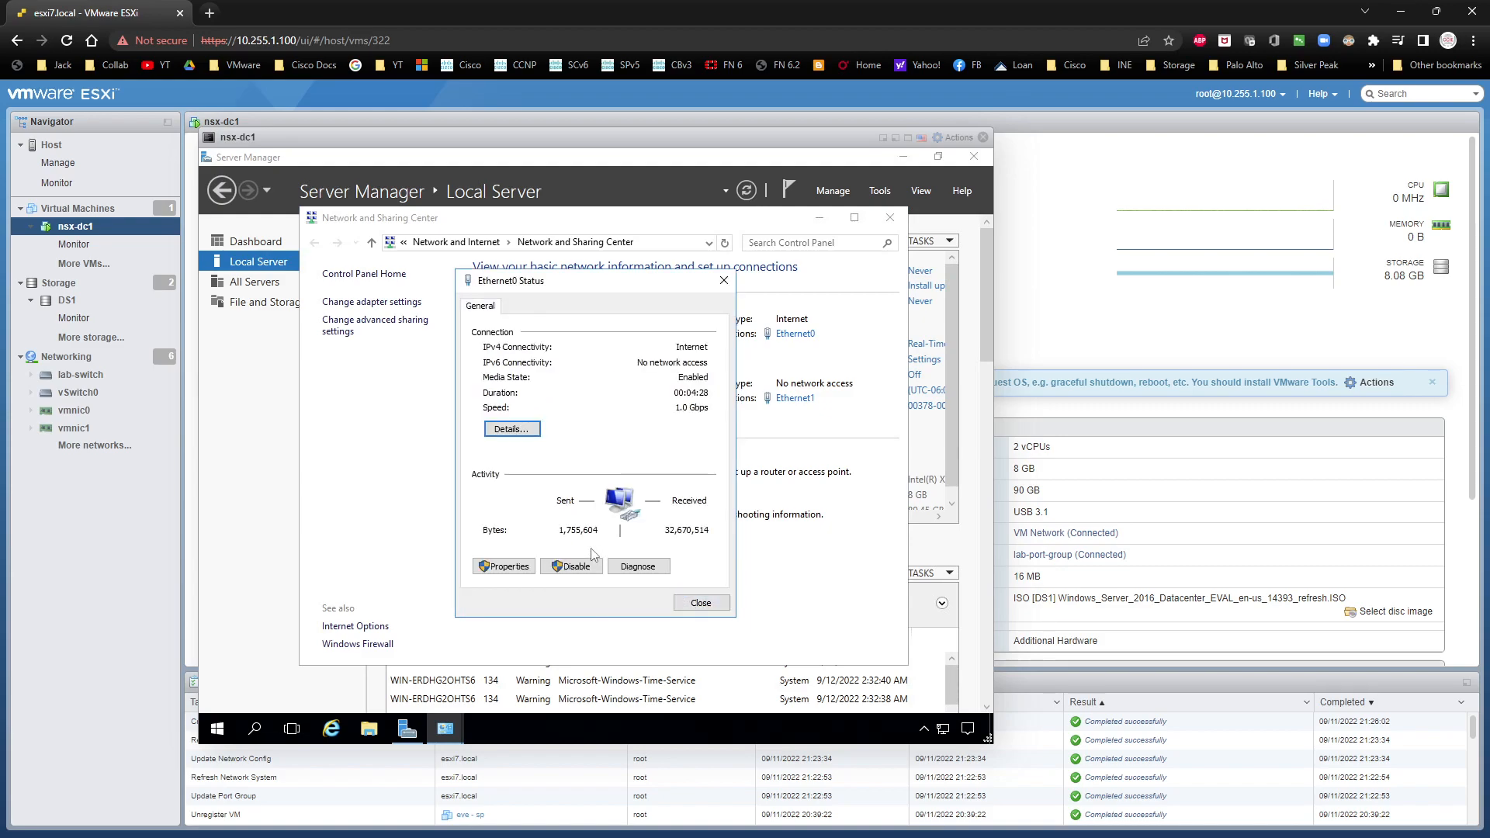
left_click(509, 576)
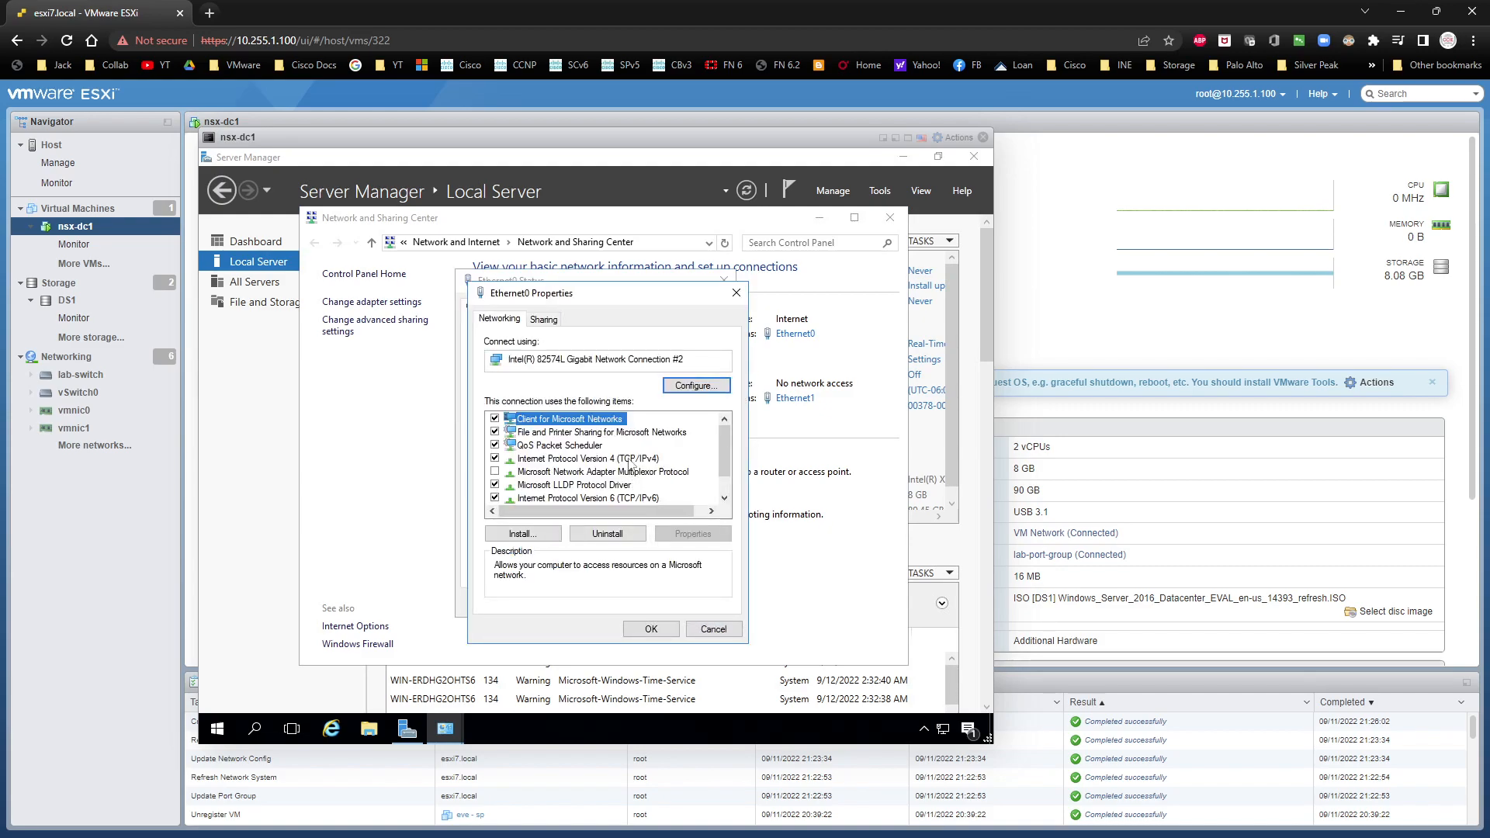
left_click(630, 460)
left_click(692, 533)
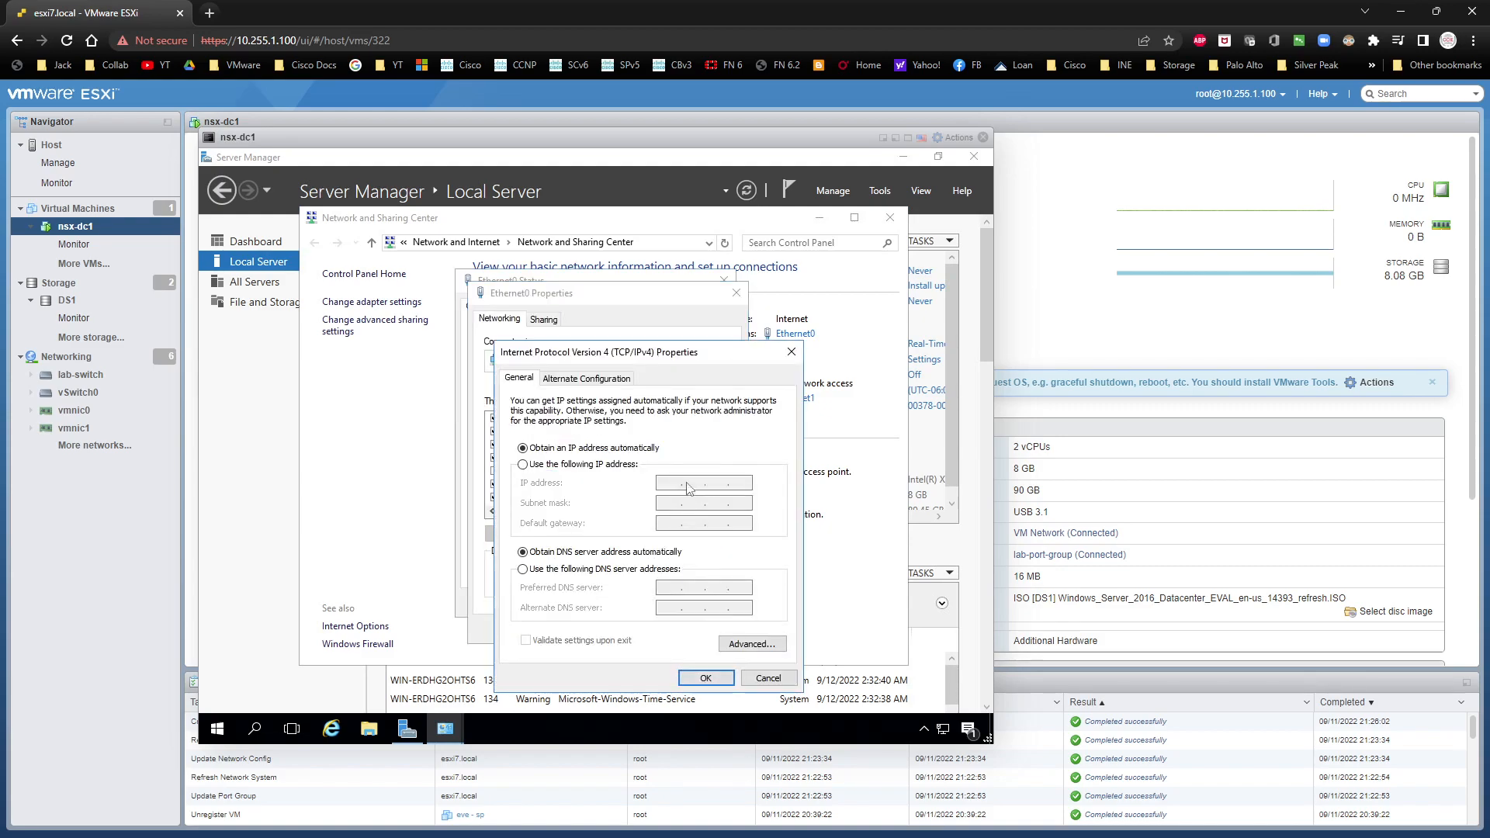
left_click(633, 466)
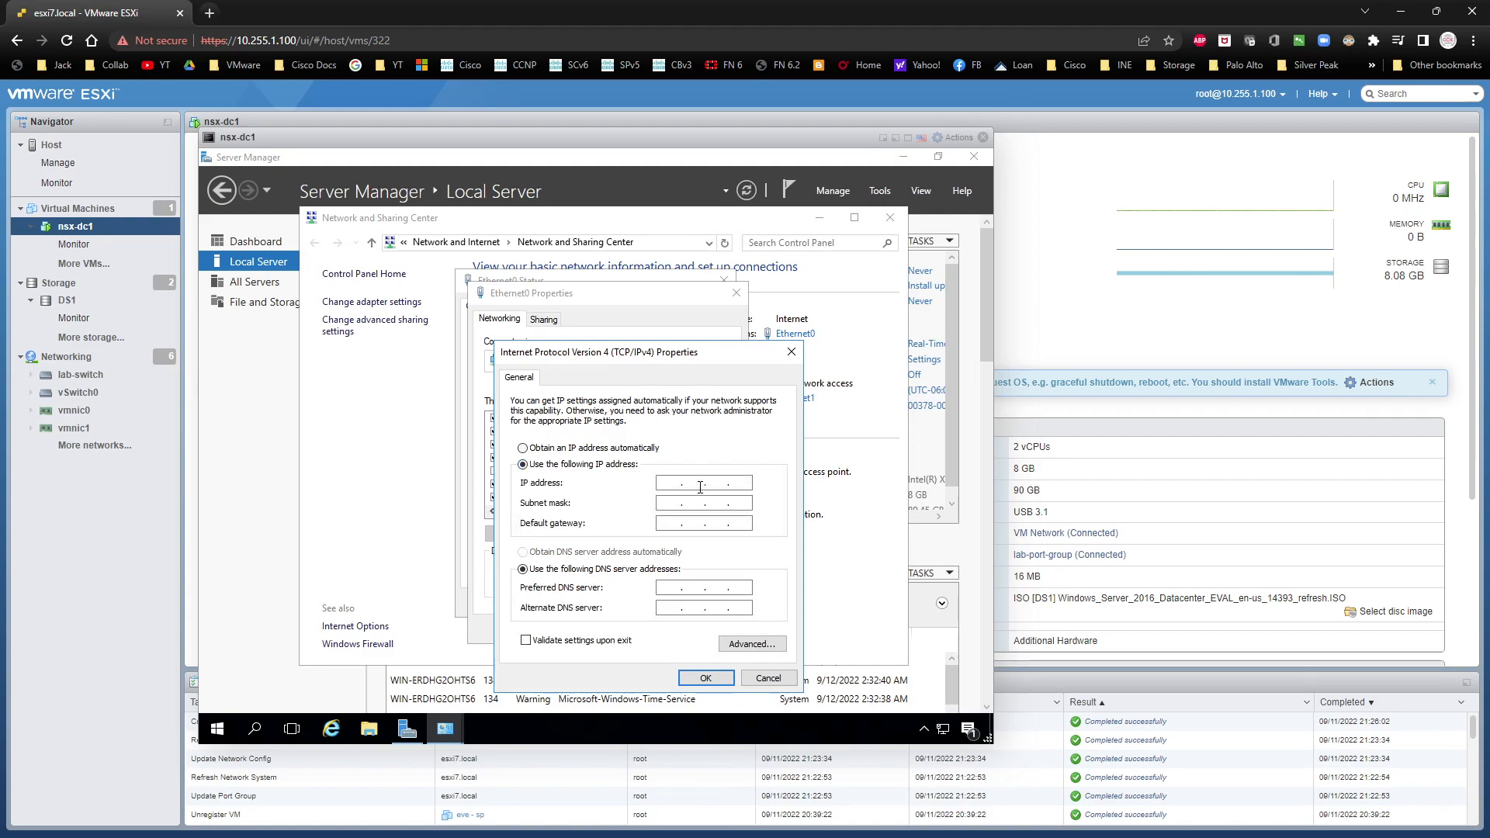
type("80")
key("Tab")
type("255 . 255 . ")
type("255")
key("Tab")
type("10 . 255 . 1")
left_click(704, 677)
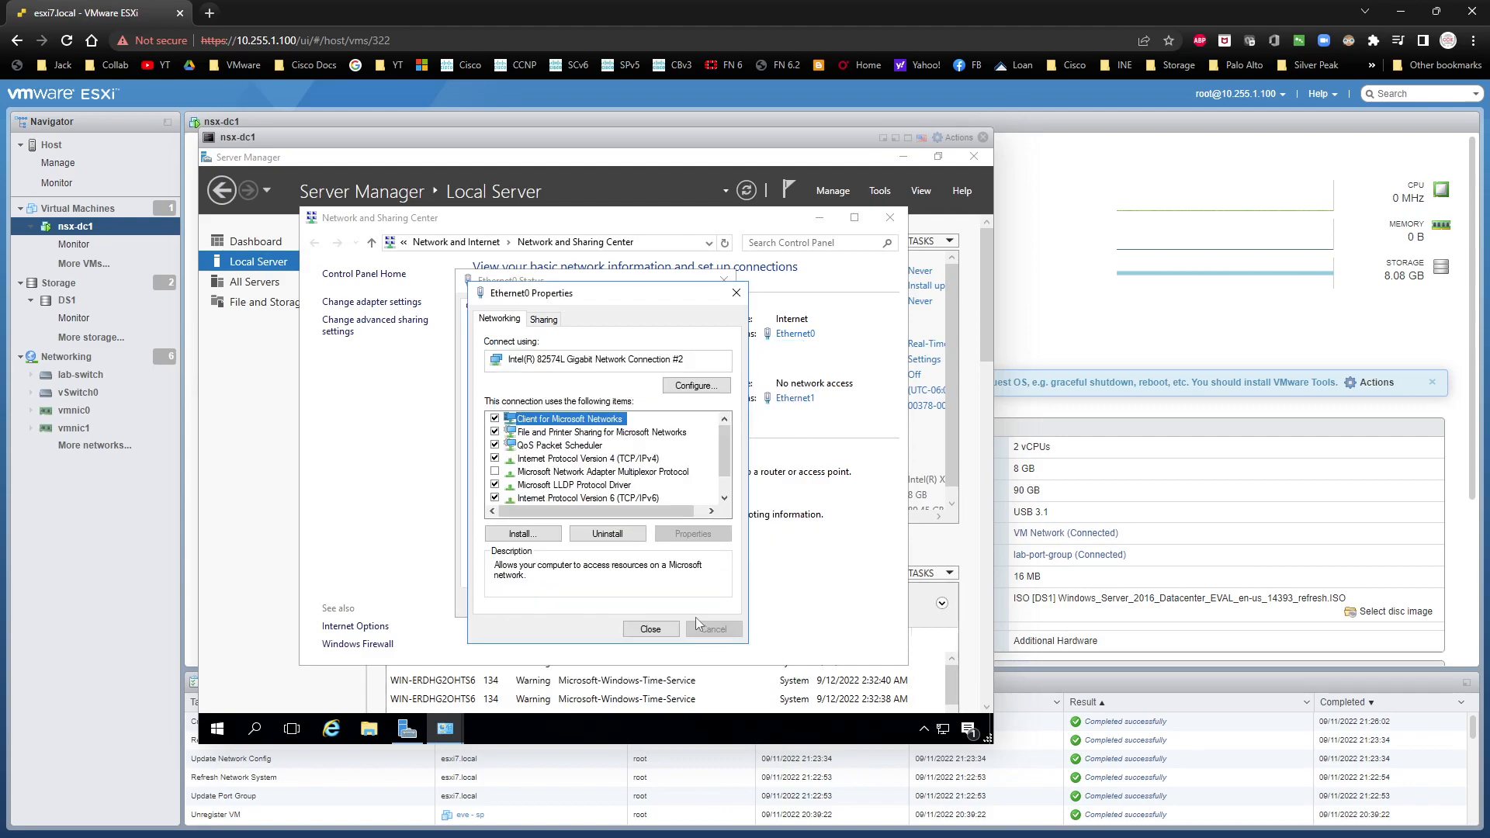
left_click(650, 629)
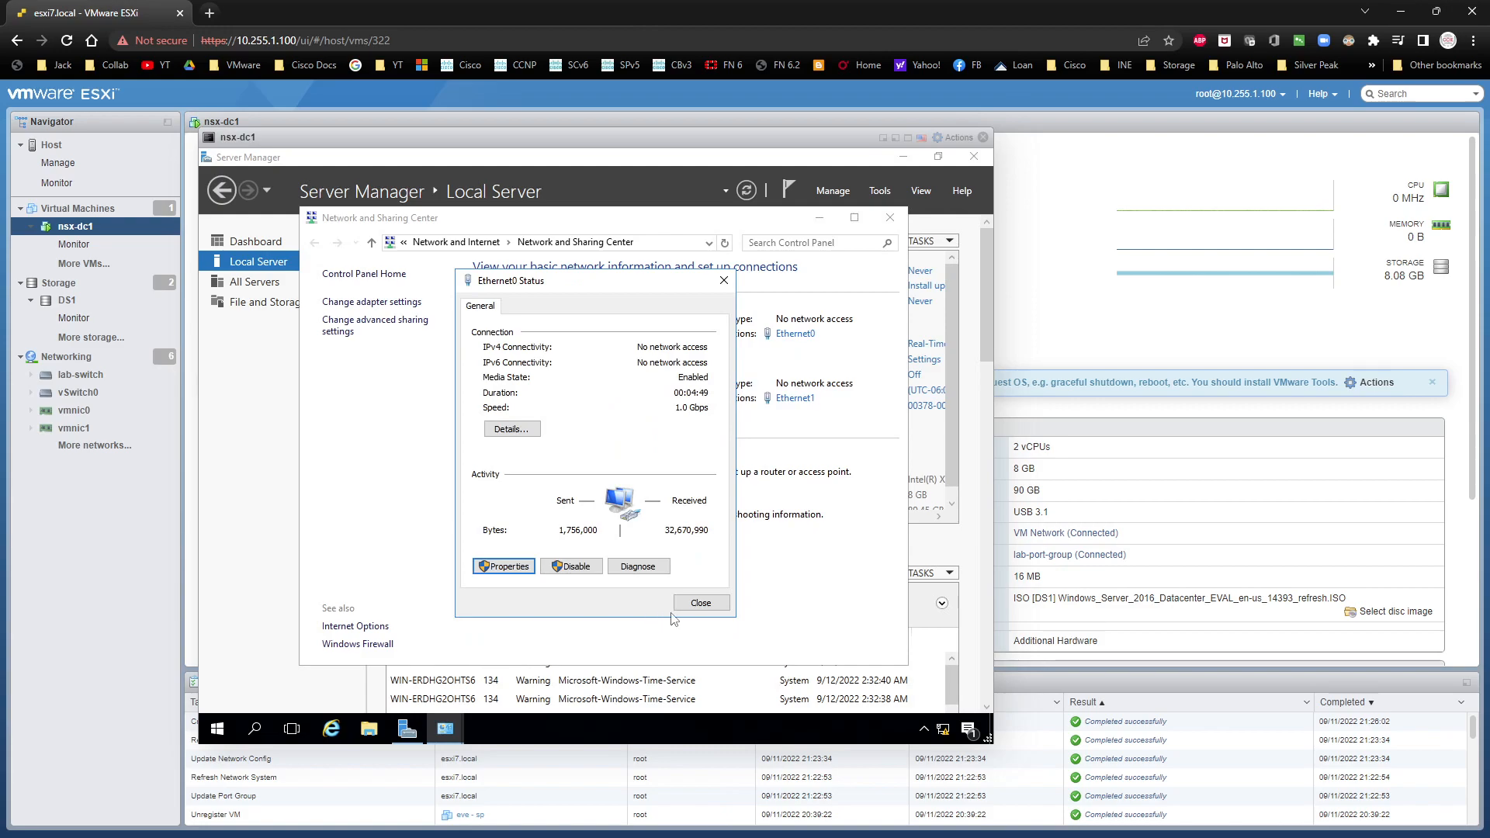
left_click(685, 605)
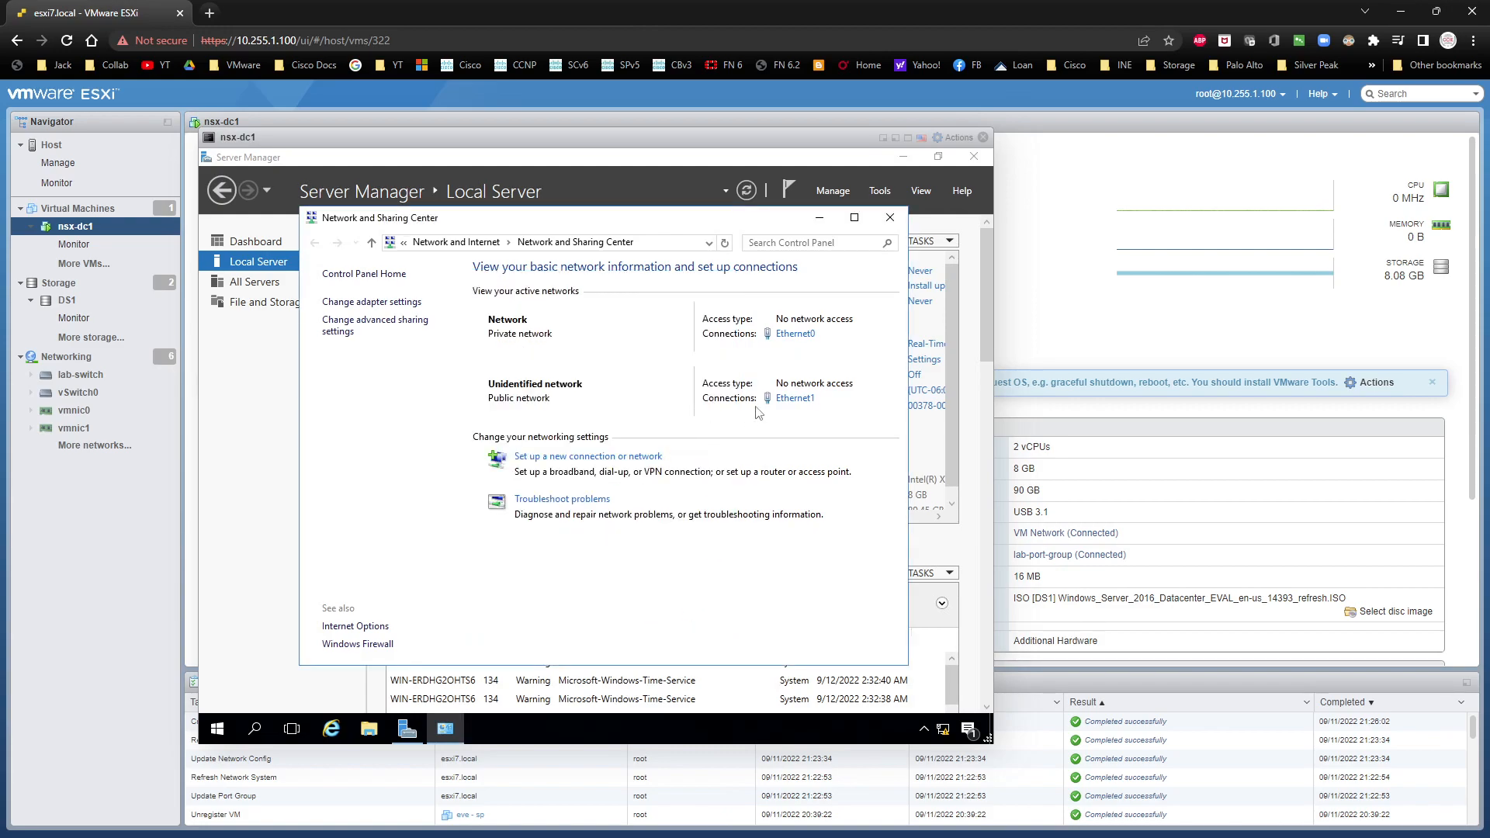
Step: Give Ethernet1 the static IPv4 address 172.31.1.254 with subnet mask 255.255.255.0, leaving the gateway and DNS servers blank
left_click(784, 398)
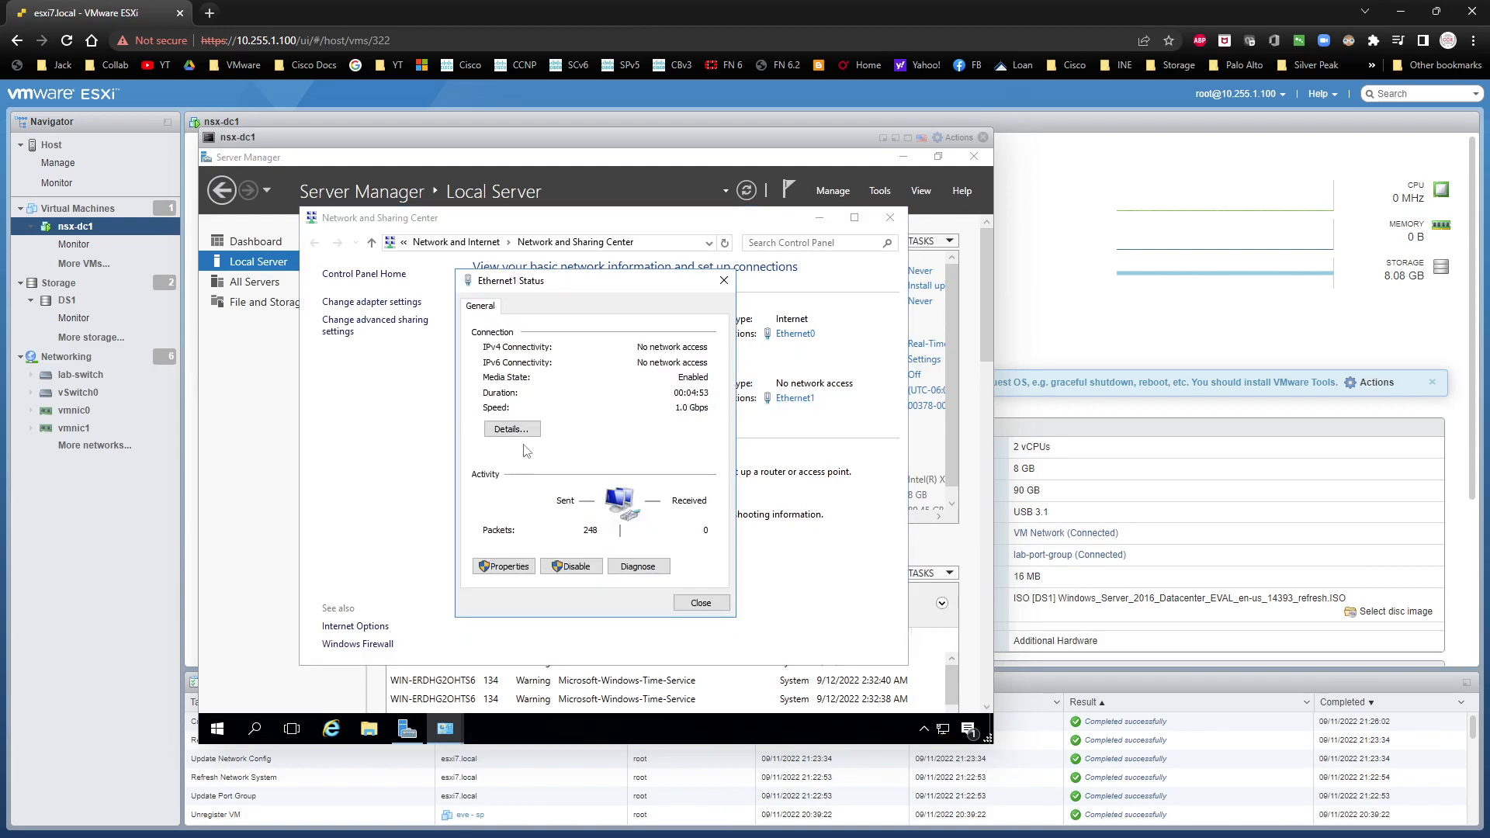
left_click(506, 565)
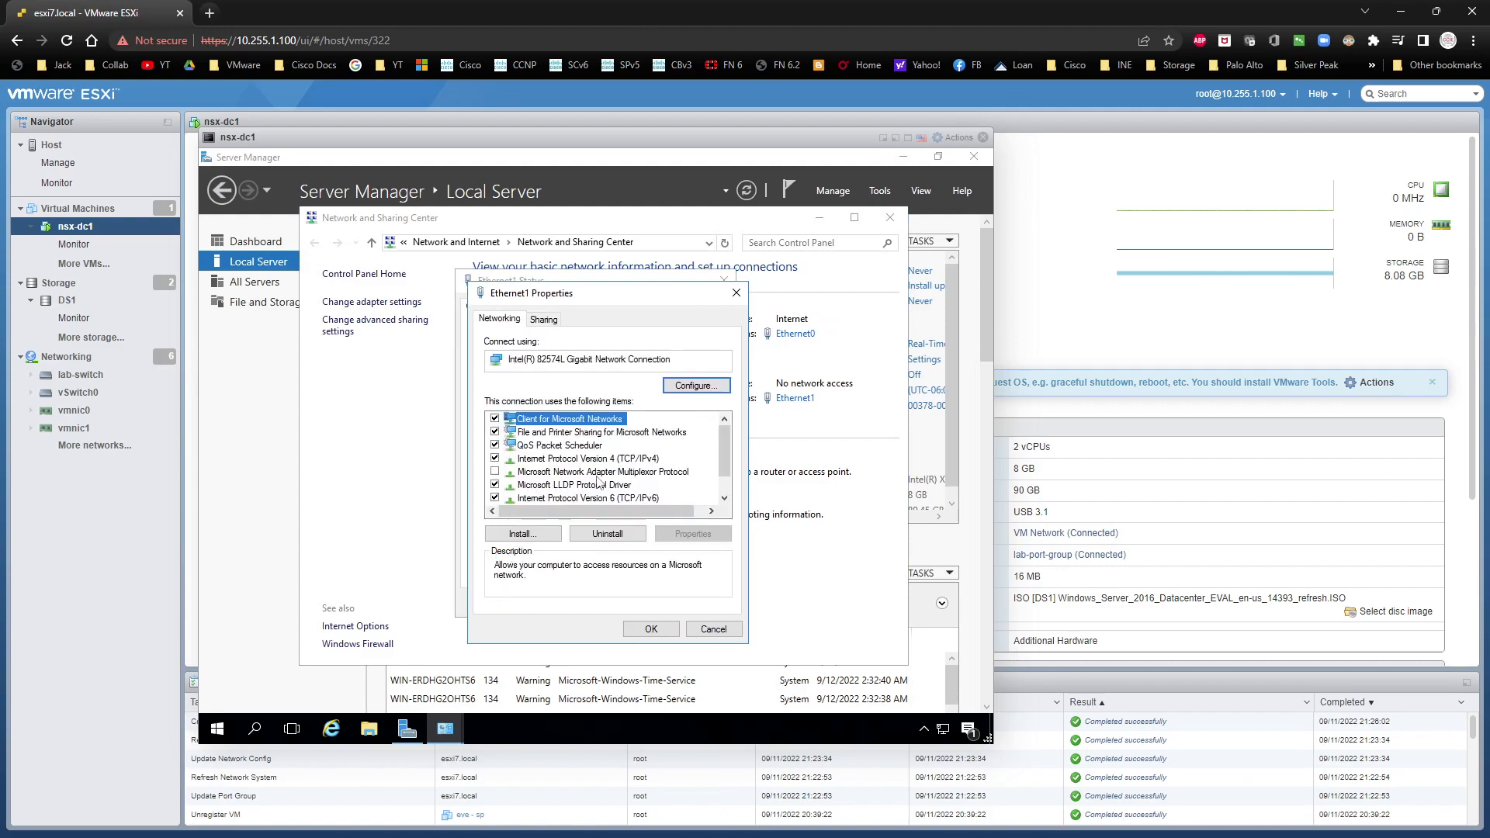
double_click(618, 460)
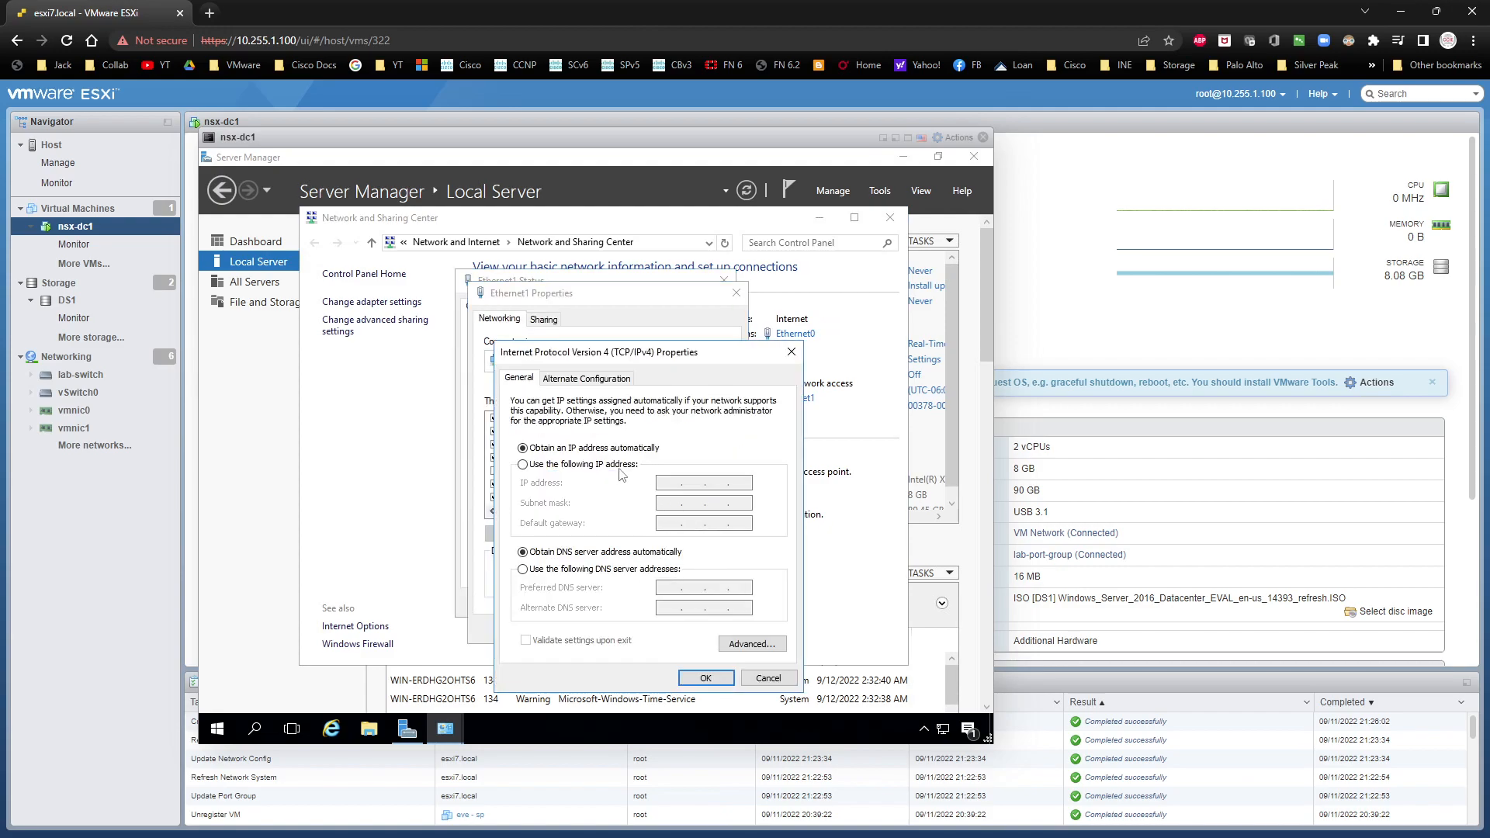
left_click(690, 476)
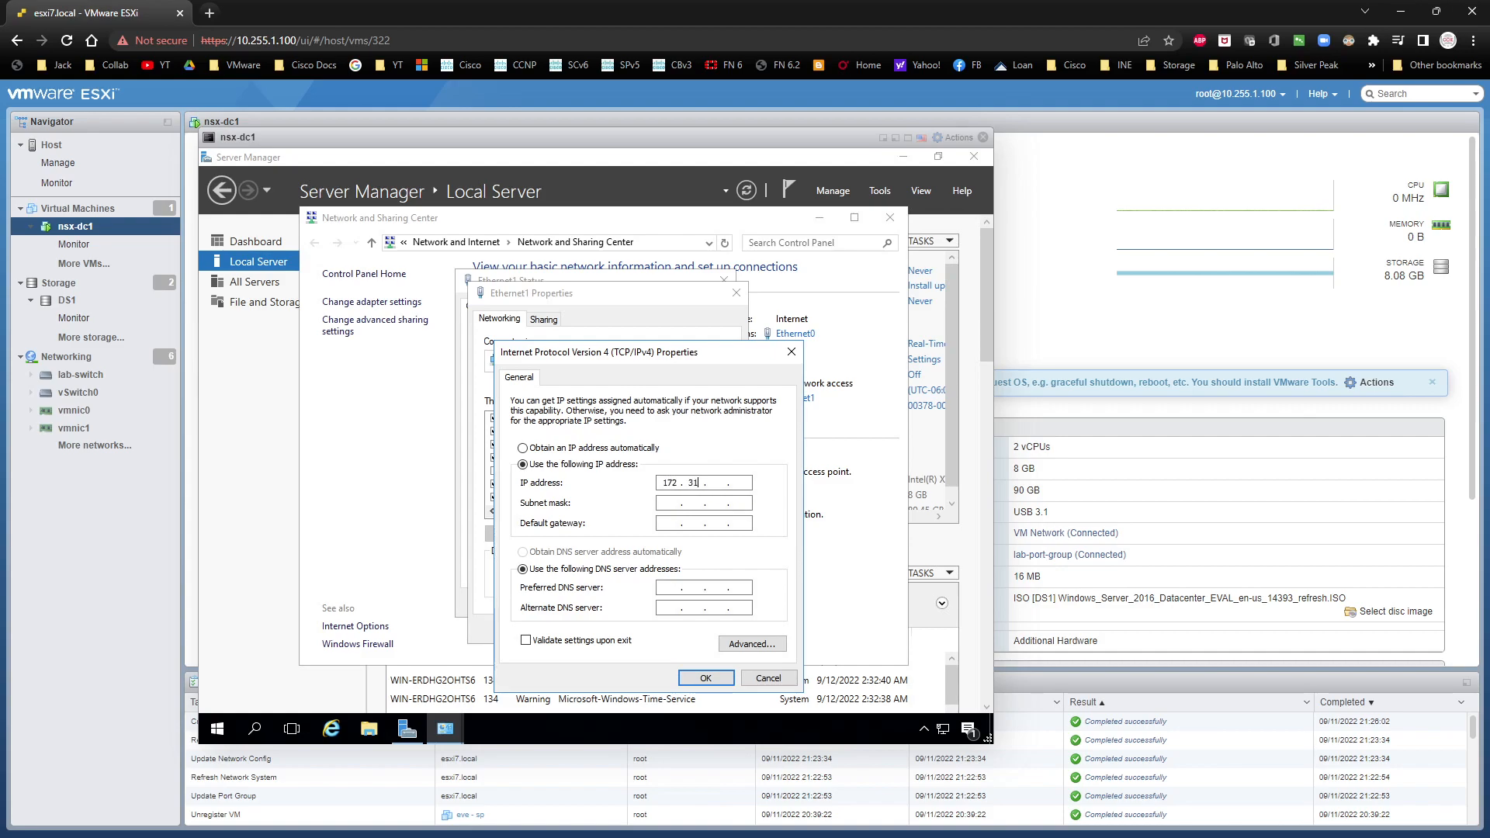
type("172 . 31 . 1 . 254")
key("Tab")
type("255 . 255 . 255")
key("Tab")
key("Tab")
key("Tab")
key("Tab")
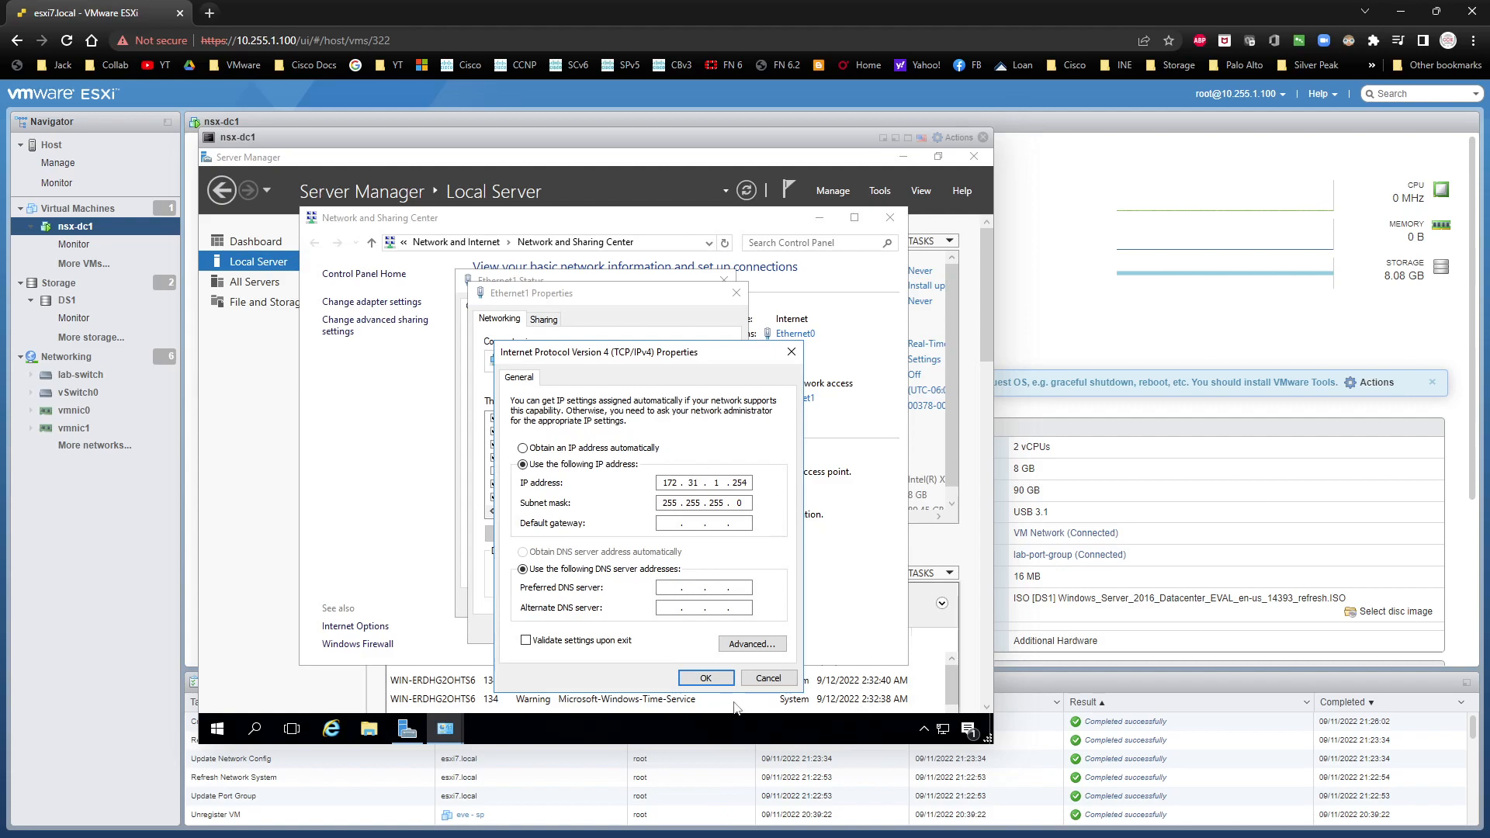
left_click(705, 677)
left_click(650, 629)
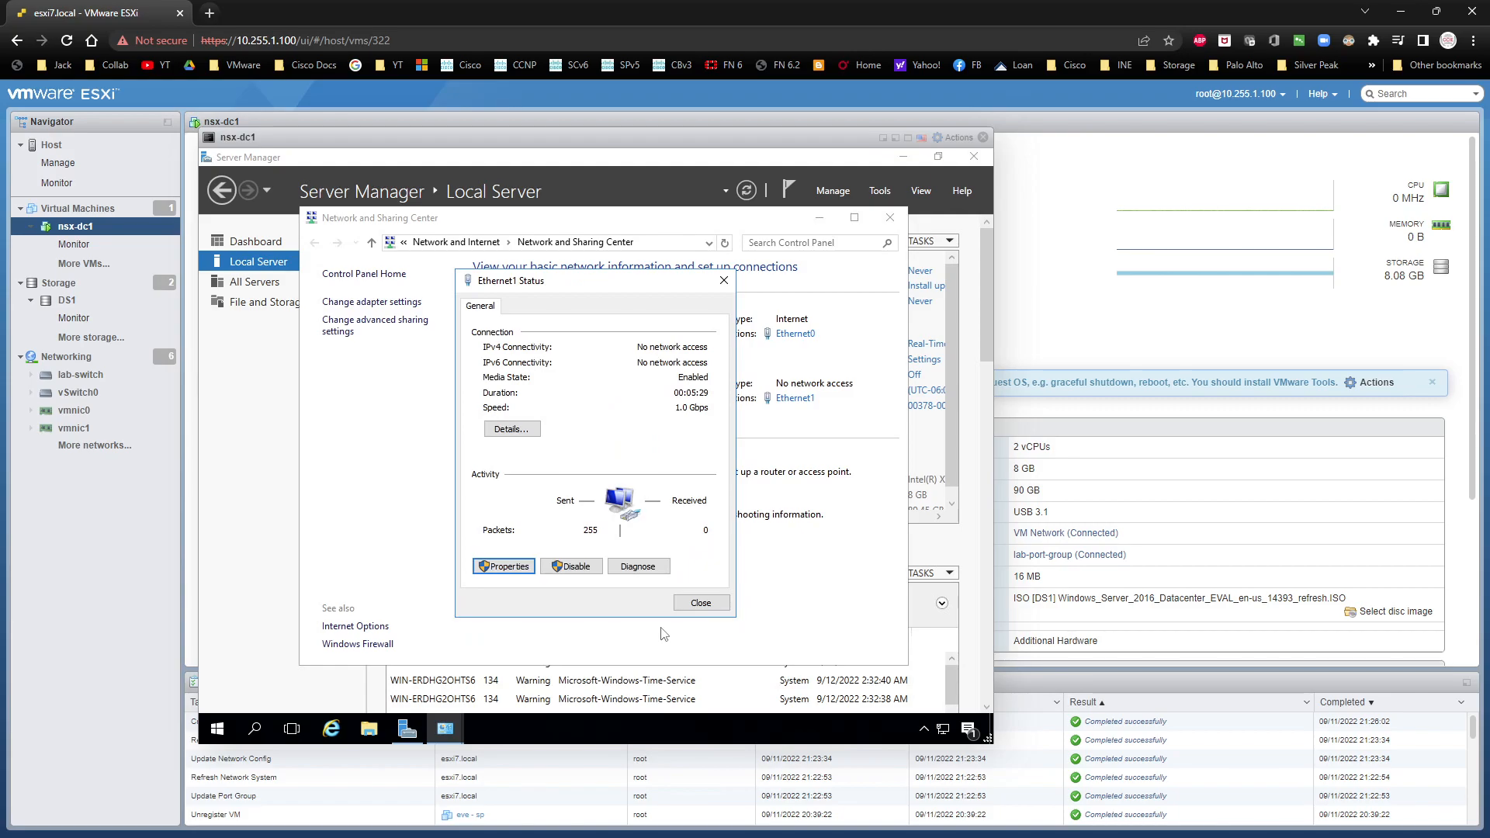
left_click(687, 610)
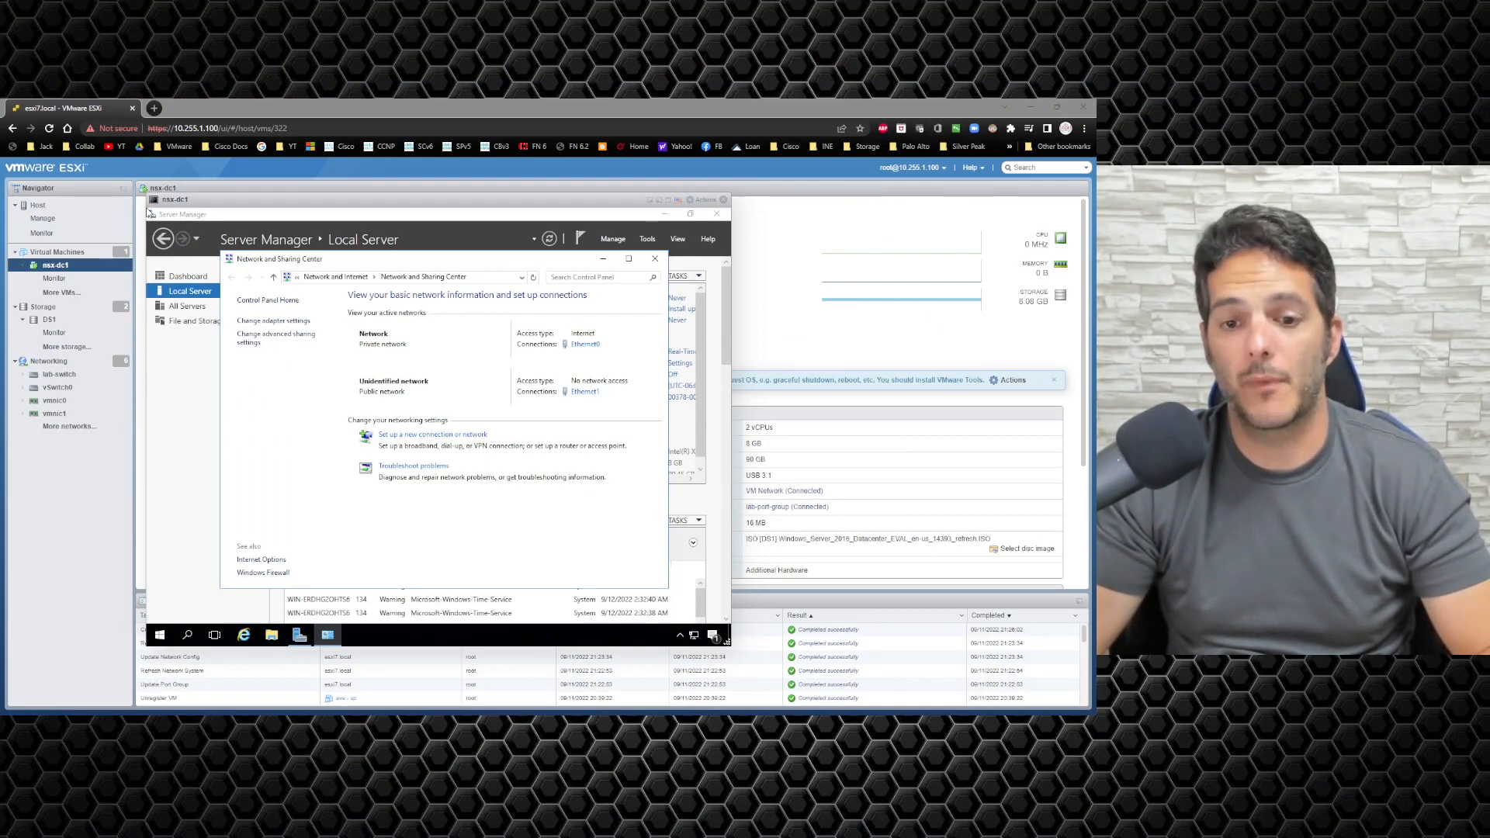
Step: Consult the VMware NSX-T network diagram, then rename the server dc1 and postpone the restart
left_click_drag(0, 465, 492, 225)
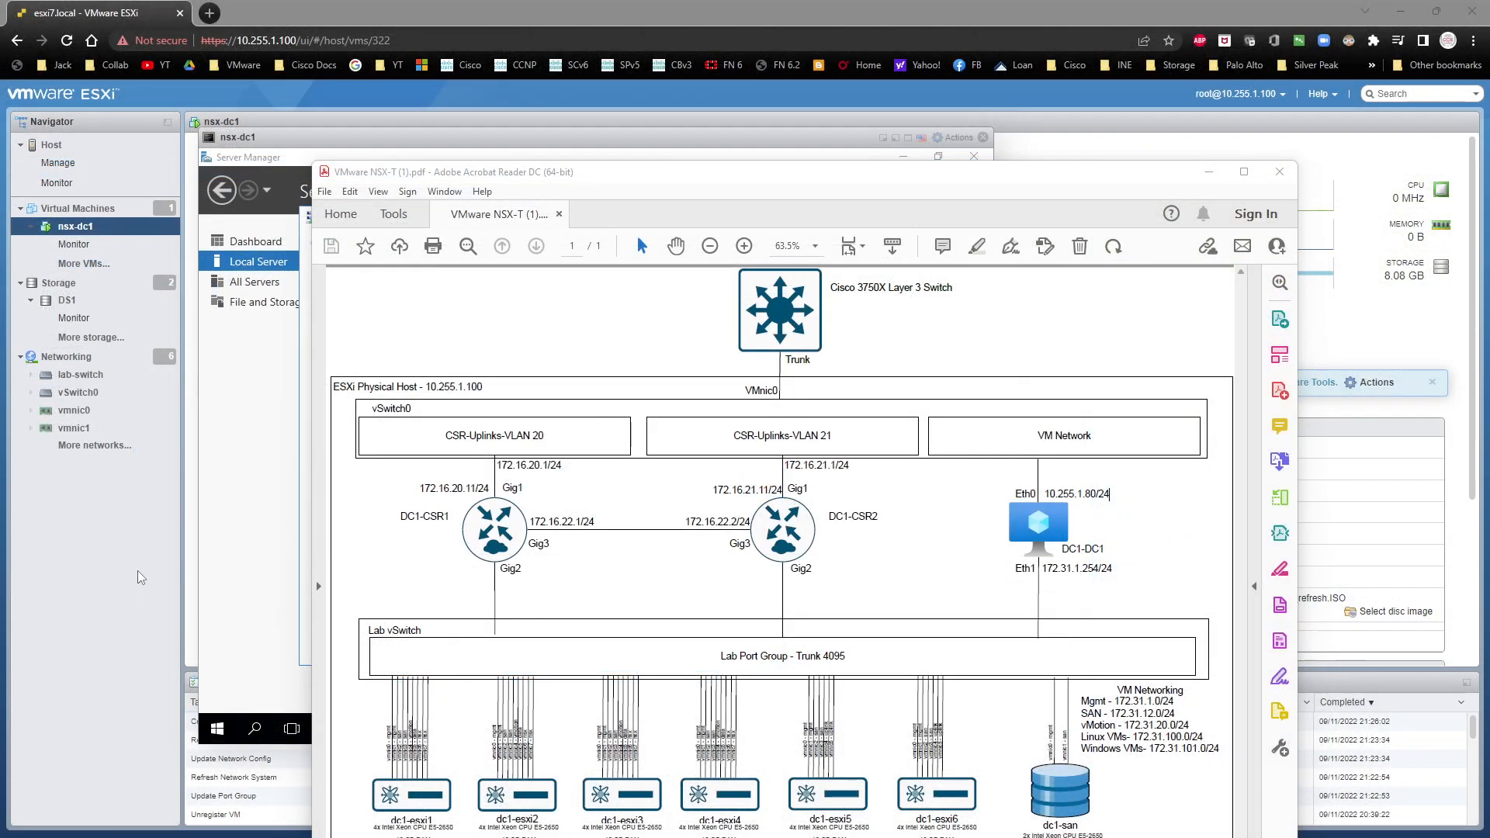
left_click(264, 504)
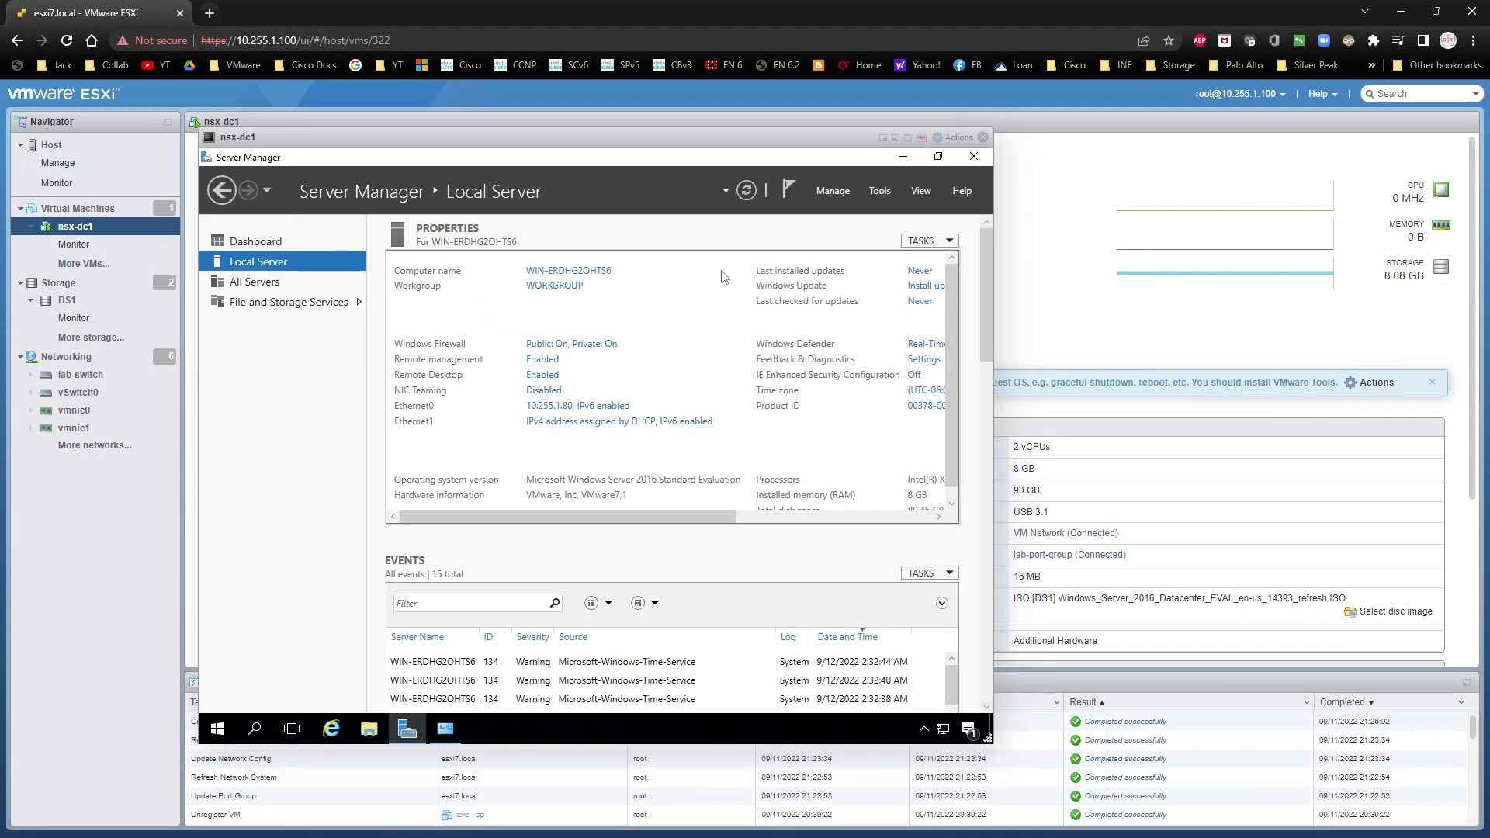
left_click(572, 272)
left_click(528, 398)
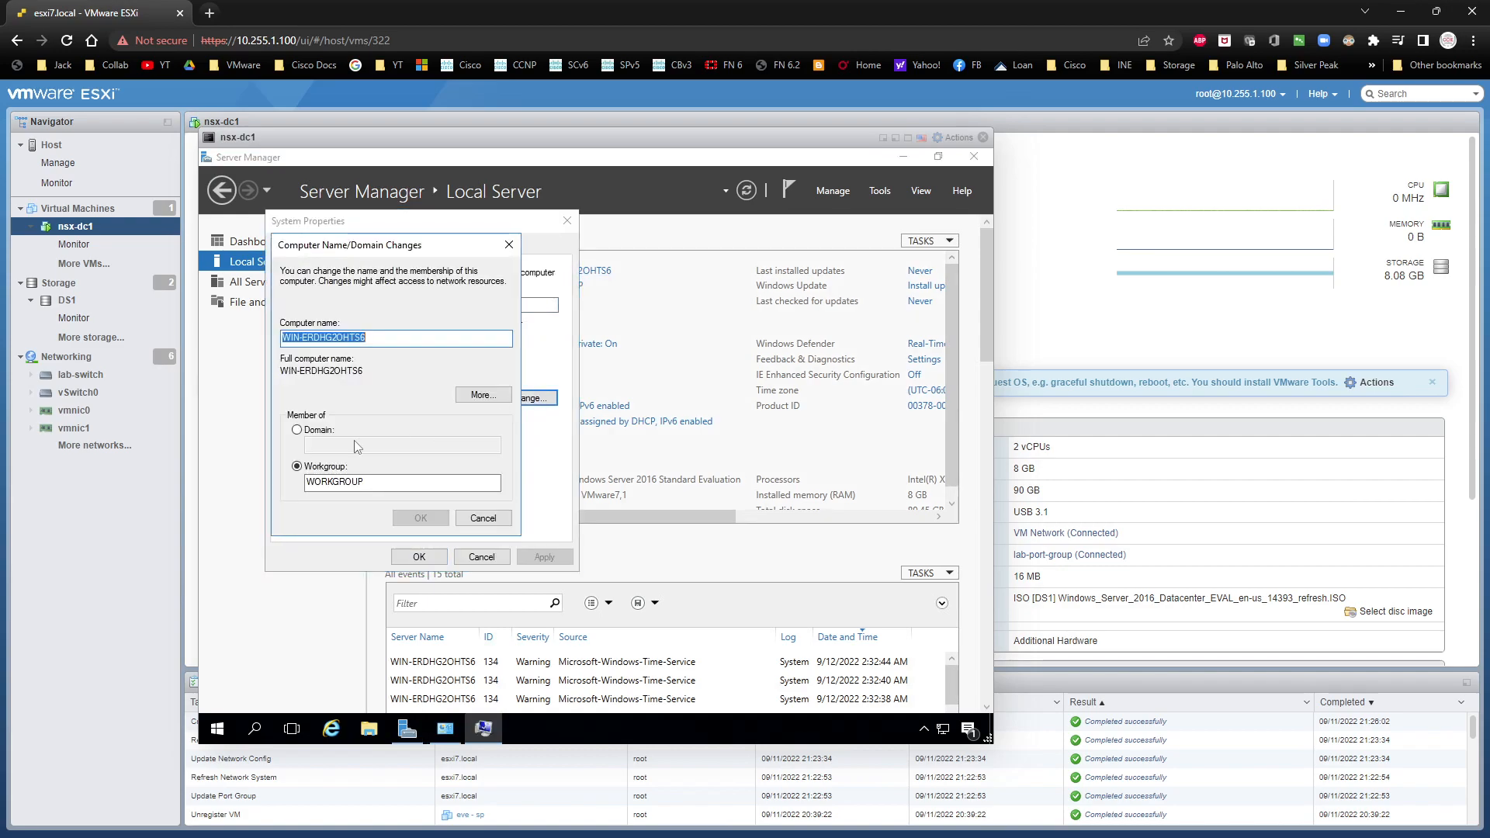
type("dc1")
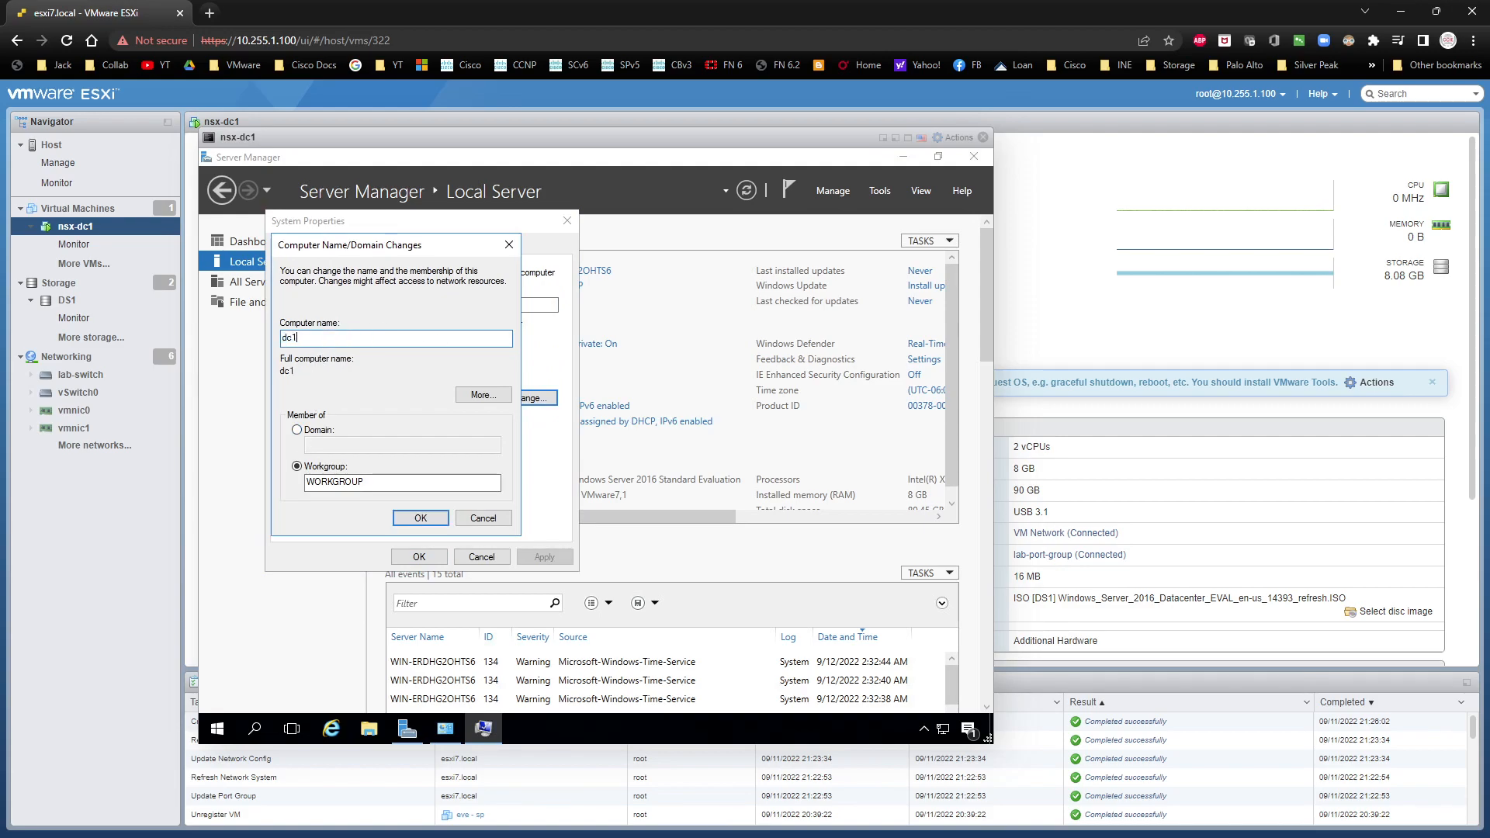
left_click(427, 519)
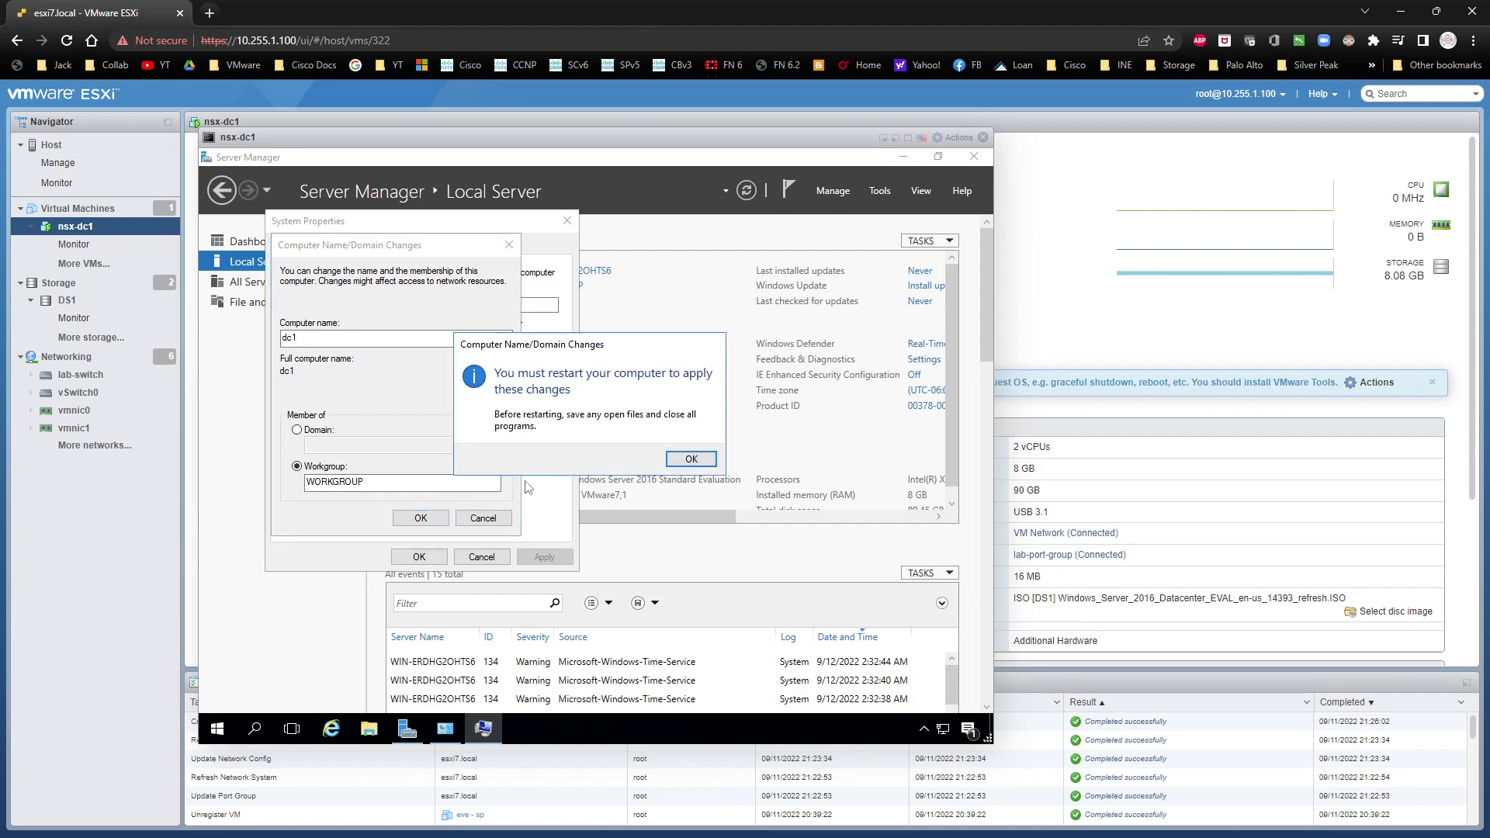
left_click(687, 461)
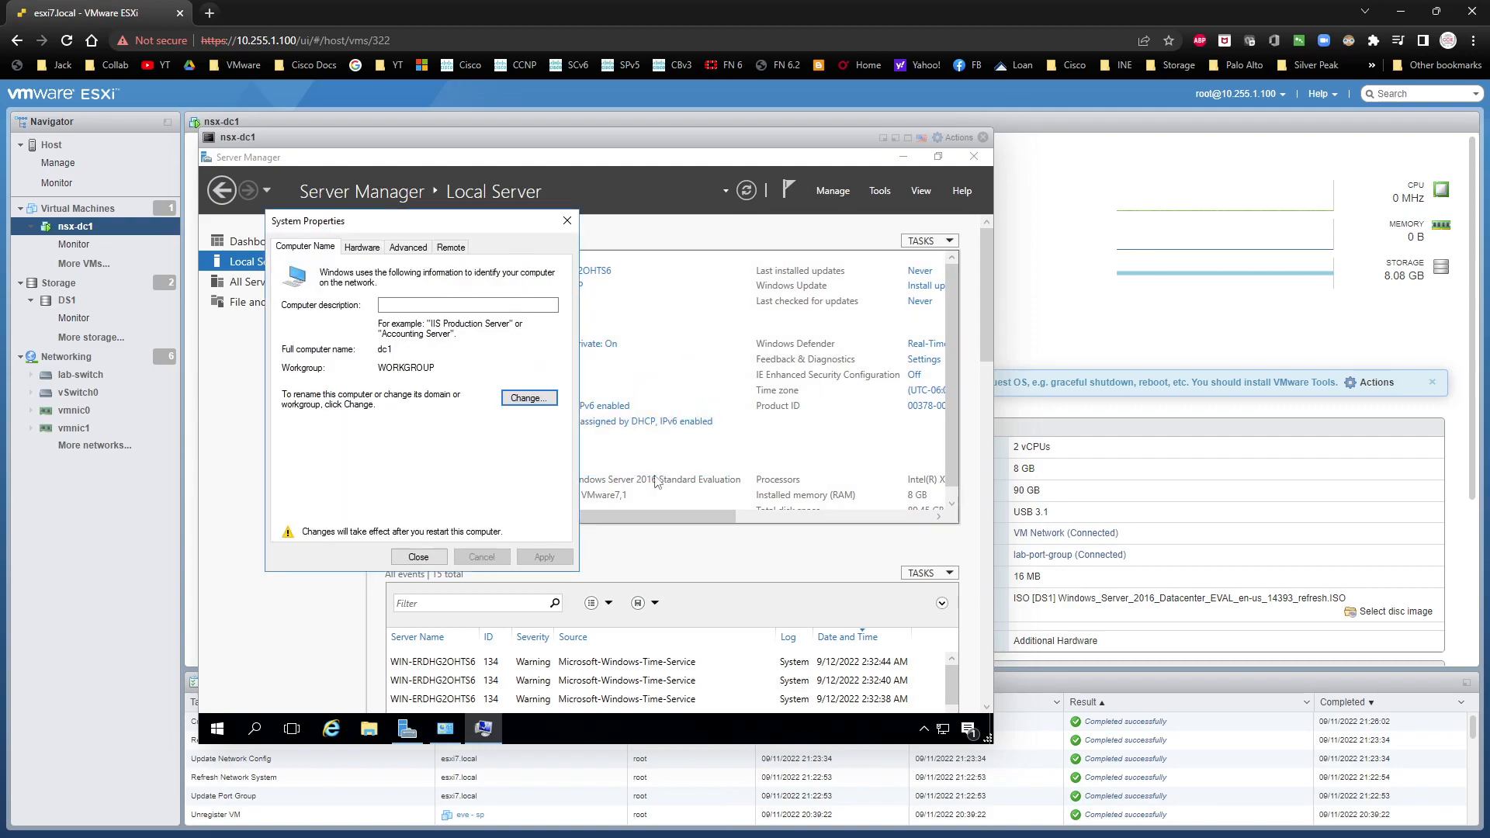
left_click(423, 557)
left_click(654, 458)
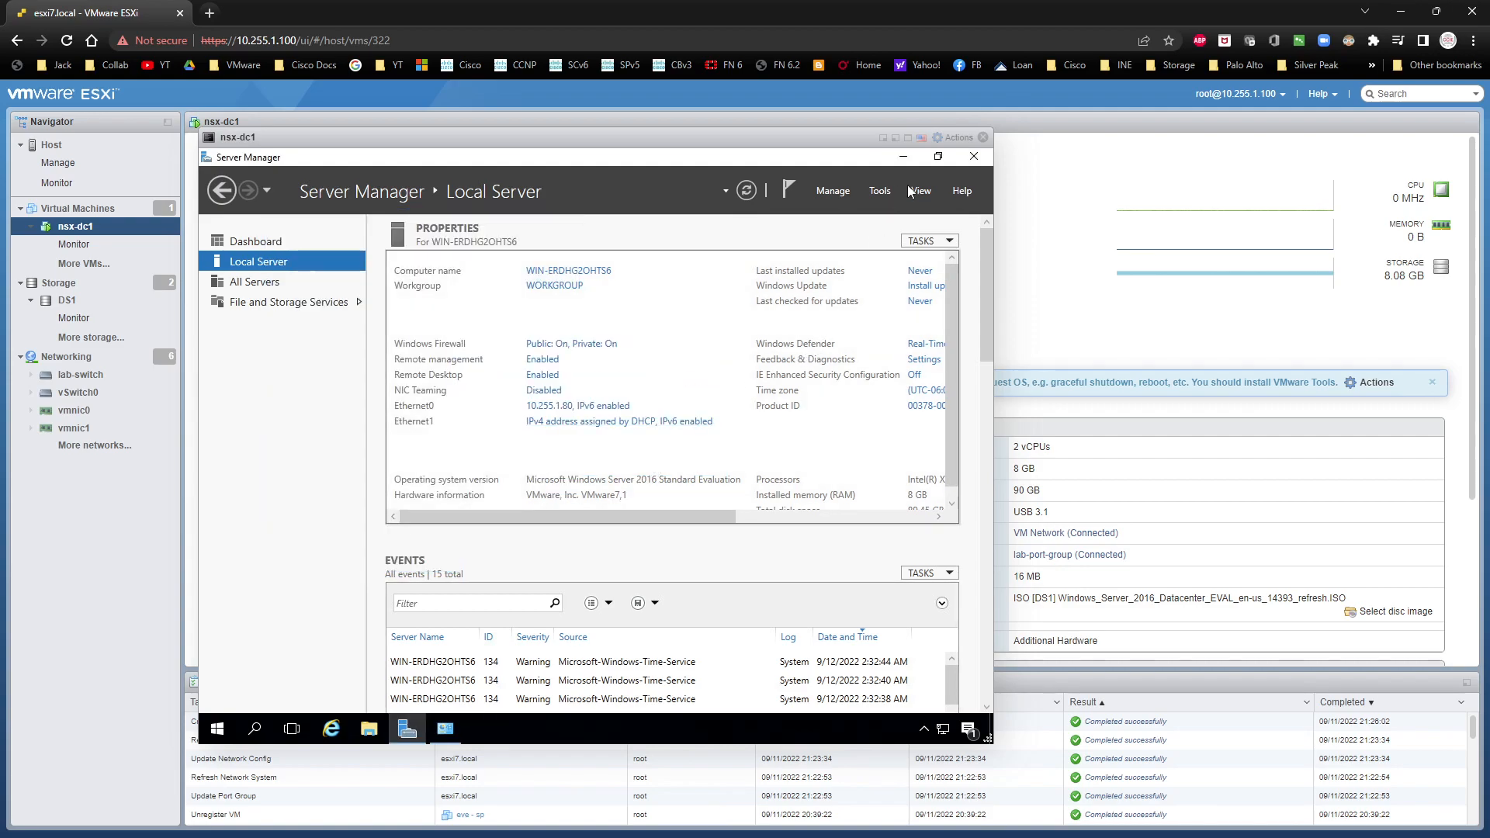
left_click(950, 137)
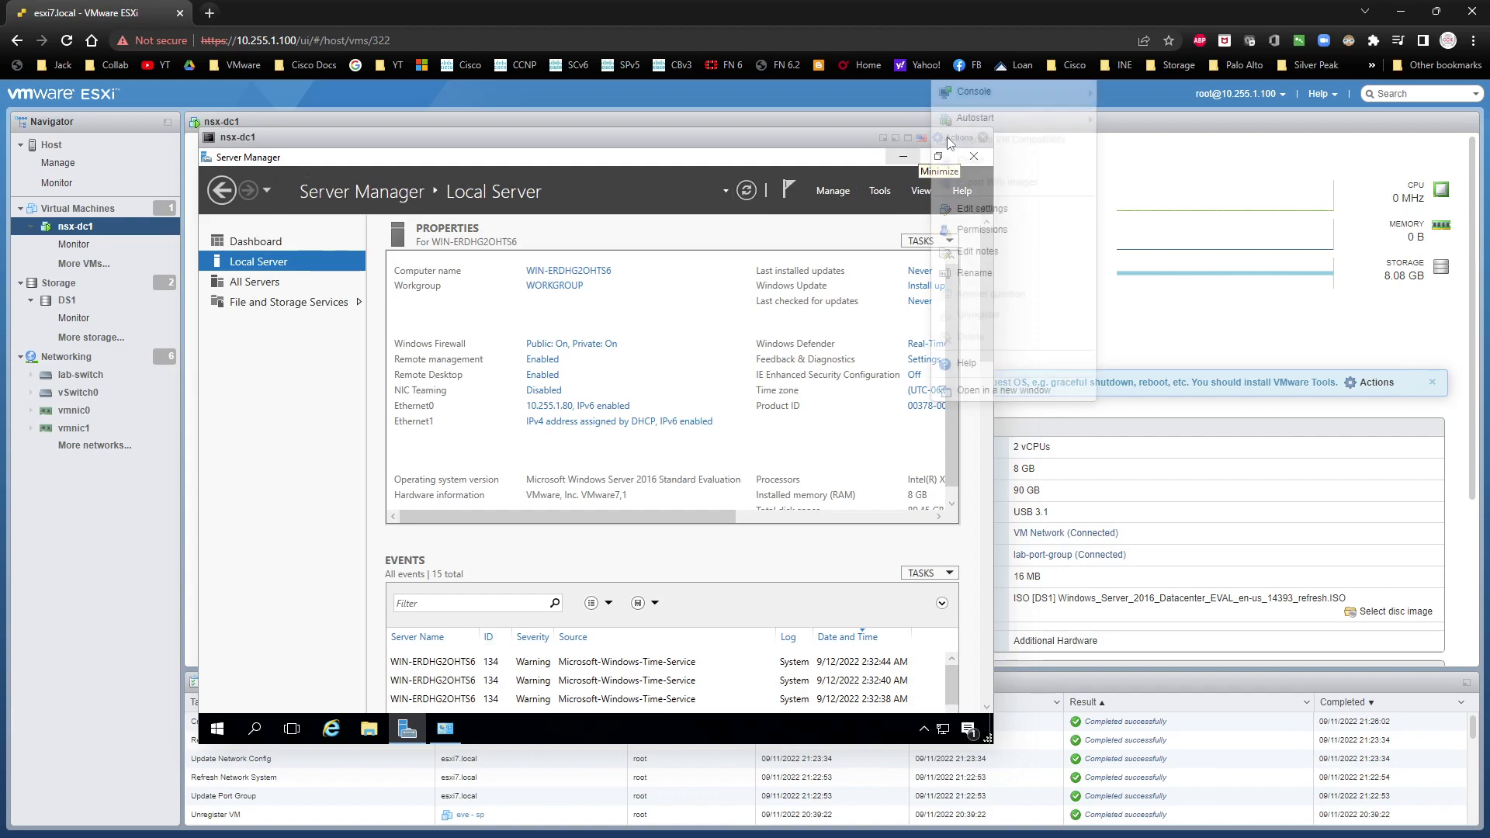
mouse_move(972, 124)
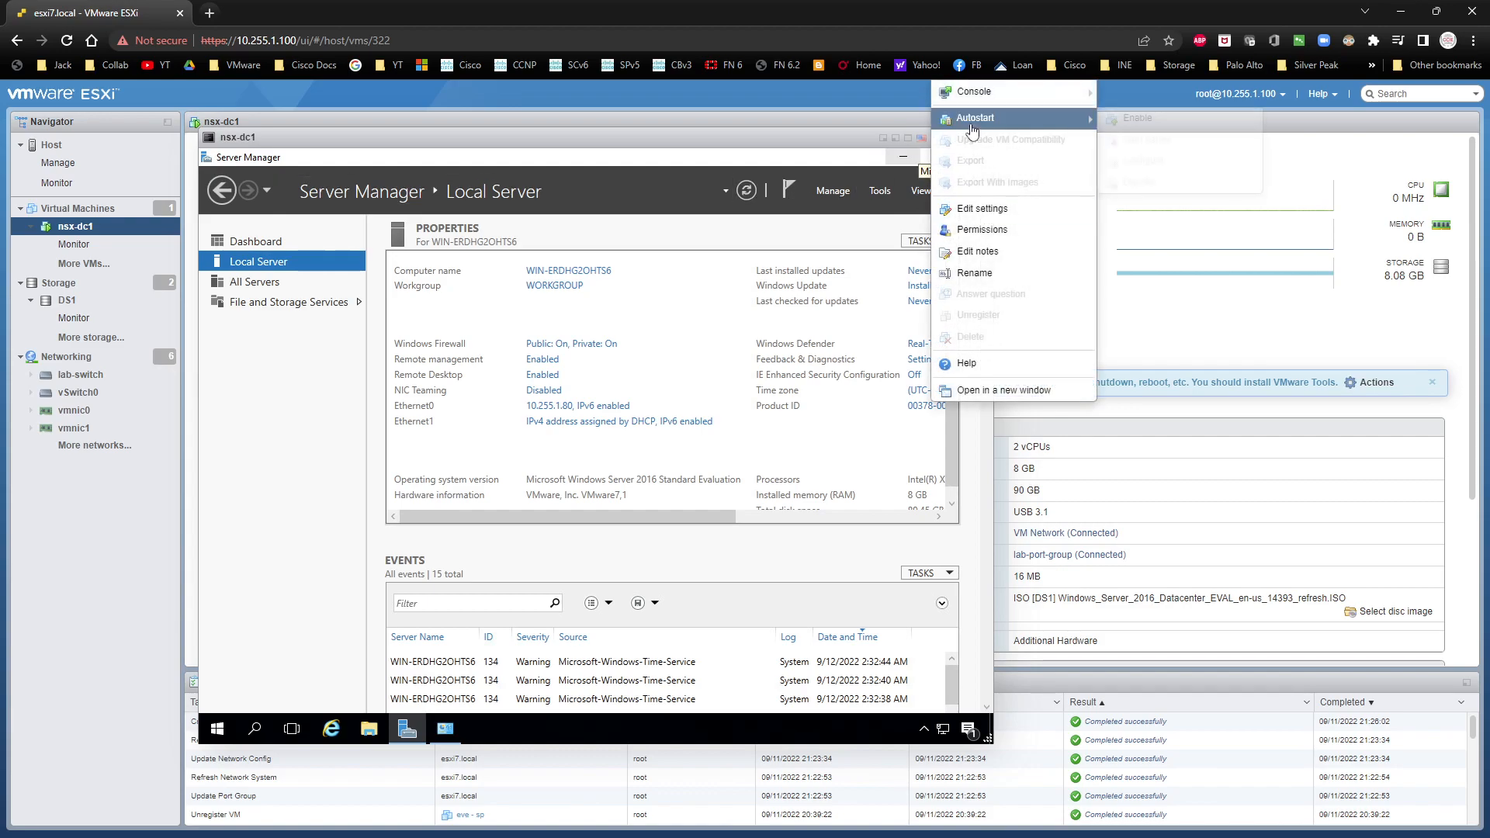
left_click(841, 162)
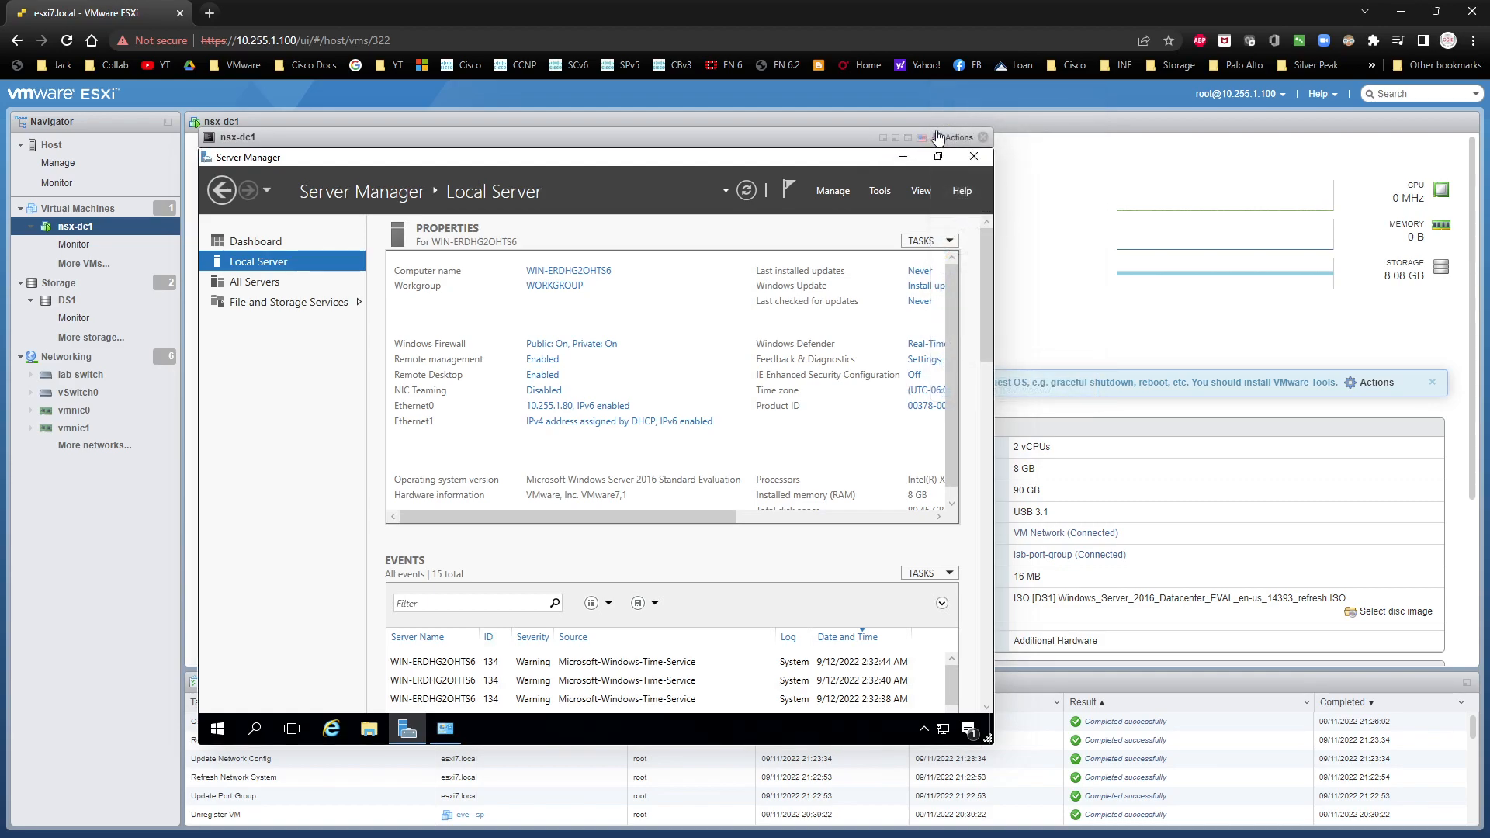
left_click(939, 137)
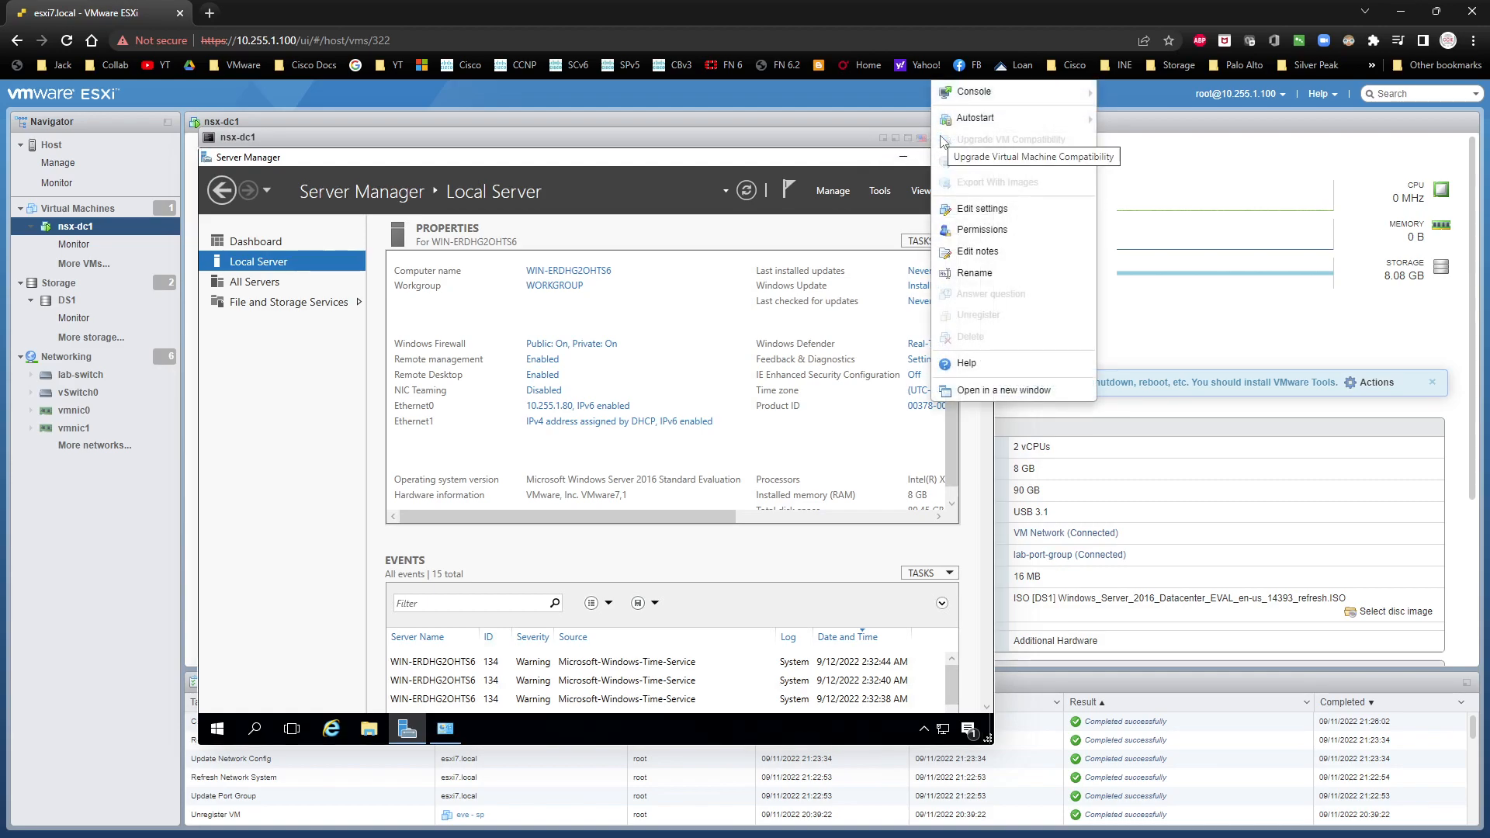
mouse_move(961, 124)
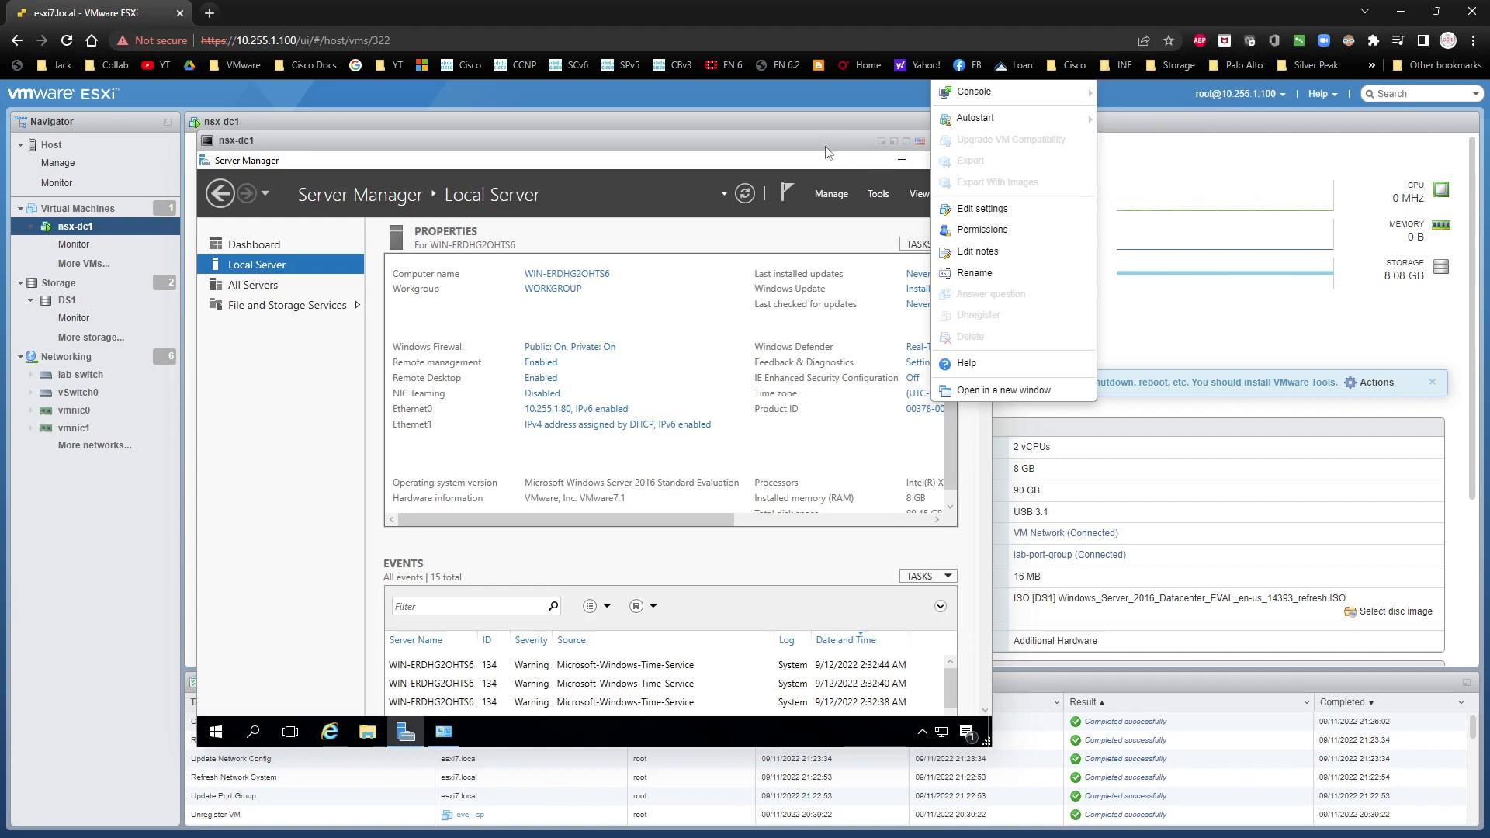
left_click(771, 173)
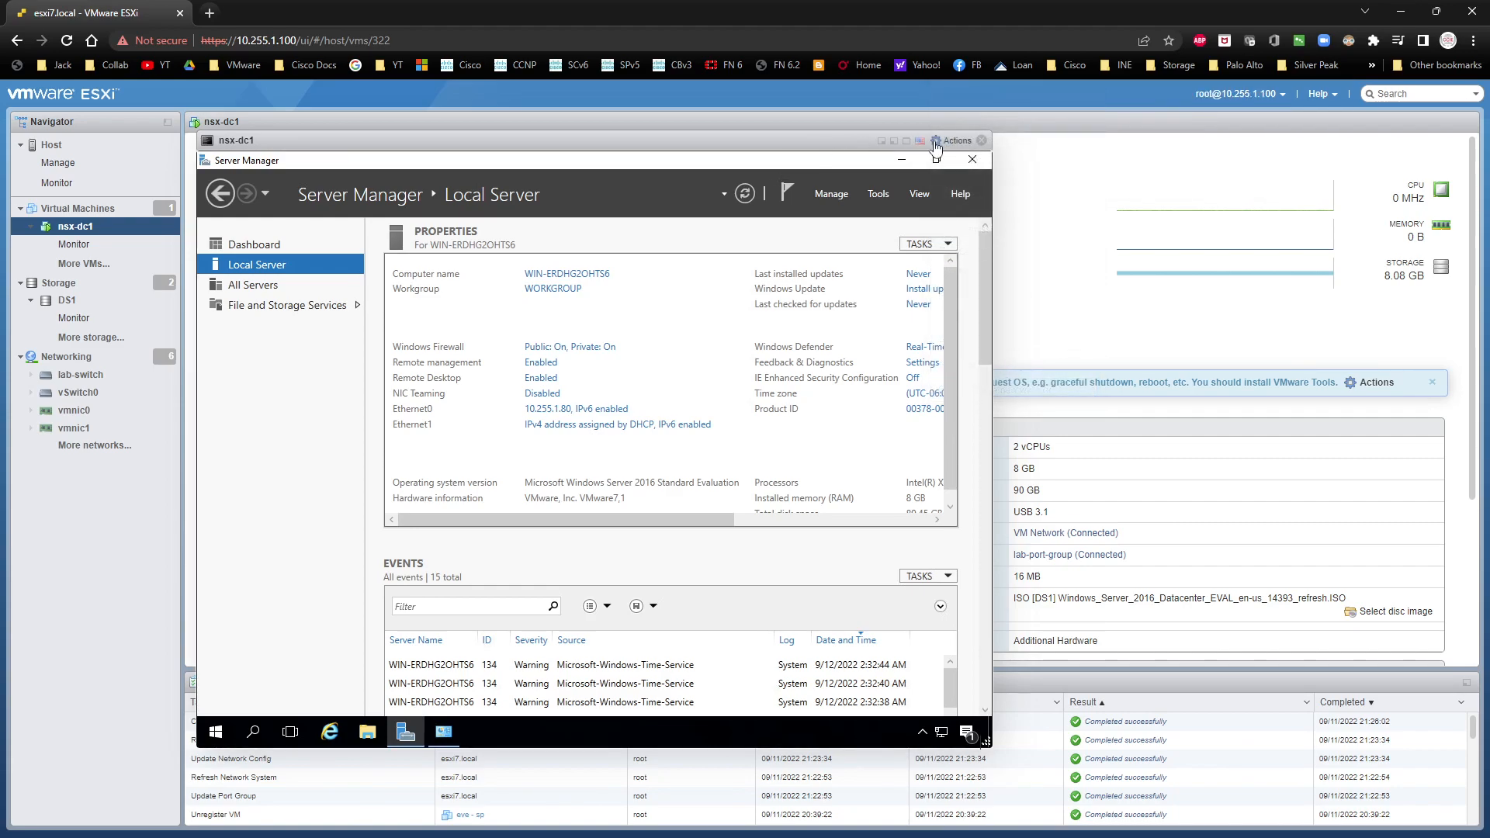
left_click_drag(322, 145, 261, 137)
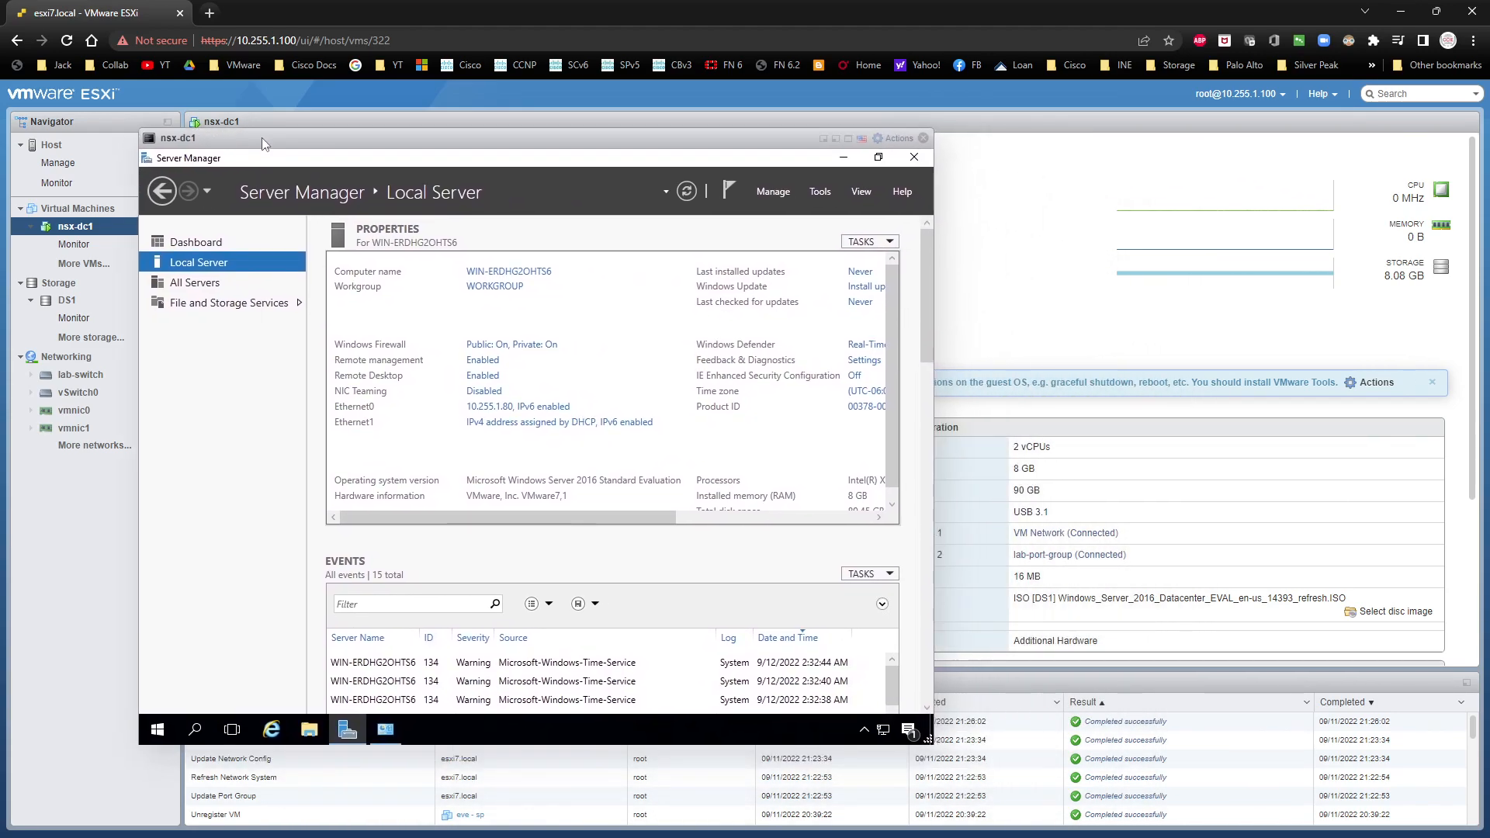
left_click(888, 139)
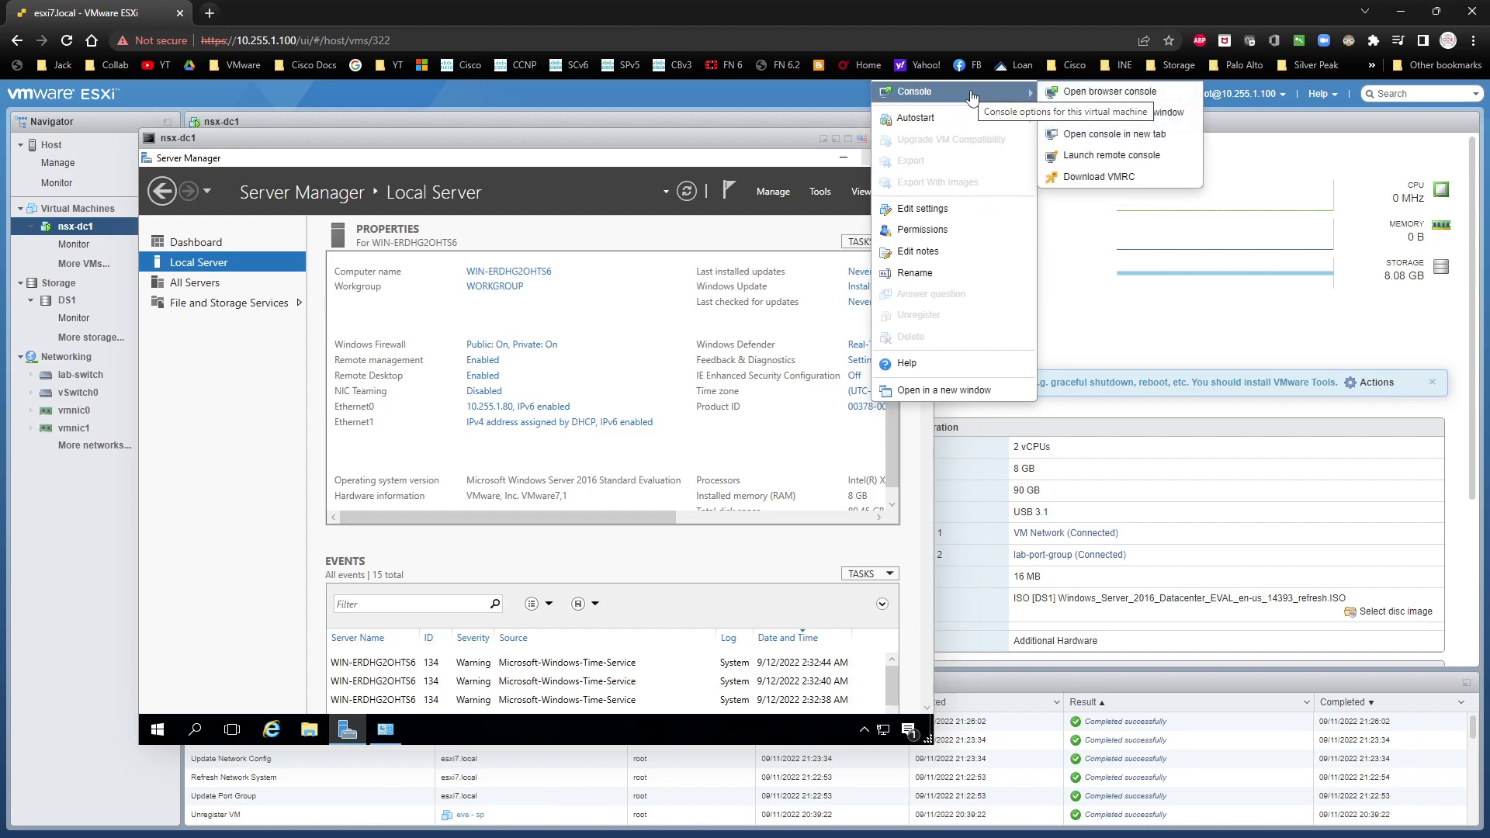
left_click(646, 151)
left_click_drag(646, 150, 736, 180)
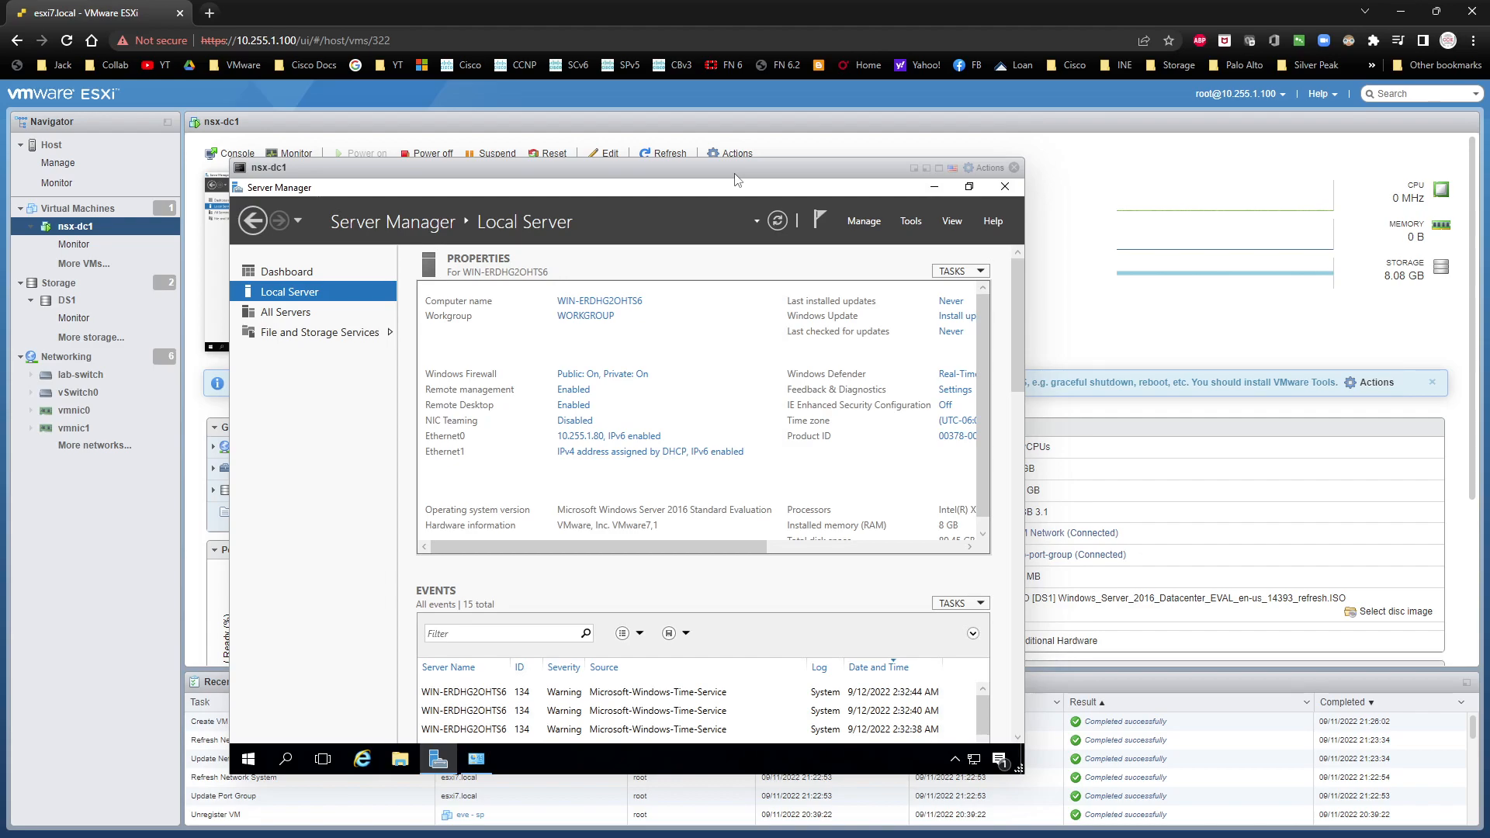
left_click(983, 169)
Step: Close the nsx-dc1 console and start the VMware Tools installation for the virtual machine from the ESXi host
left_click(1015, 169)
left_click(741, 155)
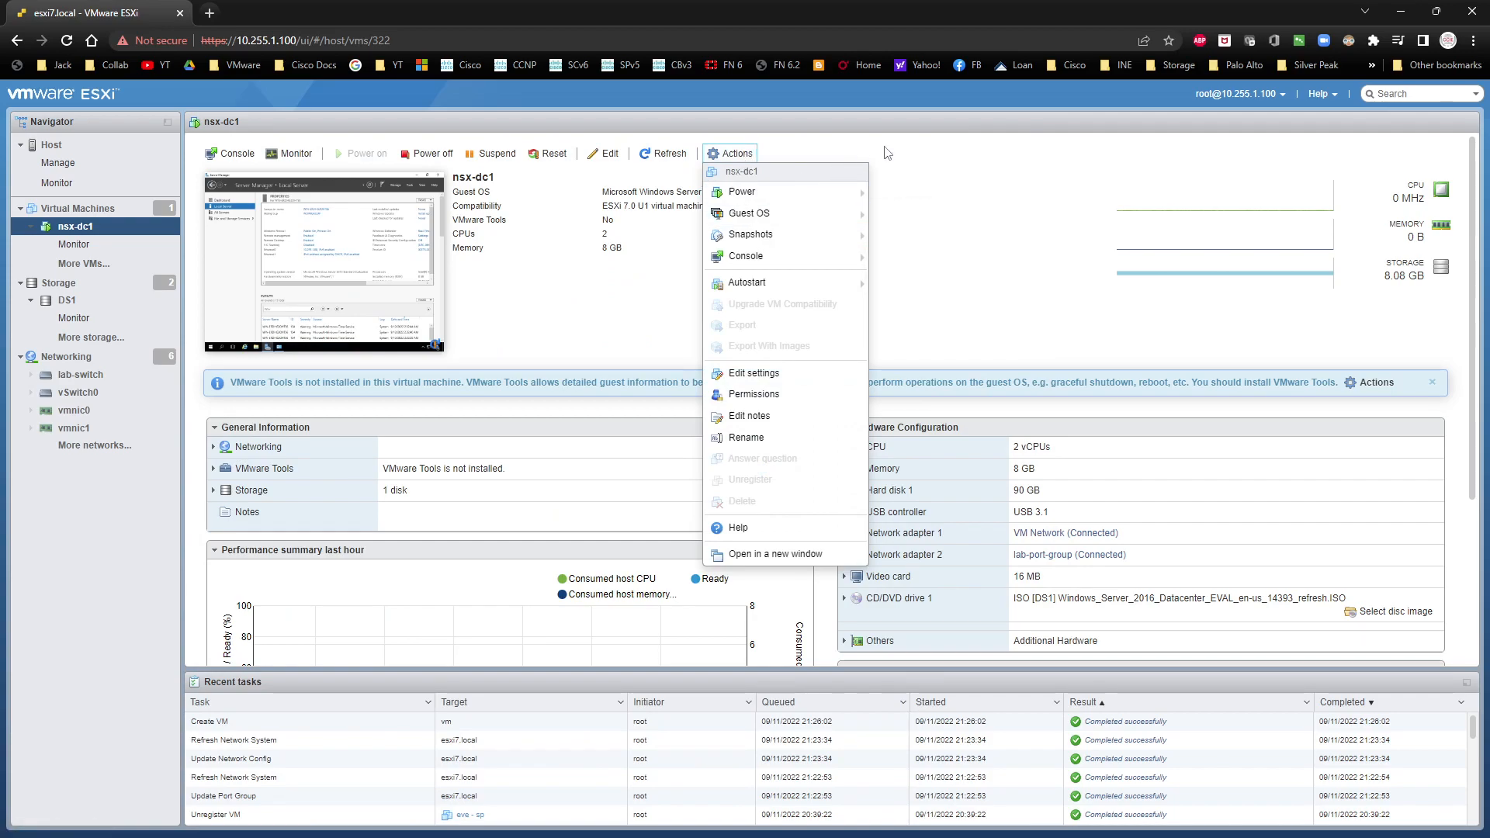
mouse_move(853, 213)
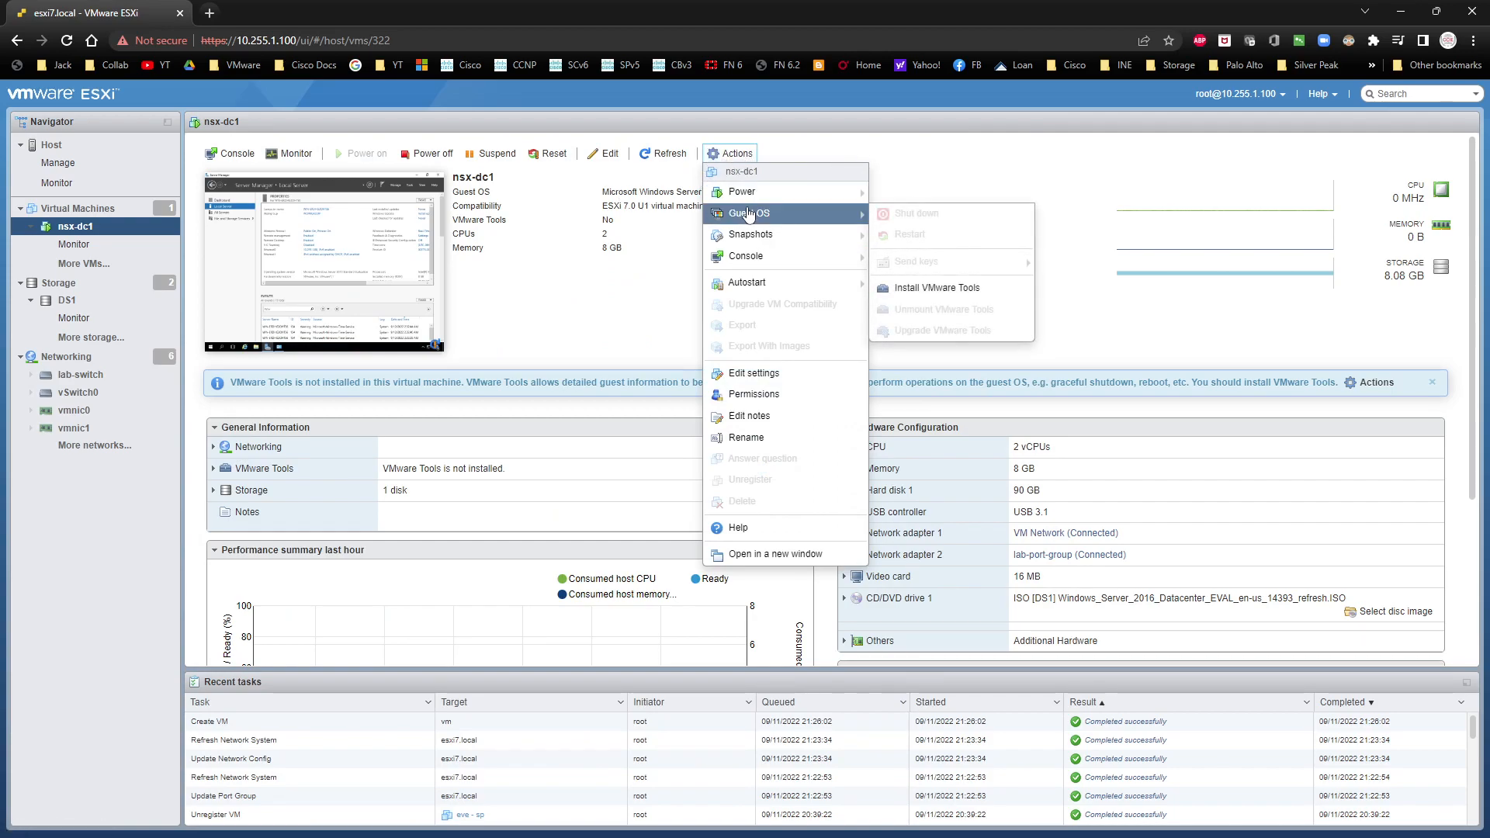
left_click(923, 288)
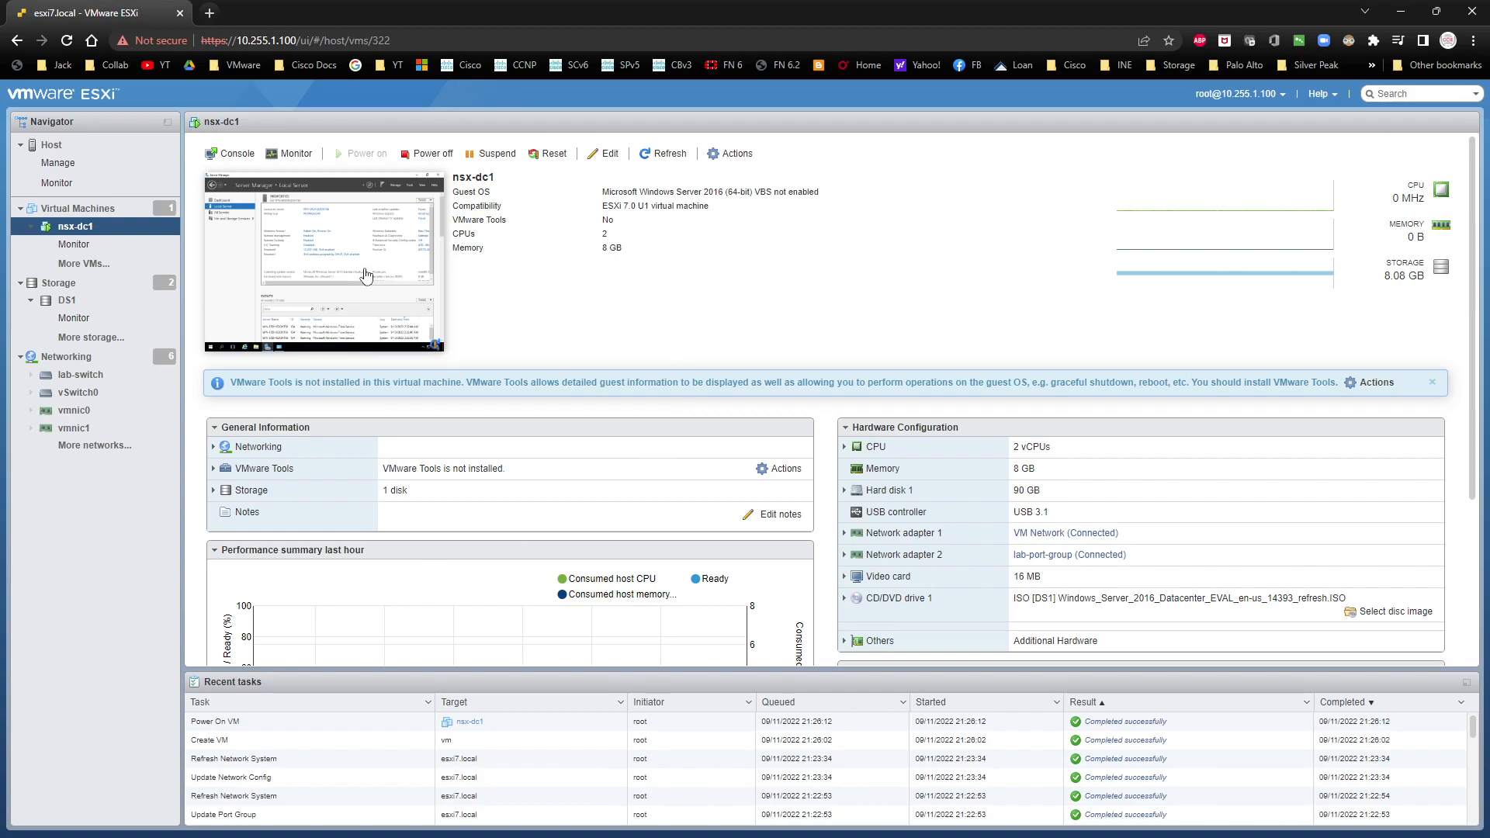
Step: Install VMware Tools in nsx-dc1 from the mounted disc with the default options, restart the server, and close its console
left_click(318, 262)
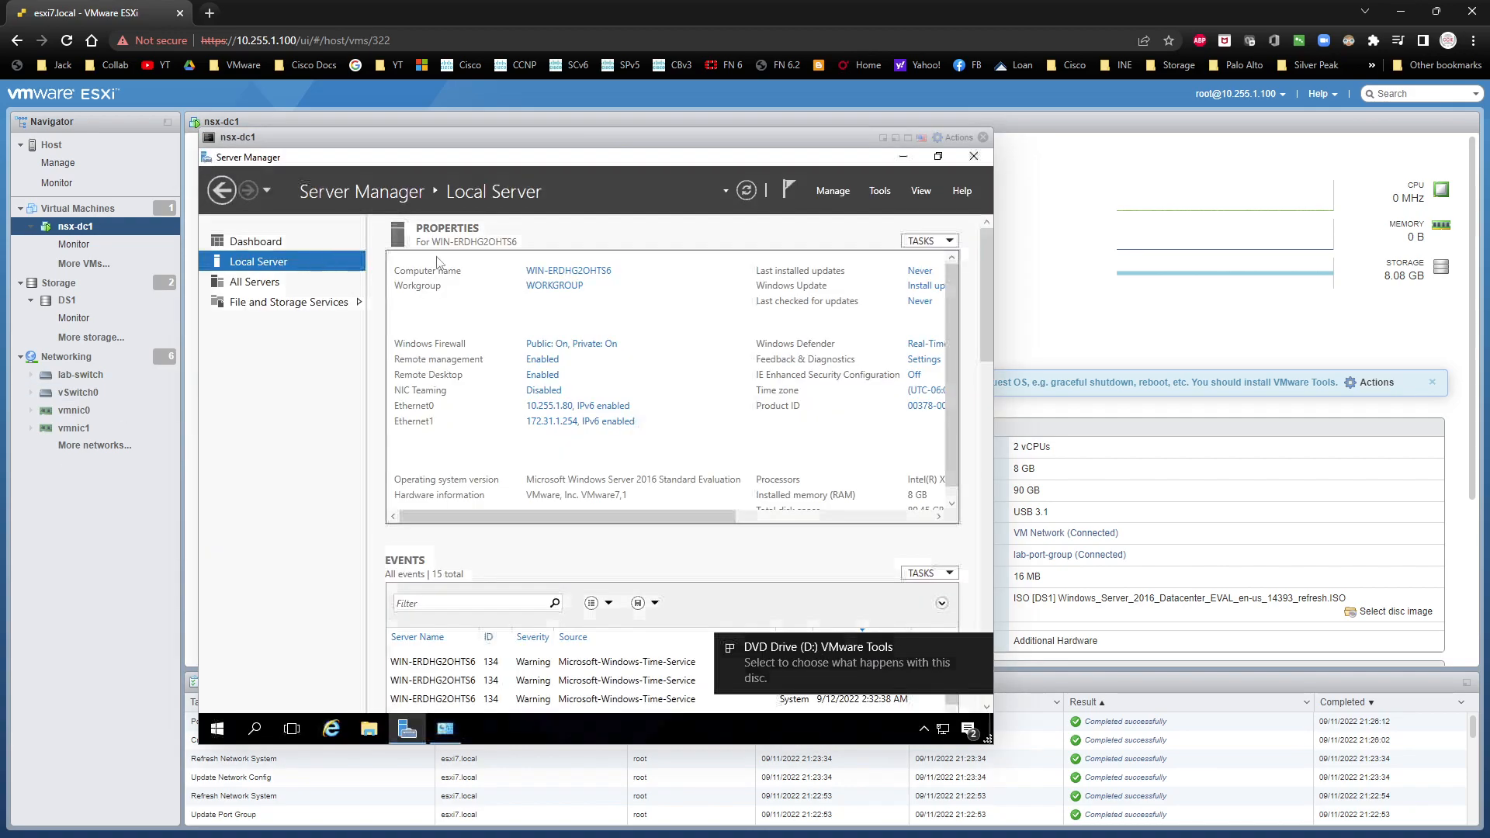
left_click(814, 645)
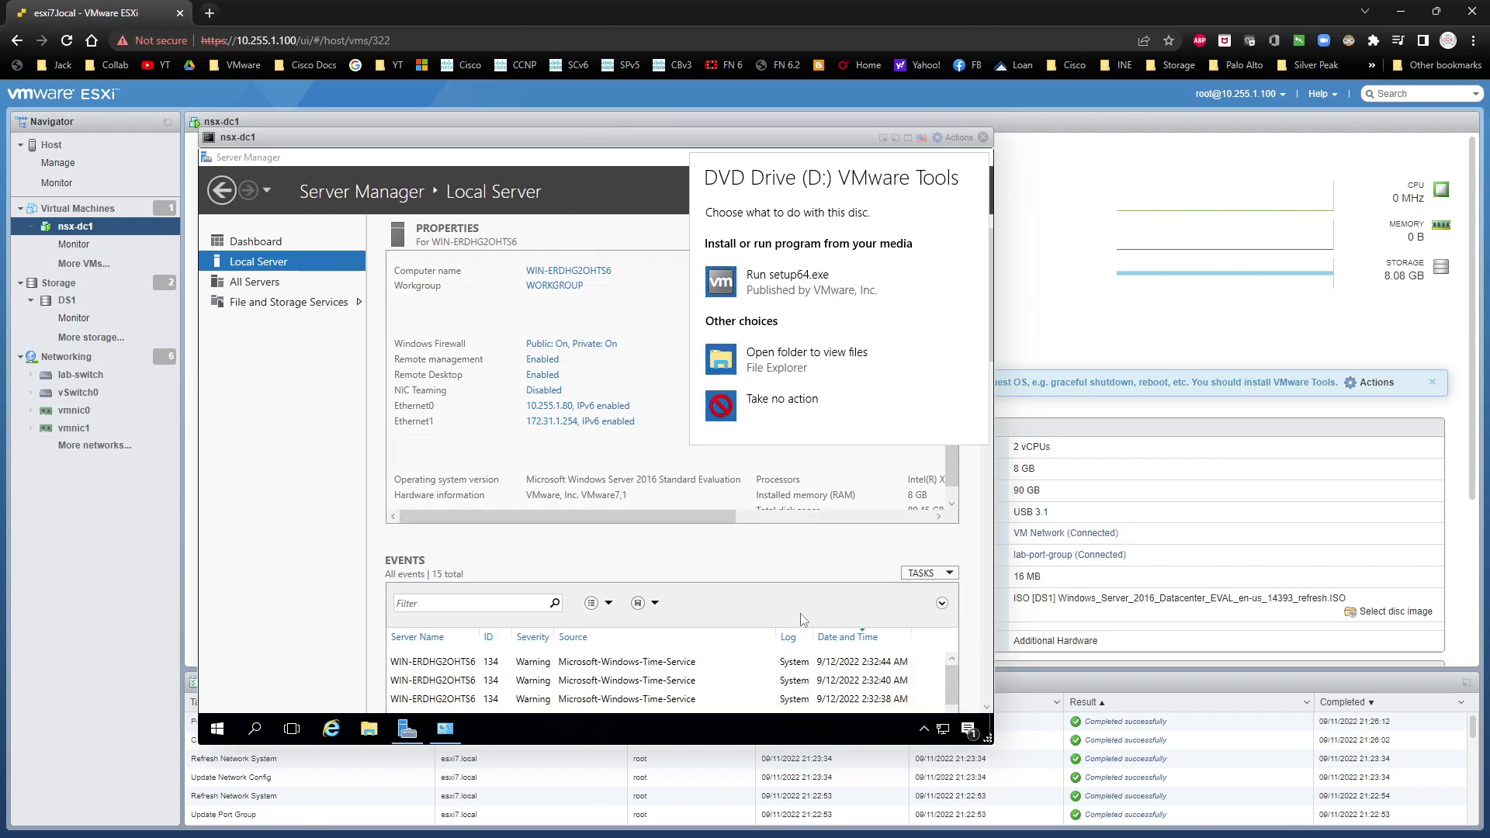
left_click(799, 294)
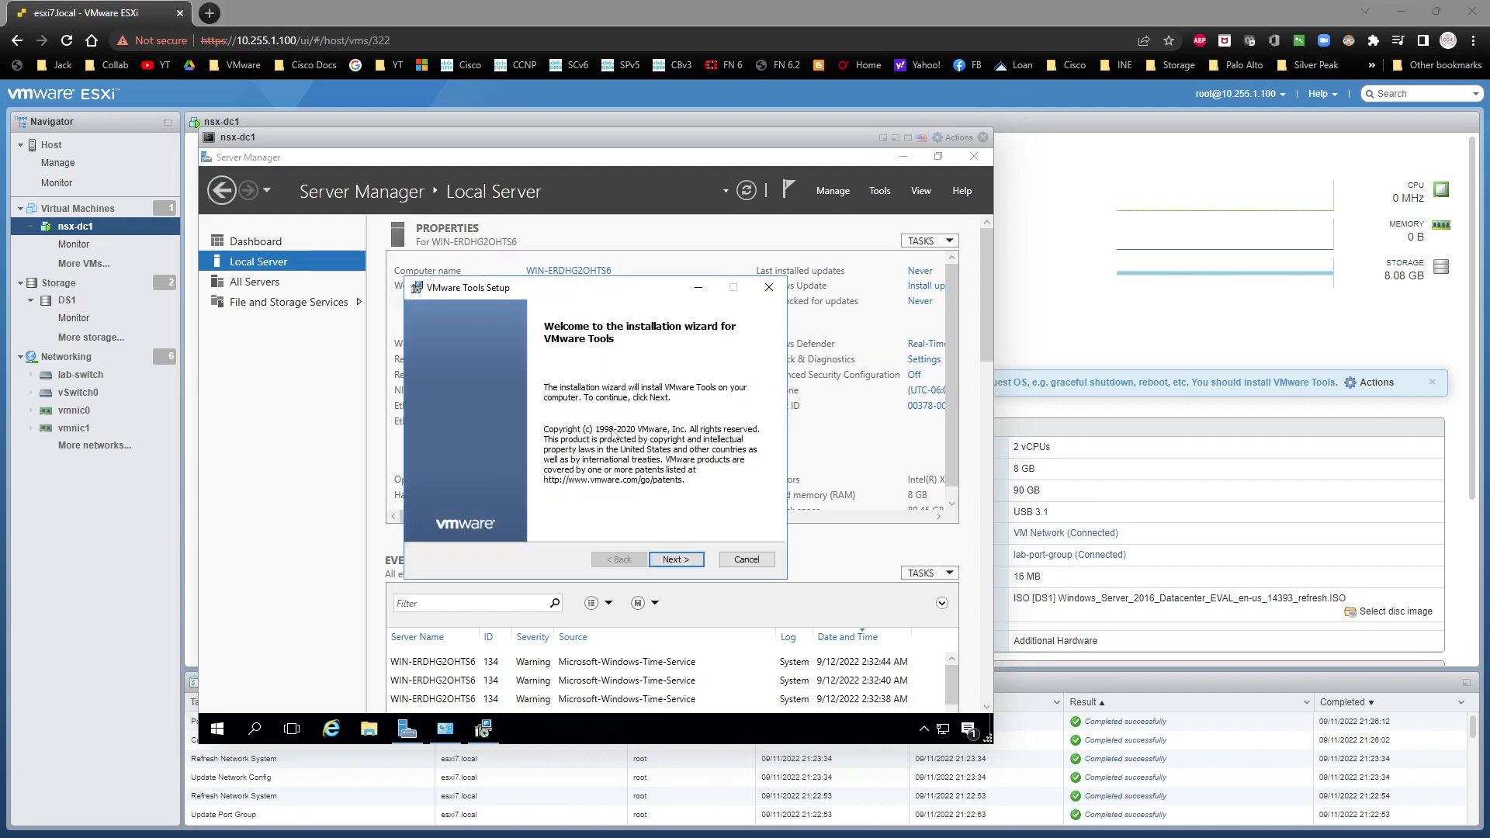
left_click(673, 560)
left_click(673, 560)
left_click(674, 560)
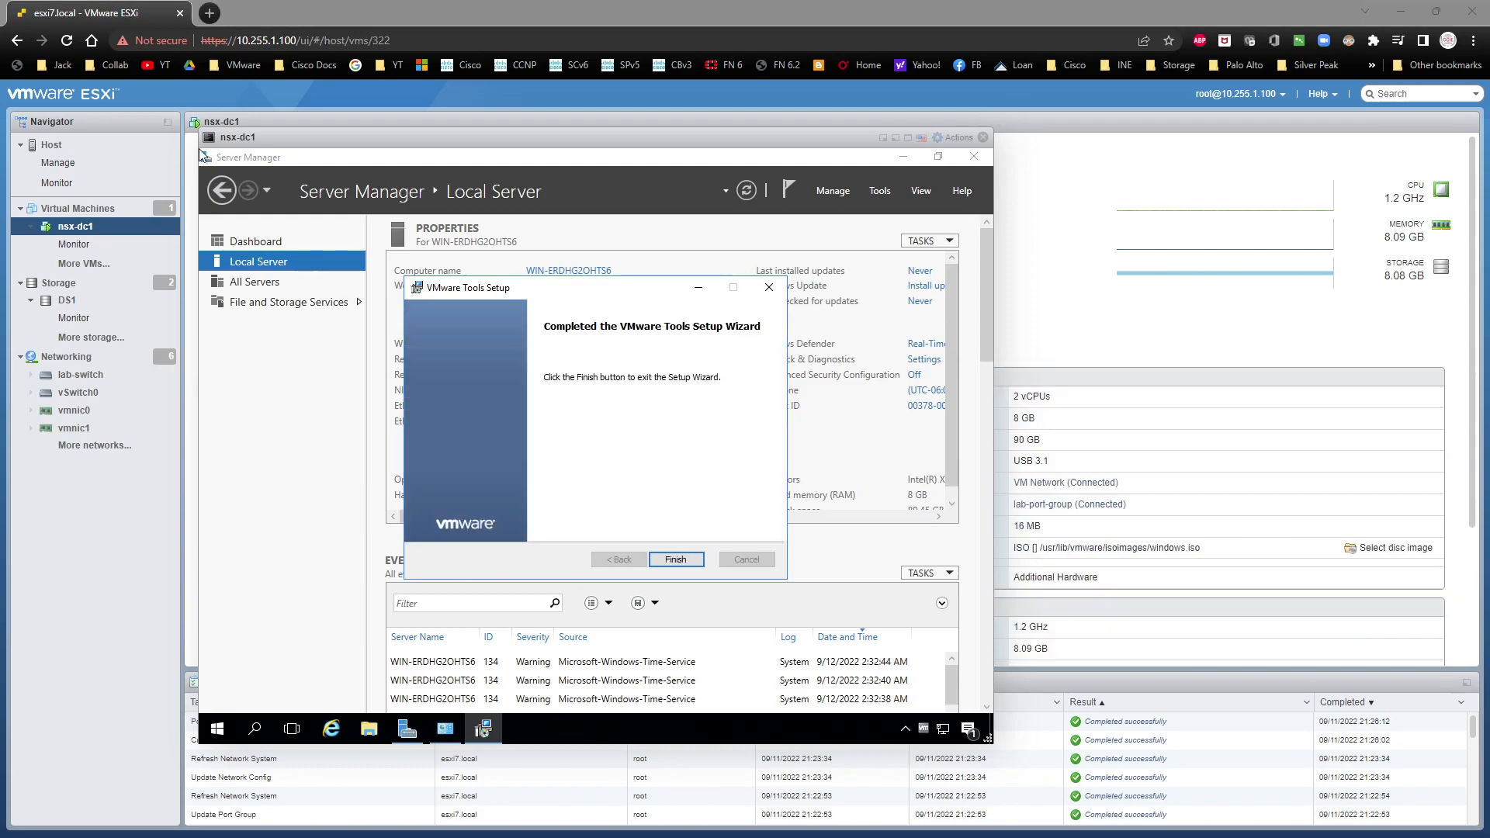
left_click(688, 563)
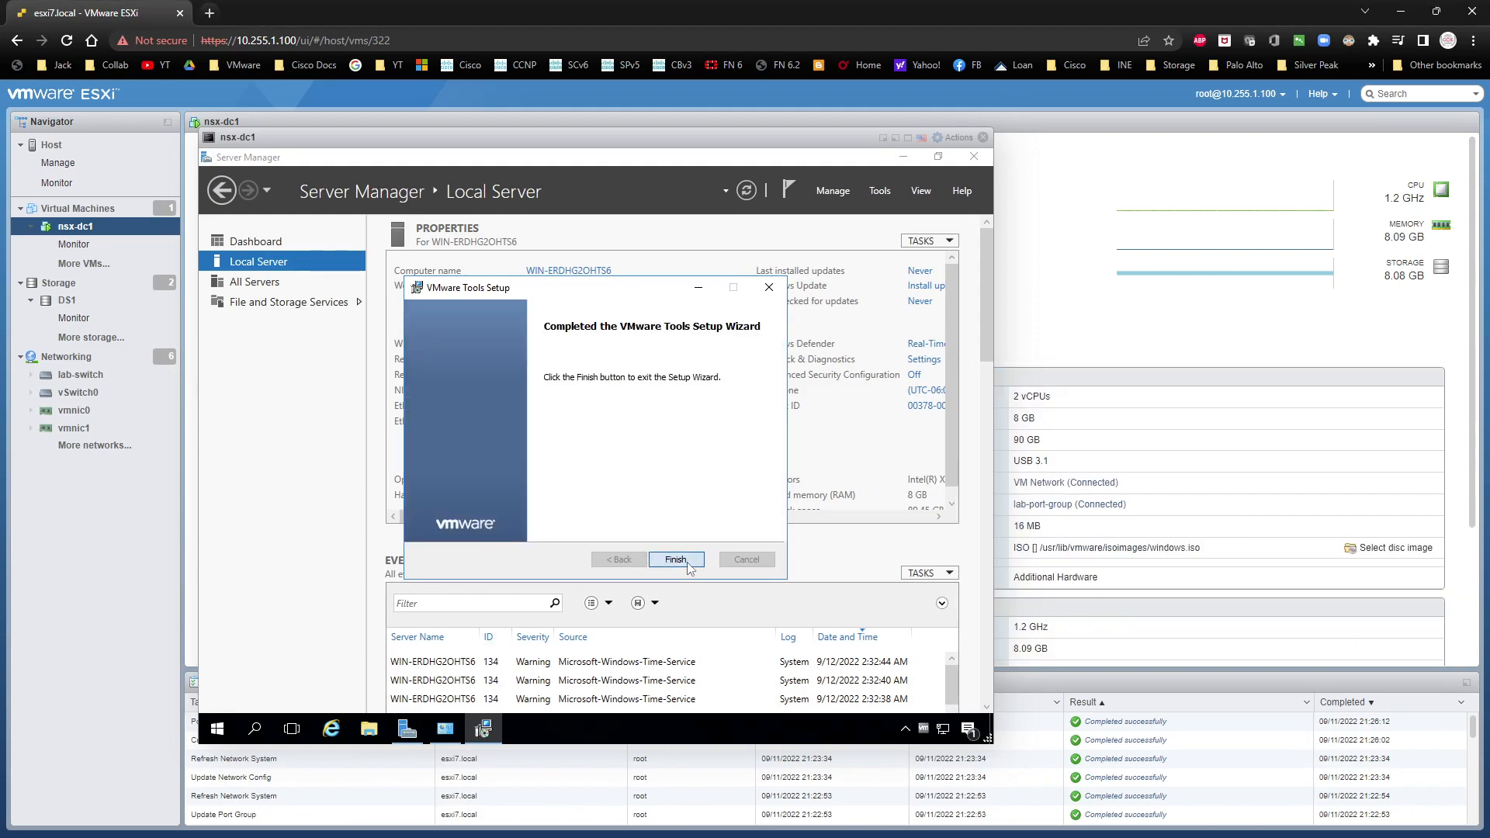
left_click(543, 476)
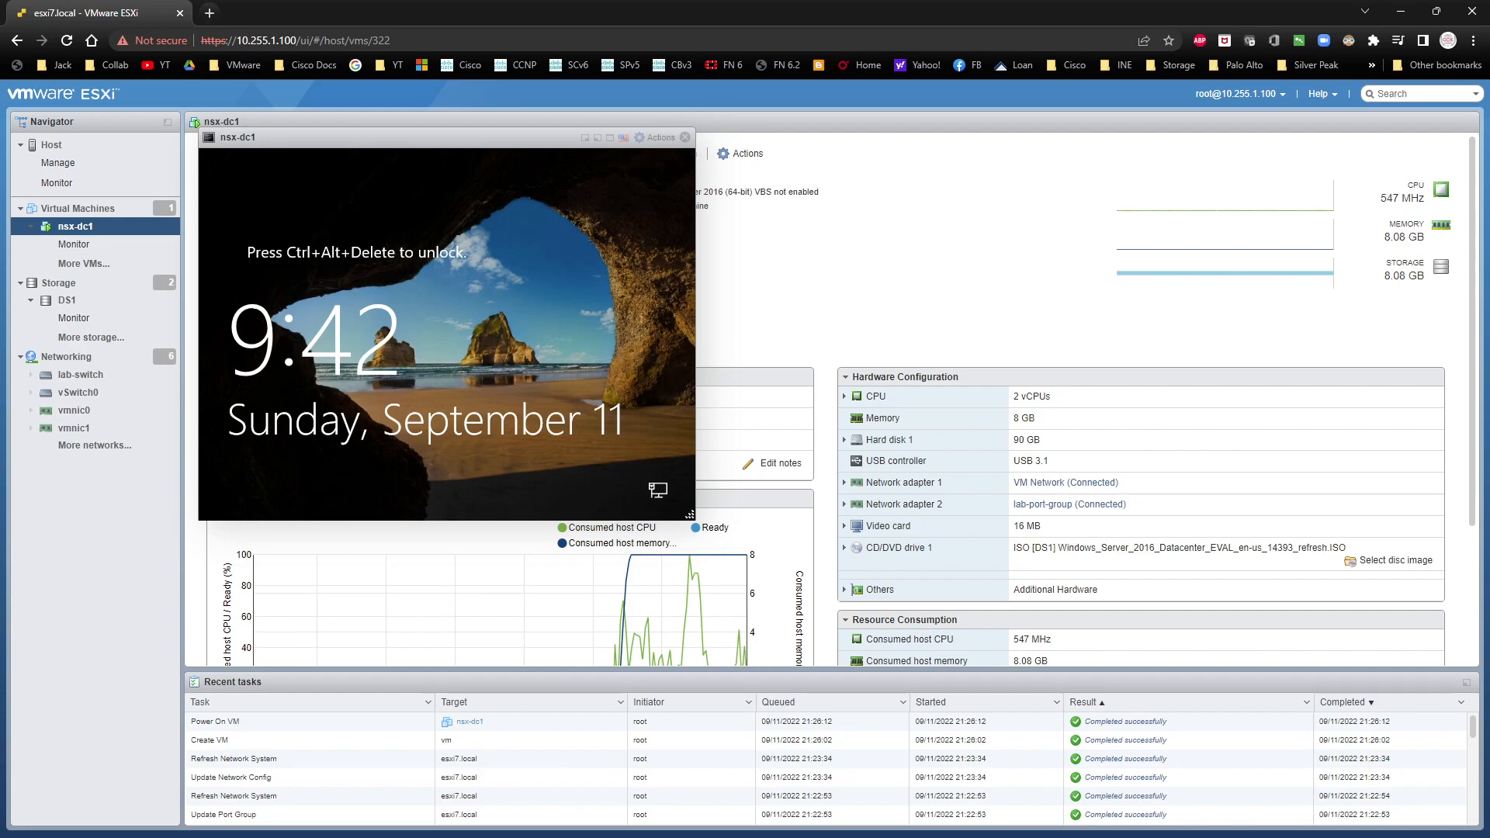
left_click(685, 138)
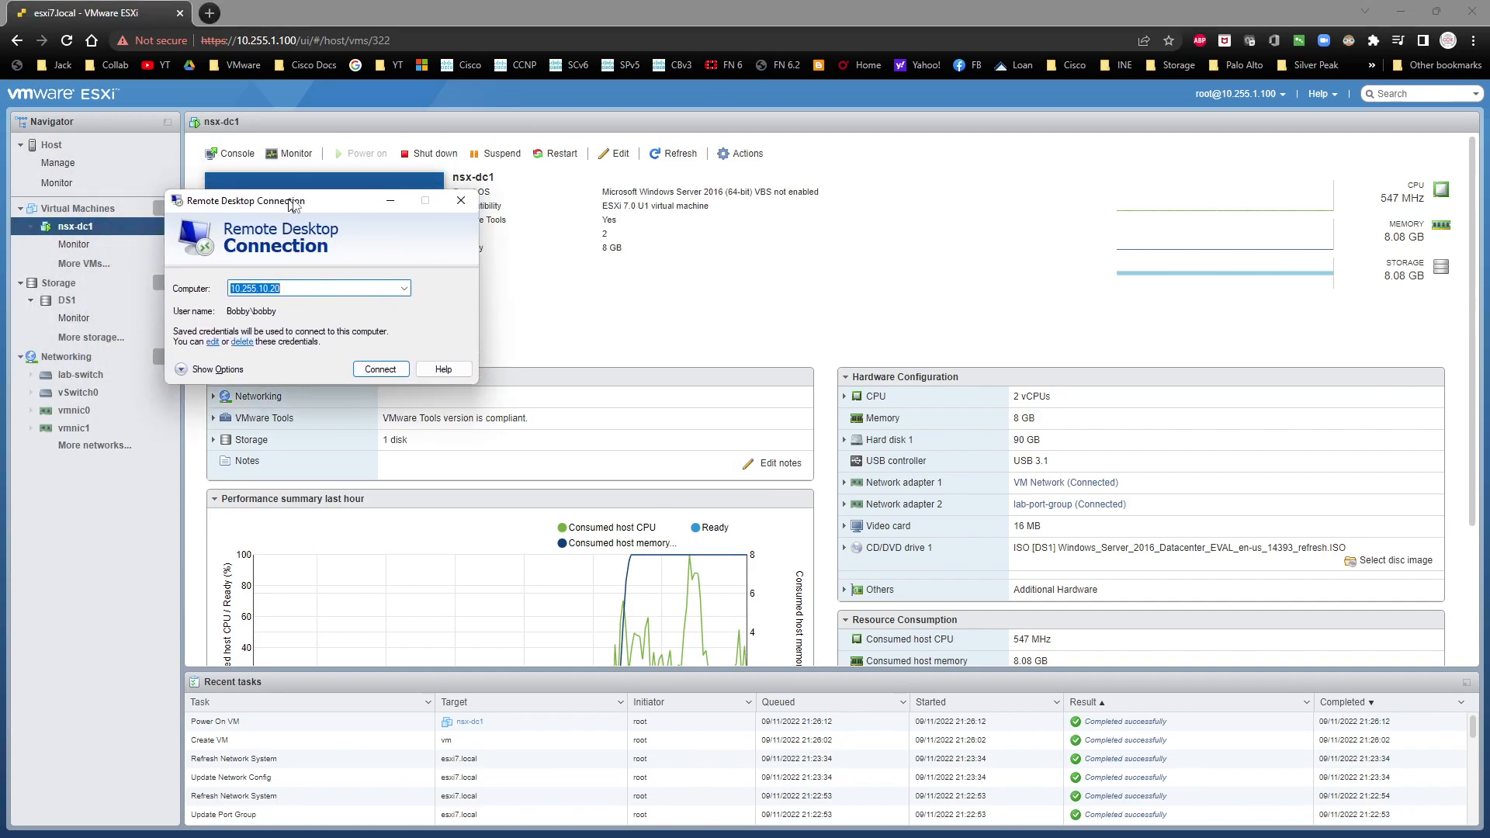
Step: Start a Remote Desktop connection to 10.255.1.80 after deleting the saved credentials for that computer
left_click(341, 290)
key("BackSpace")
key("BackSpace")
key("BackSpace")
key("BackSpace")
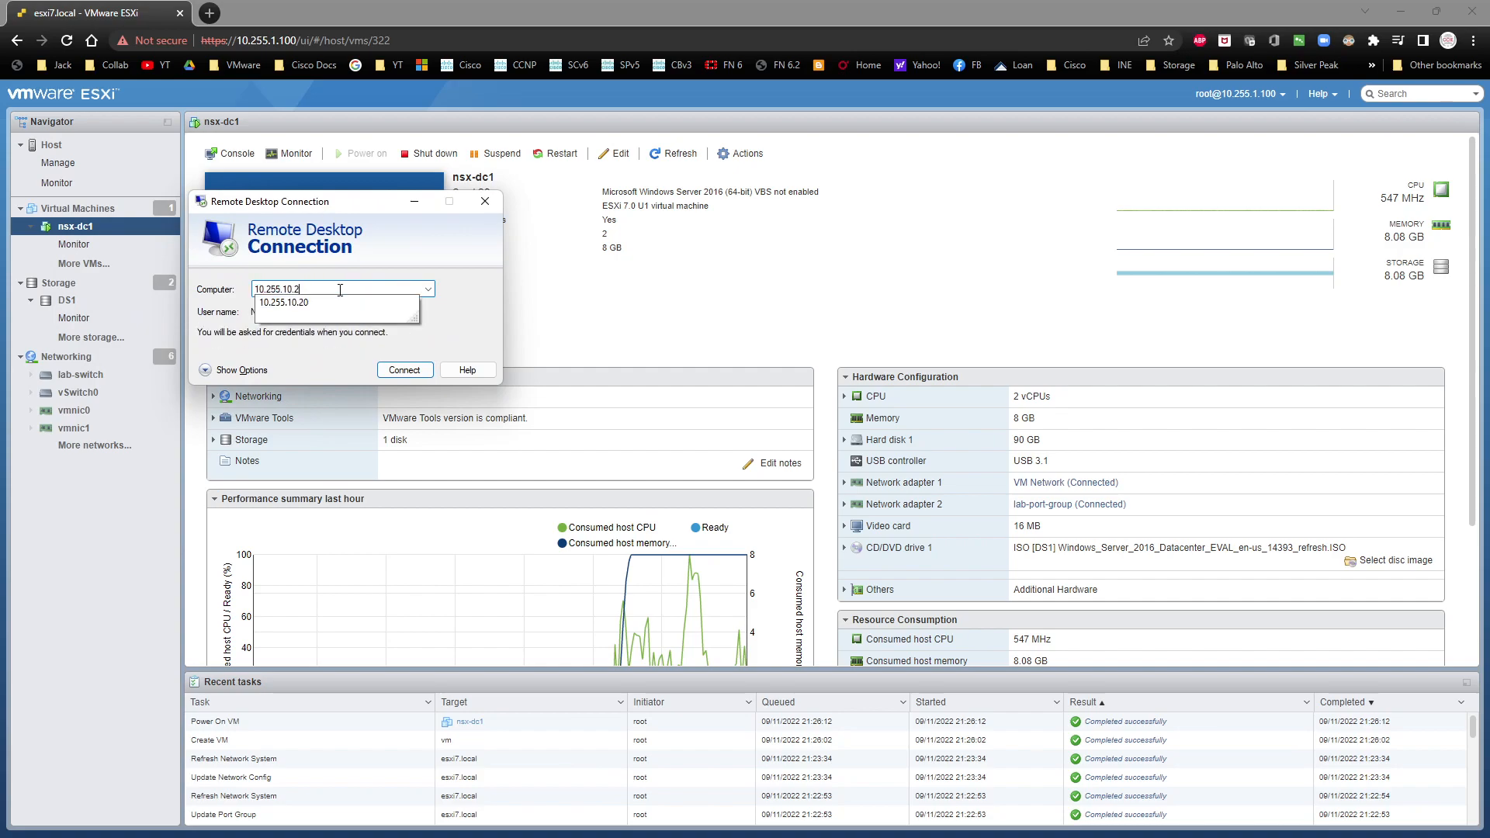
type(".80")
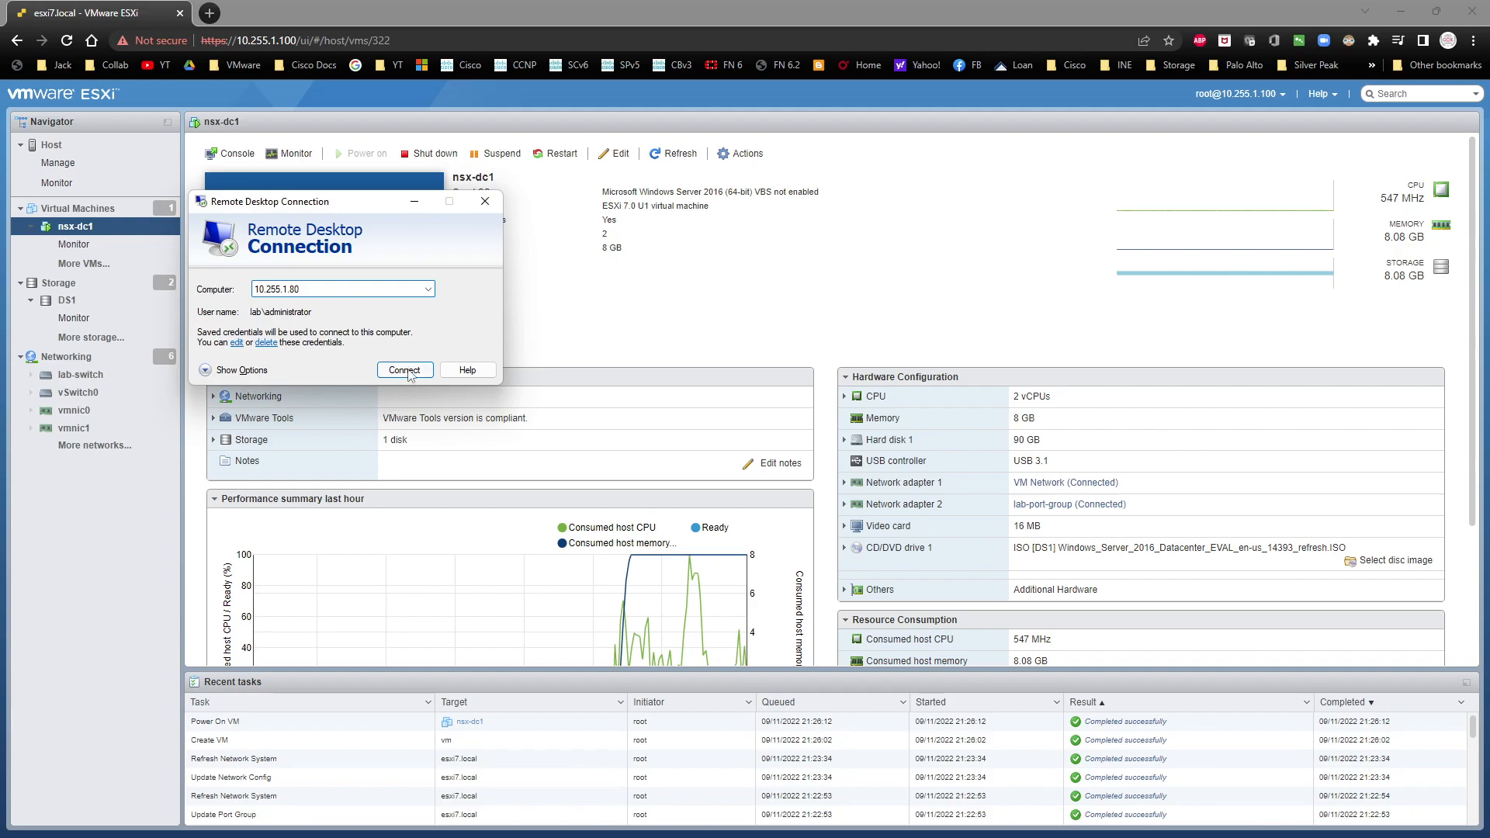
left_click(267, 342)
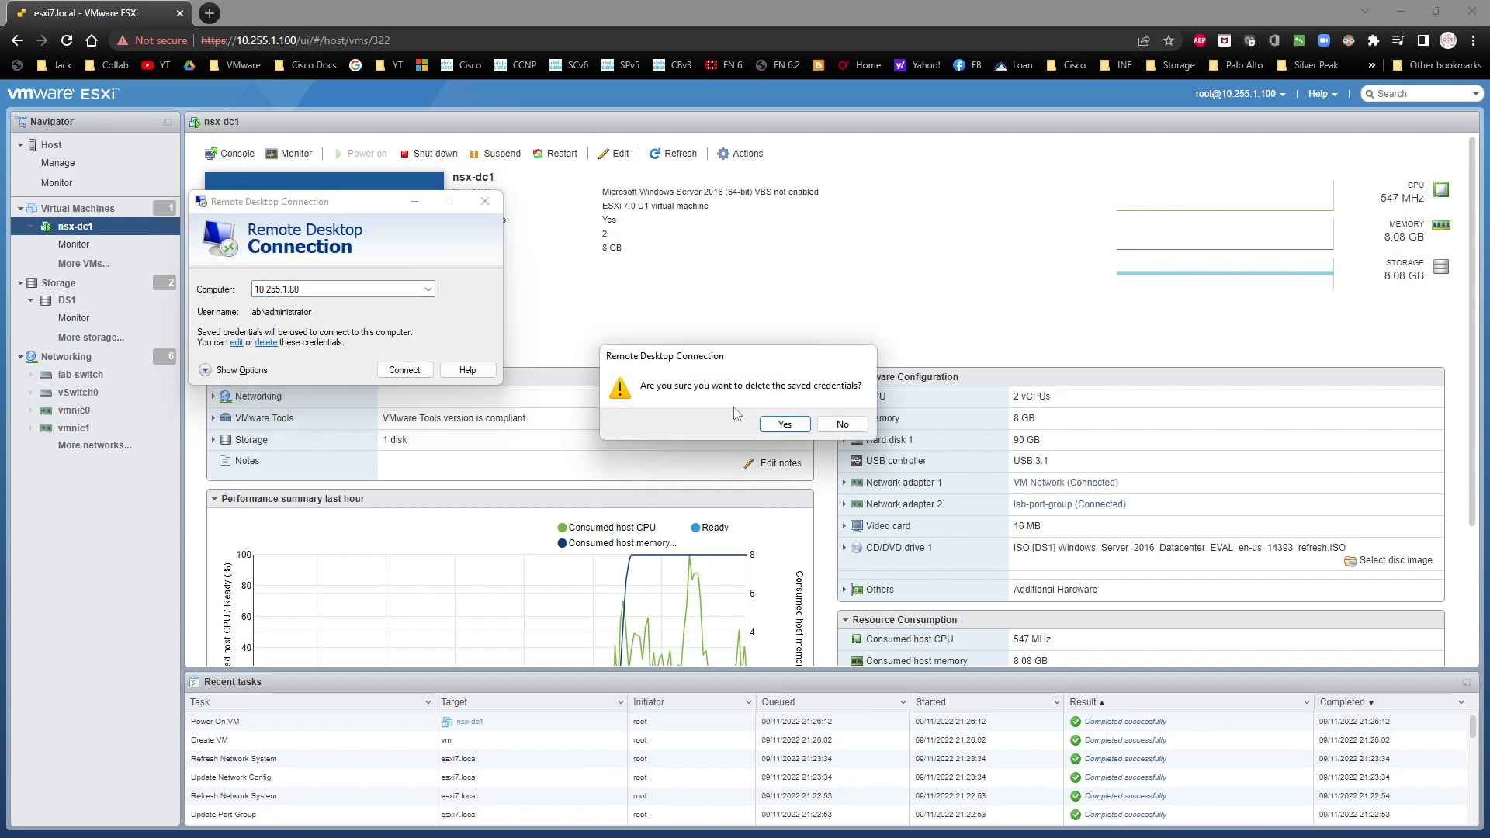
left_click(786, 424)
left_click(407, 371)
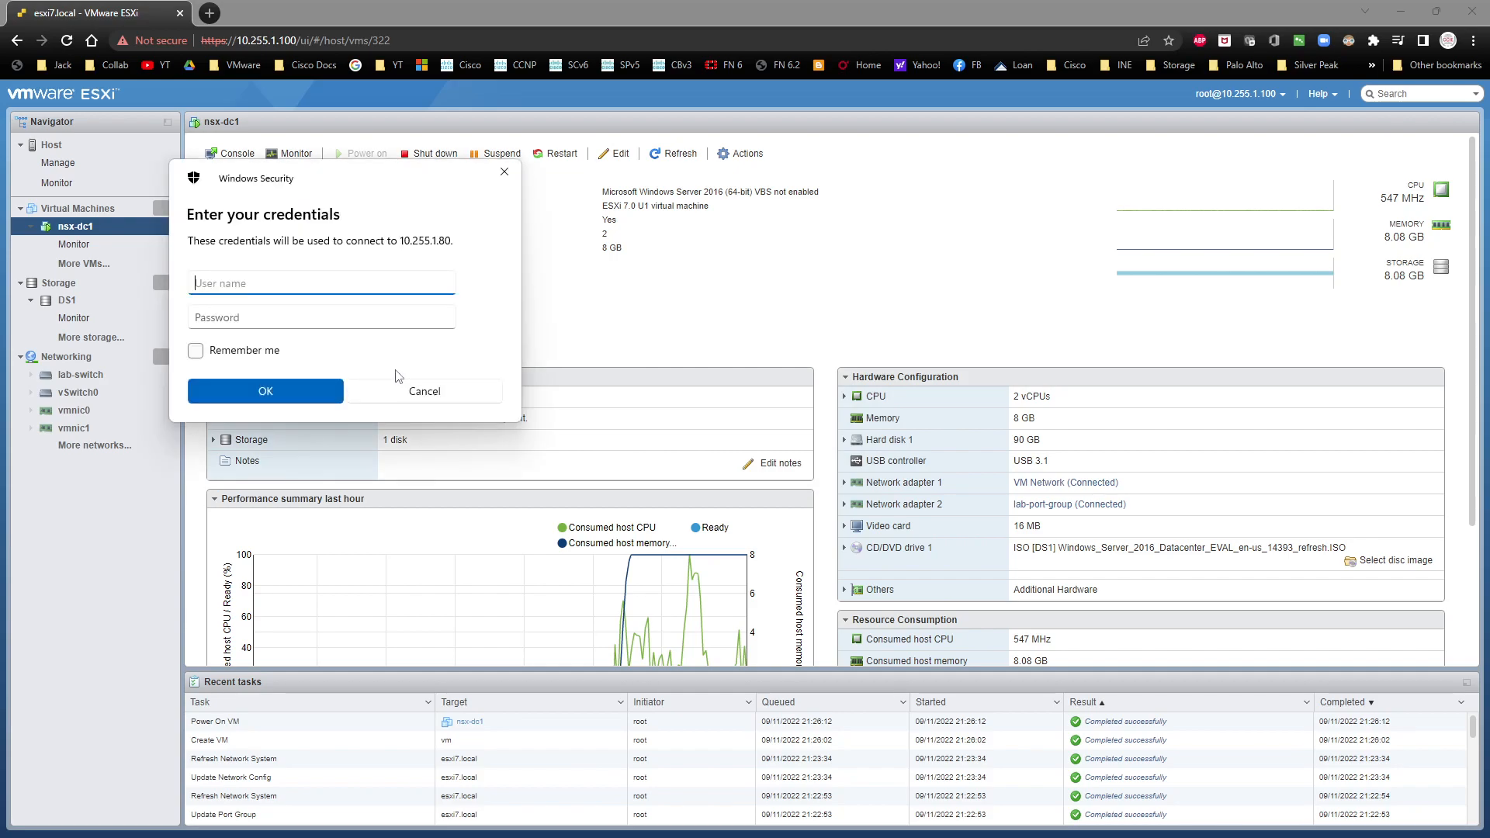
Step: Sign in as administrator with the account password, remember the credentials, and accept the server's certificate without being asked again
type("administrator")
key("Tab")
type("•")
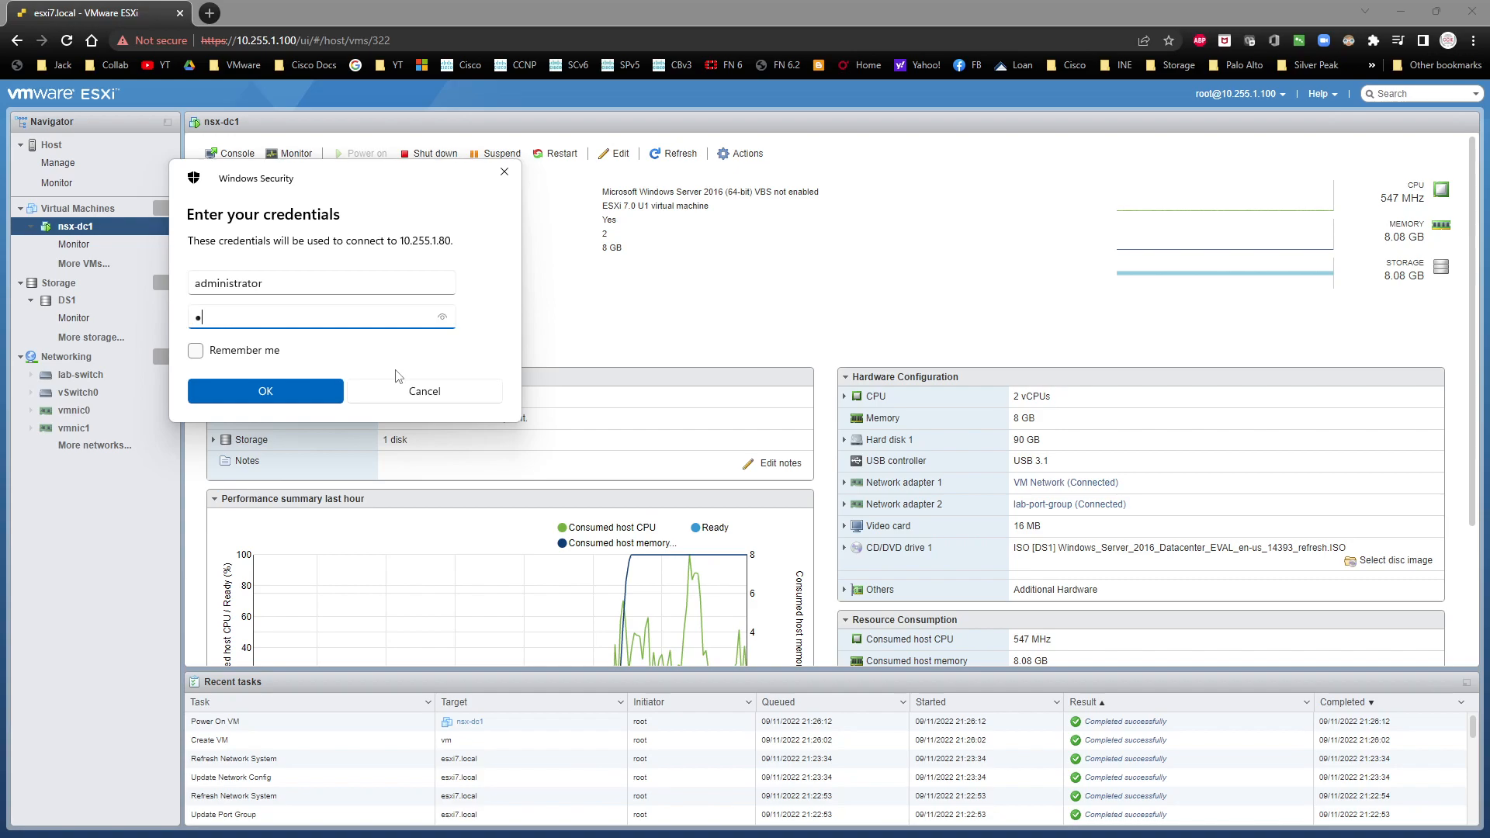
key("Tab")
key("space")
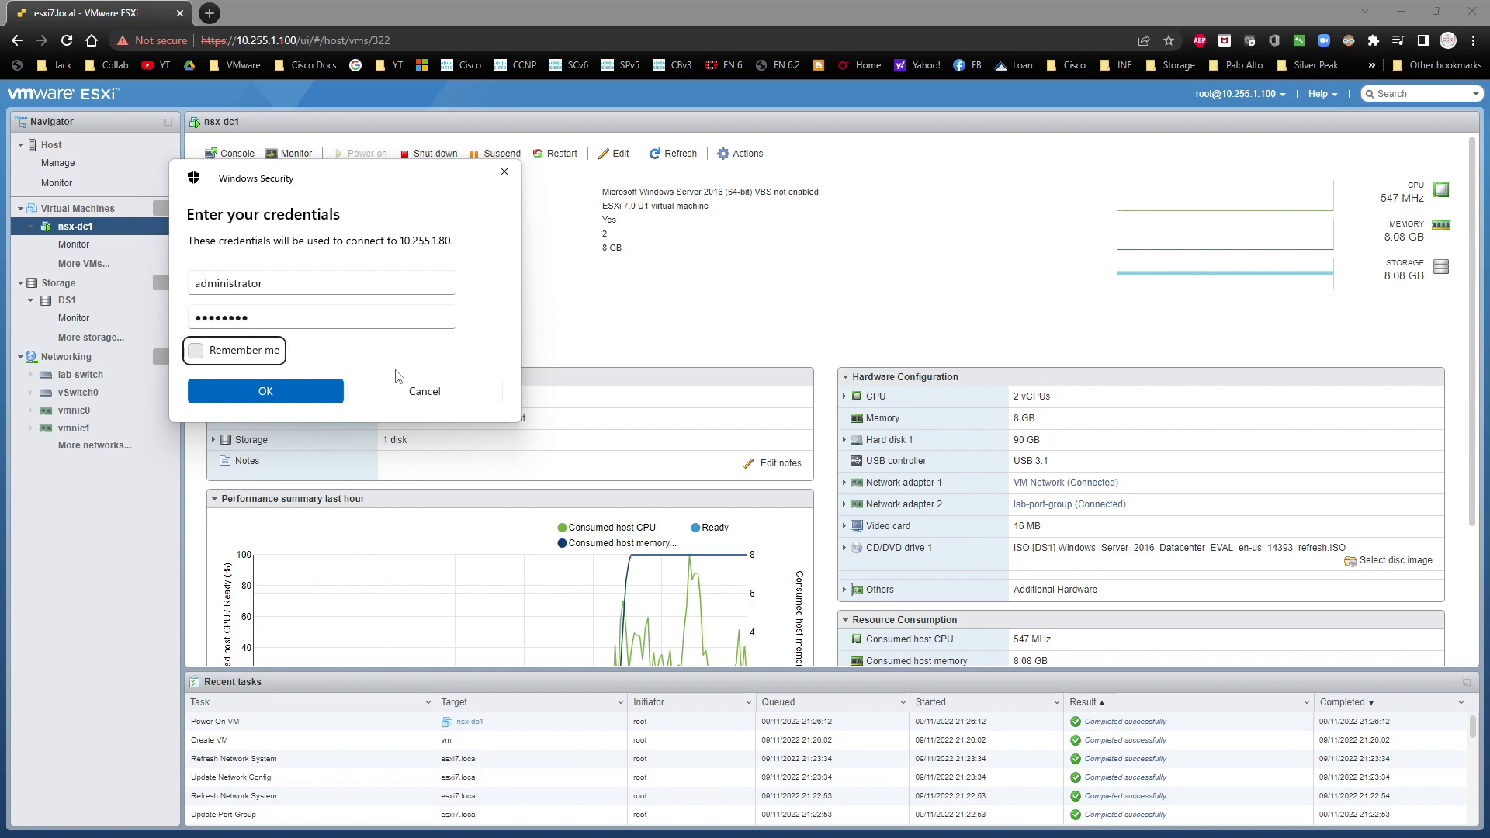
left_click(254, 391)
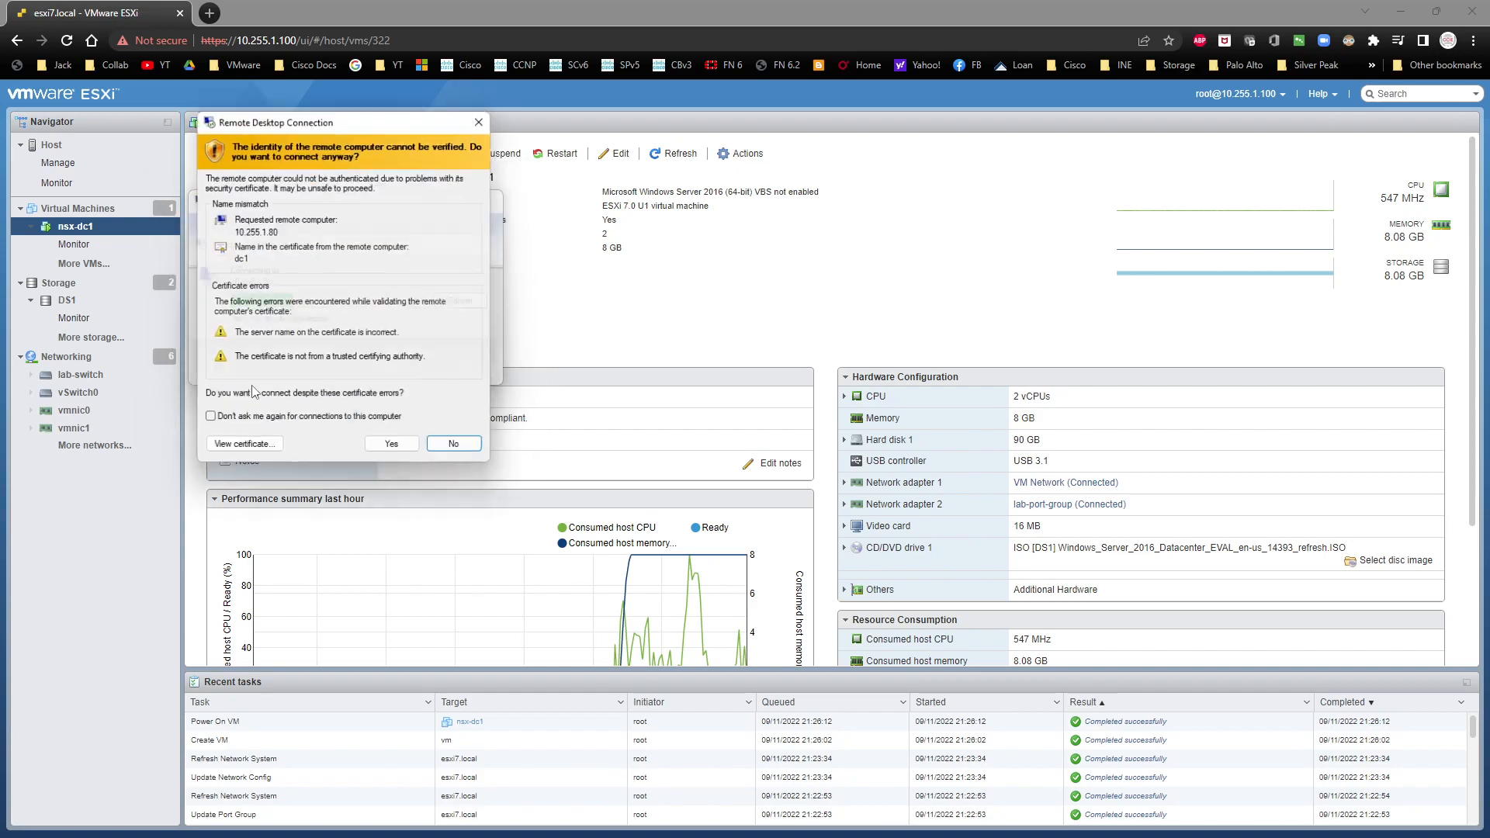
left_click(396, 451)
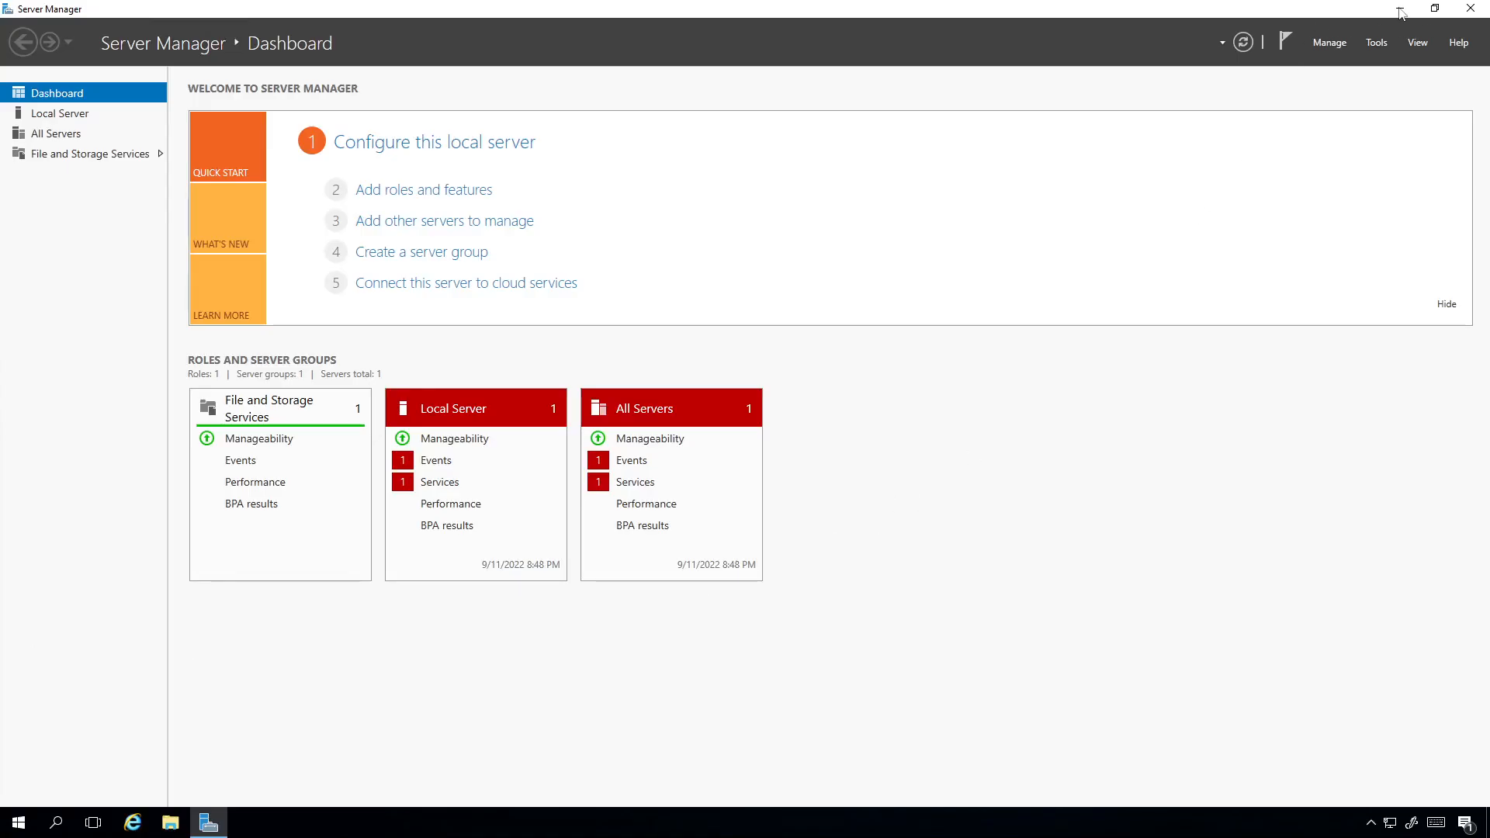
Step: Minimize Server Manager, set up Internet Explorer 11 with the recommended settings, and go to google.com
left_click(1400, 12)
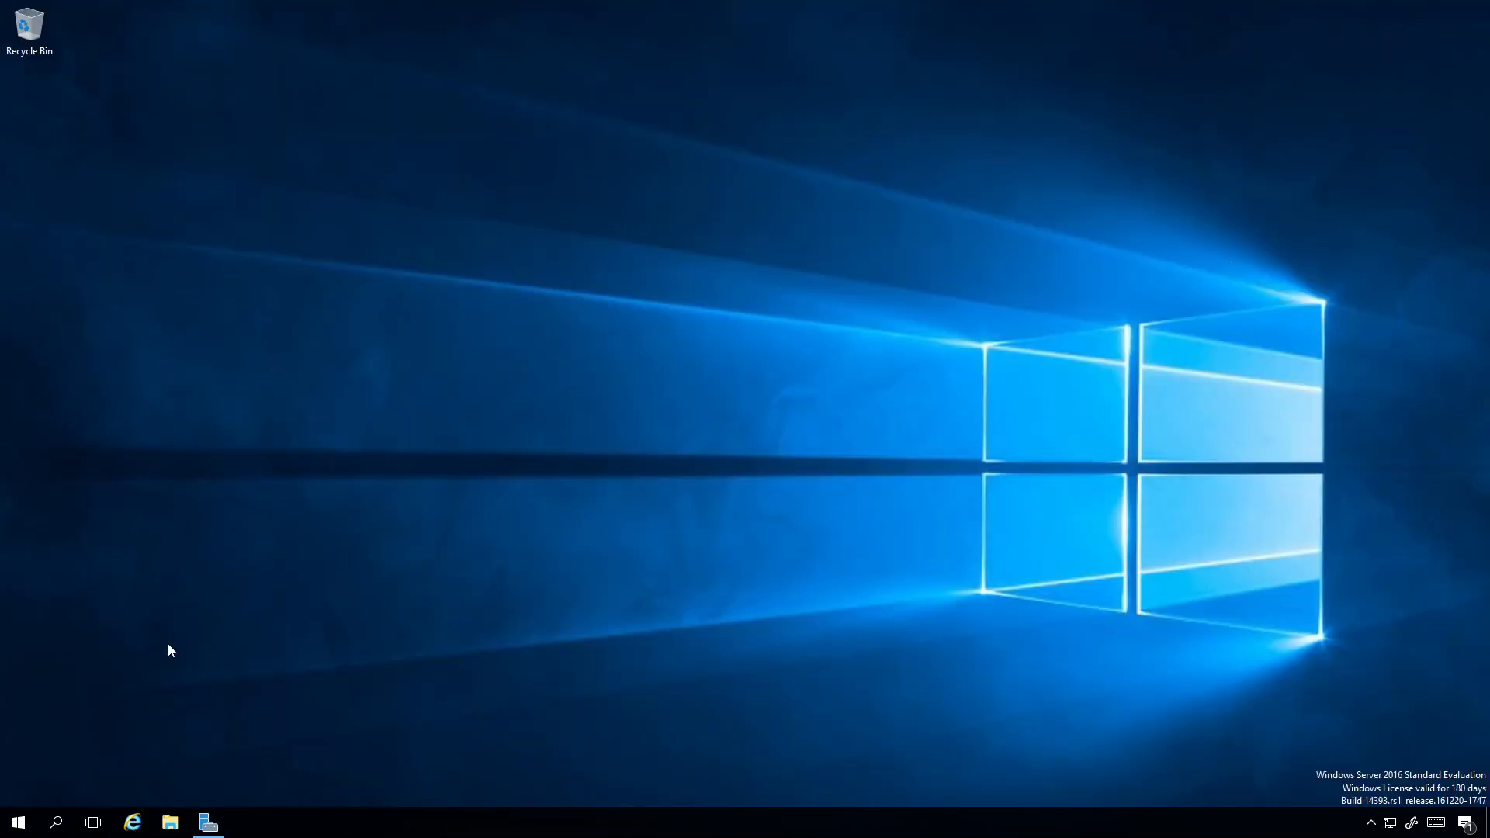
left_click(133, 822)
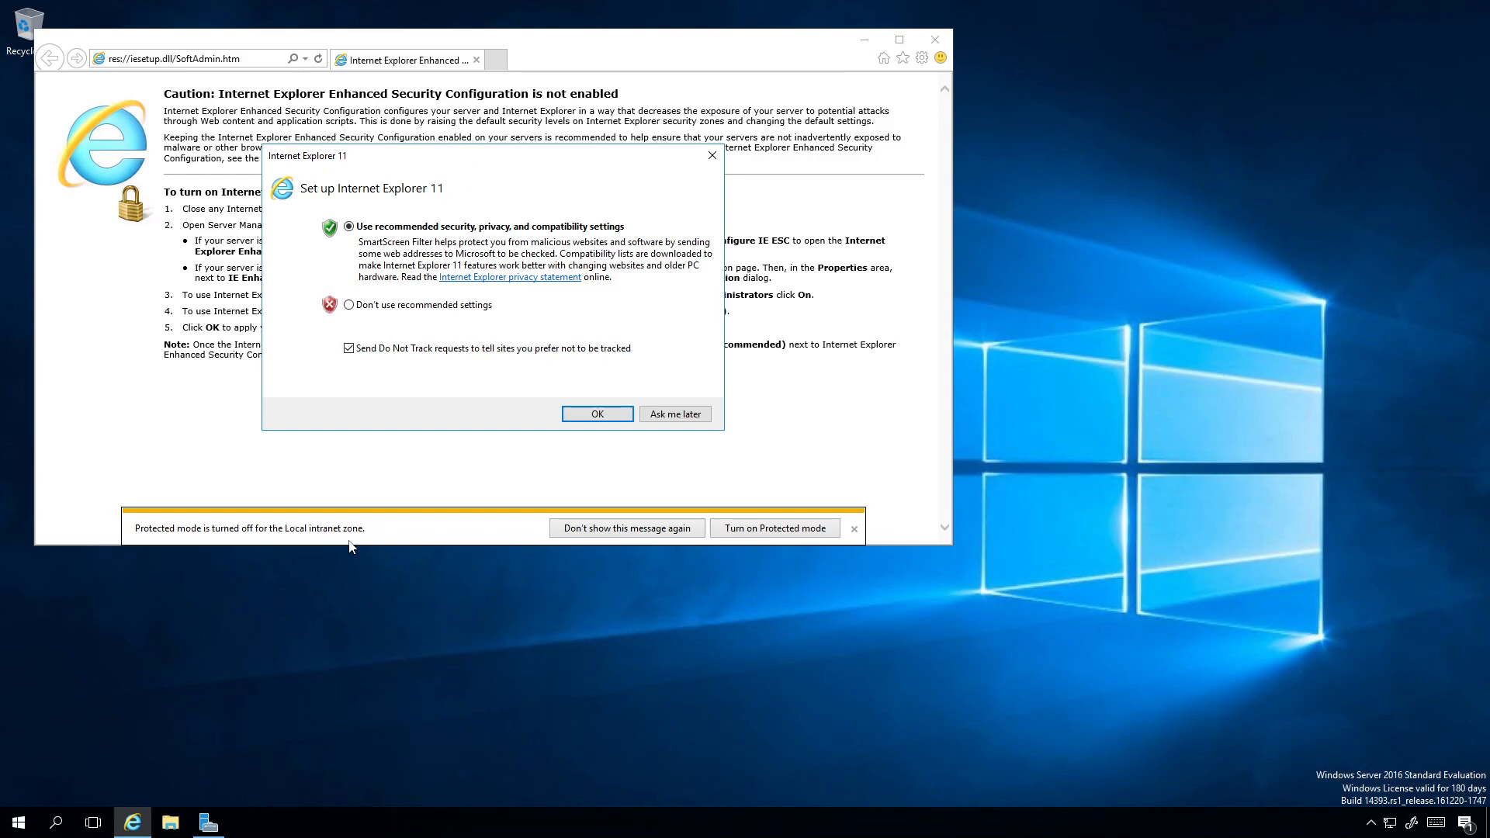
left_click(613, 415)
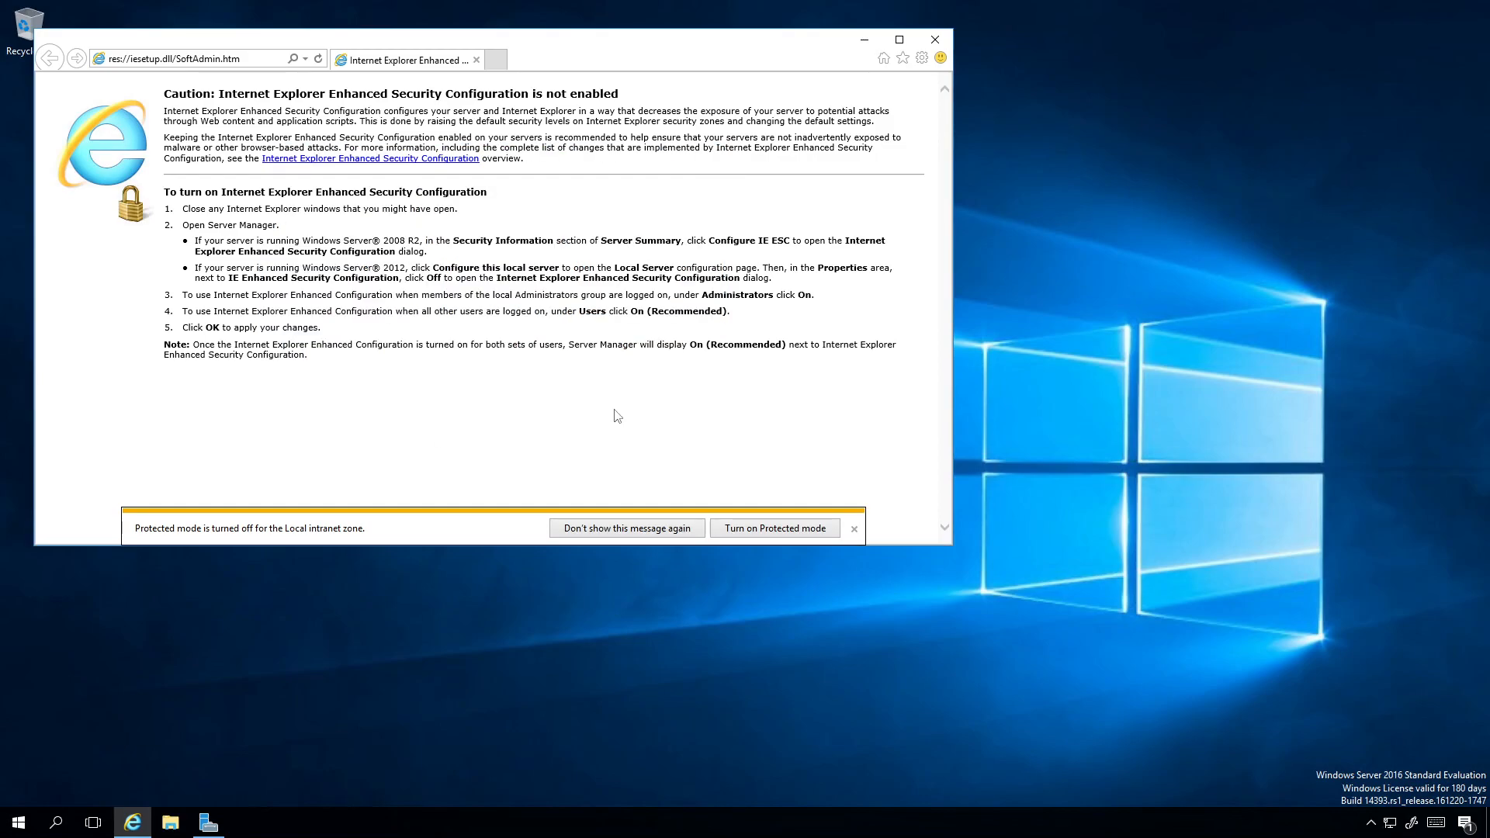
left_click(210, 57)
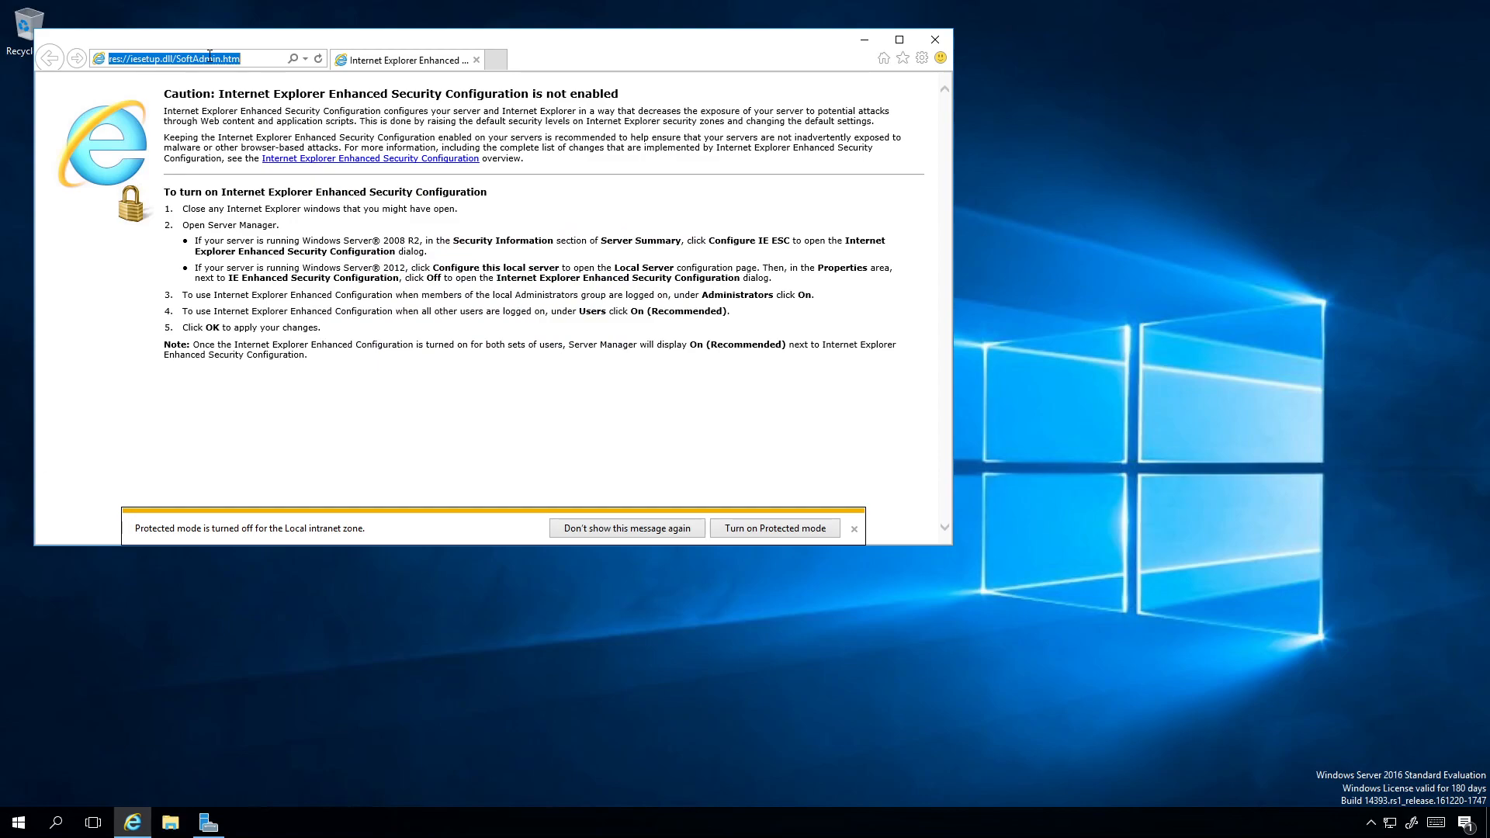
type("google.com")
key("Return")
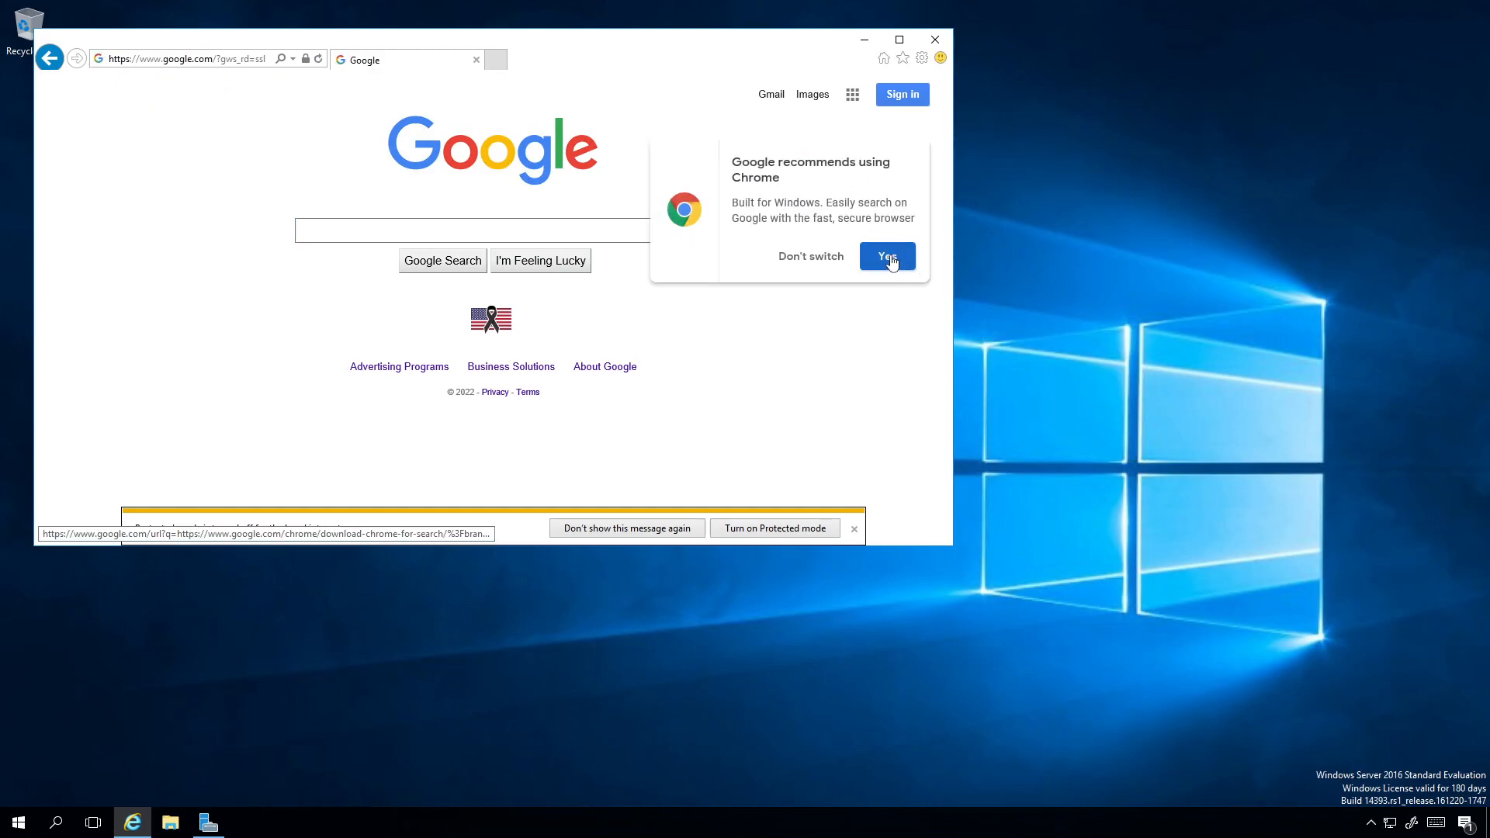
Step: Accept Google's recommendation to switch to Chrome, download ChromeSetup.exe, and run the installer
left_click(890, 260)
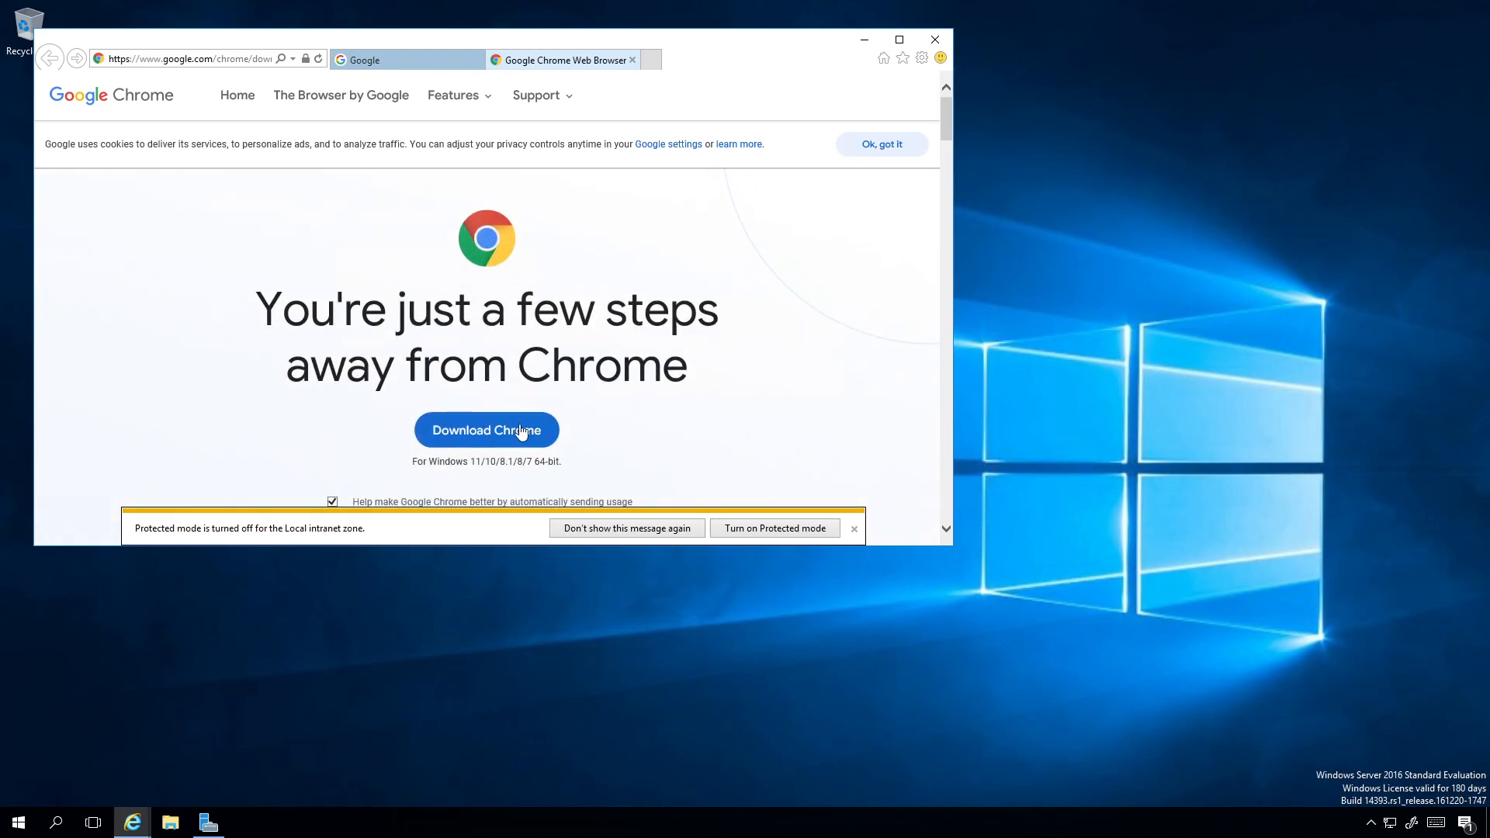
left_click(521, 432)
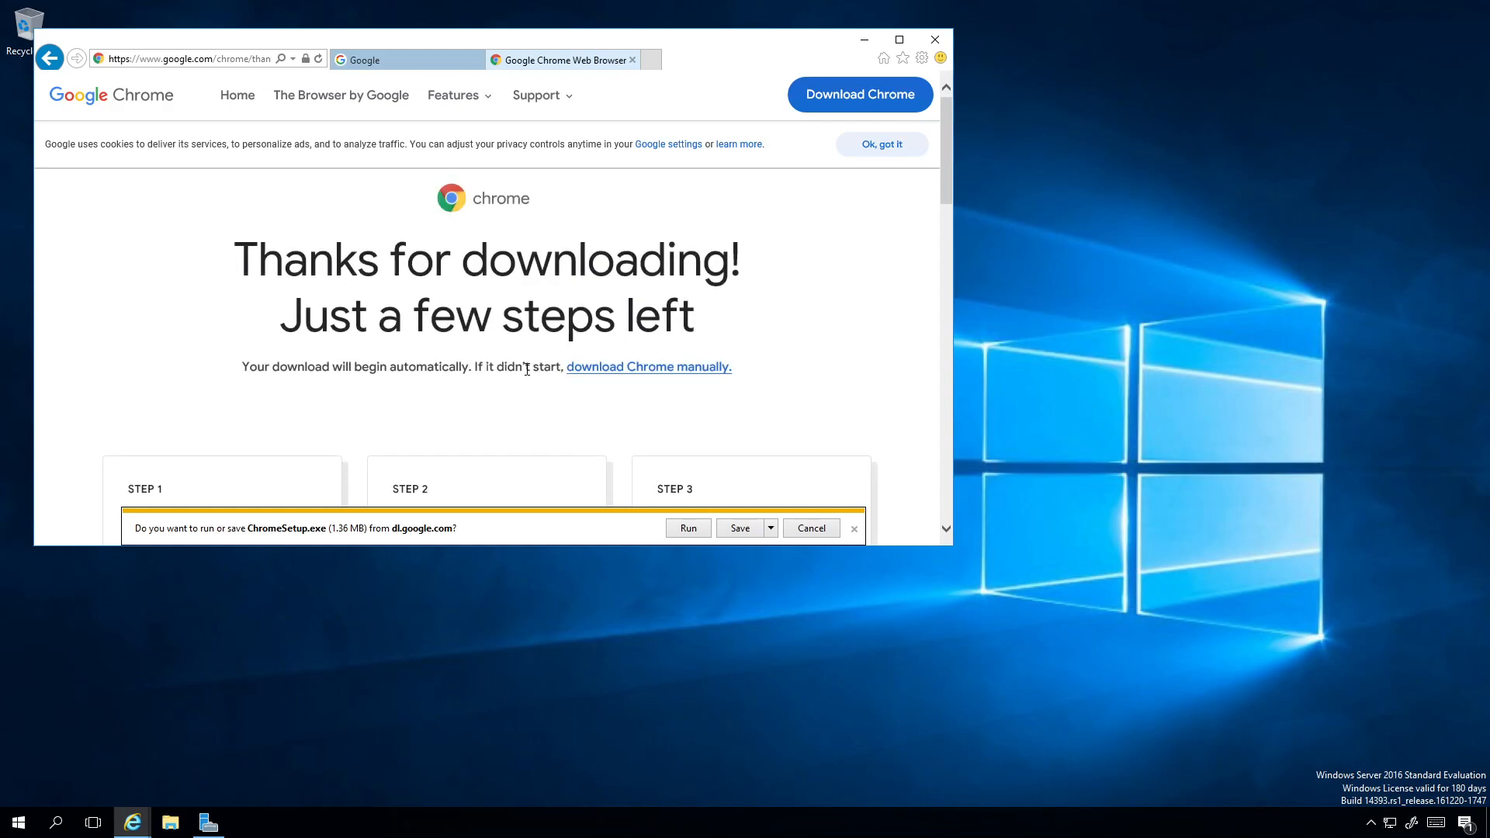
left_click(696, 531)
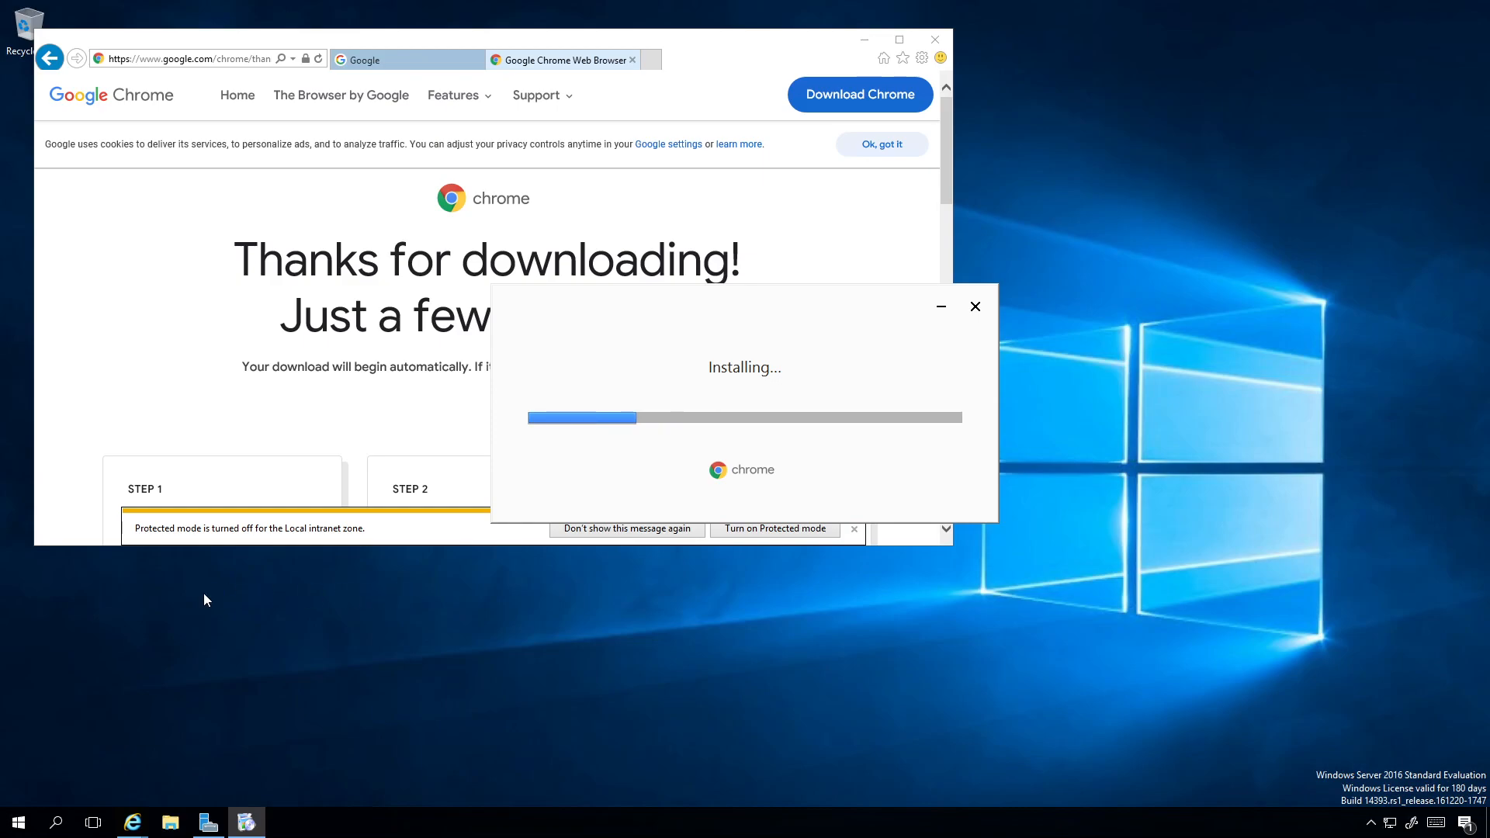
Step: Restore Server Manager from full screen to a smaller window and move it clear of the Internet Explorer window
left_click(136, 295)
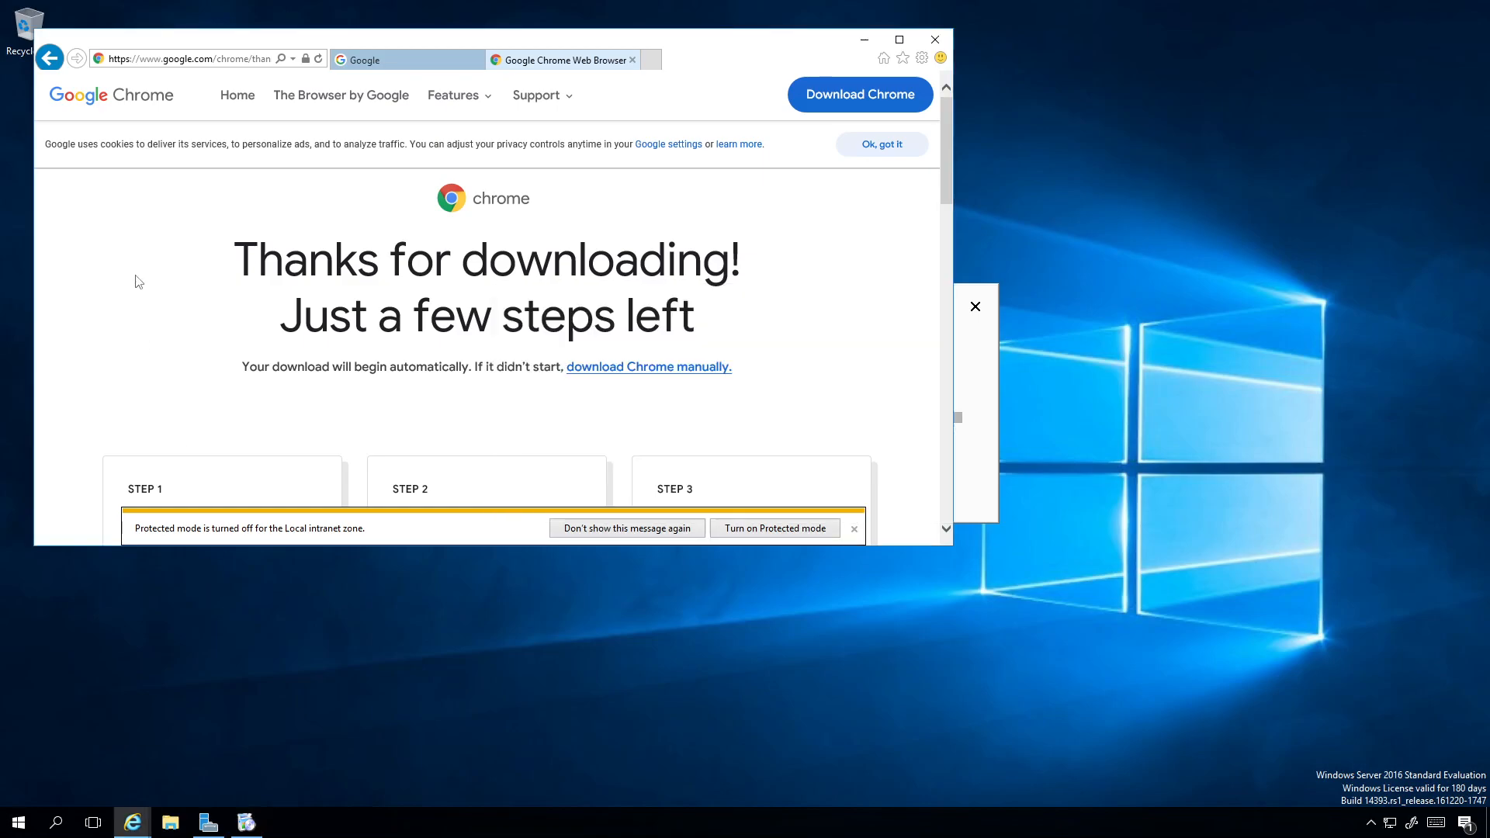
left_click(208, 822)
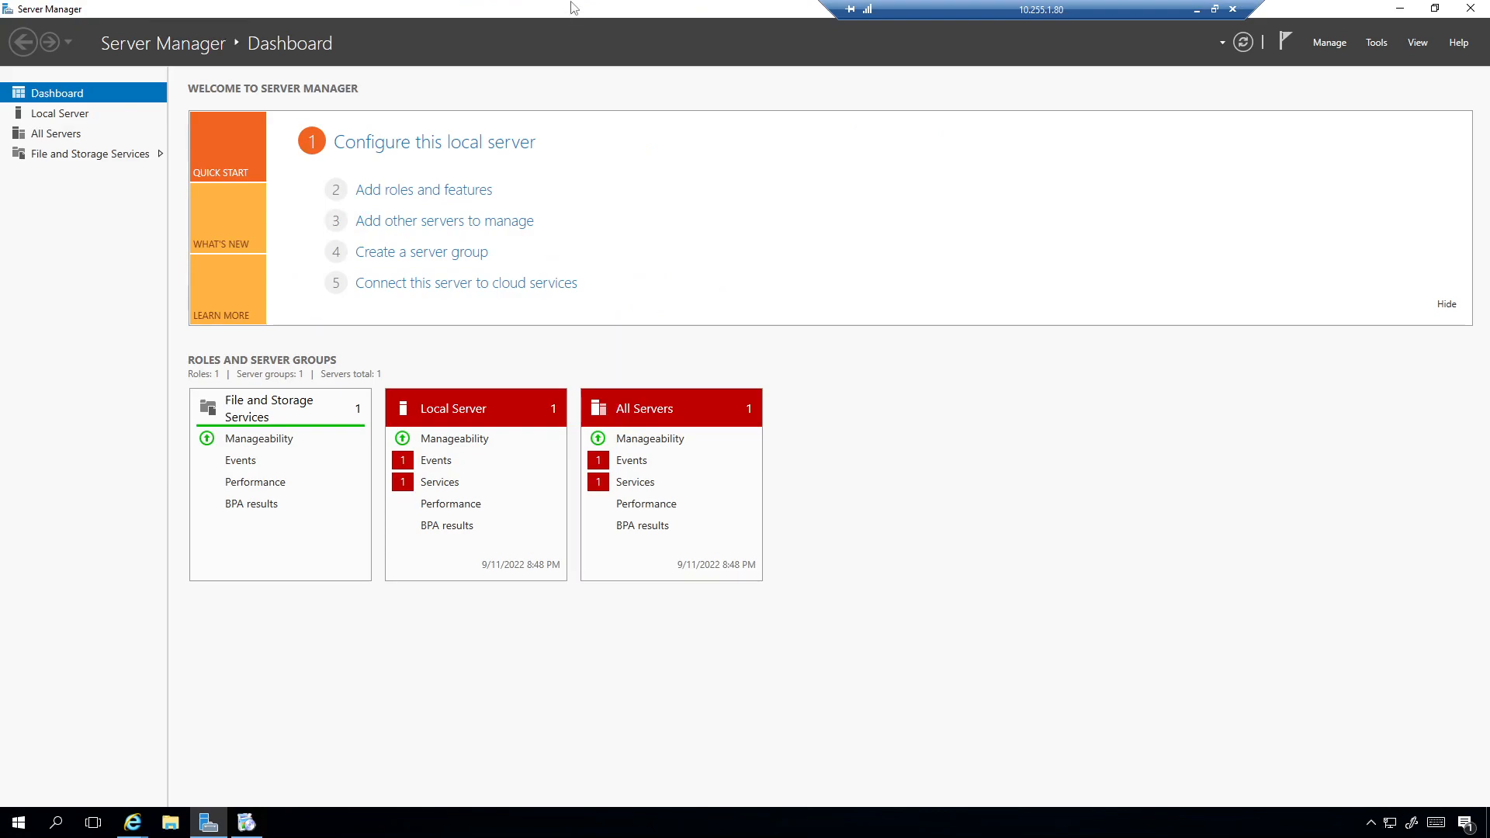
double_click(573, 8)
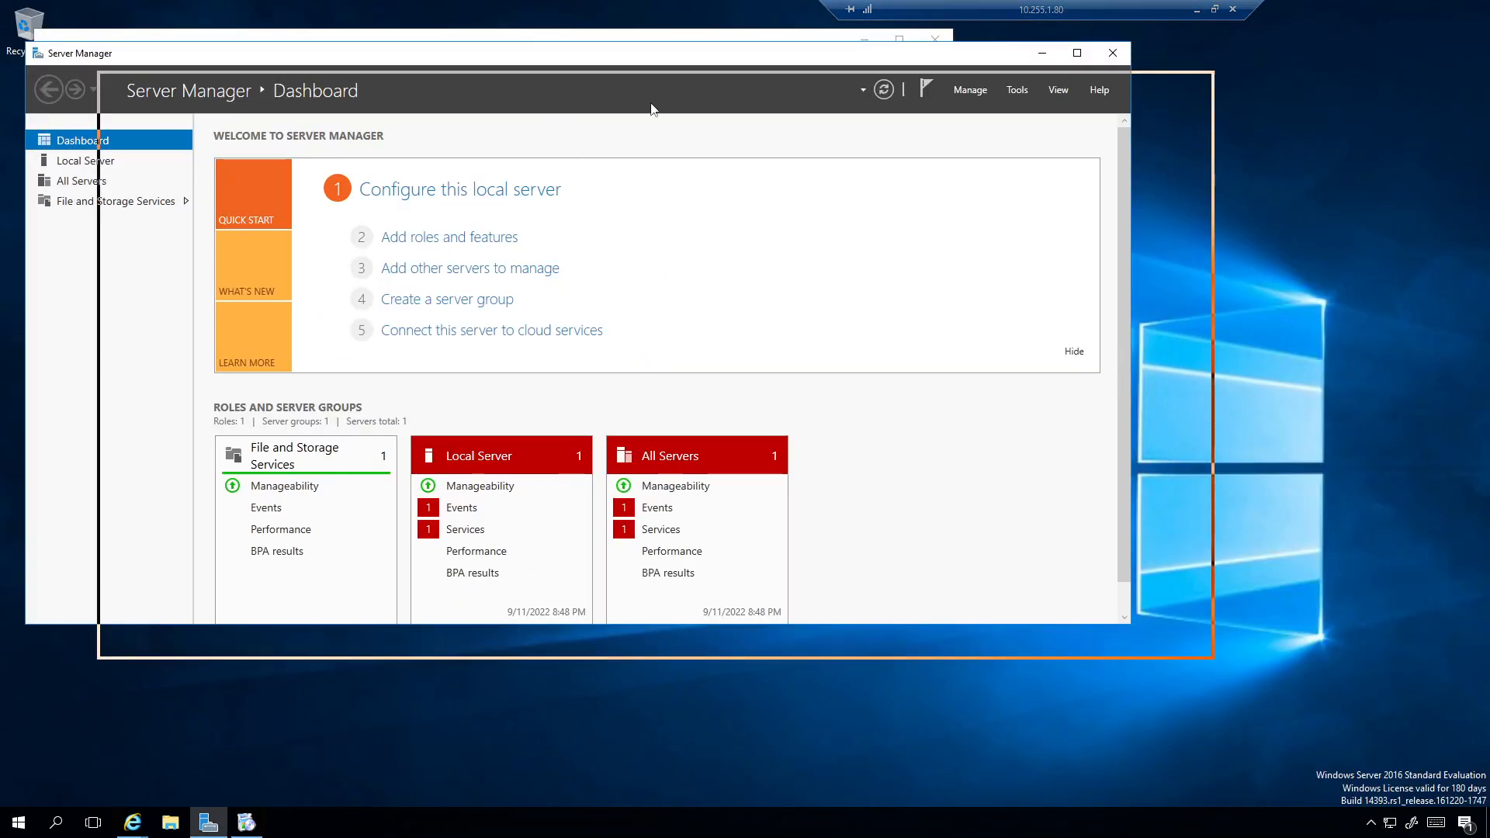
left_click_drag(642, 101, 764, 162)
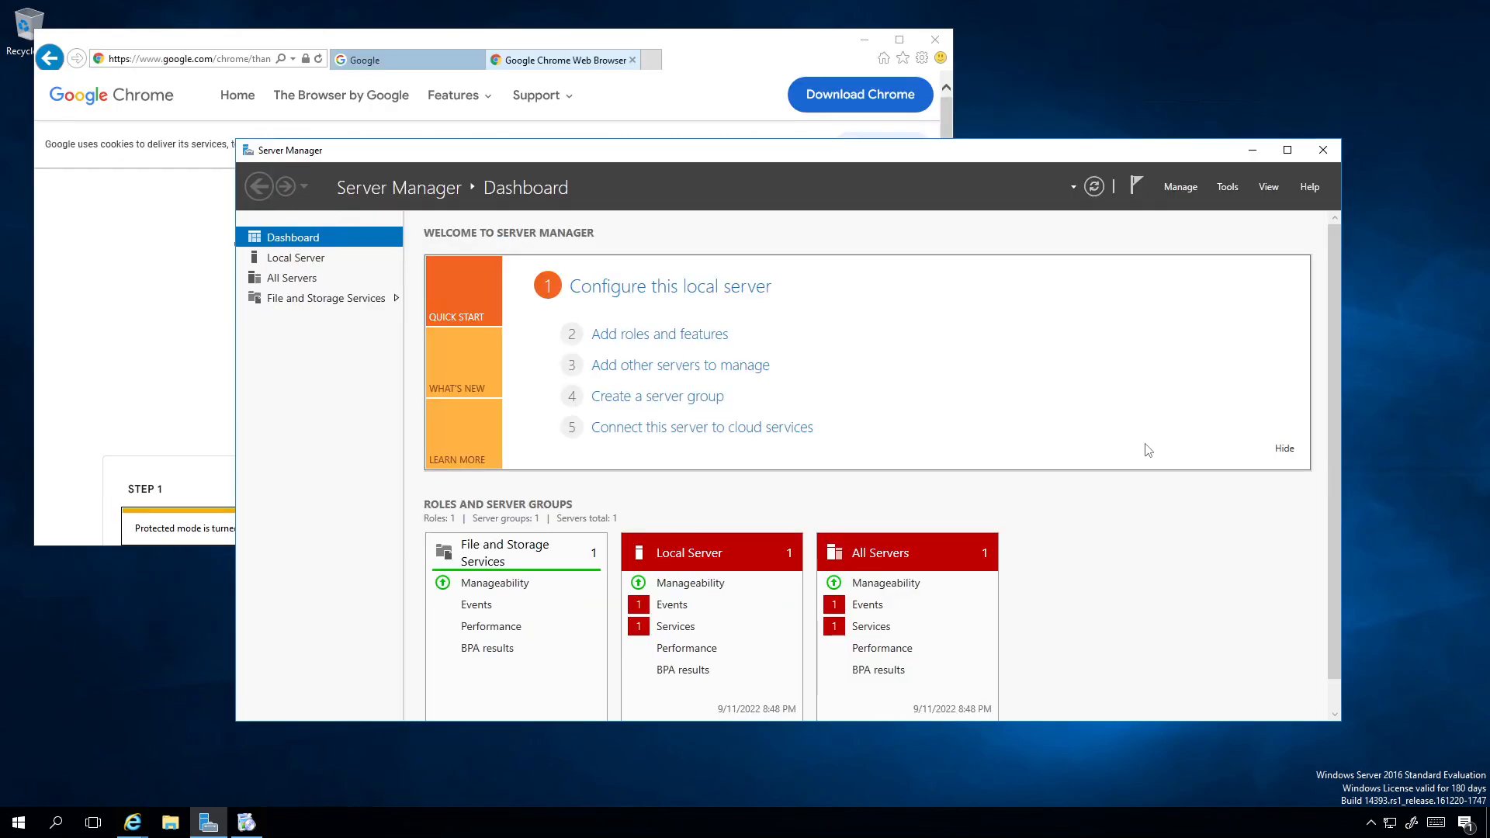
left_click(144, 339)
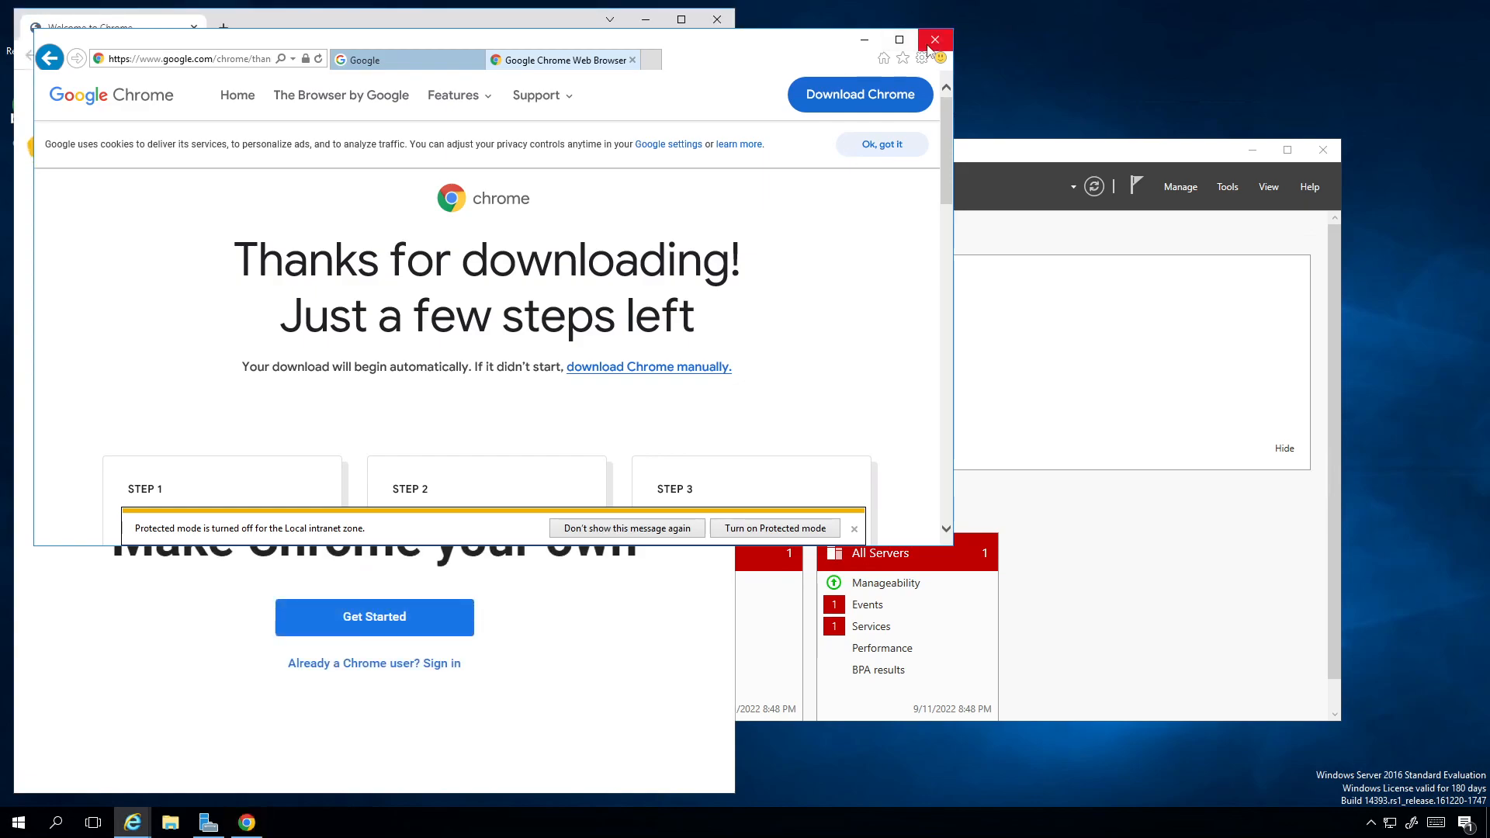
Step: Close Internet Explorer and pin the newly installed Google Chrome to the taskbar
left_click(929, 45)
left_click(466, 302)
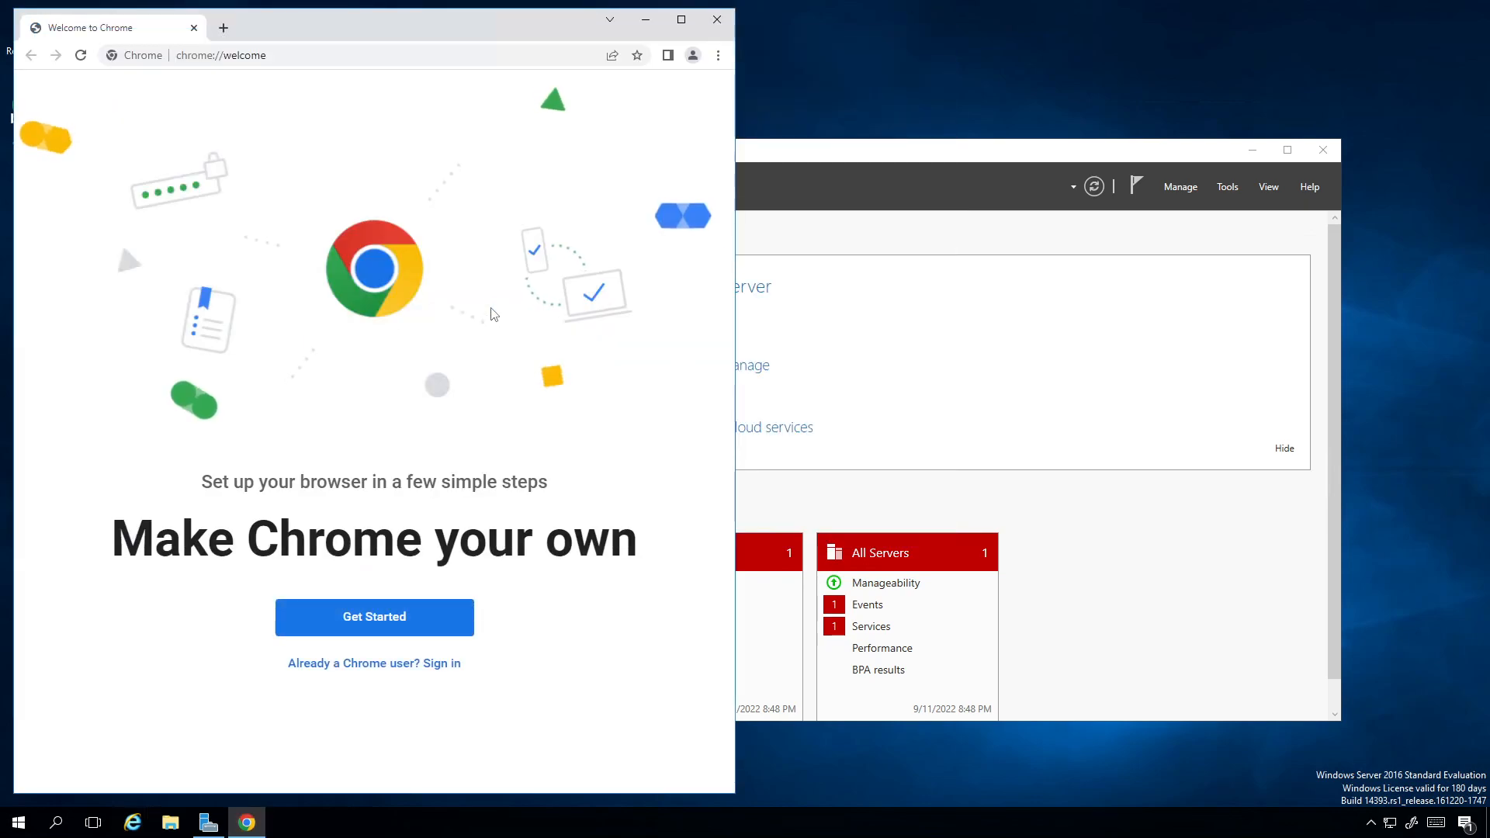
right_click(248, 818)
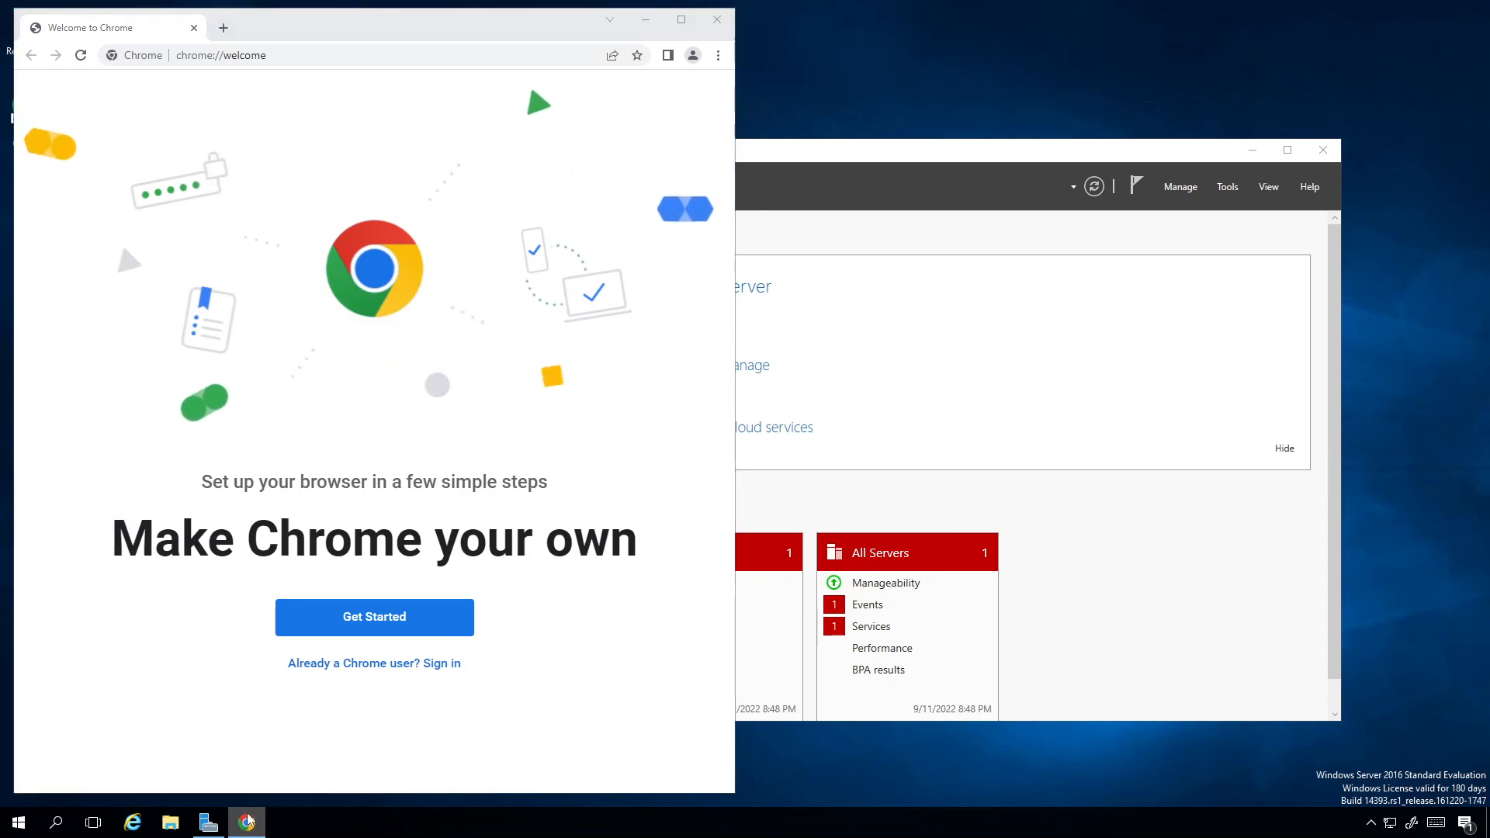
left_click(249, 768)
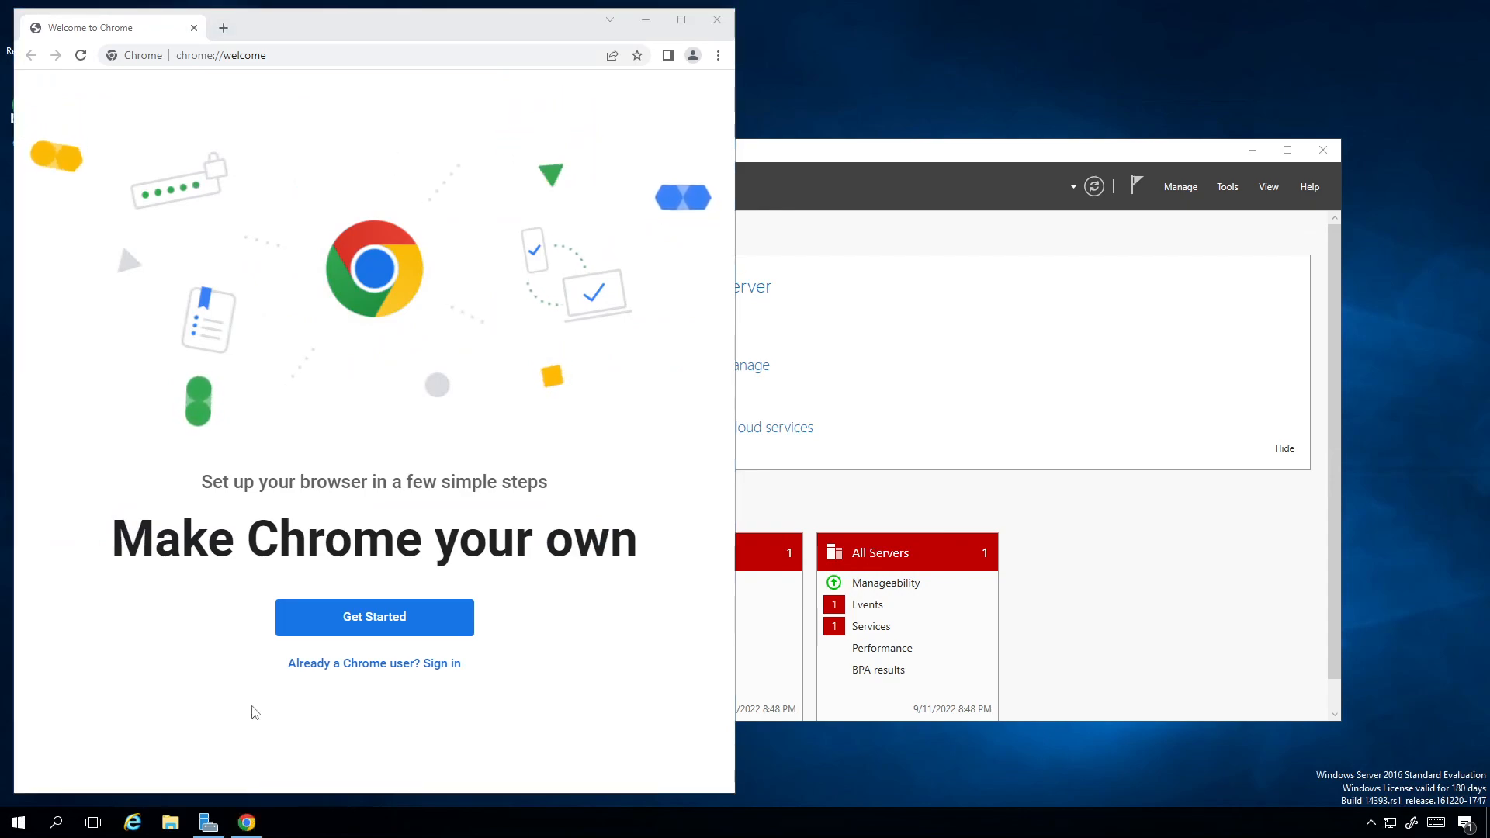
Step: Go to google.com in Chrome and search for "putty download"
left_click(218, 55)
type("g")
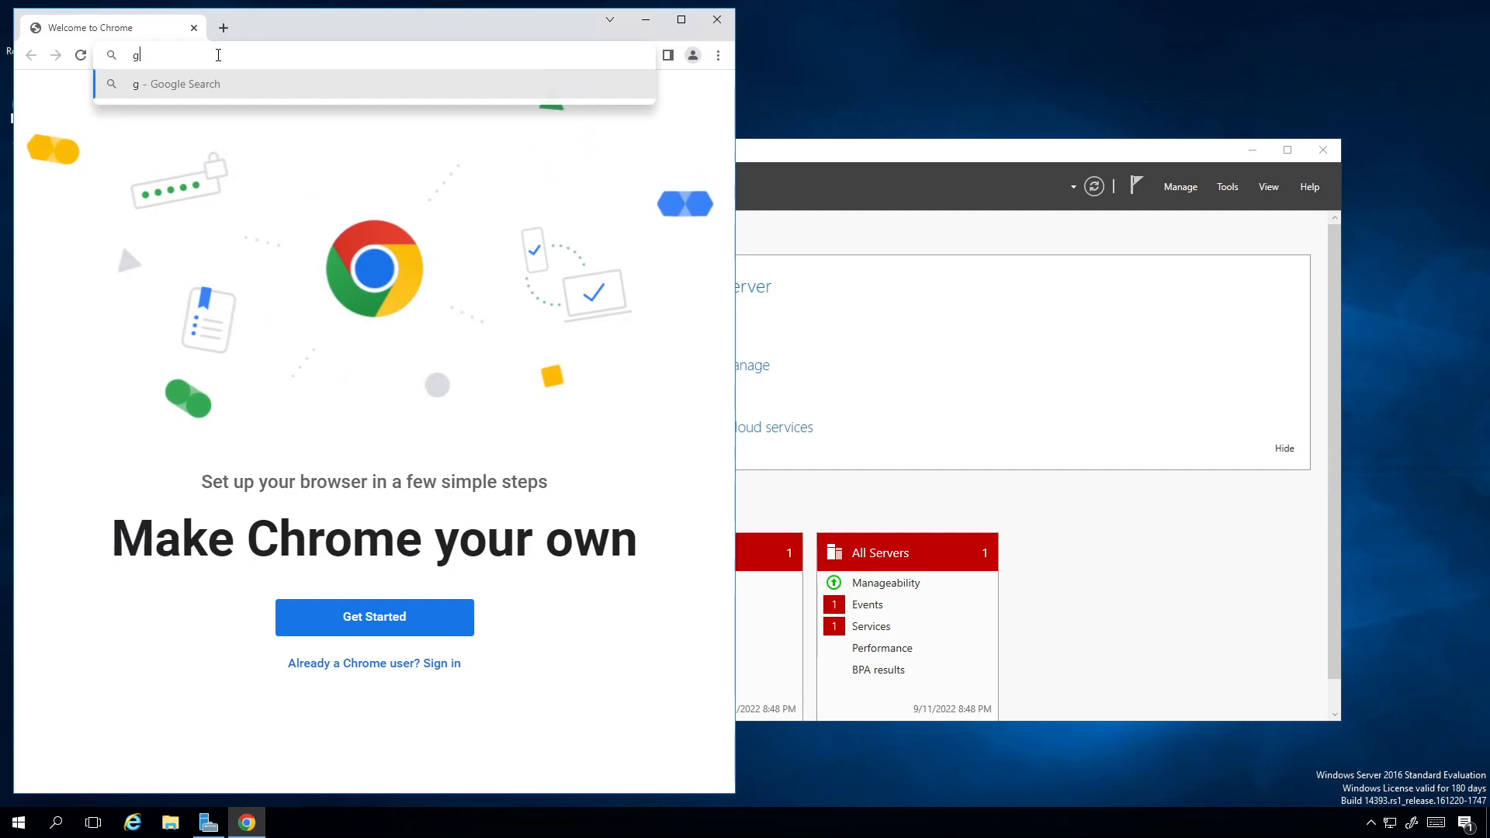
type("oogle.co")
key("Return")
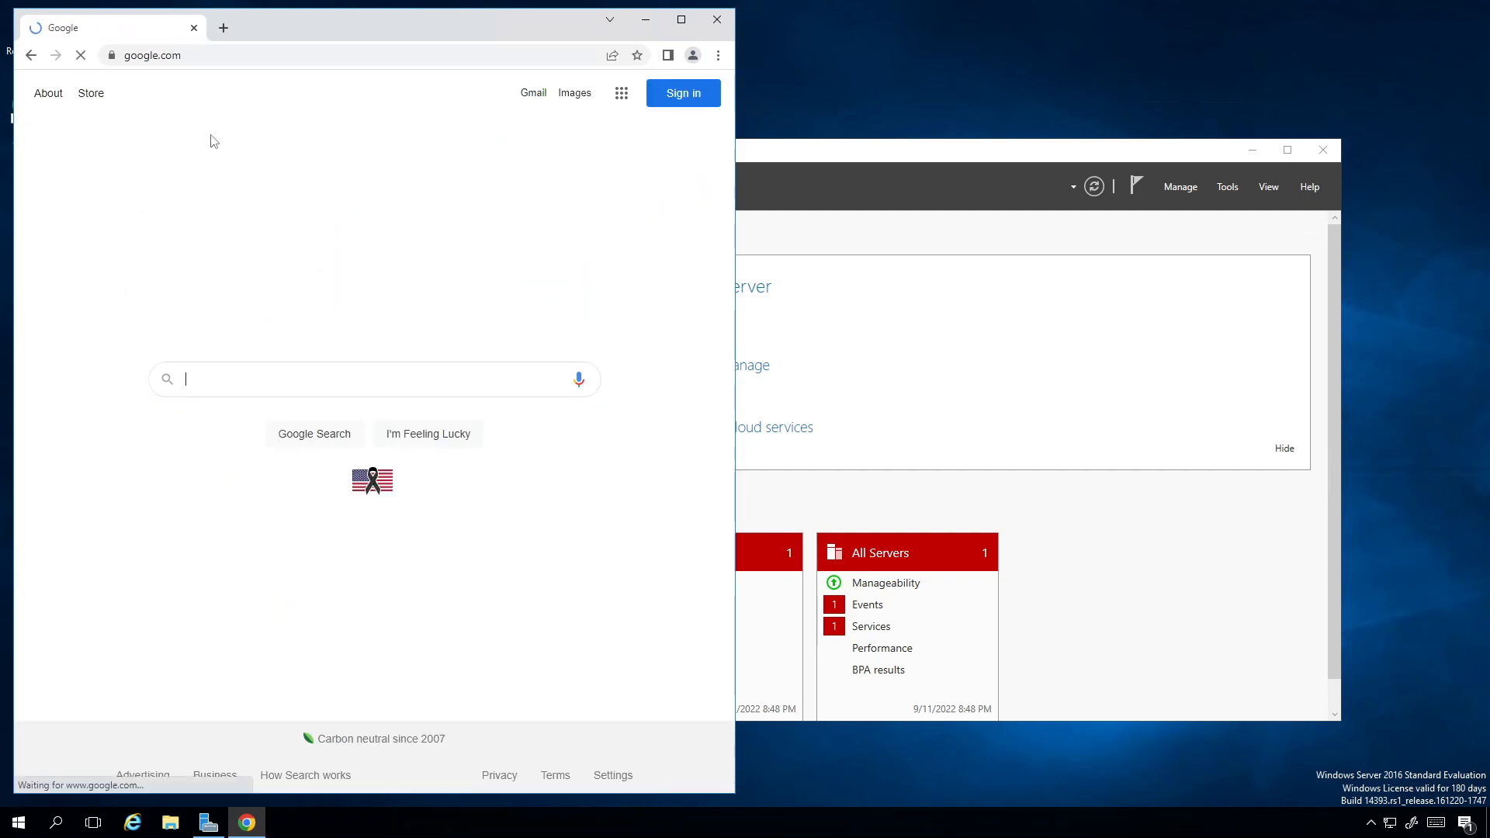
left_click(323, 388)
type("pu")
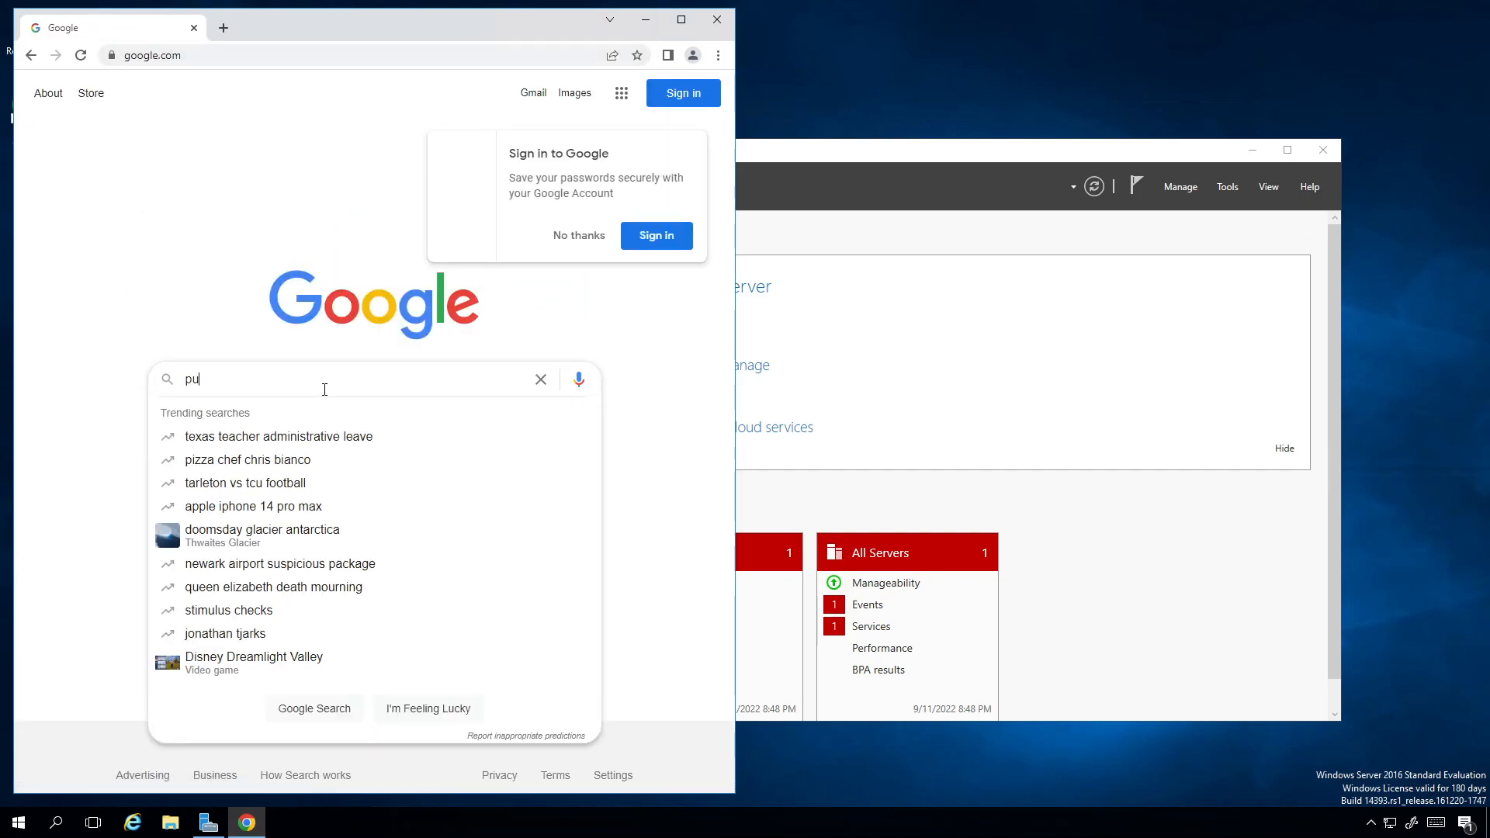
type("tty download")
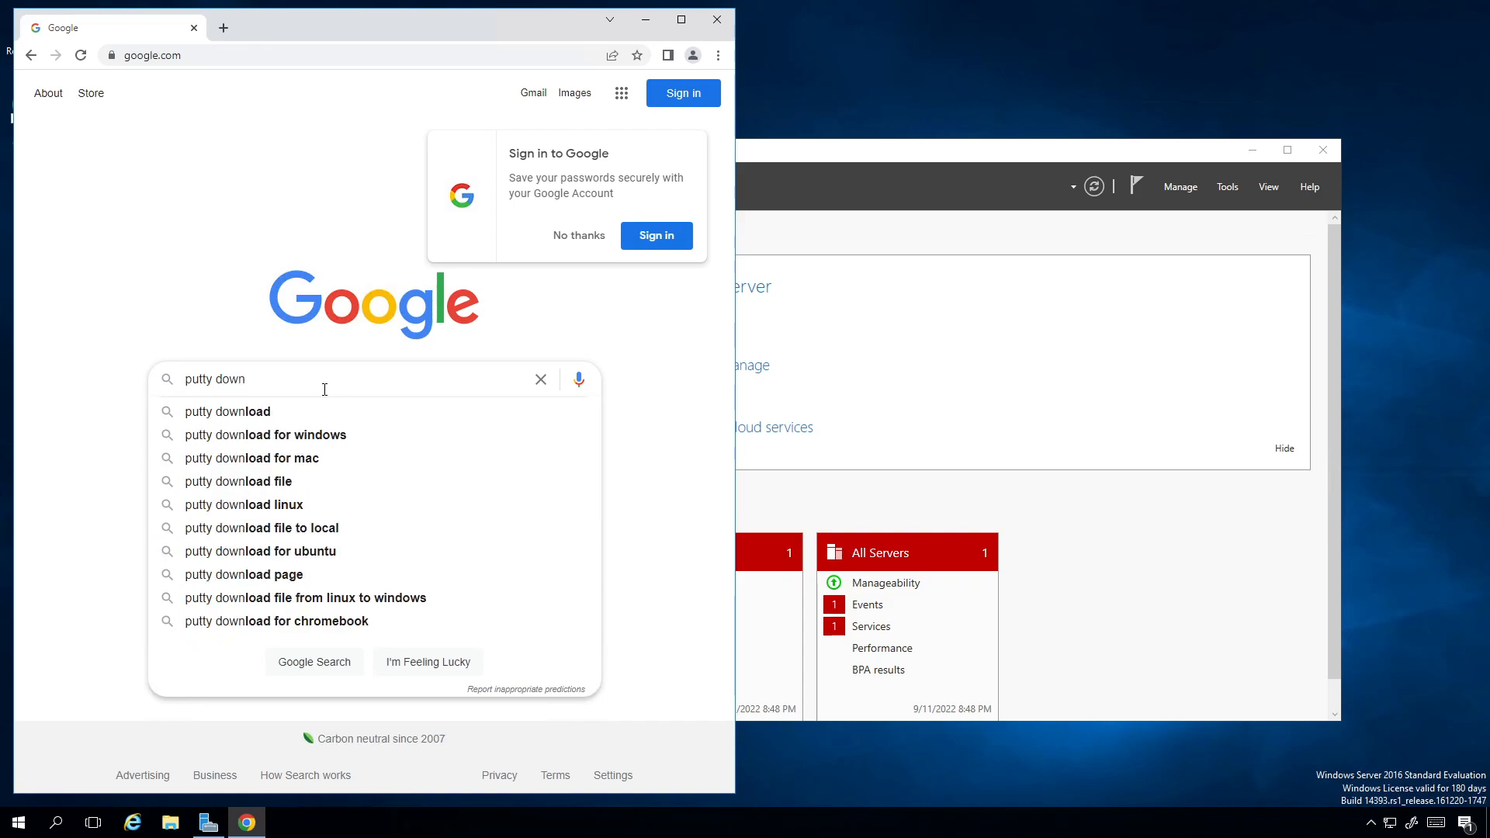
key("Return")
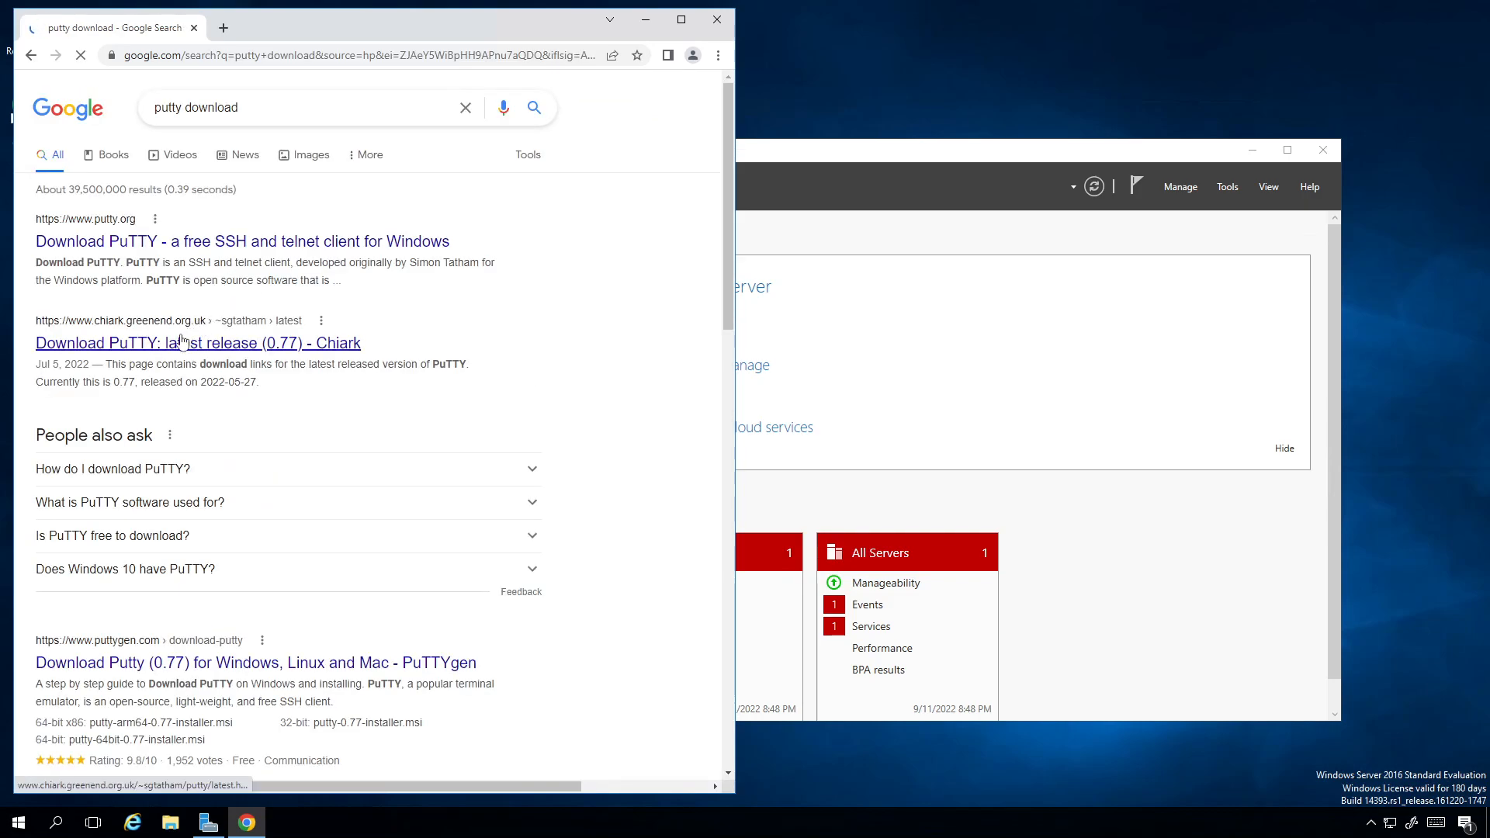
Step: Open the putty.org result, go to the PuTTY download page, and download the 64-bit x86 putty.exe
left_click(200, 244)
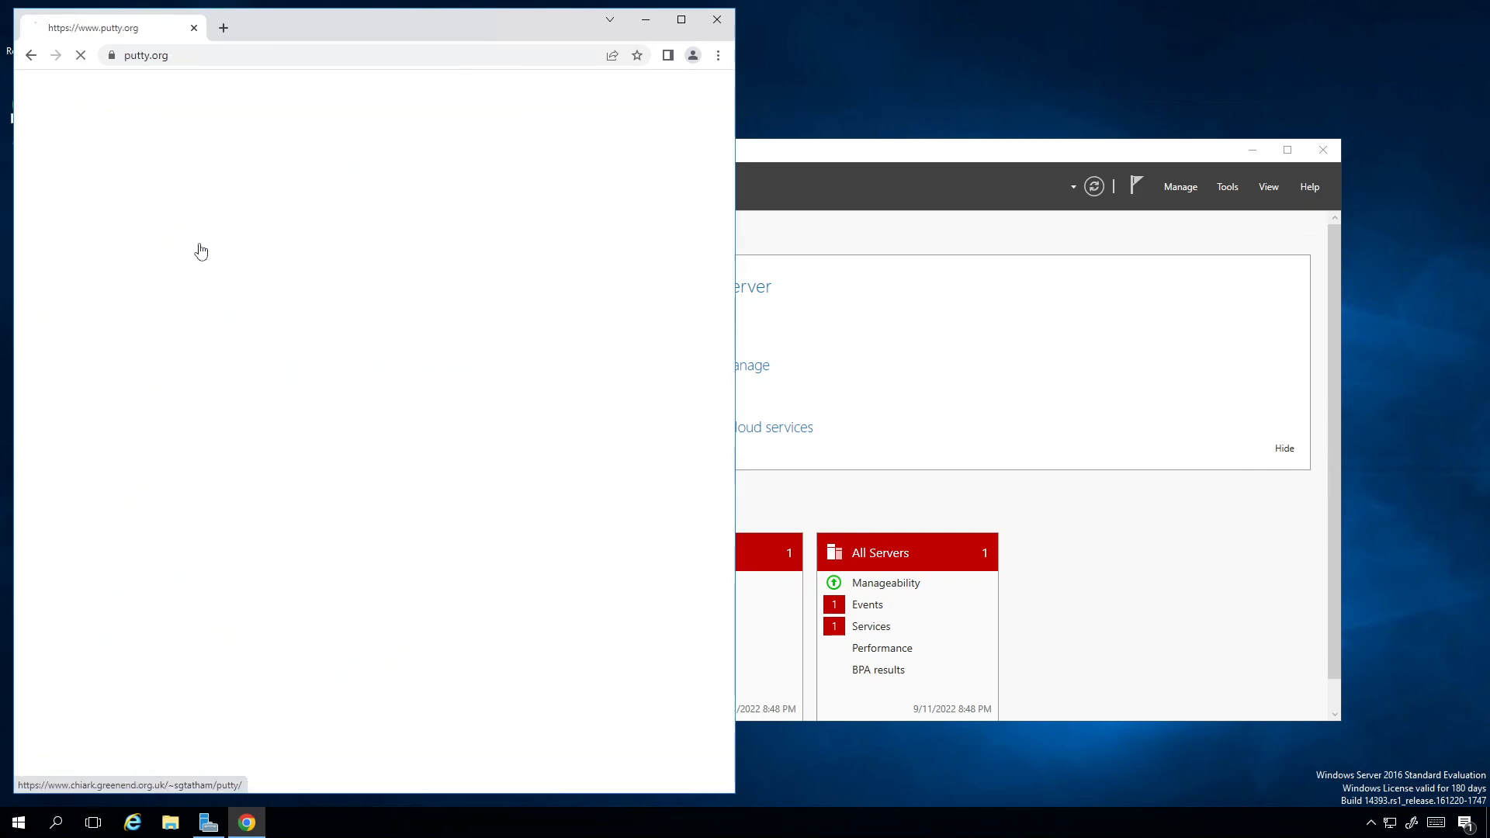
left_click(313, 227)
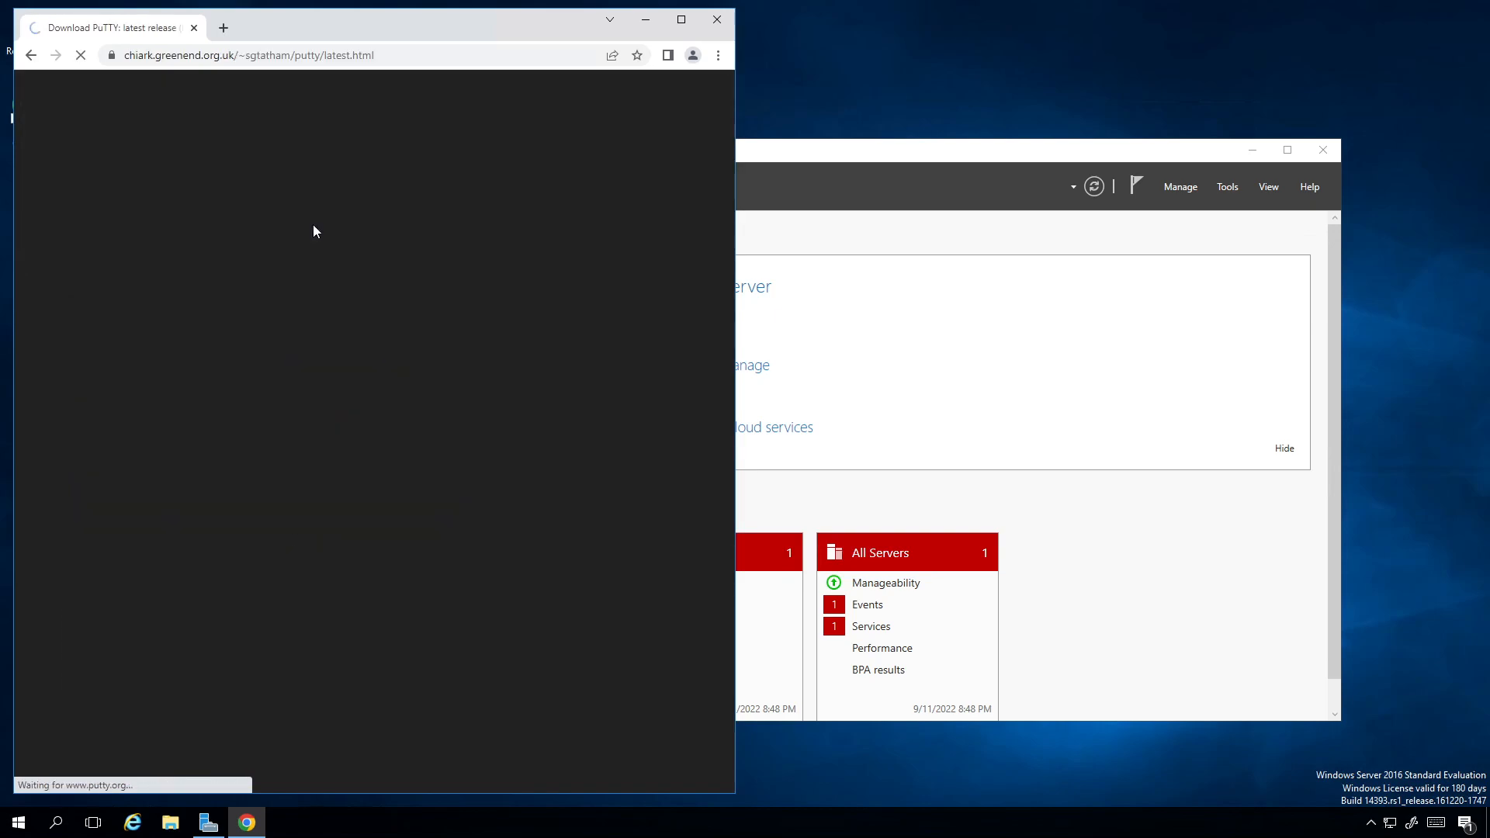
scroll(280, 477, "down", 2)
scroll(280, 477, "down", 1)
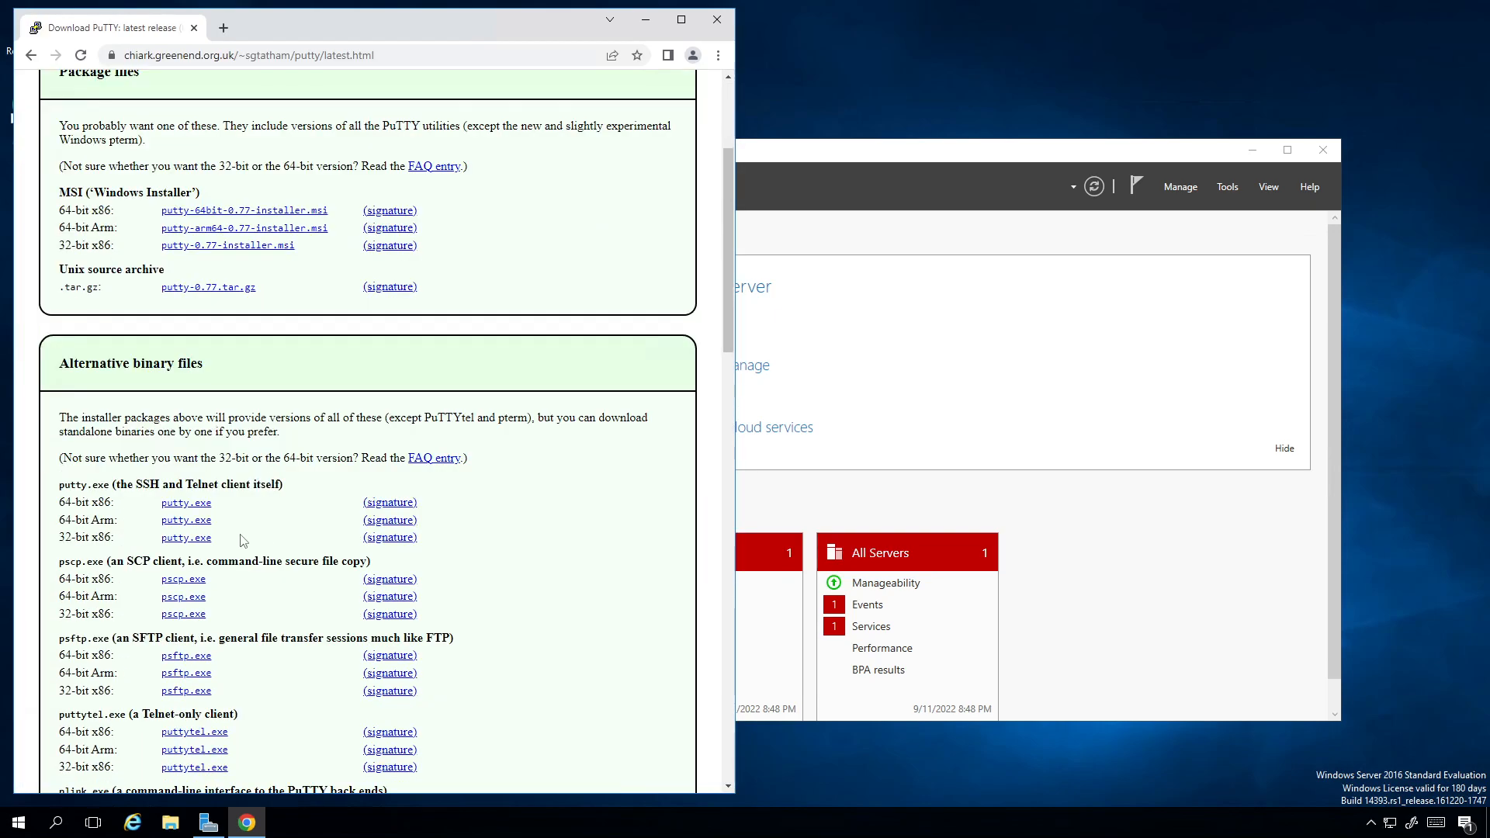
left_click(186, 503)
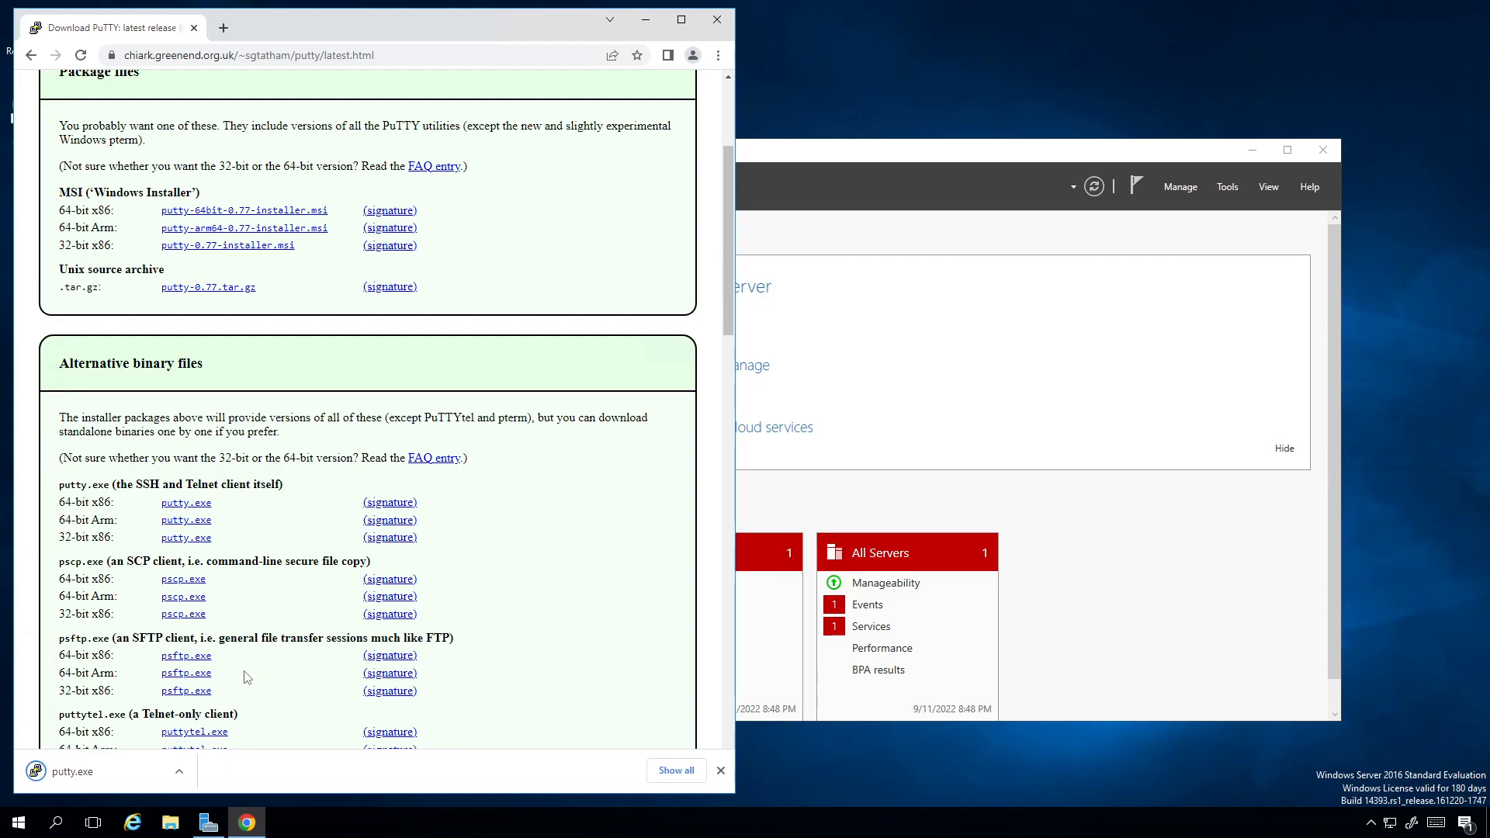
Step: Run the downloaded putty.exe and pin it to the taskbar, closing PuTTY Configuration and minimizing Chrome when done
left_click(93, 771)
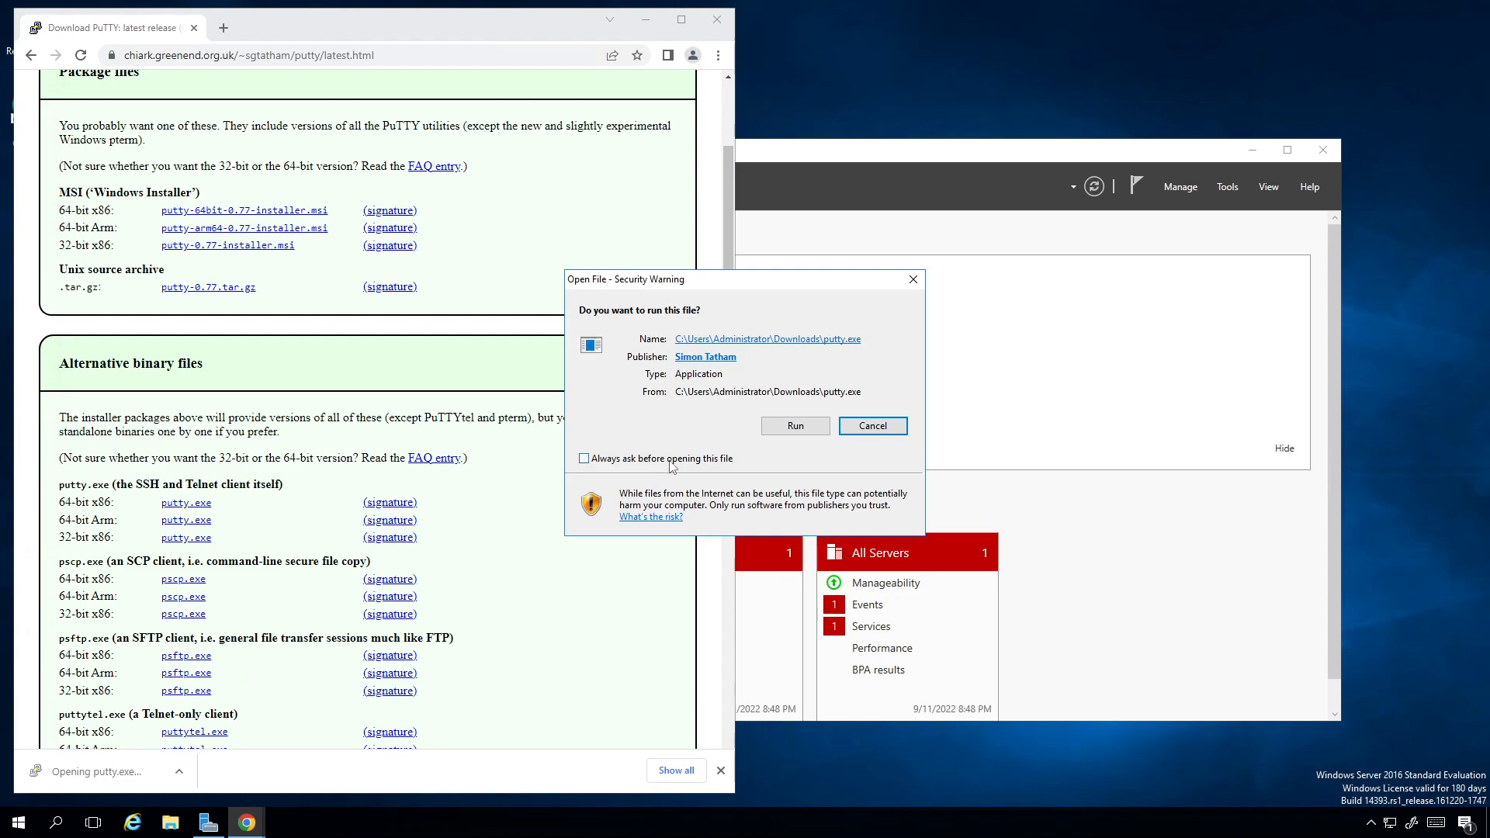
left_click(796, 425)
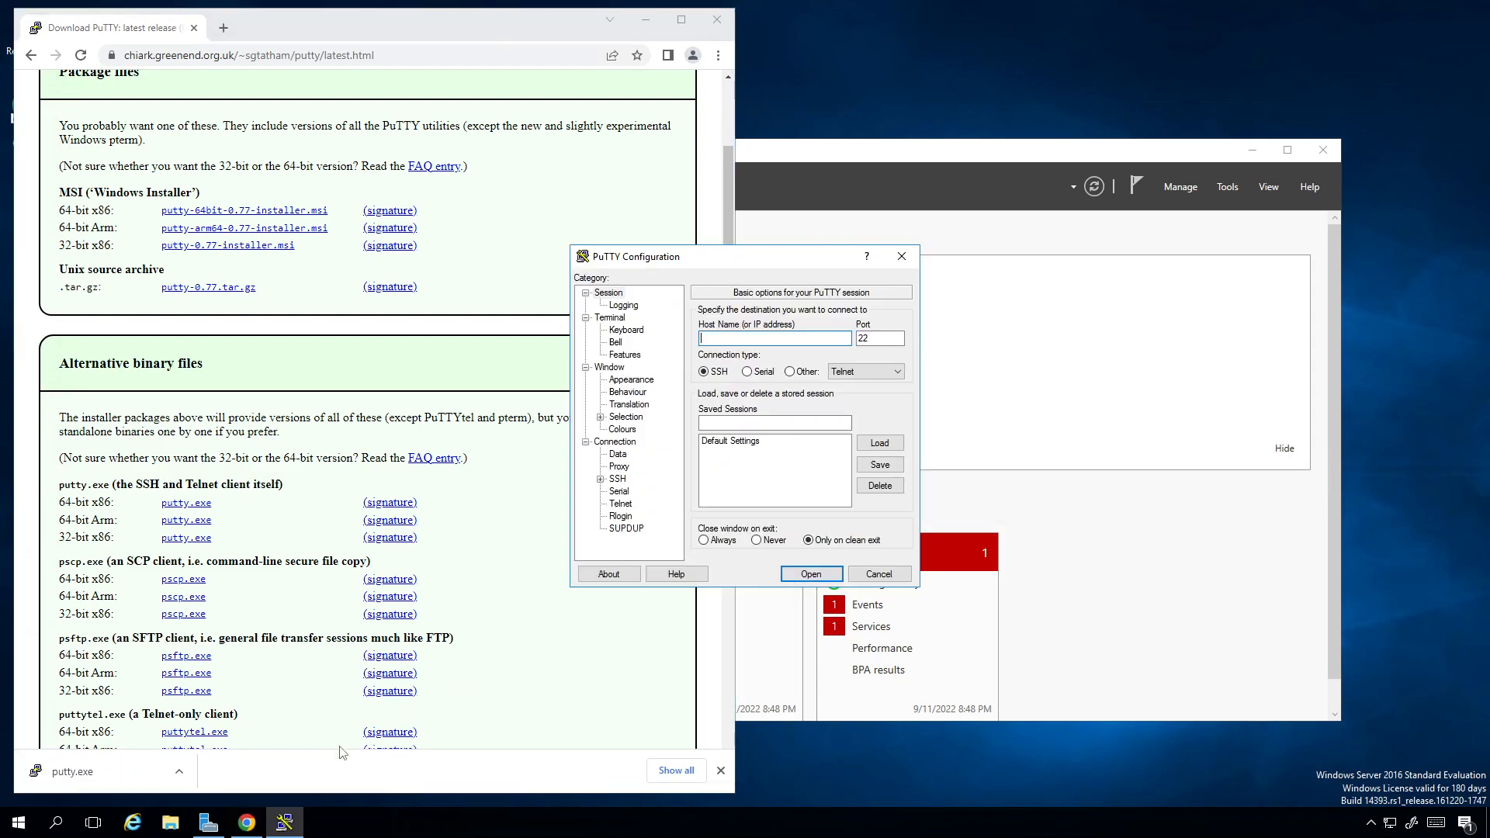
right_click(286, 824)
left_click(287, 765)
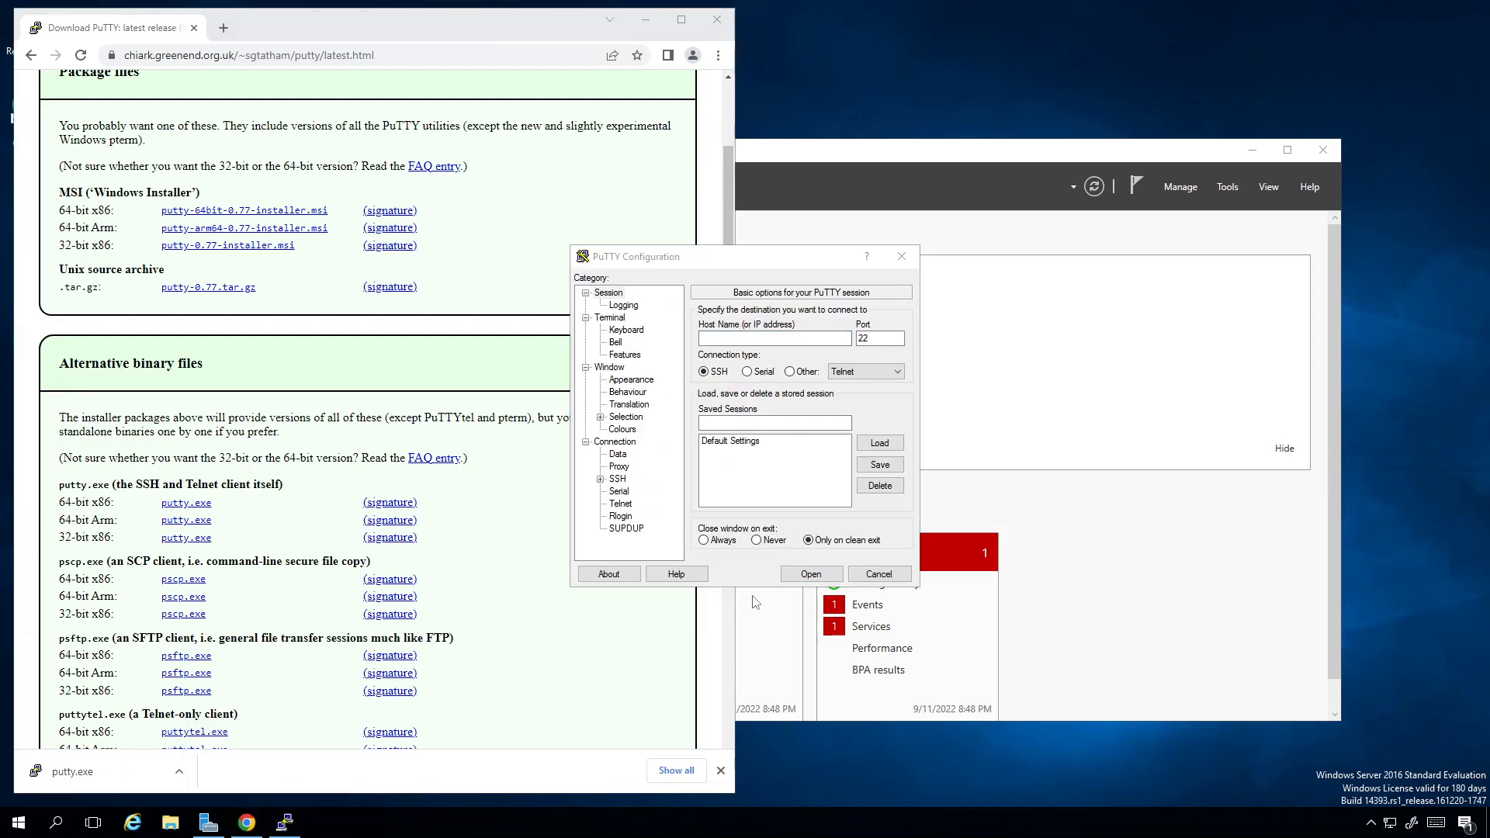
left_click(898, 575)
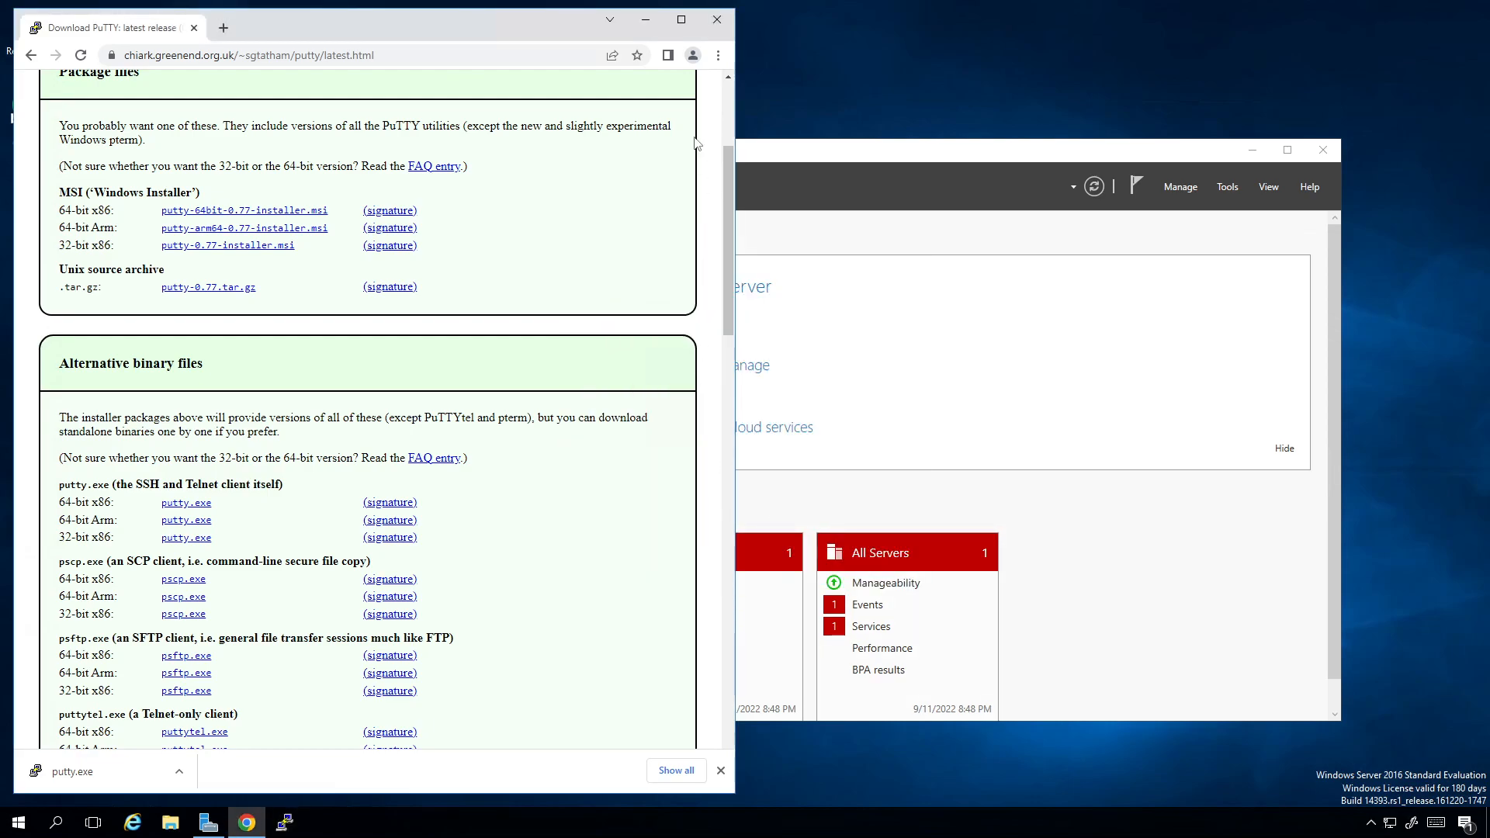
left_click(645, 20)
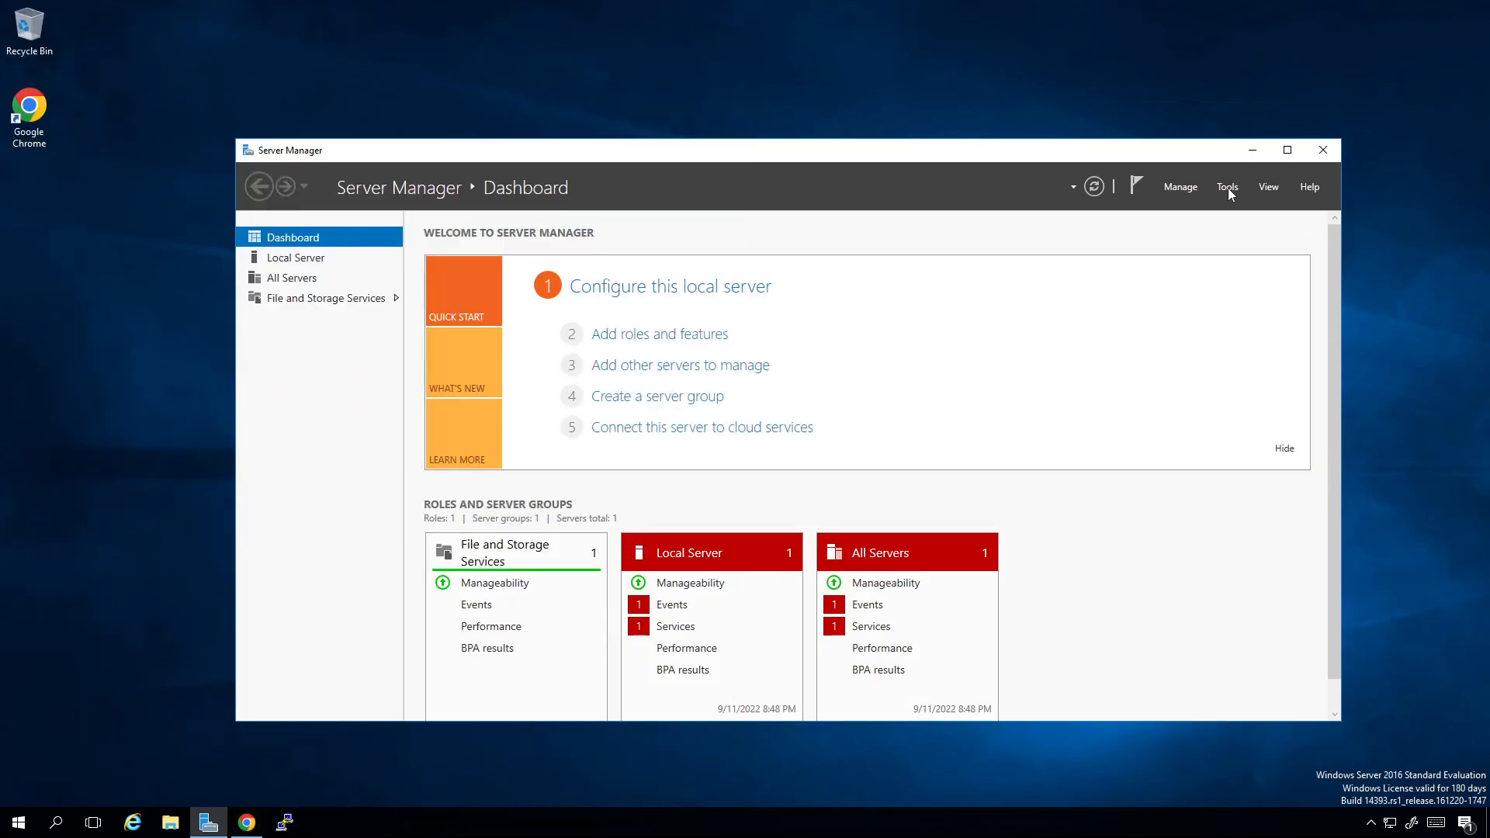
Step: Start adding roles and features in Server Manager with a role-based or feature-based installation on server dc1
left_click(1180, 188)
left_click(1191, 206)
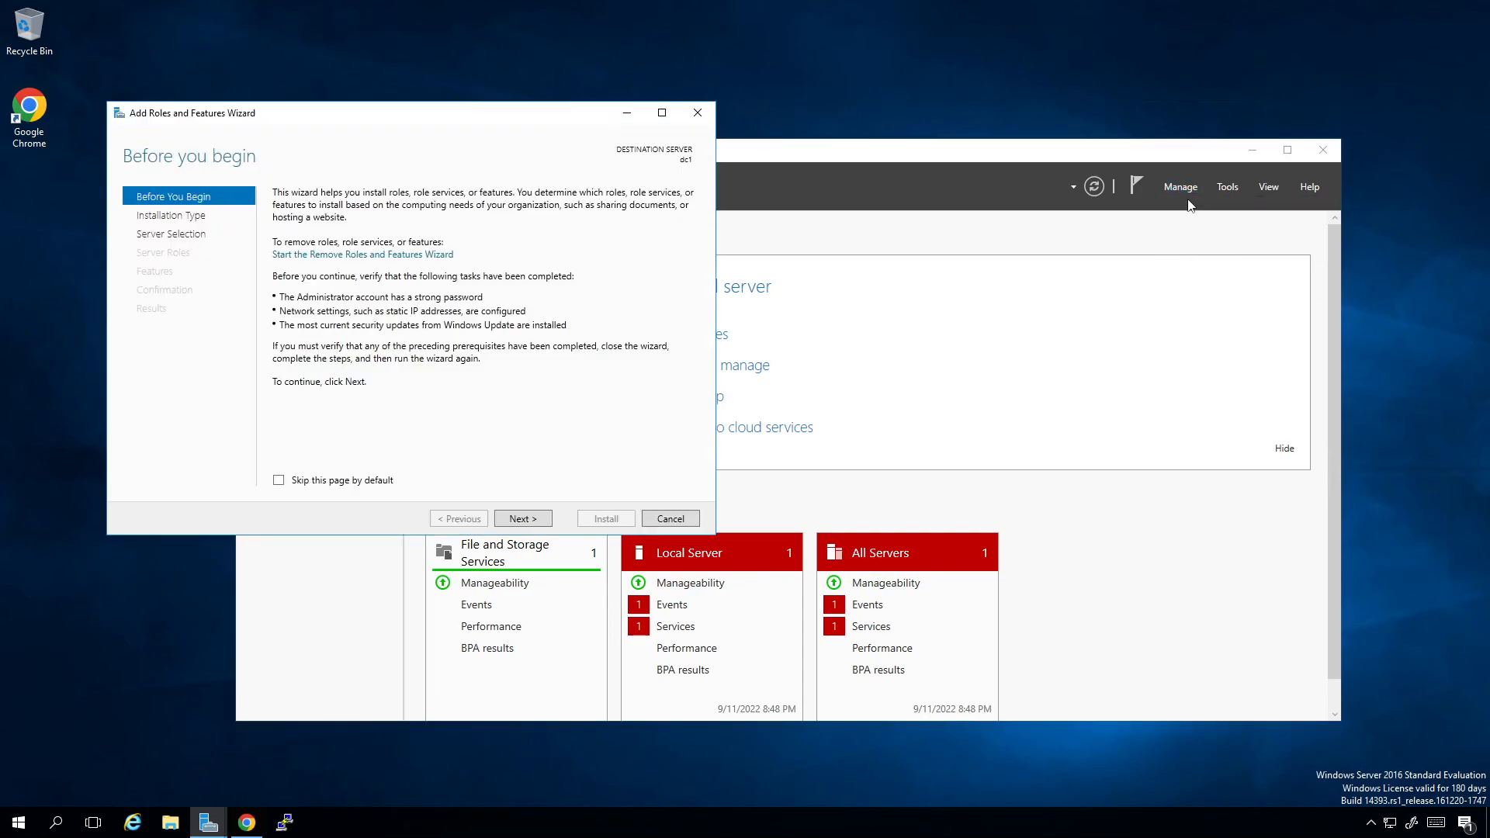
left_click(523, 518)
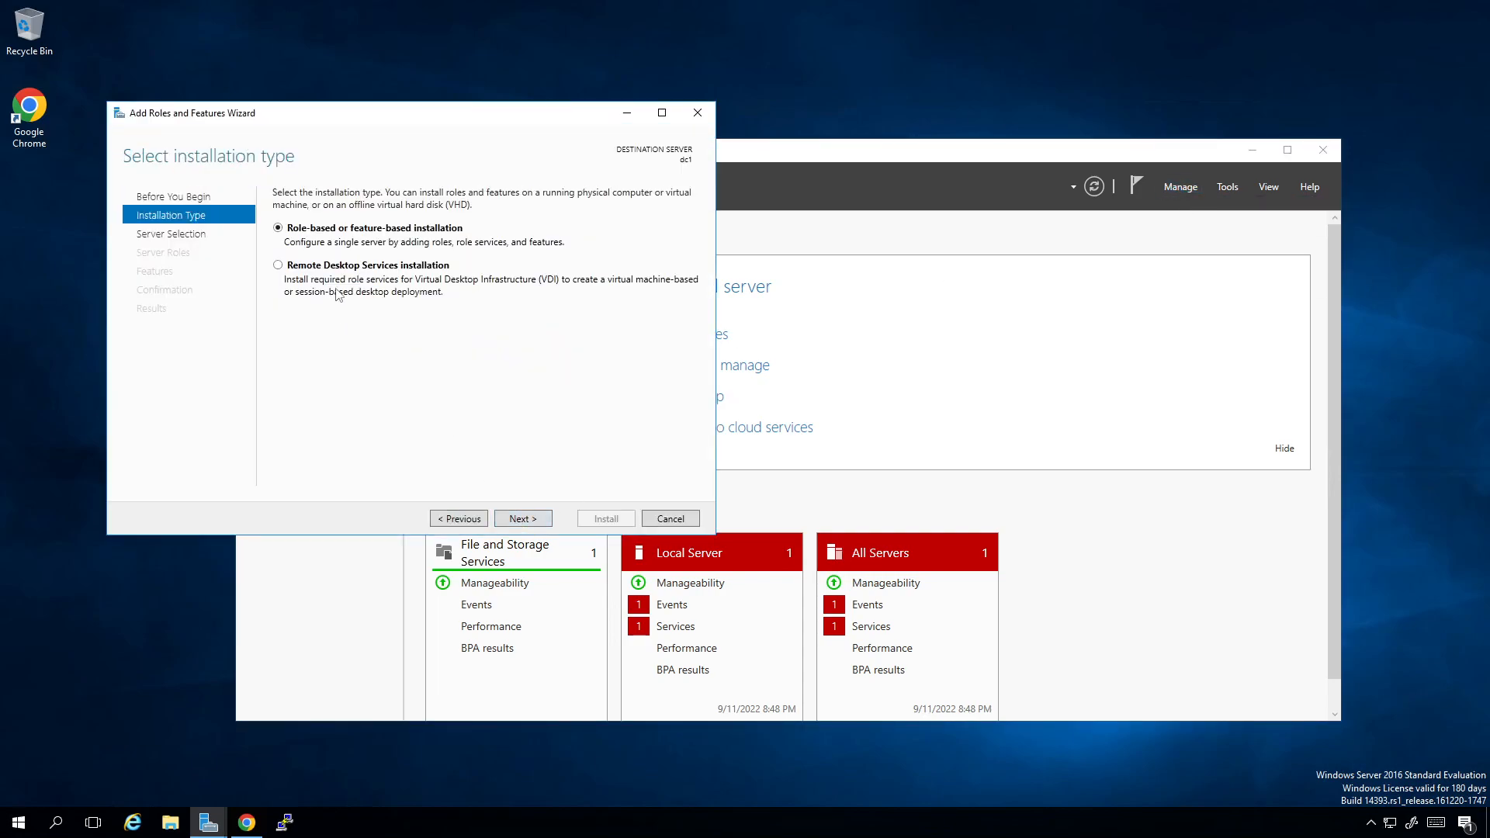
left_click(517, 515)
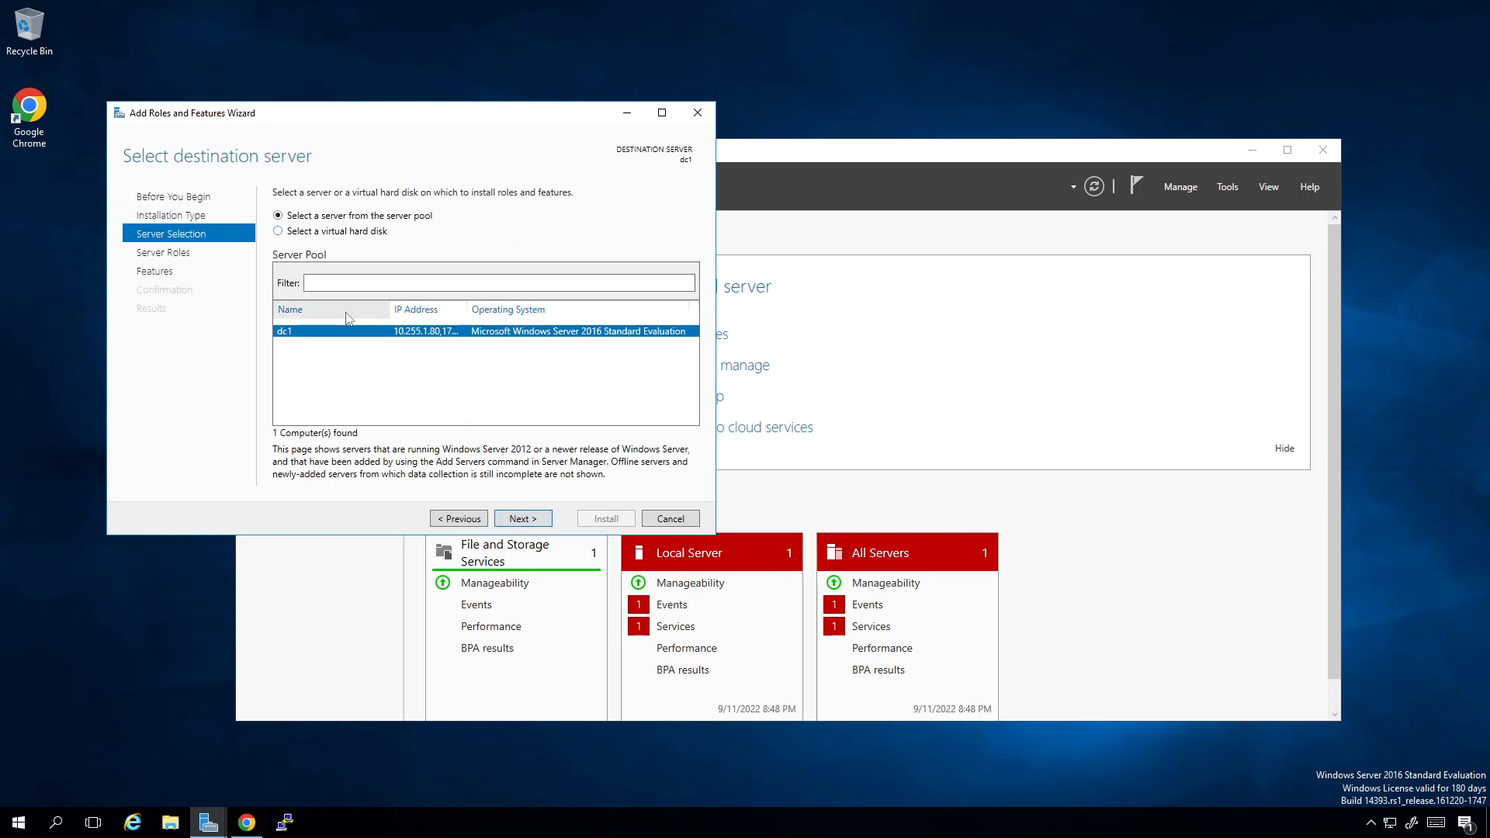
left_click(505, 521)
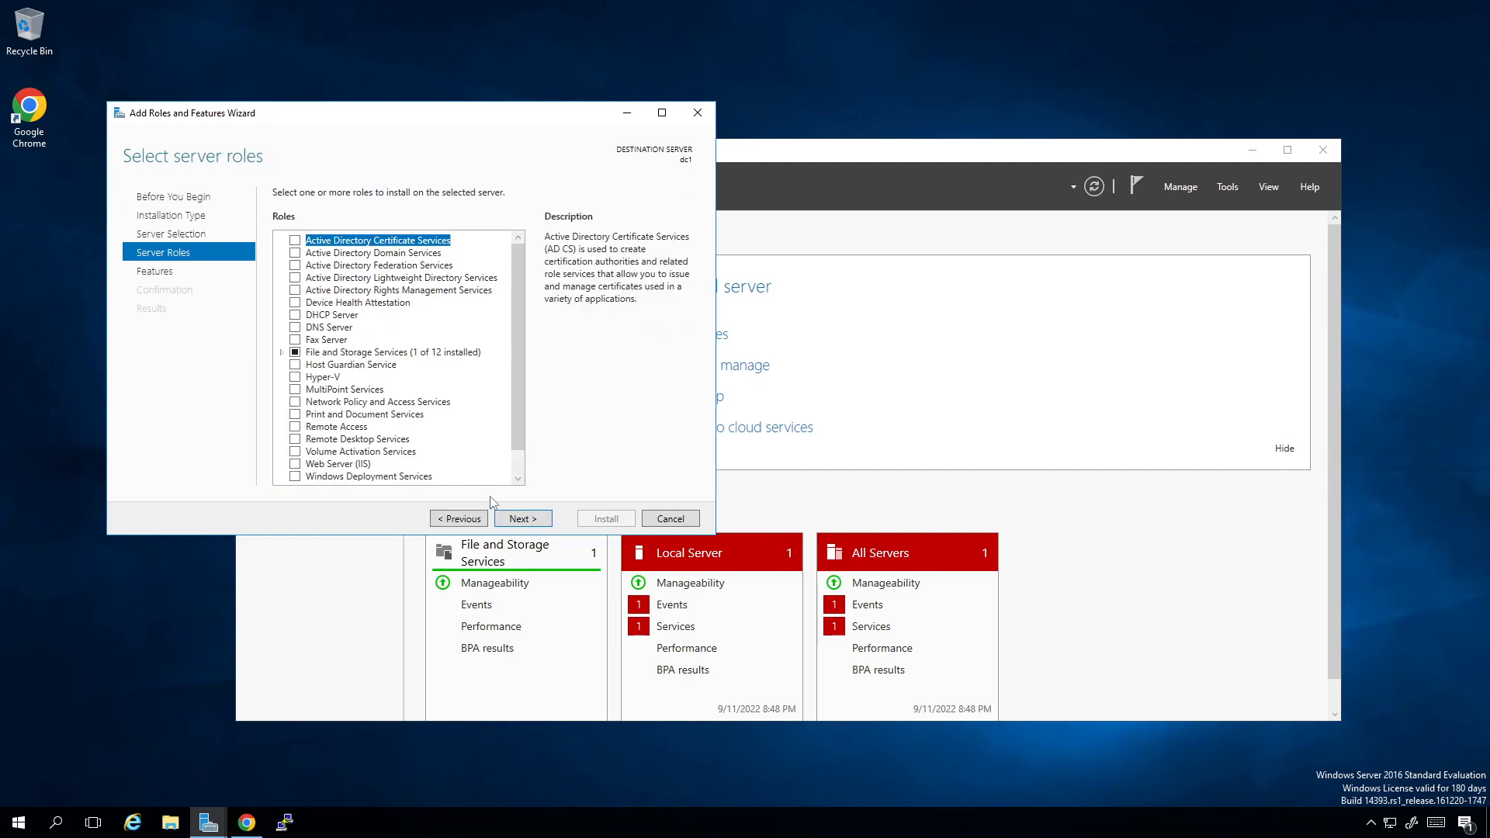
Step: Select the Active Directory Domain Services role with its required features and management tools, and install it
left_click(377, 255)
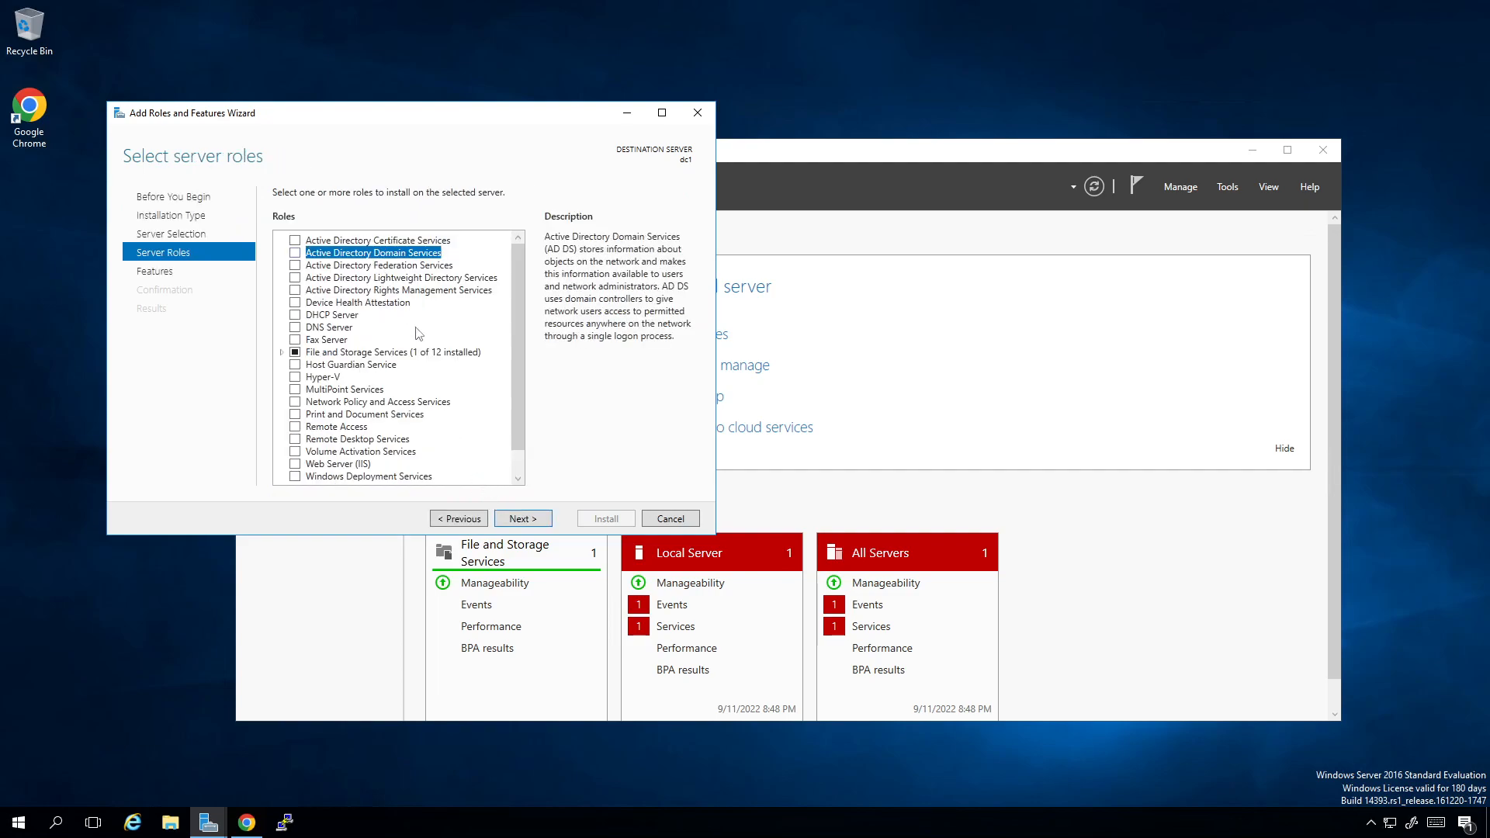
left_click(294, 253)
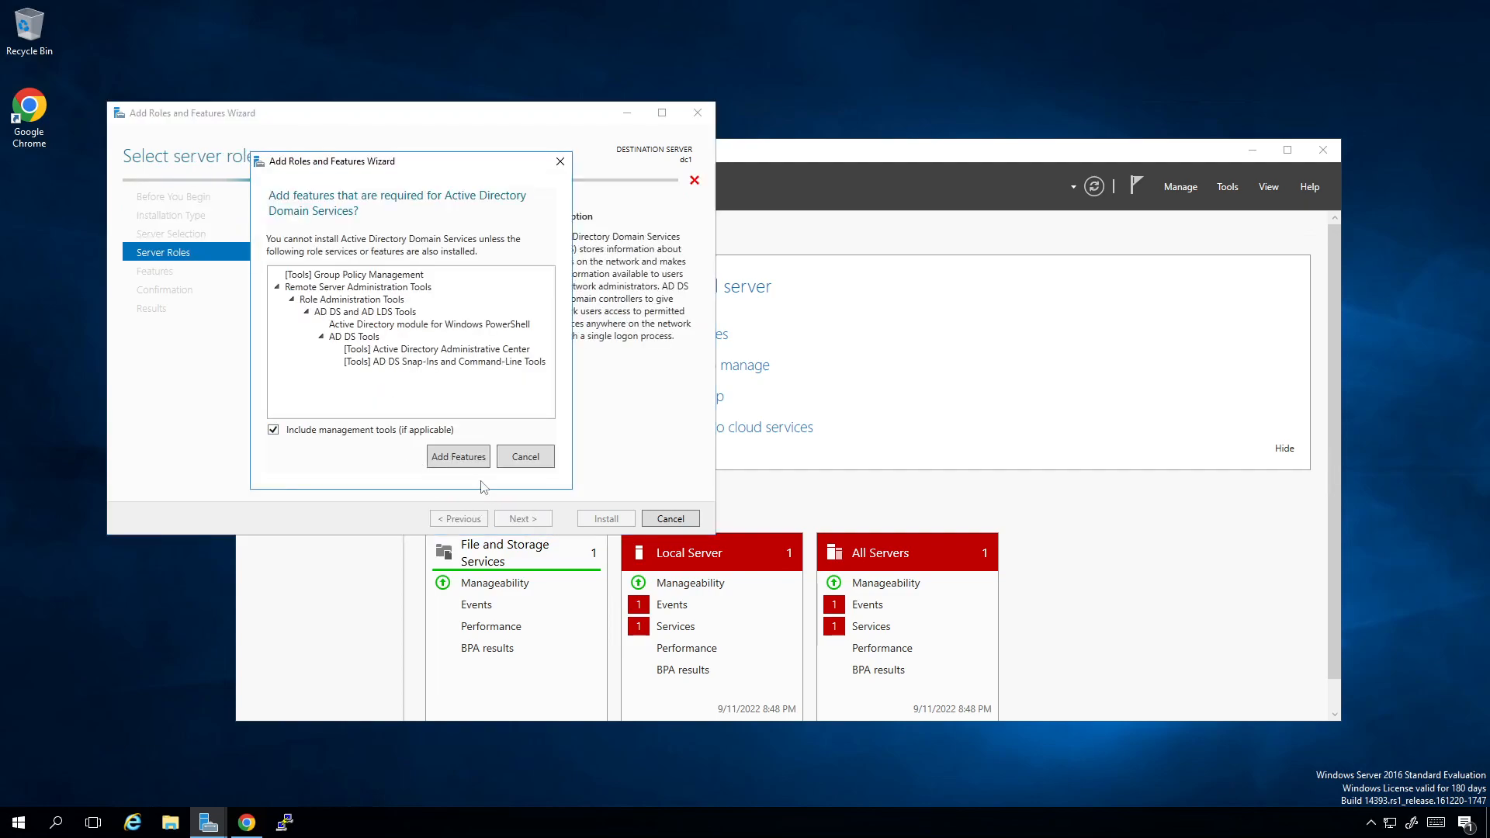
left_click(480, 465)
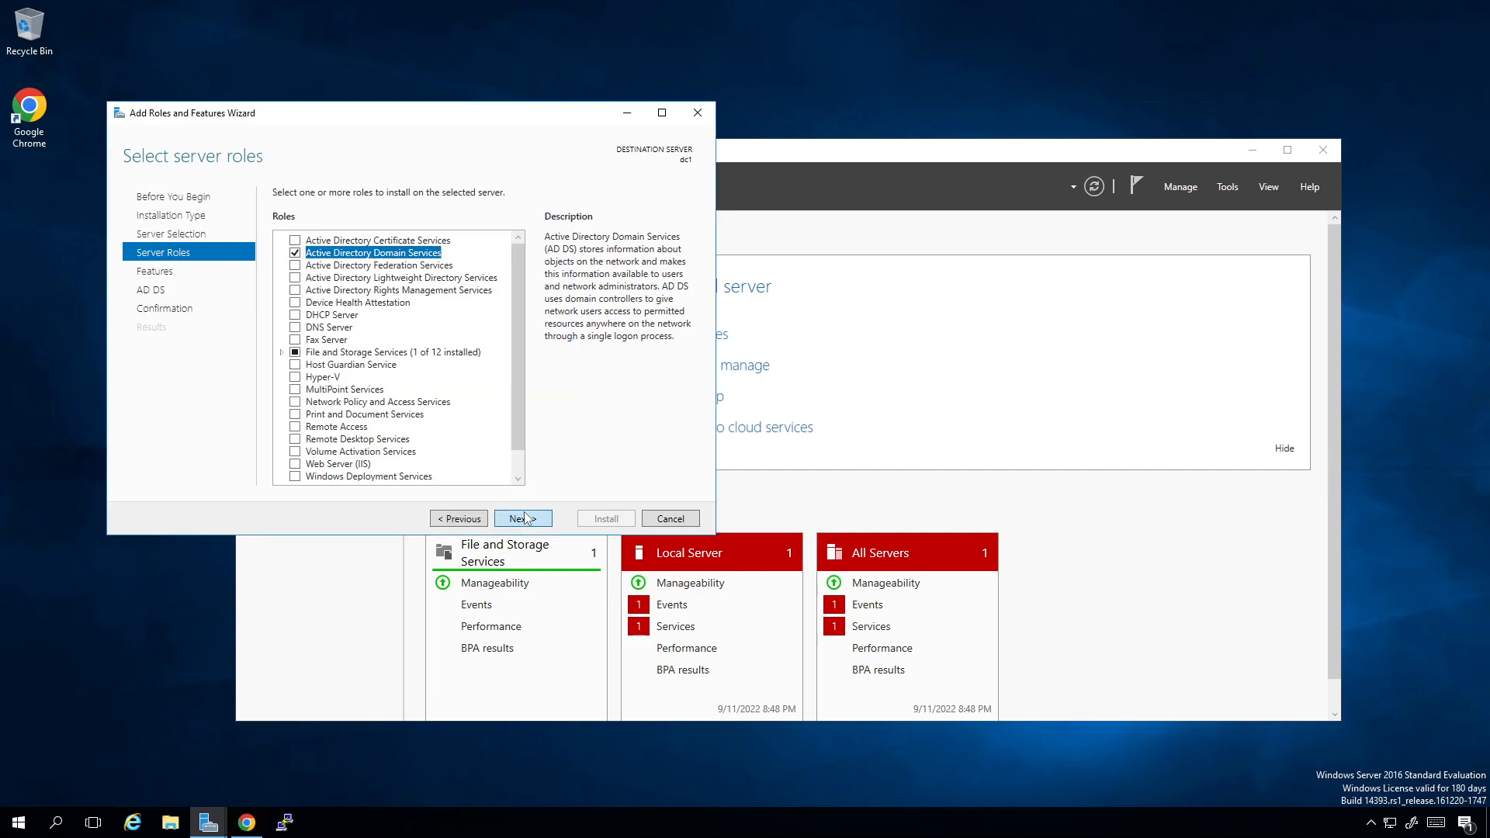
left_click(524, 518)
left_click(525, 519)
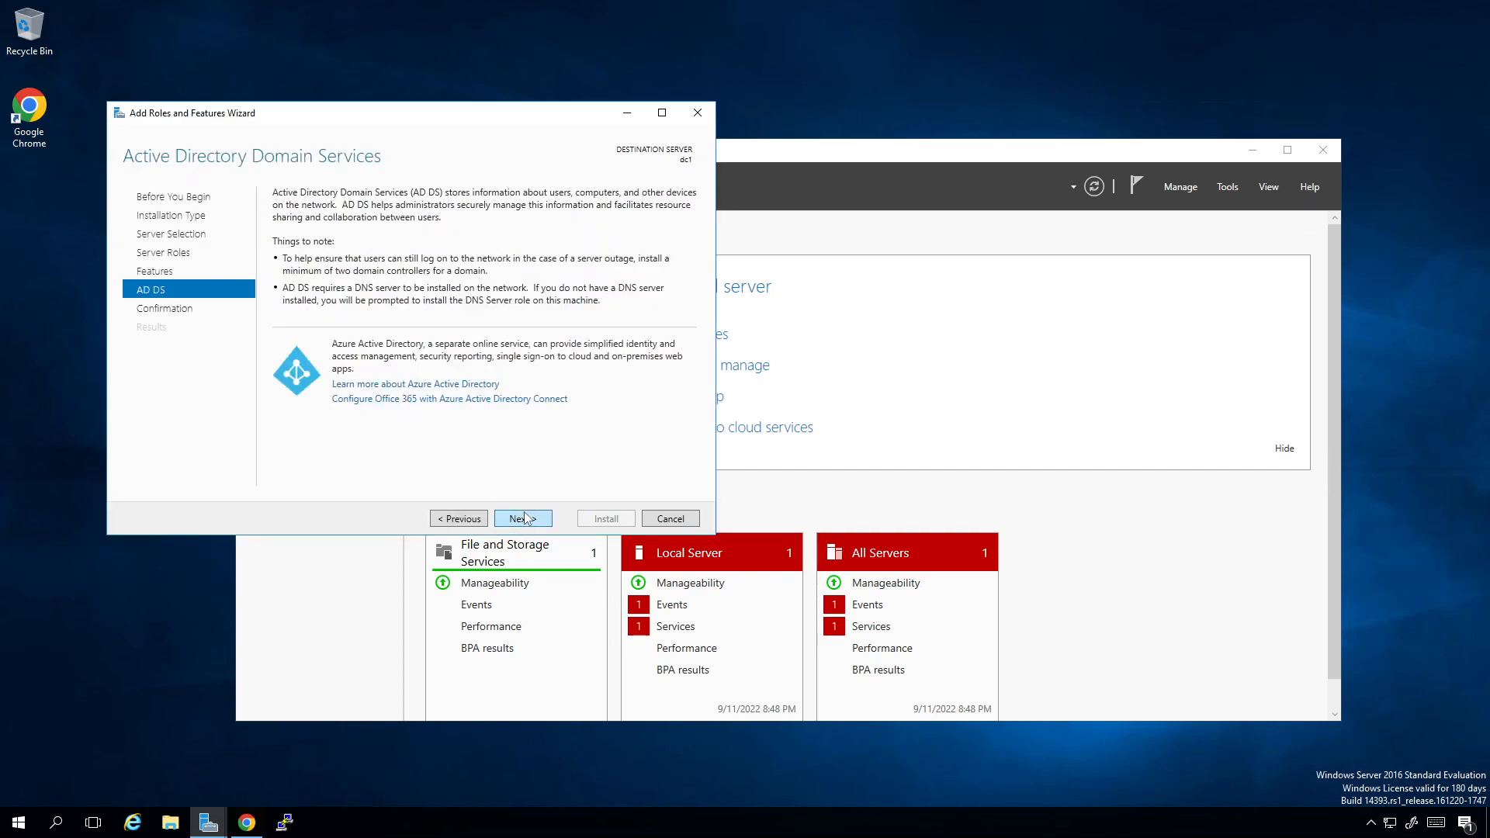
left_click(526, 519)
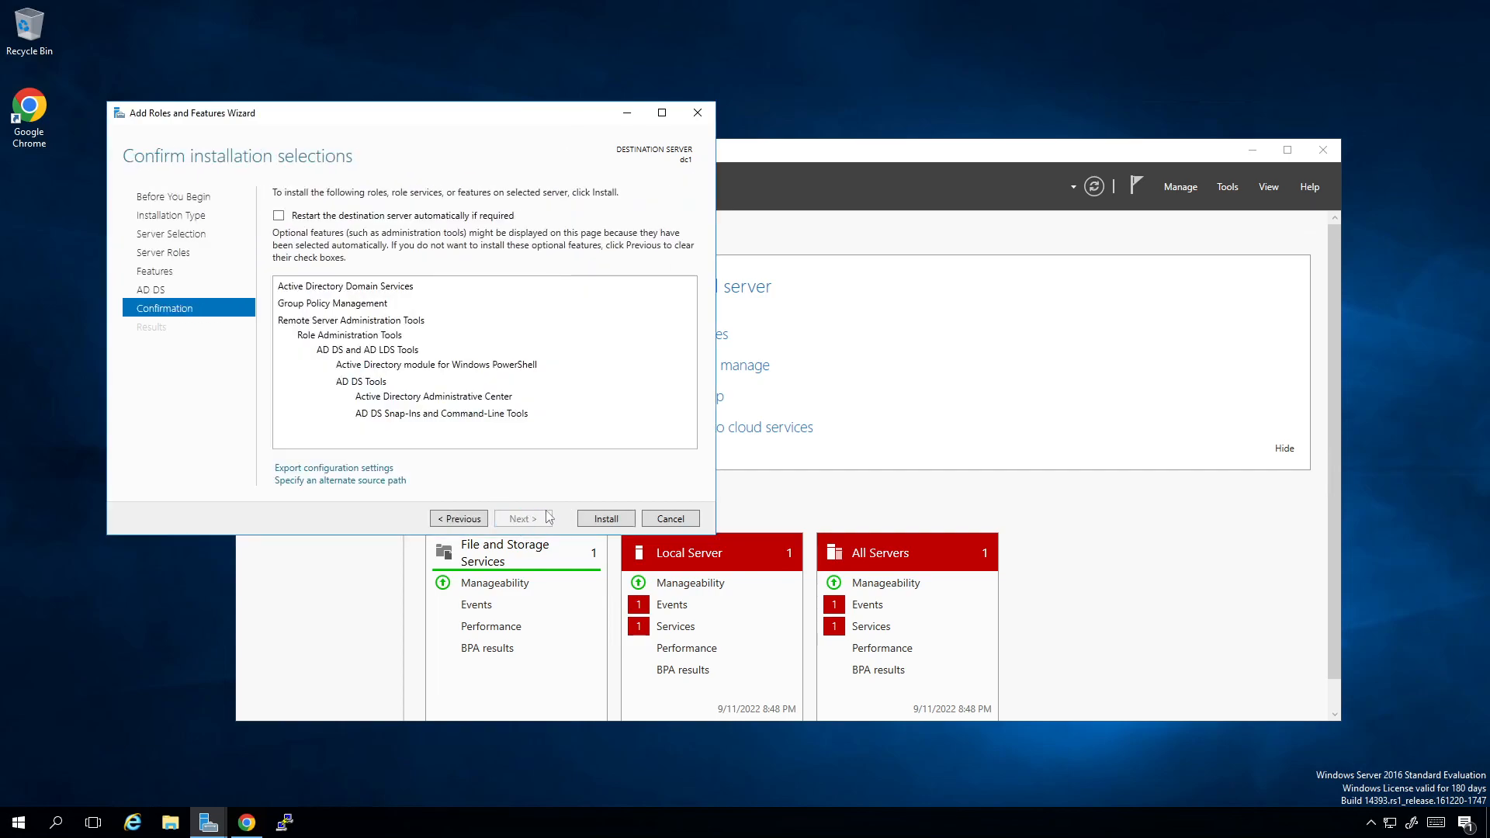
left_click(604, 519)
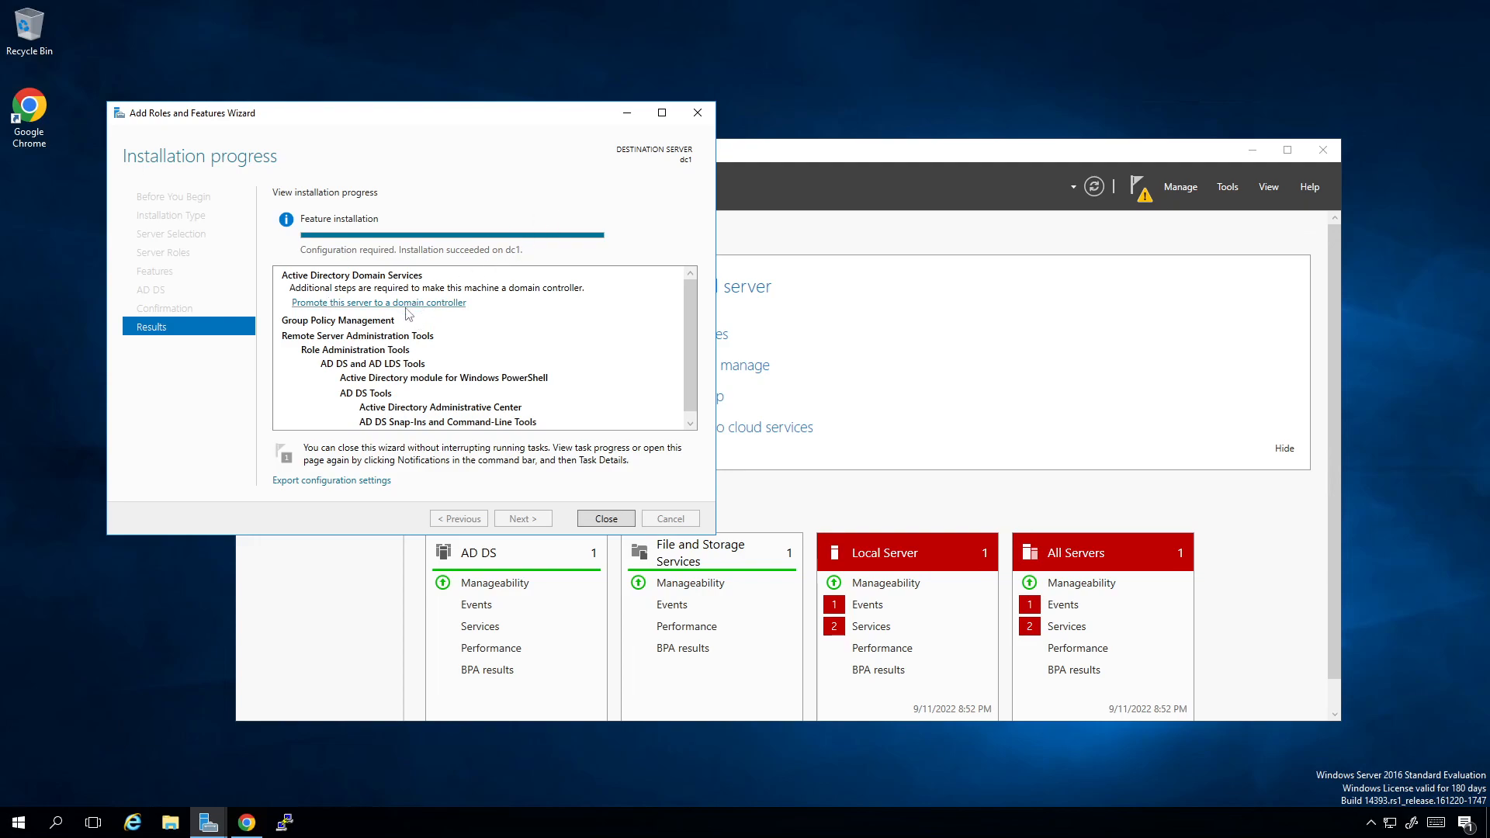
Step: Start promoting the server to a domain controller, adding a new forest with the root domain name nsx.local
left_click(1146, 142)
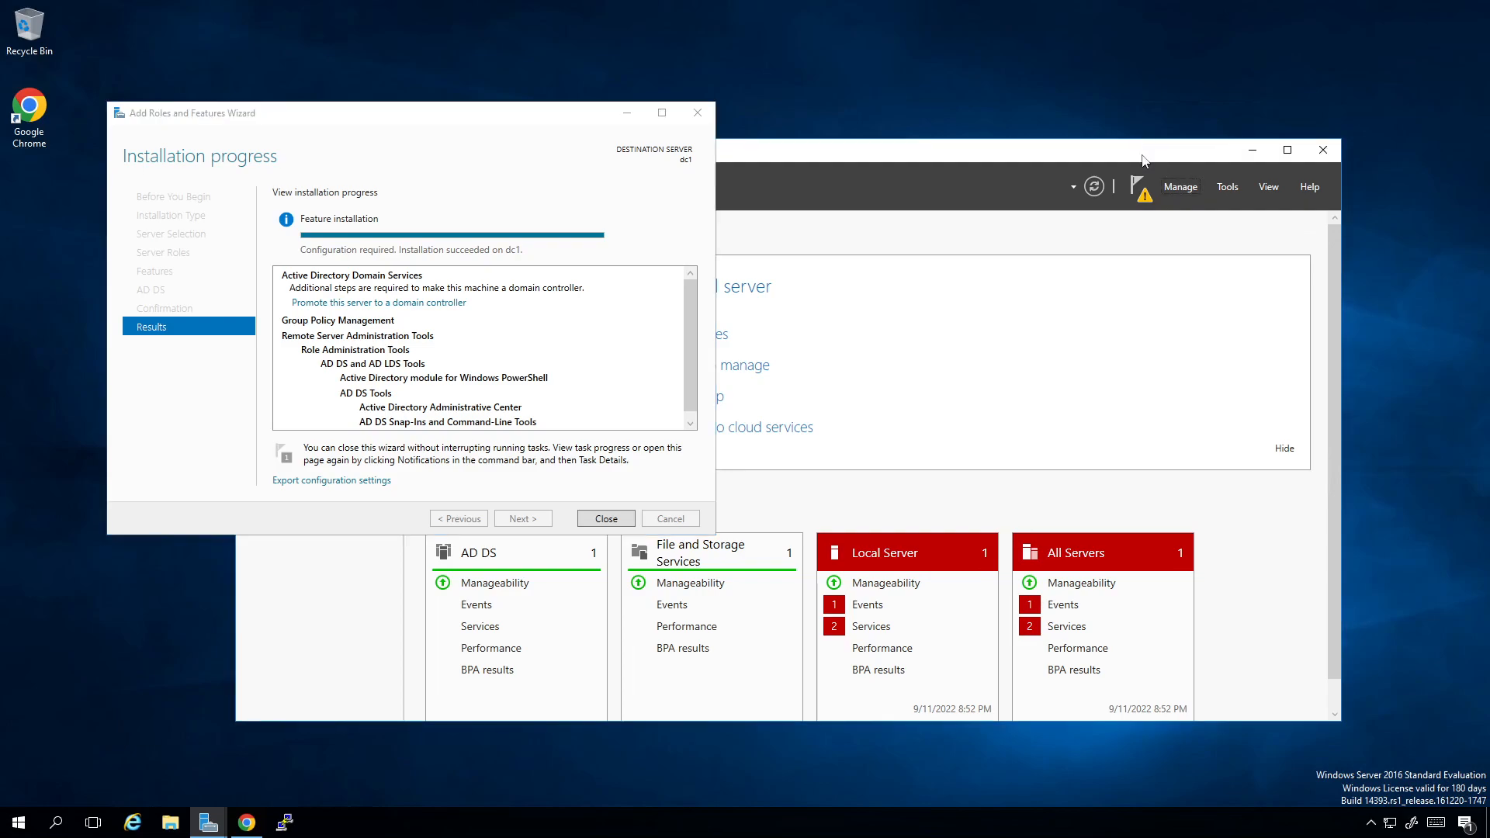
left_click(1139, 199)
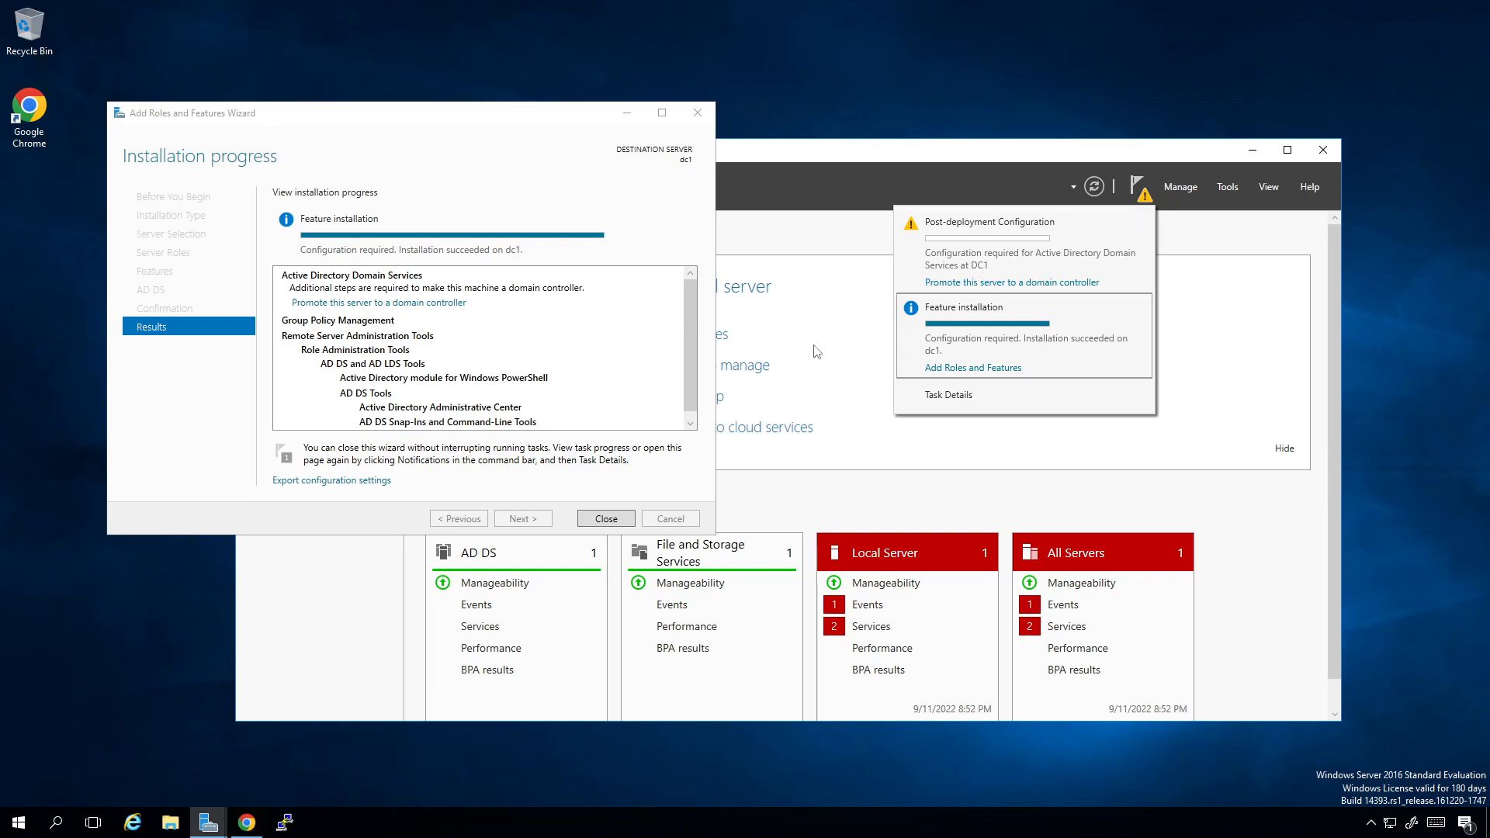
left_click(435, 305)
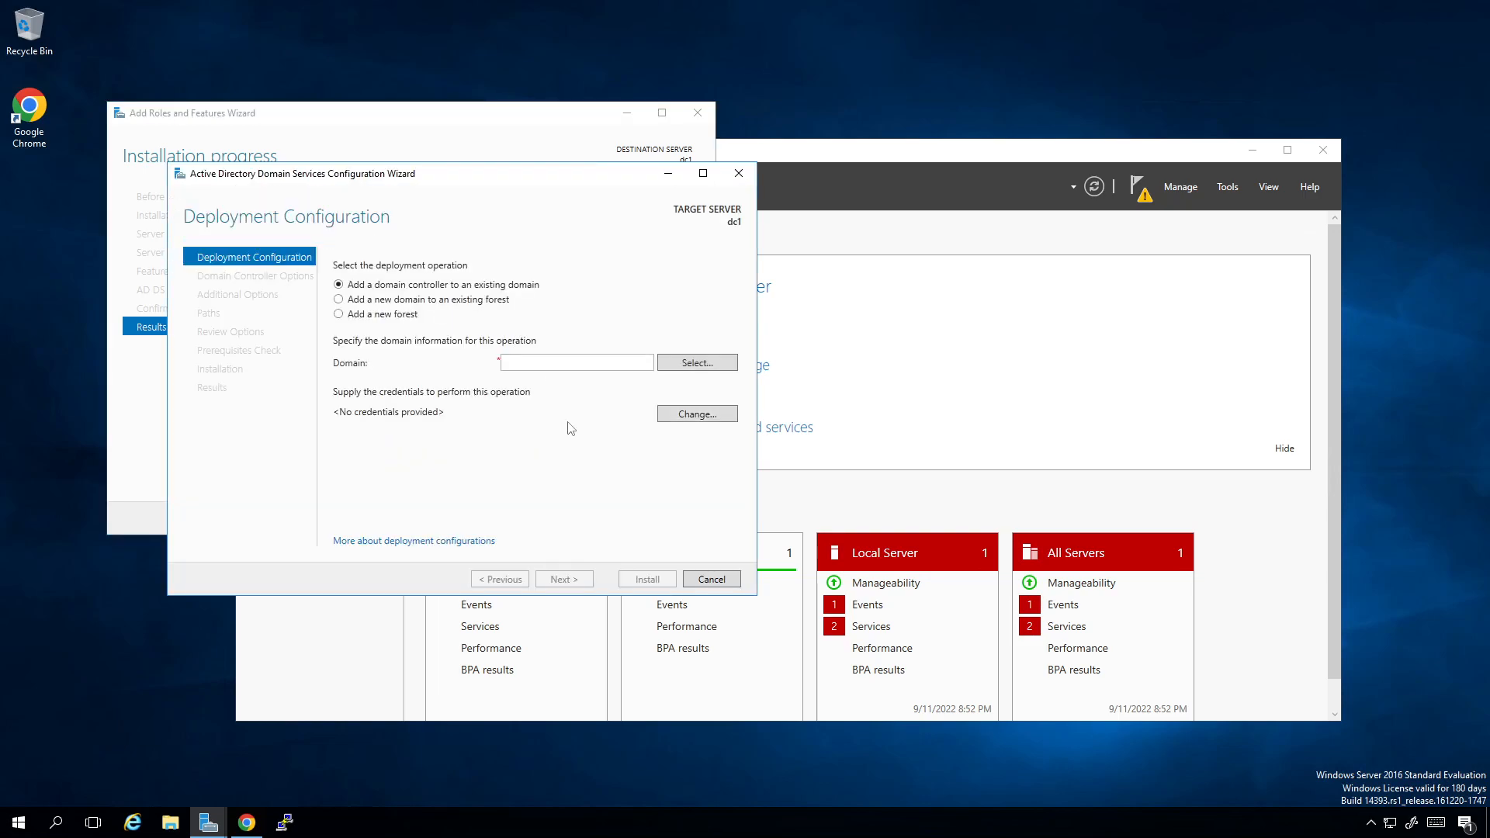
left_click(380, 301)
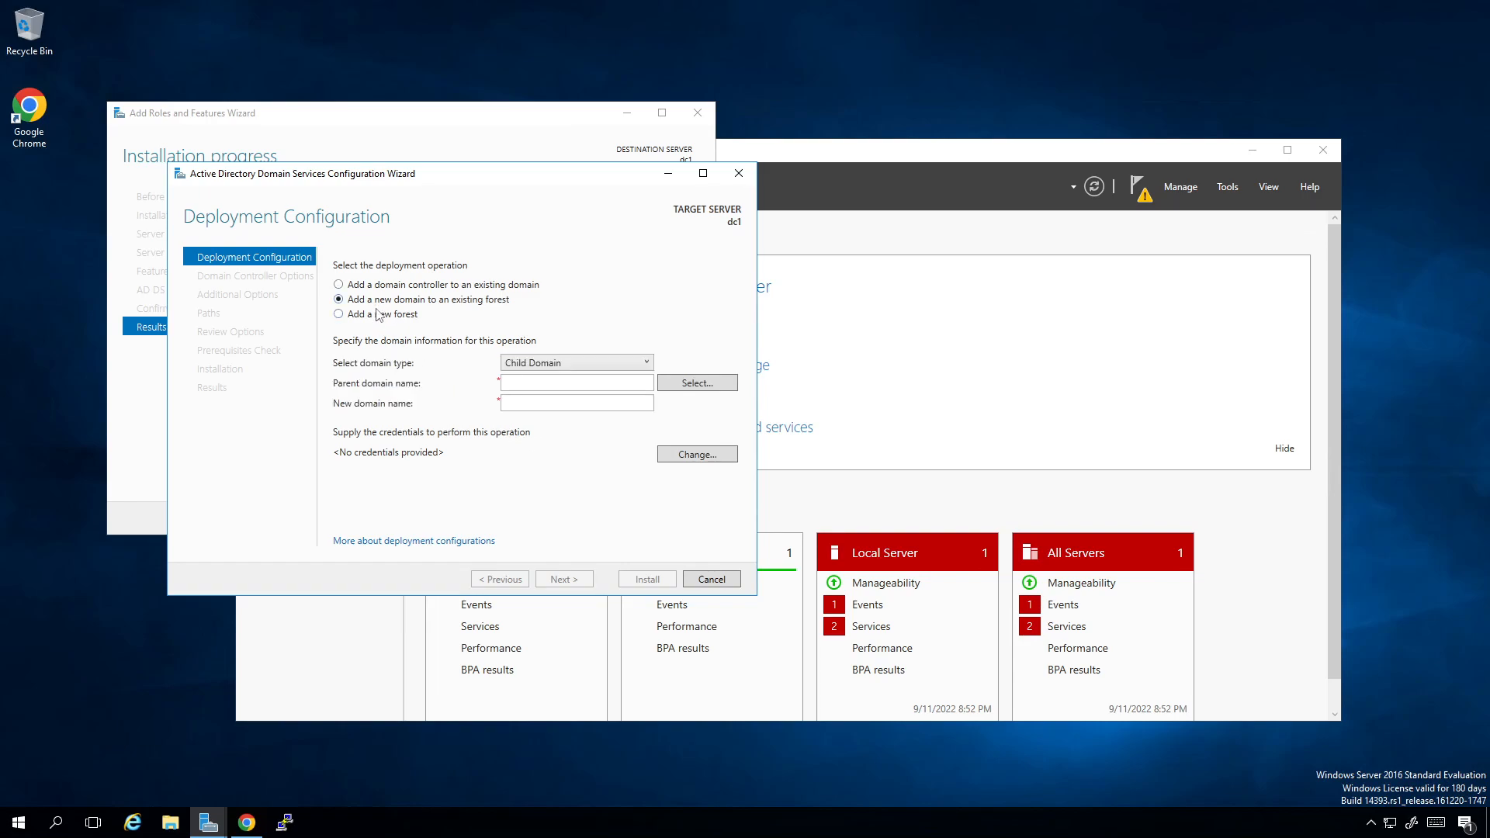
left_click(379, 317)
left_click(538, 363)
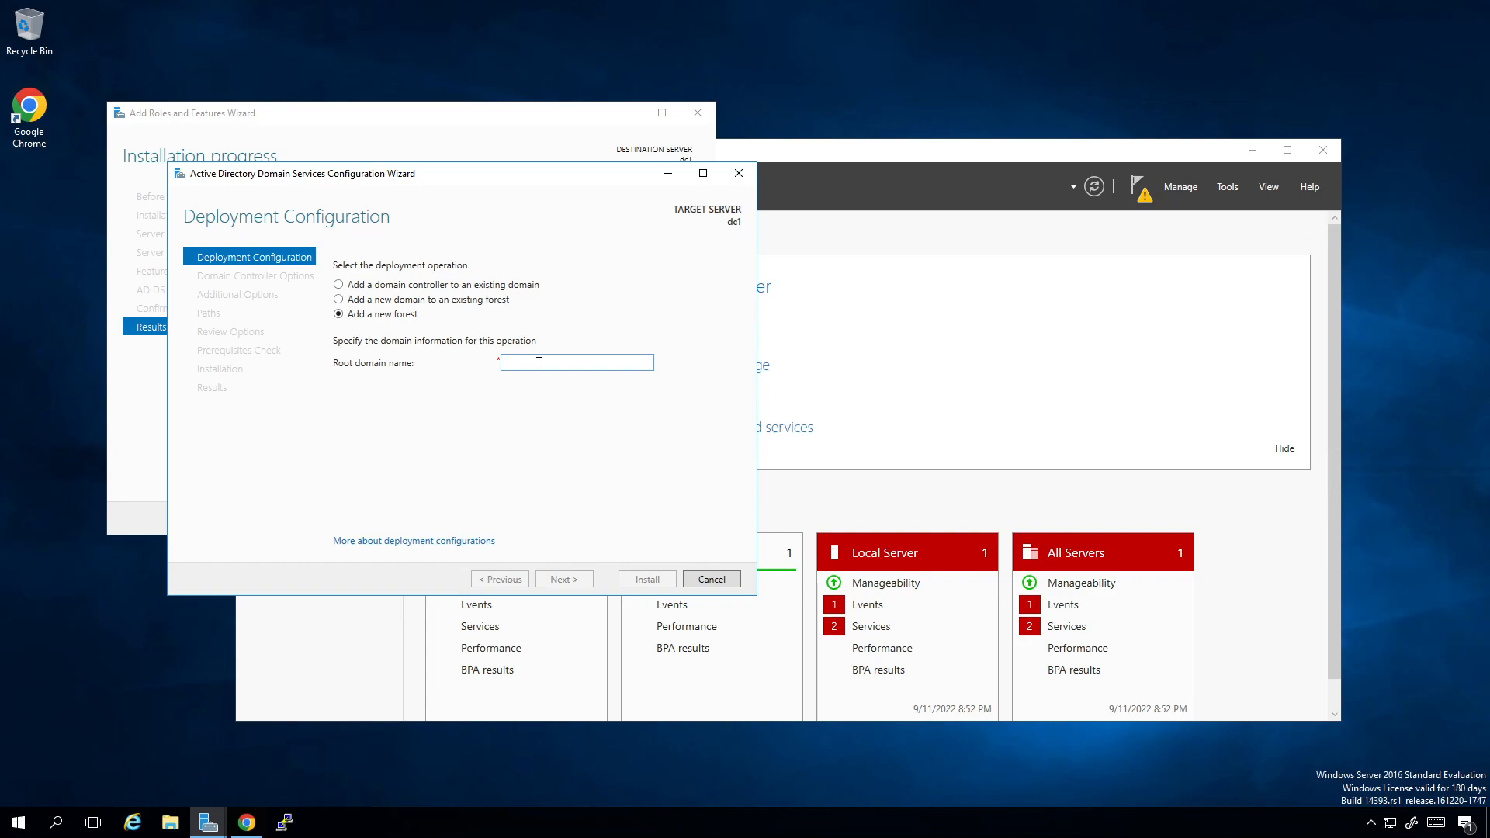
type("nx")
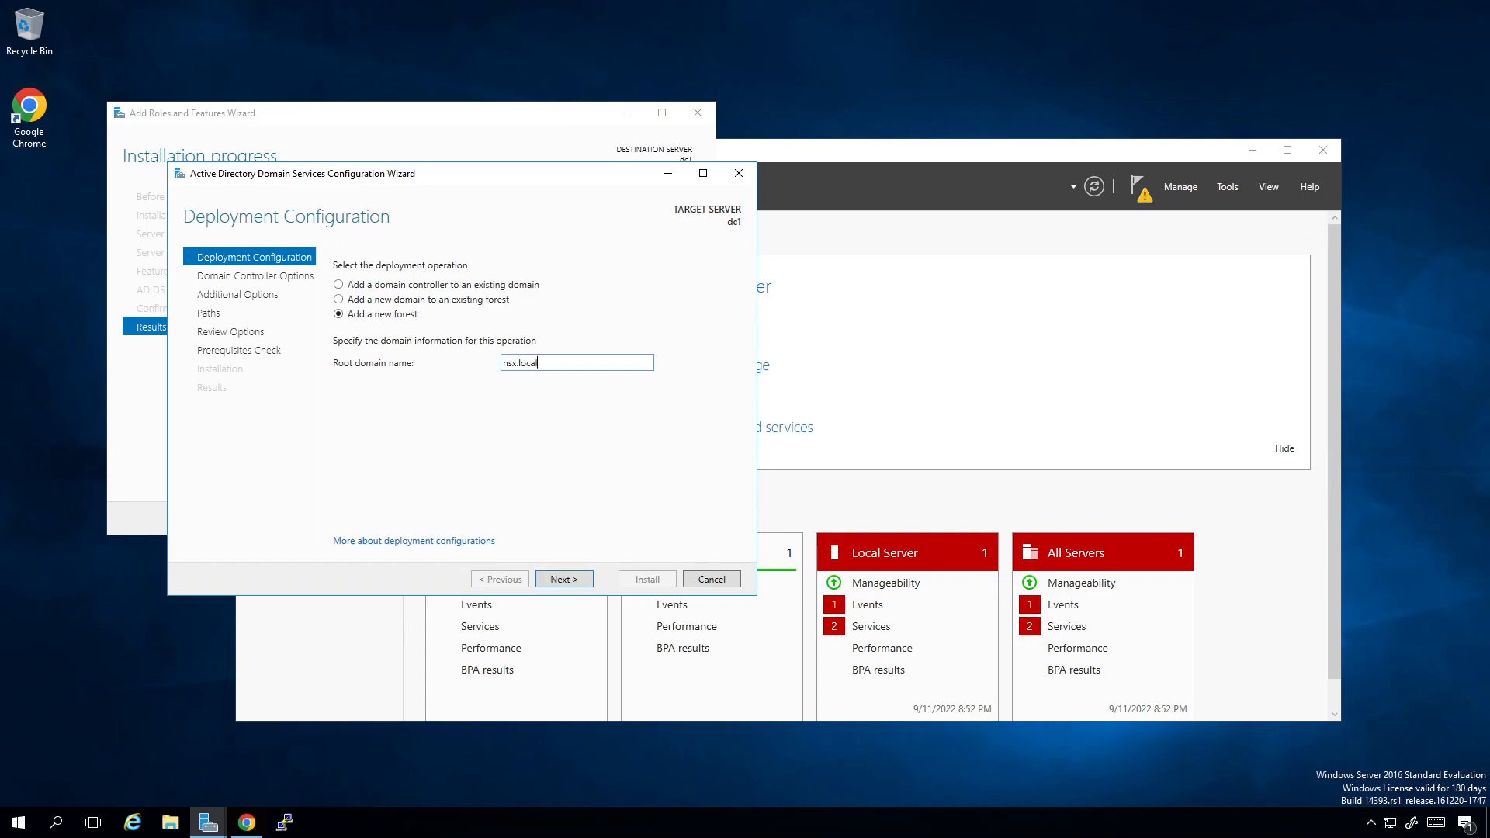
left_click(577, 584)
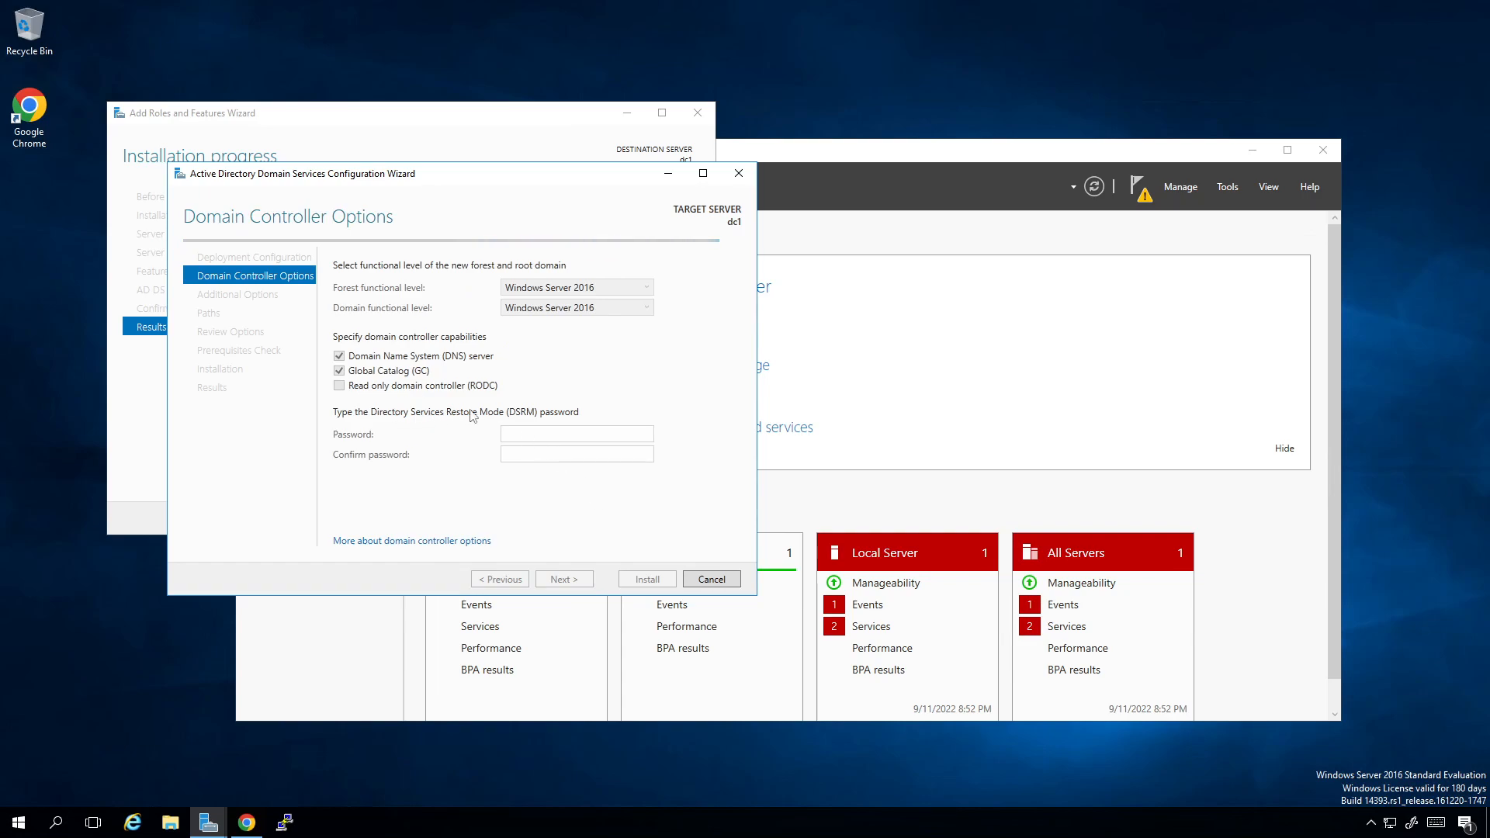
Step: Enter and confirm the DSRM password, and accept the default DNS options and the NetBIOS domain name NSX
left_click(552, 432)
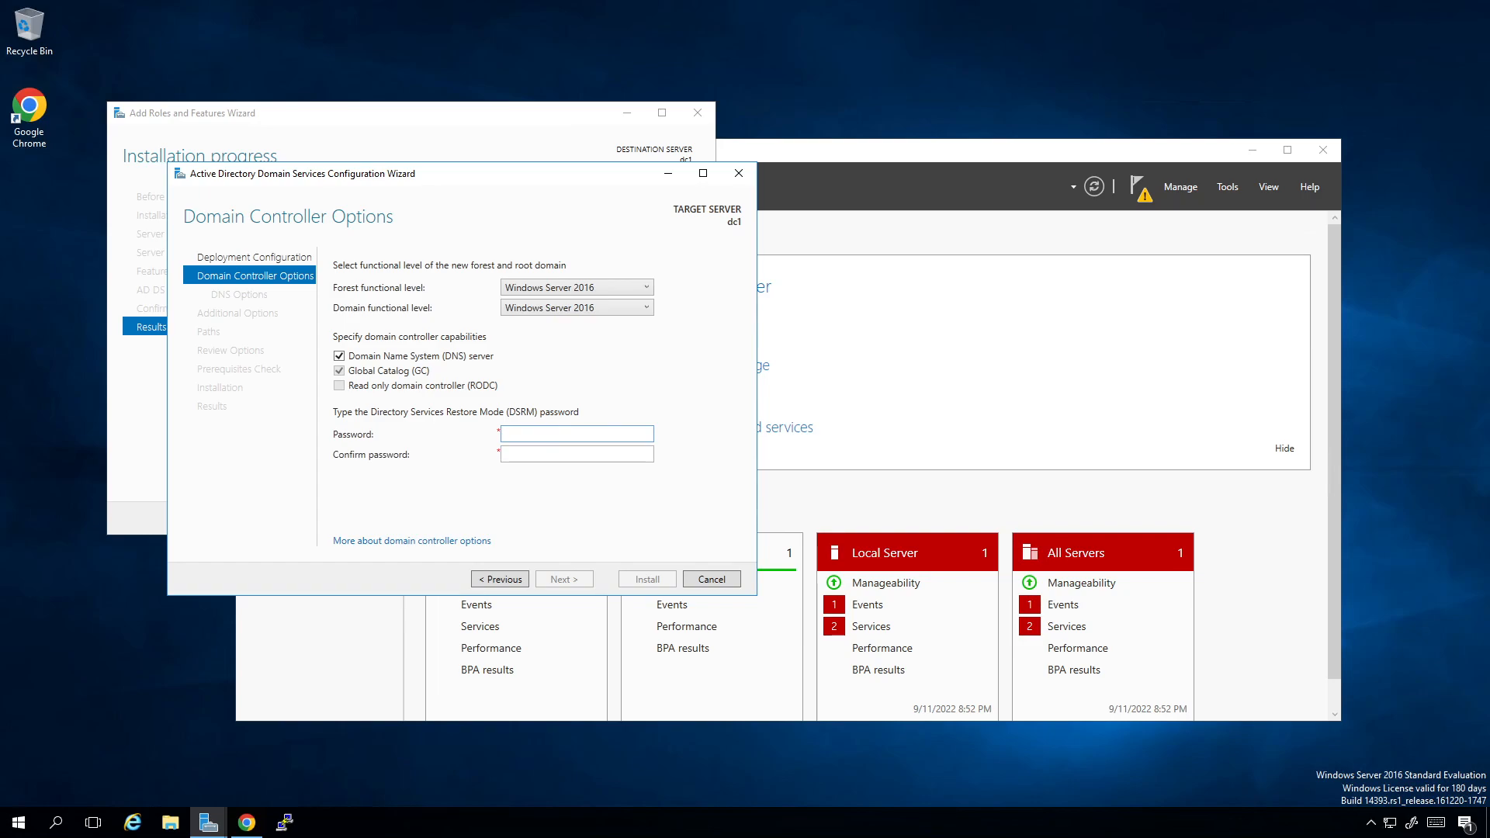
key("Tab")
type("••••••••")
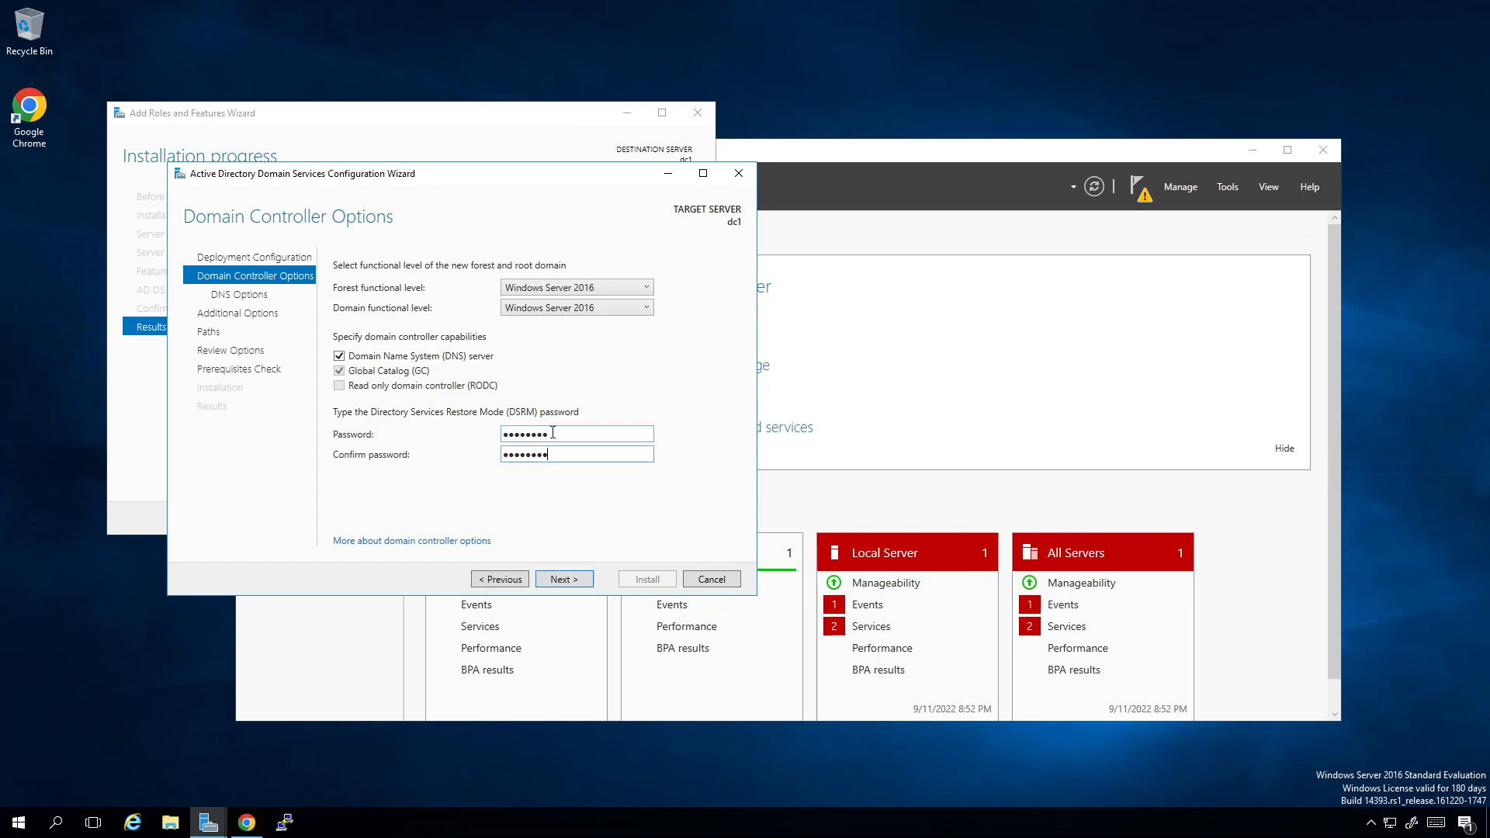
left_click(578, 576)
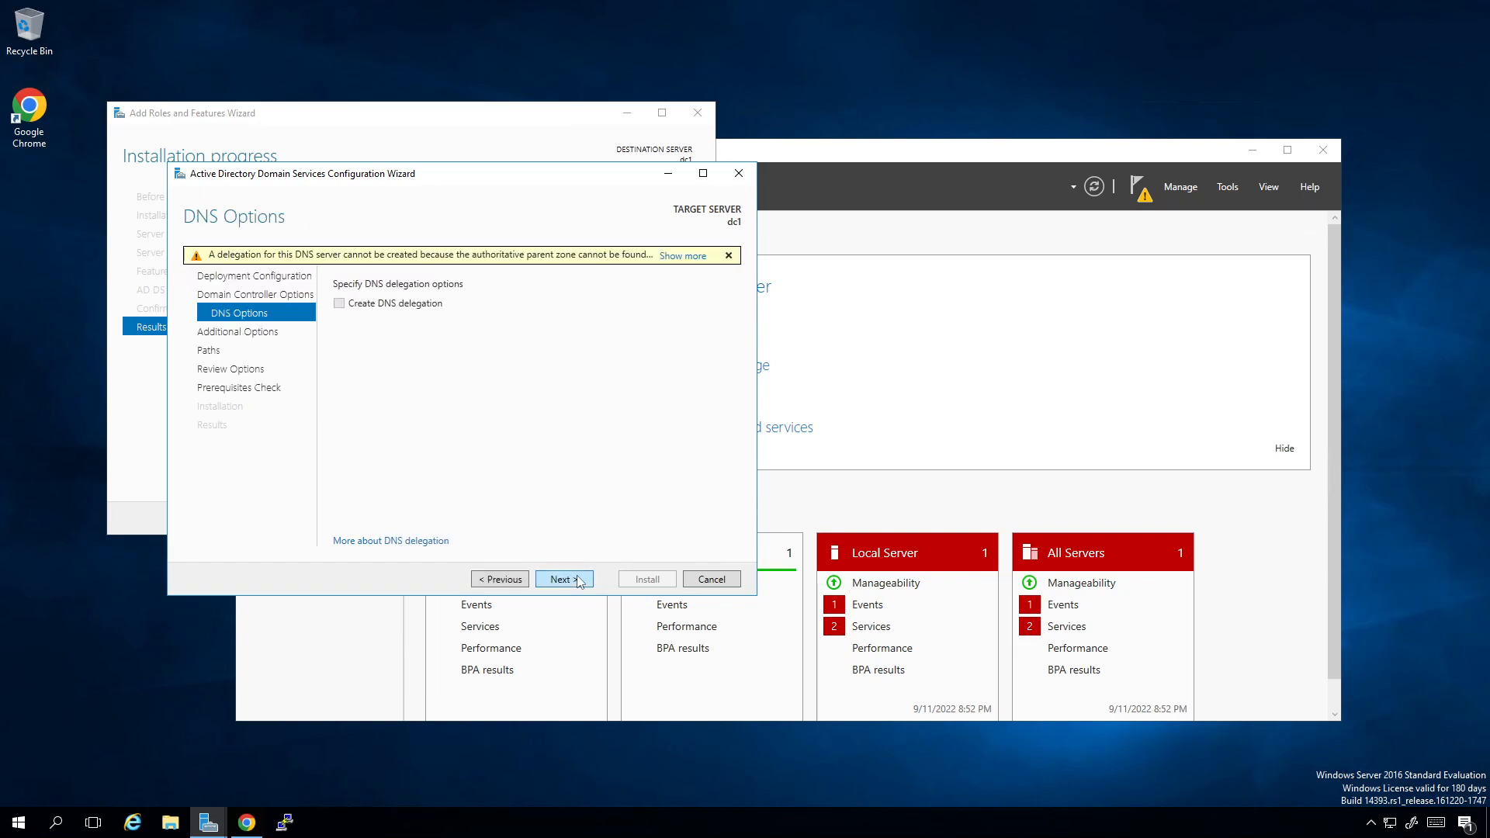
left_click(577, 580)
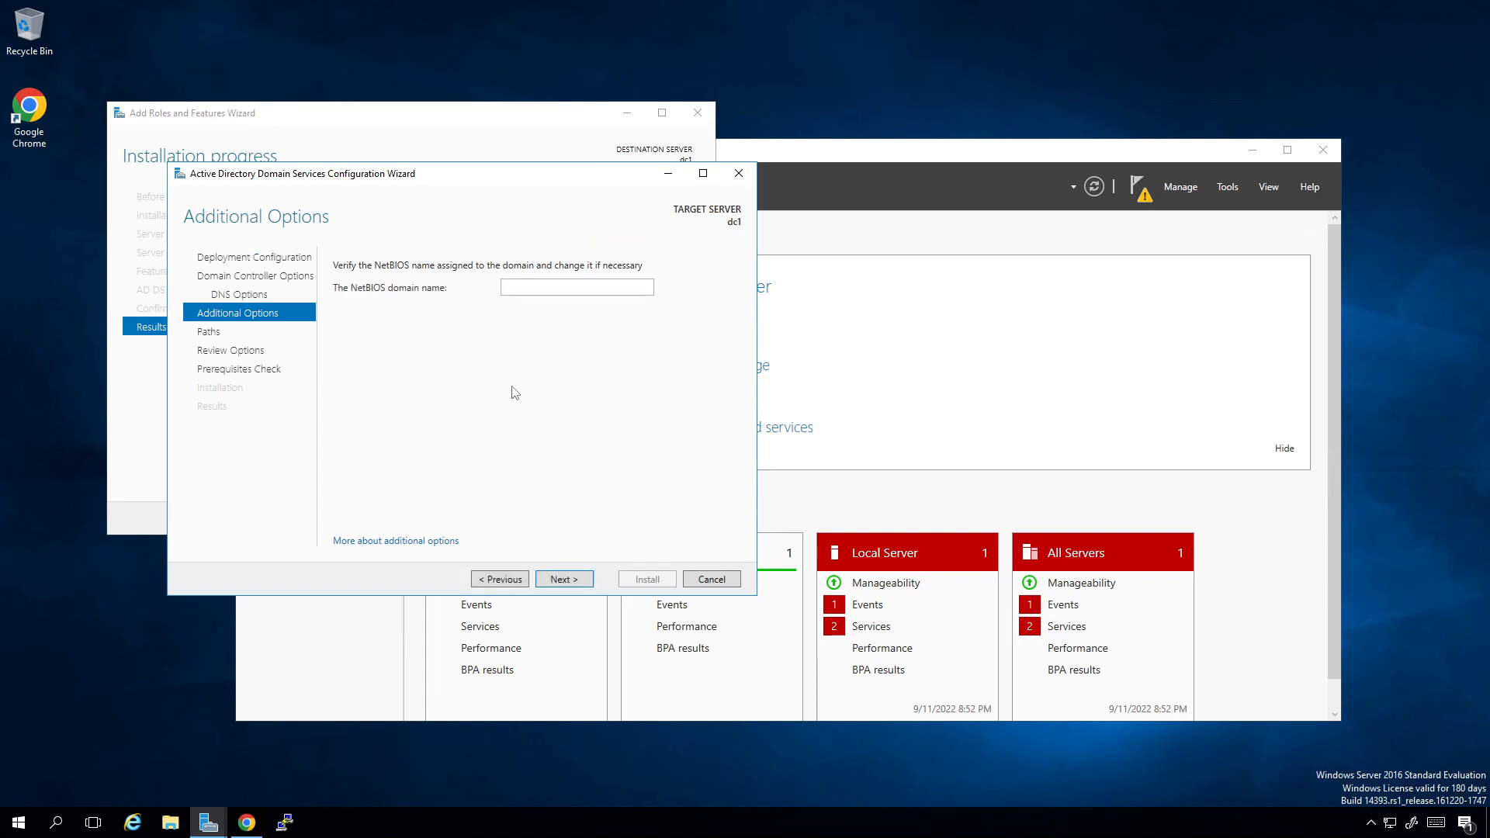
left_click(560, 585)
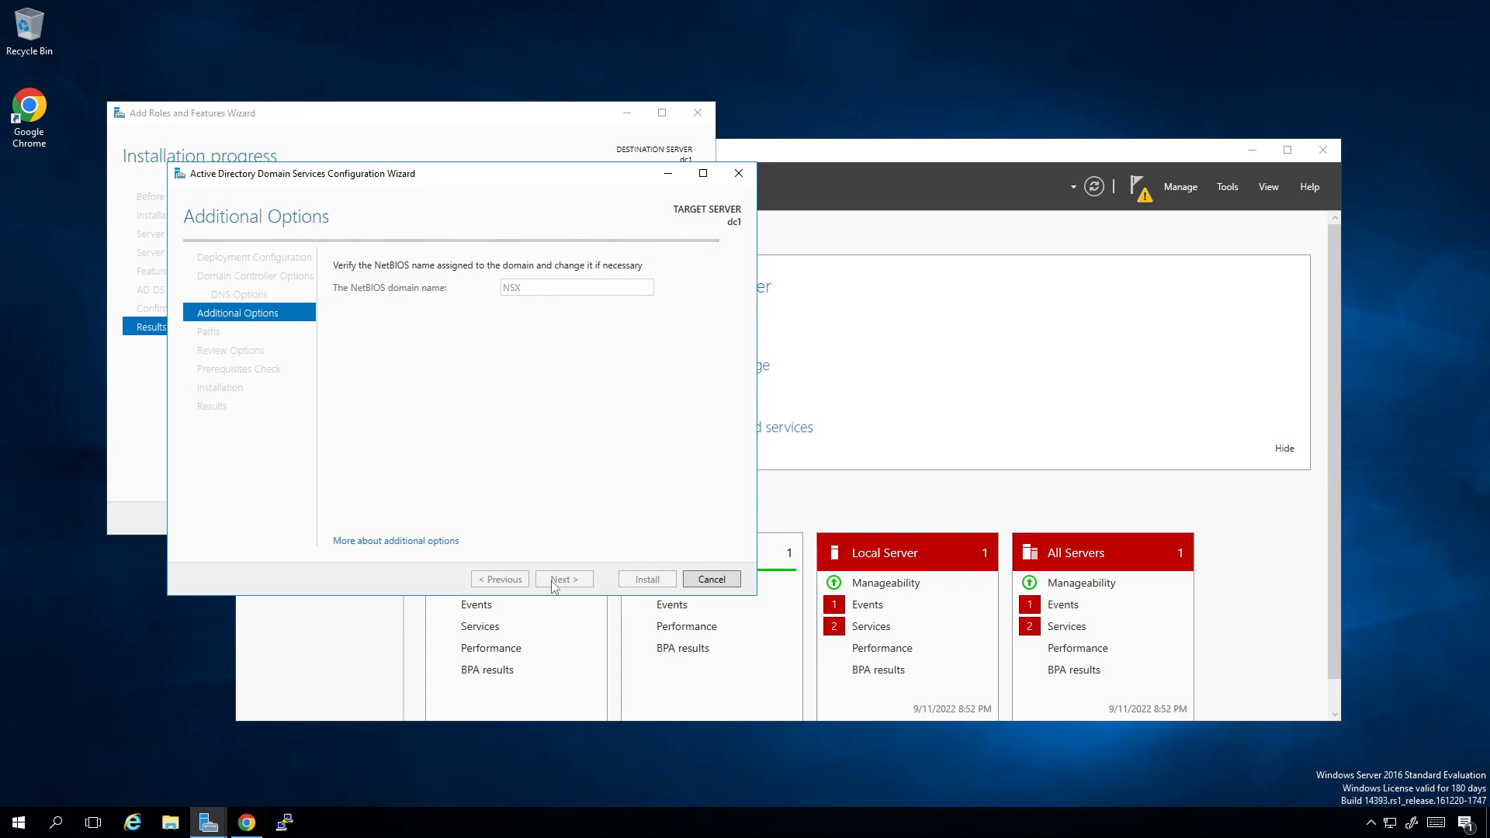
Step: Accept the default paths and reviewed options, and install the domain controller promotion after the prerequisites check
left_click(556, 585)
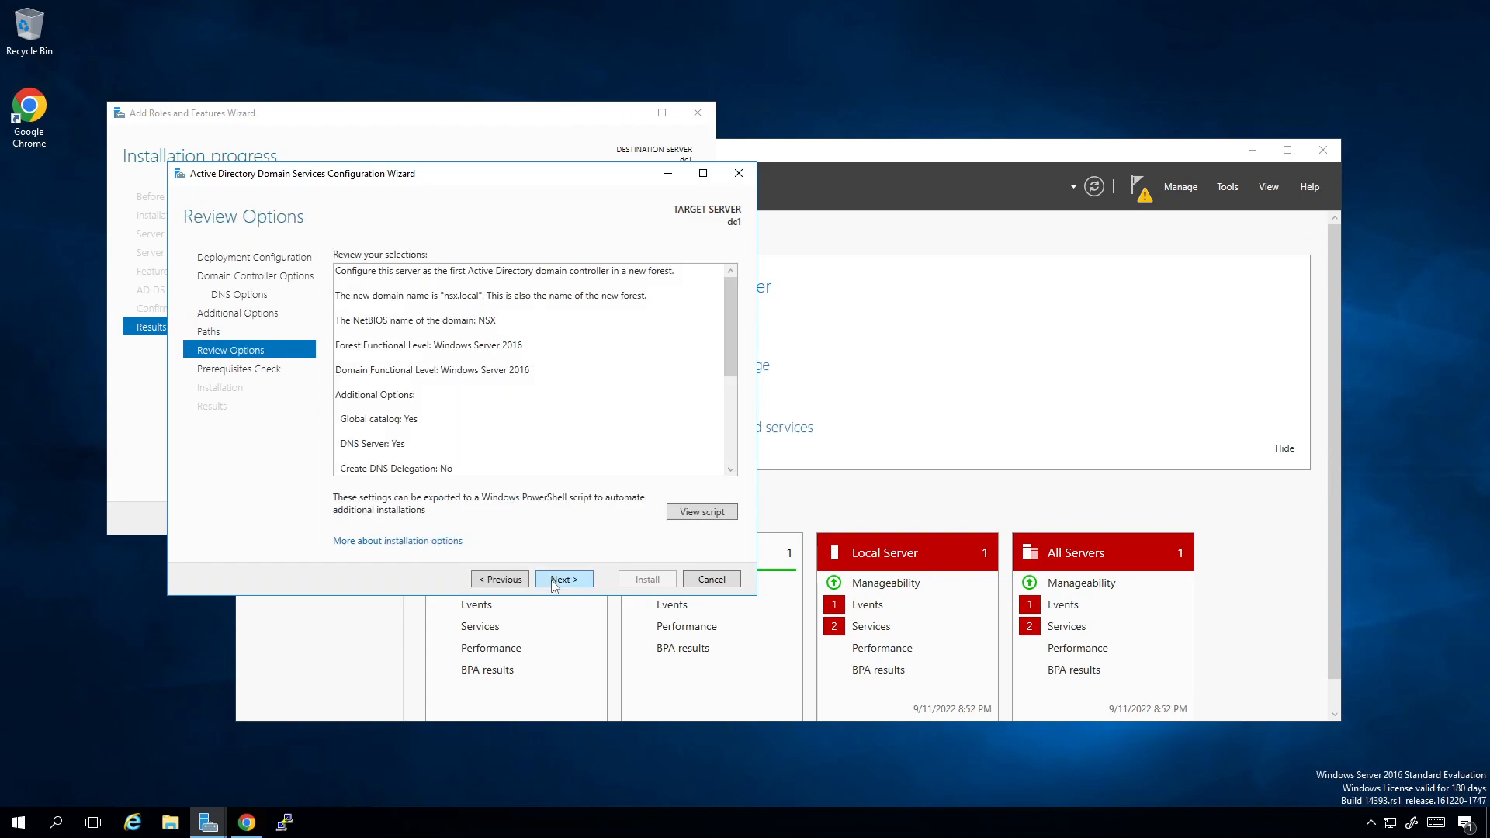
left_click(555, 580)
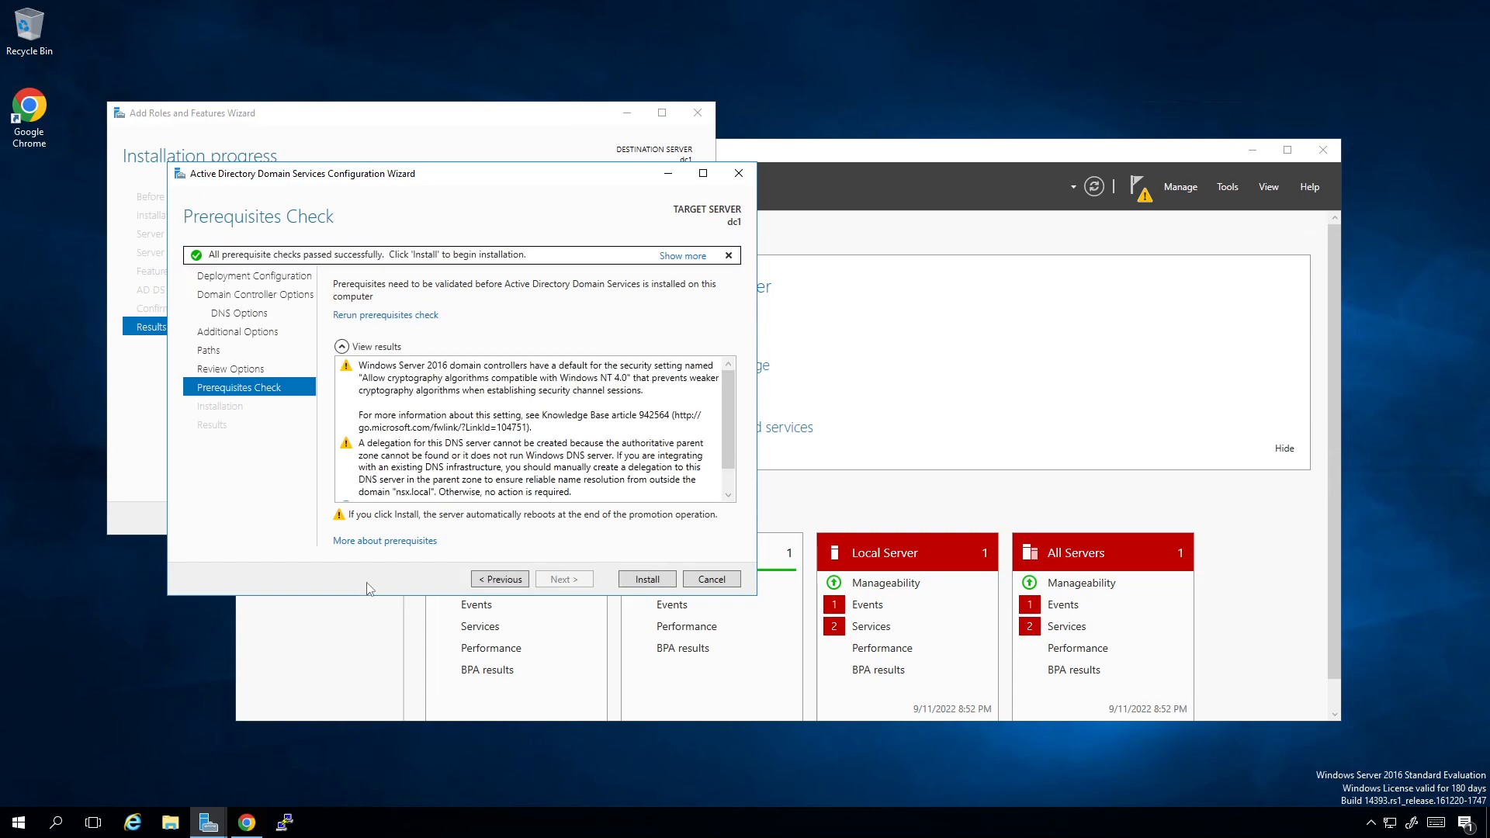
left_click(633, 583)
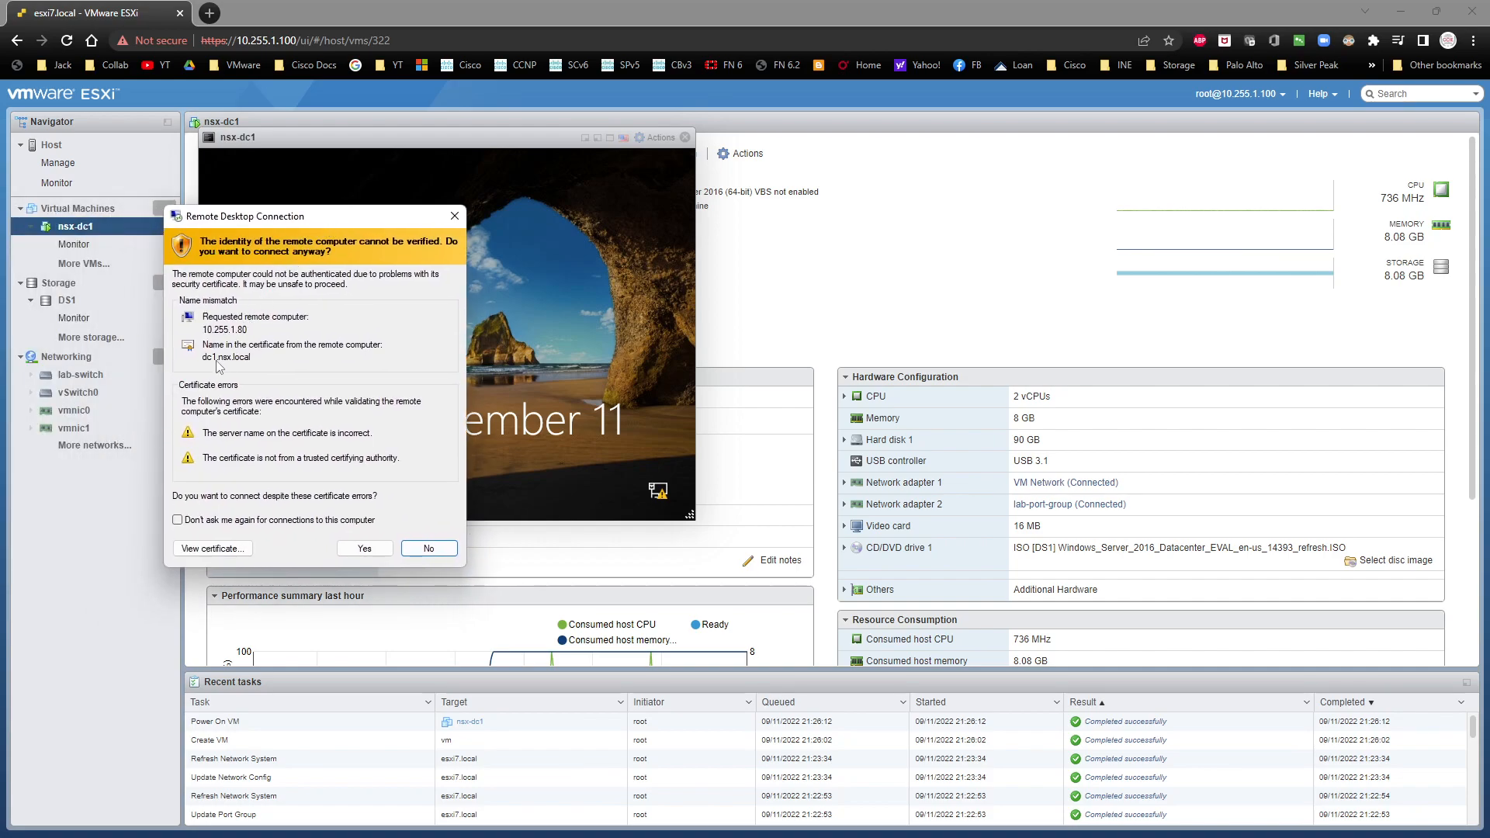
Step: Accept the remote computer's certificate without asking again, try signing in with the saved credentials, and close the remote session
left_click(325, 520)
left_click(363, 549)
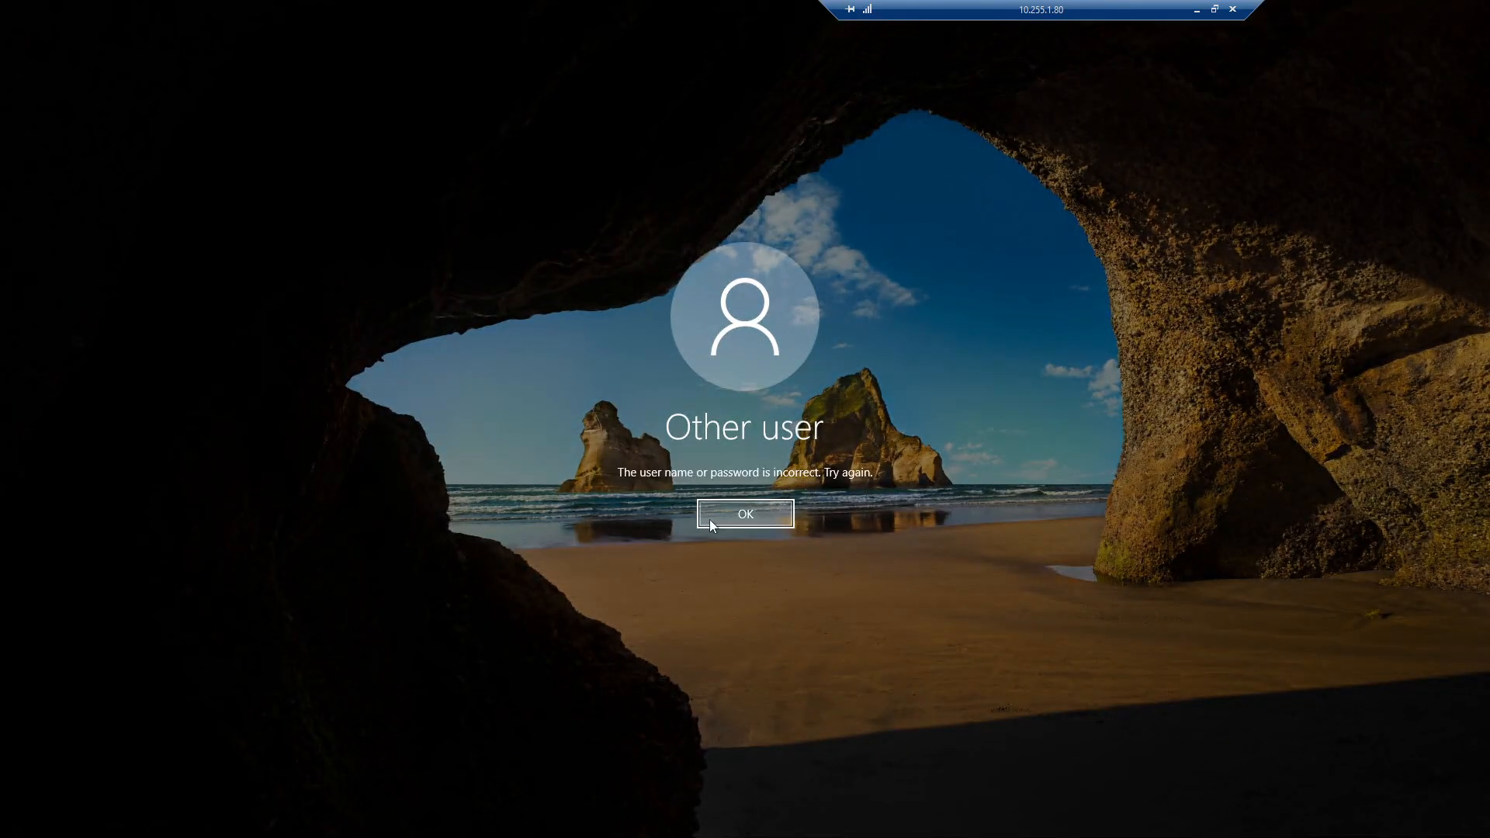
left_click(710, 519)
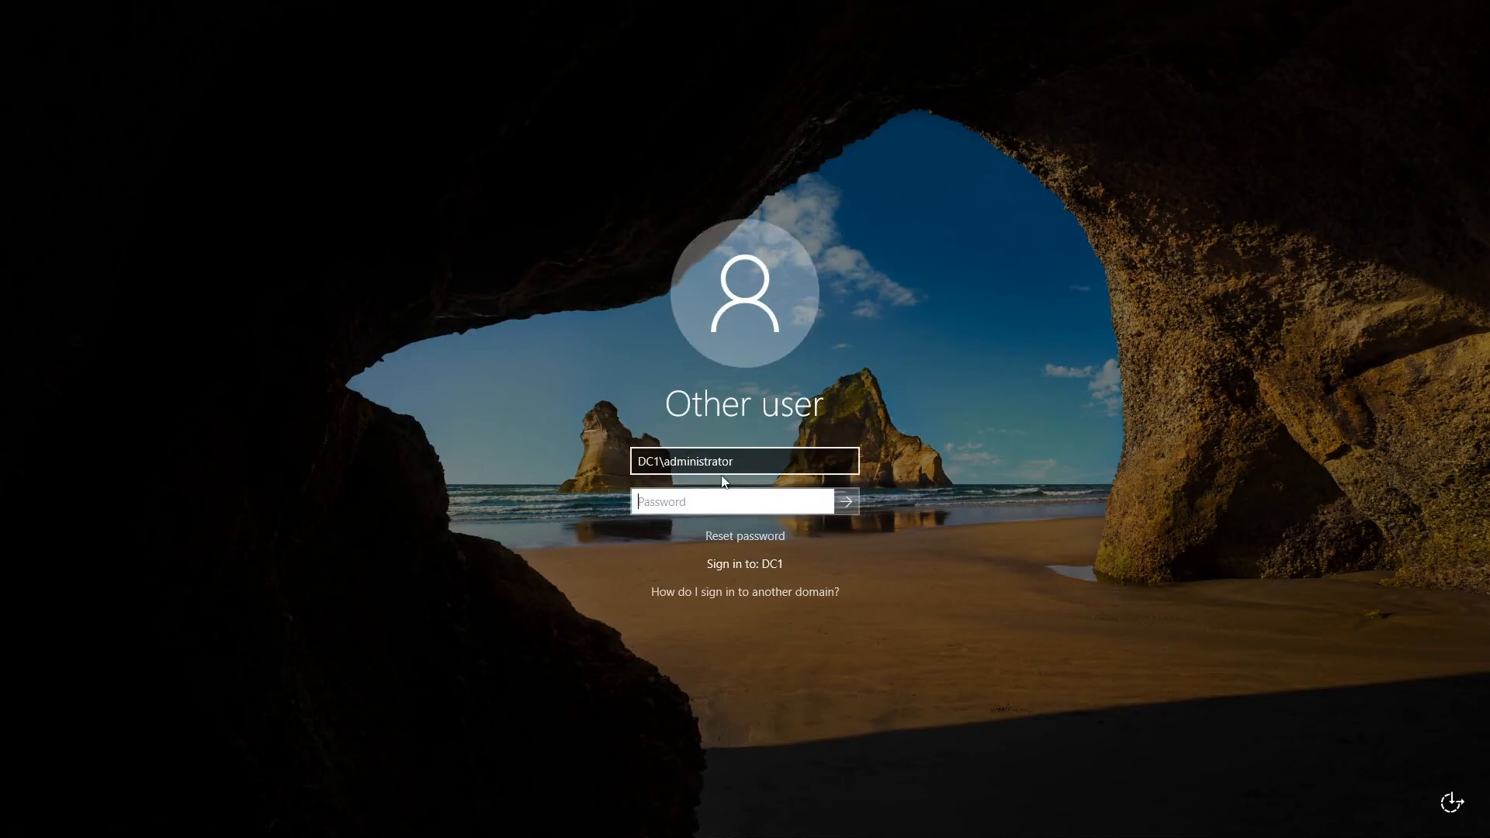
mouse_move(926, 3)
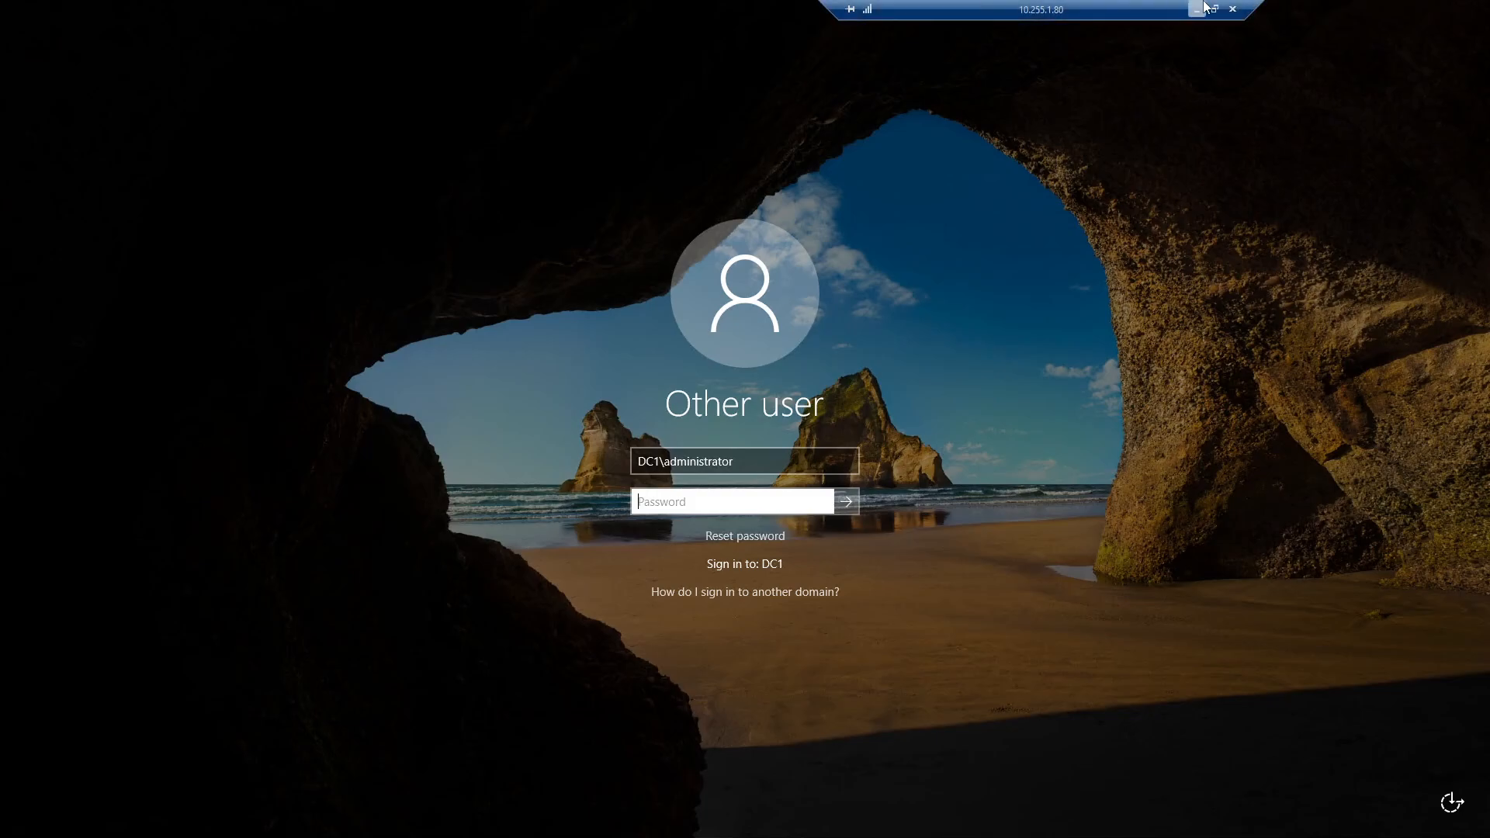
left_click(1233, 7)
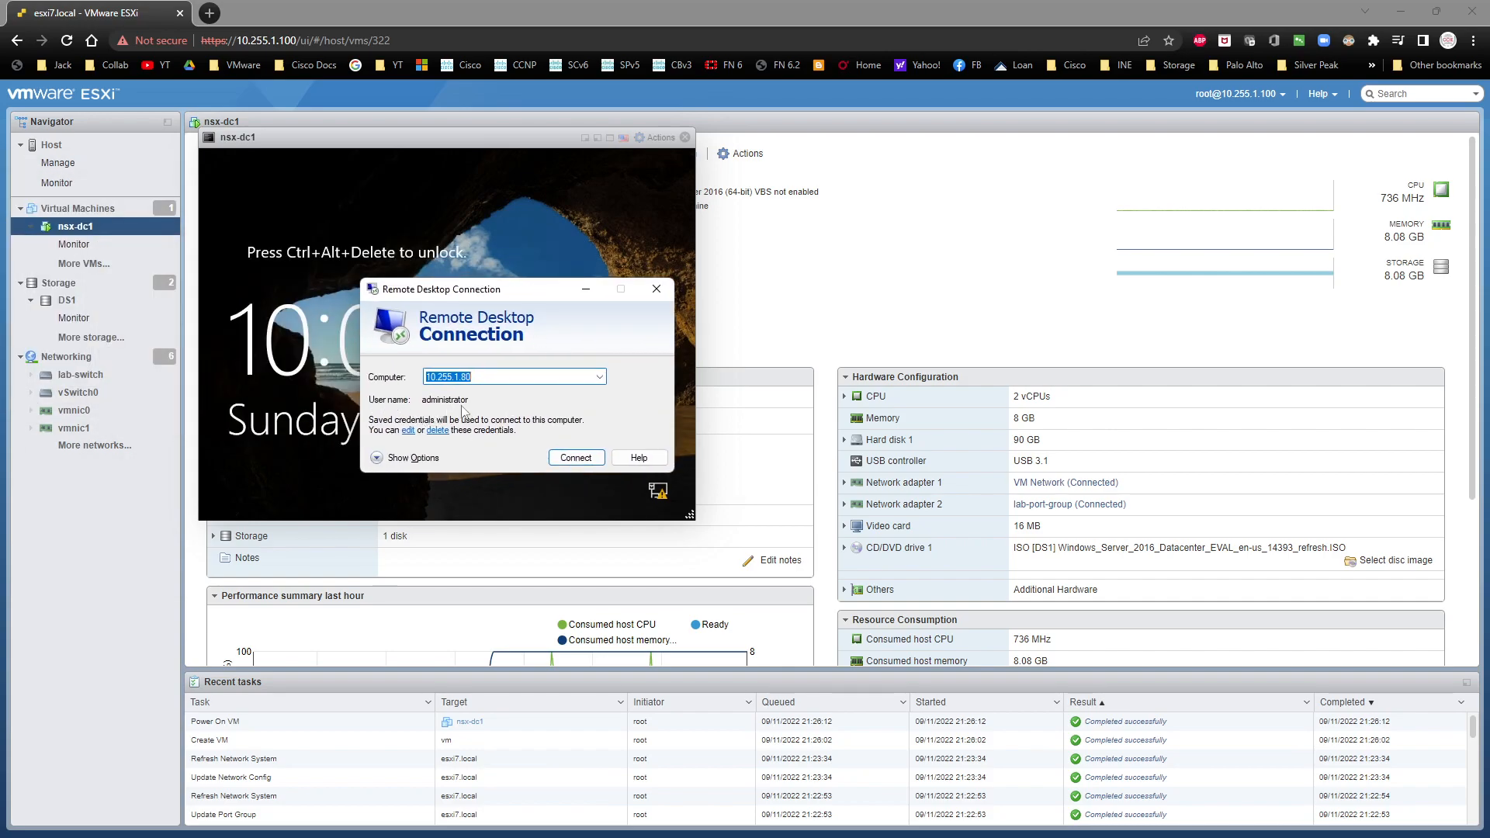
Step: Delete the saved credentials for 10.255.1.80 and start a new connection using a different account
left_click(437, 432)
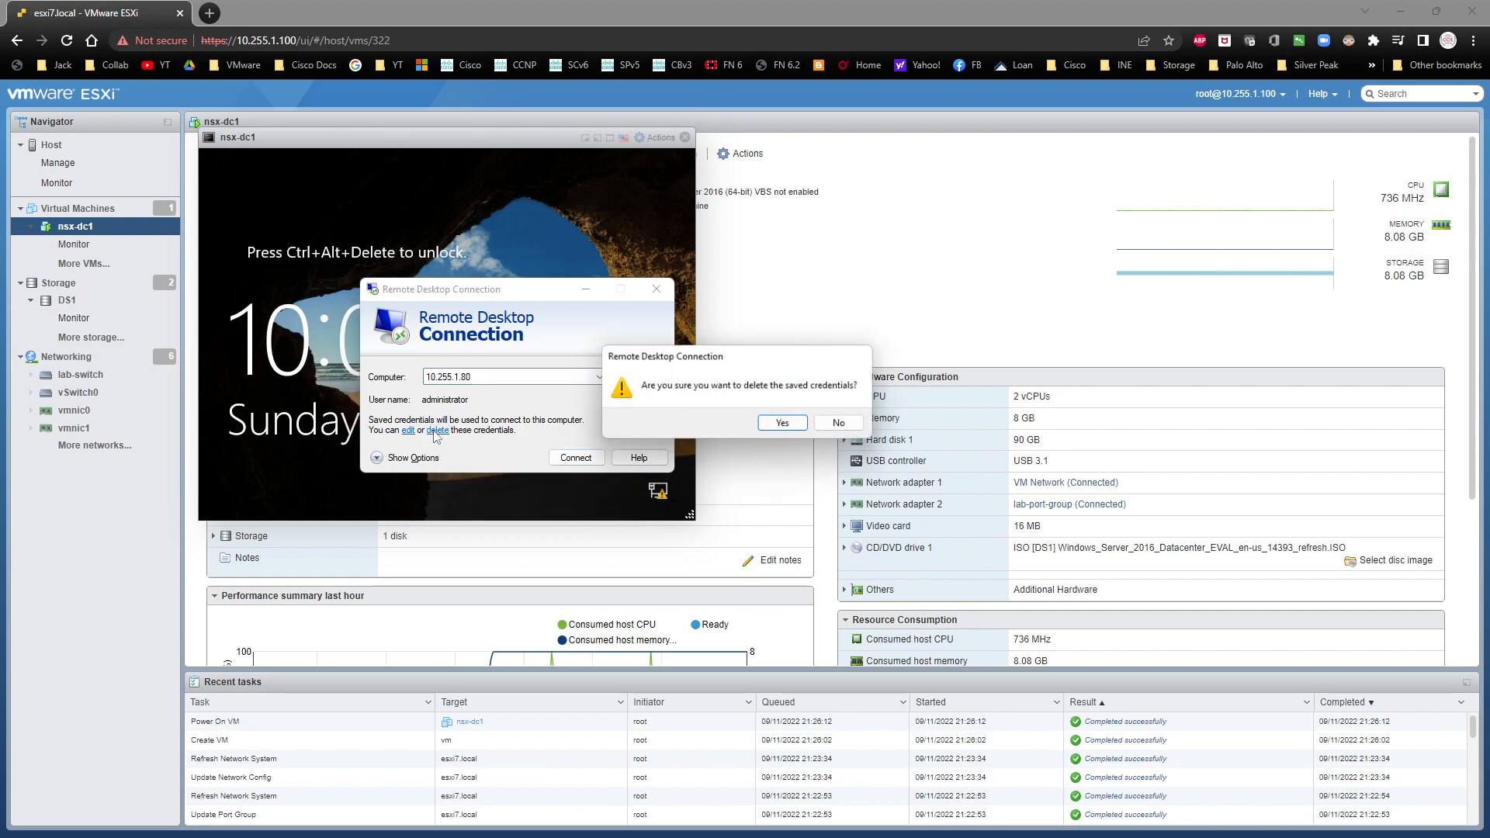
left_click(782, 422)
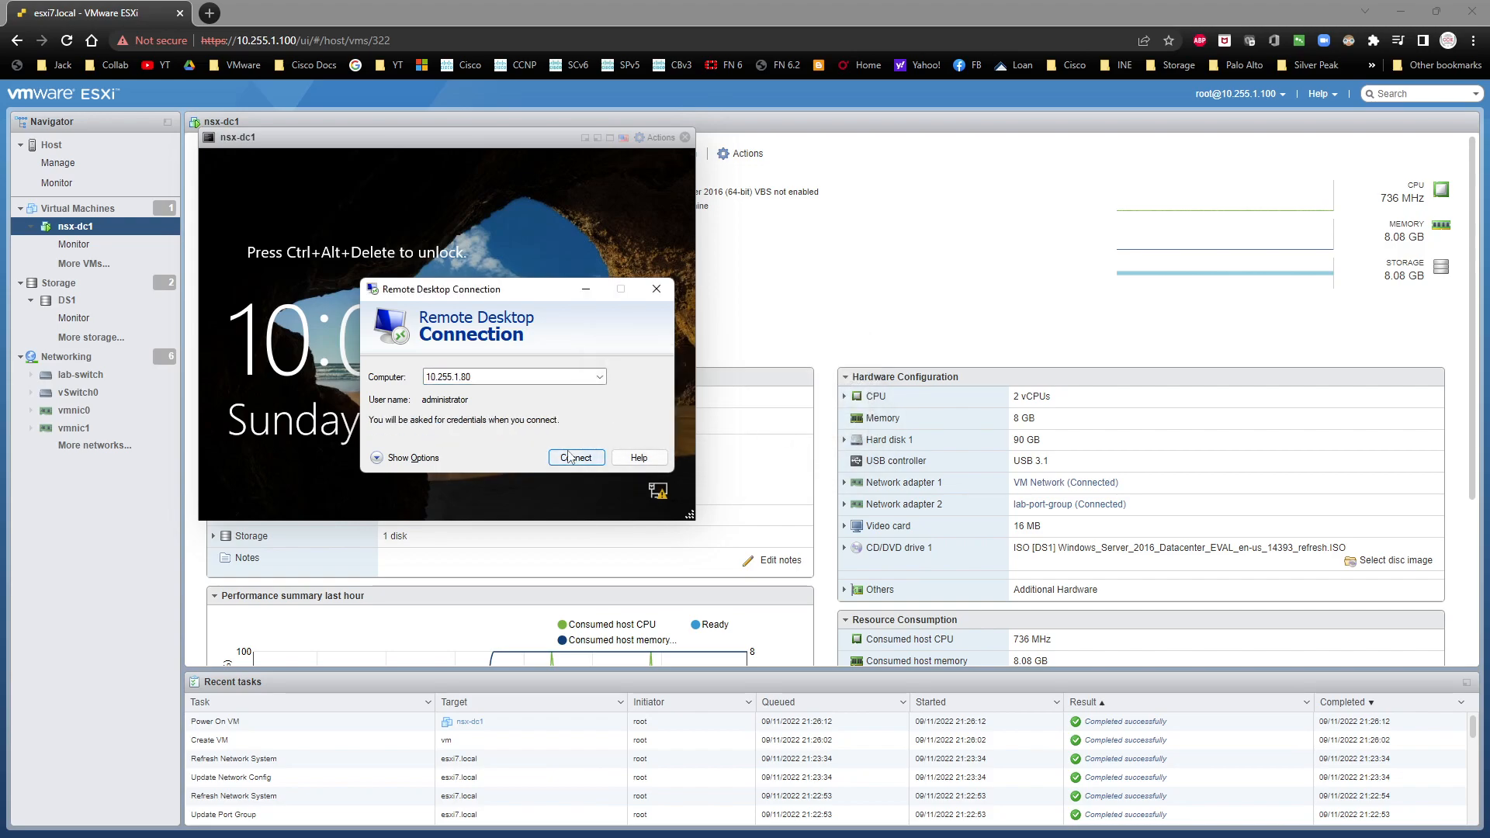
left_click(567, 464)
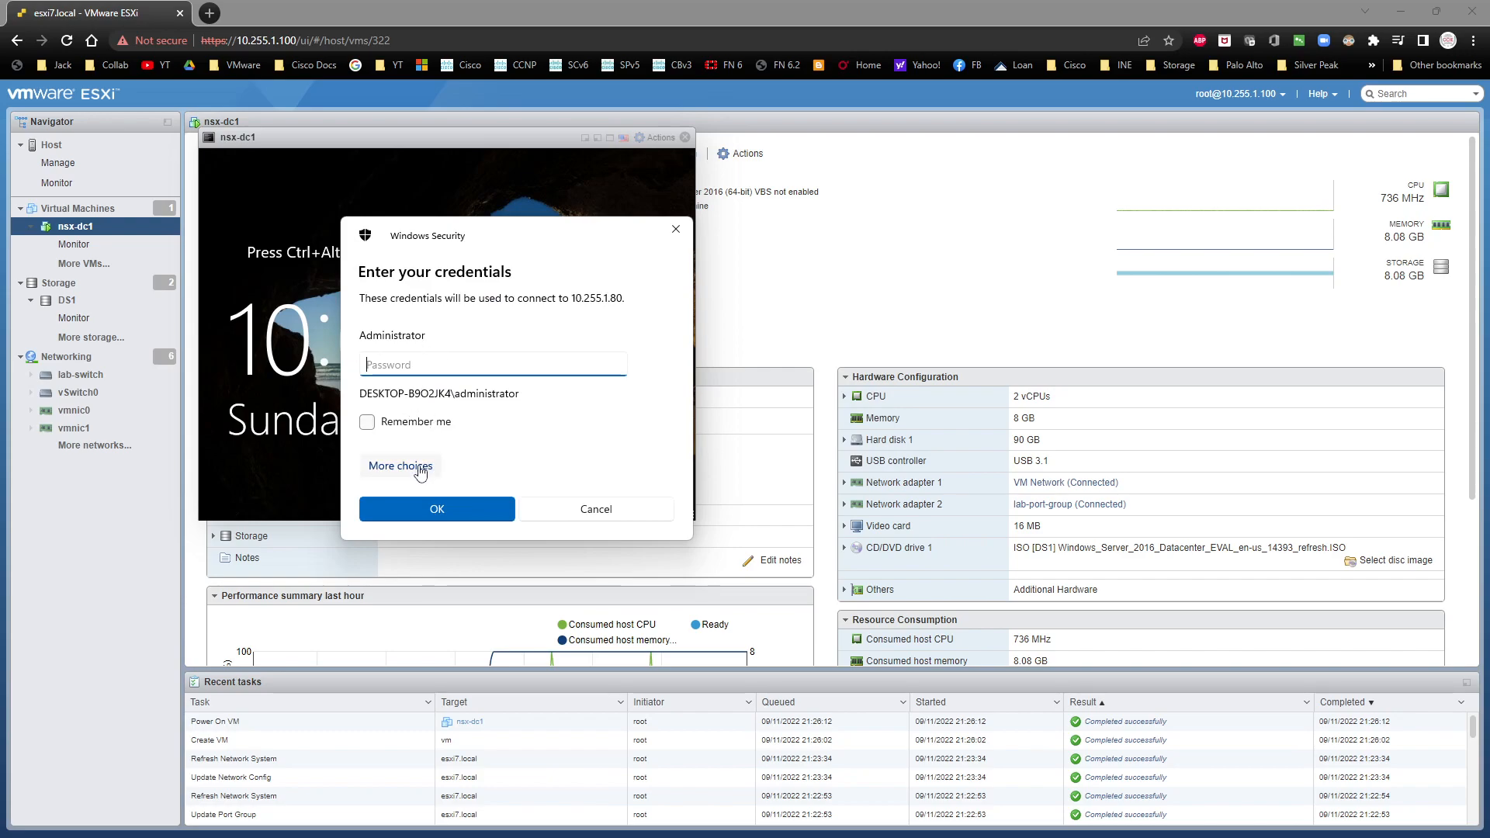
left_click(419, 468)
left_click(466, 553)
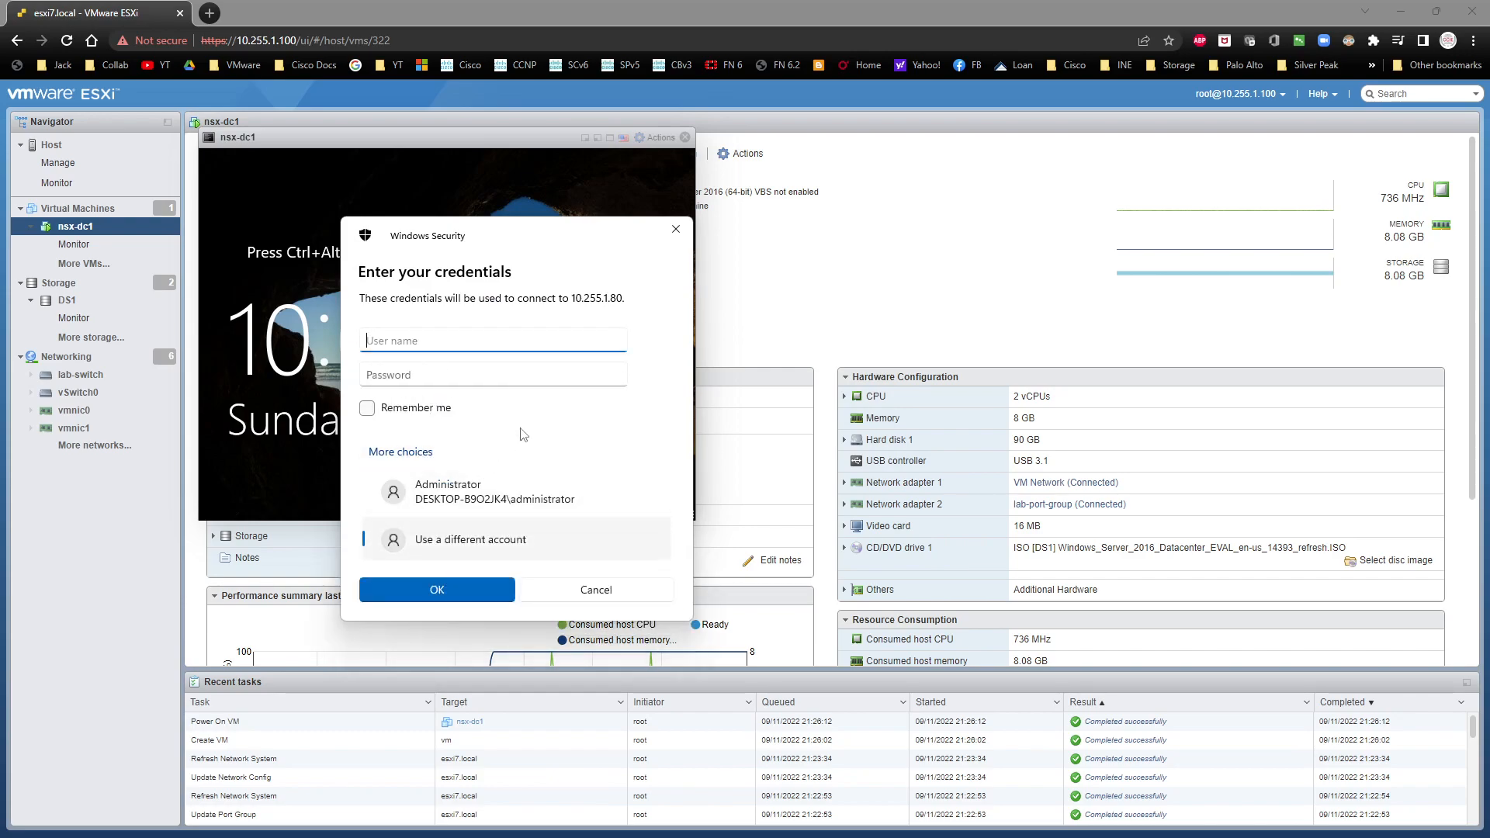
Step: Sign in to the remote server as nsx\administrator with the account password, and have the credentials remembered
type("nsx\\administrator")
left_click(526, 373)
type("V")
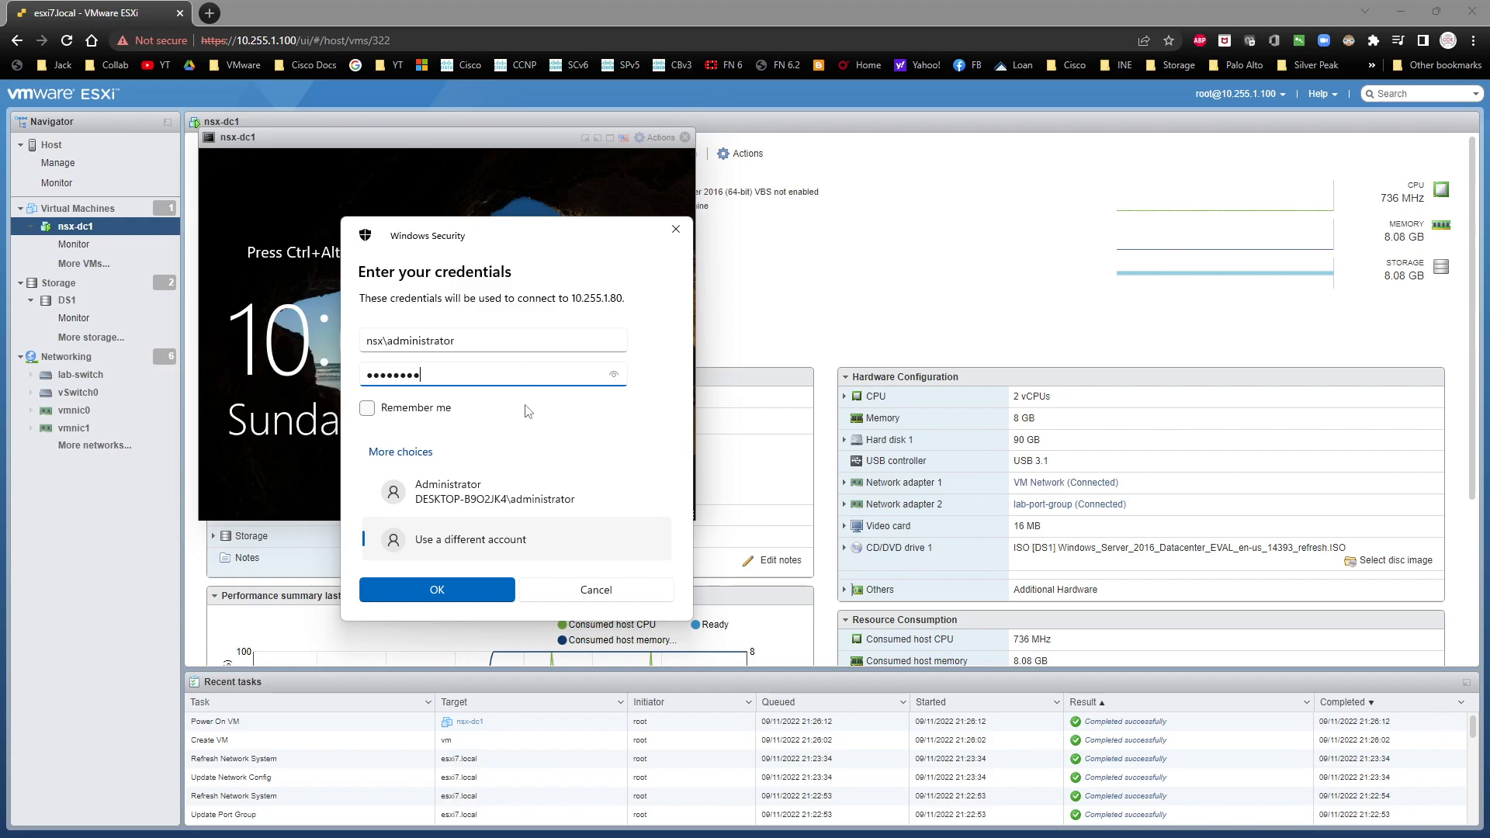
left_click(366, 408)
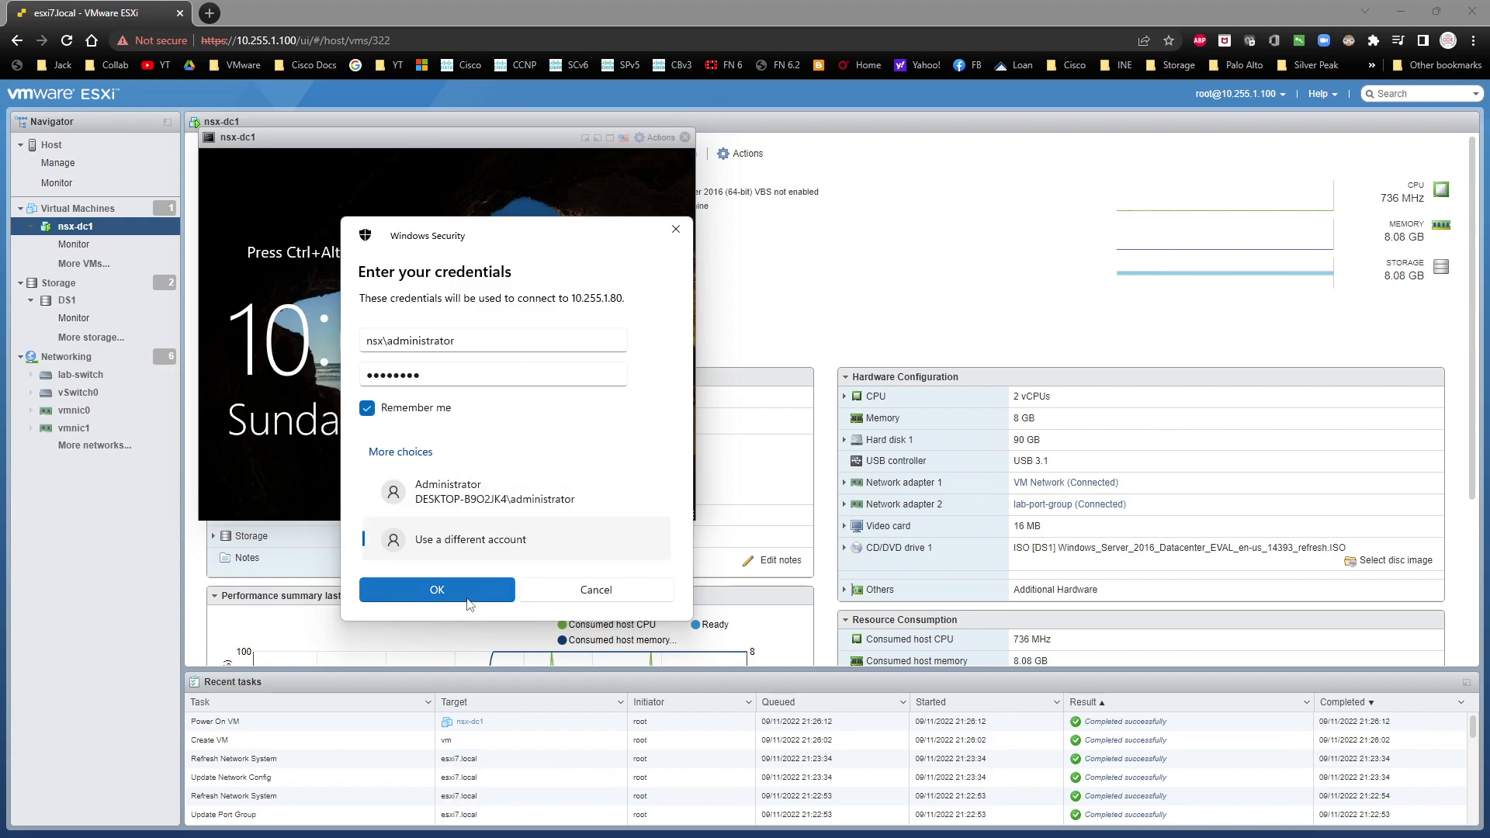
left_click(437, 589)
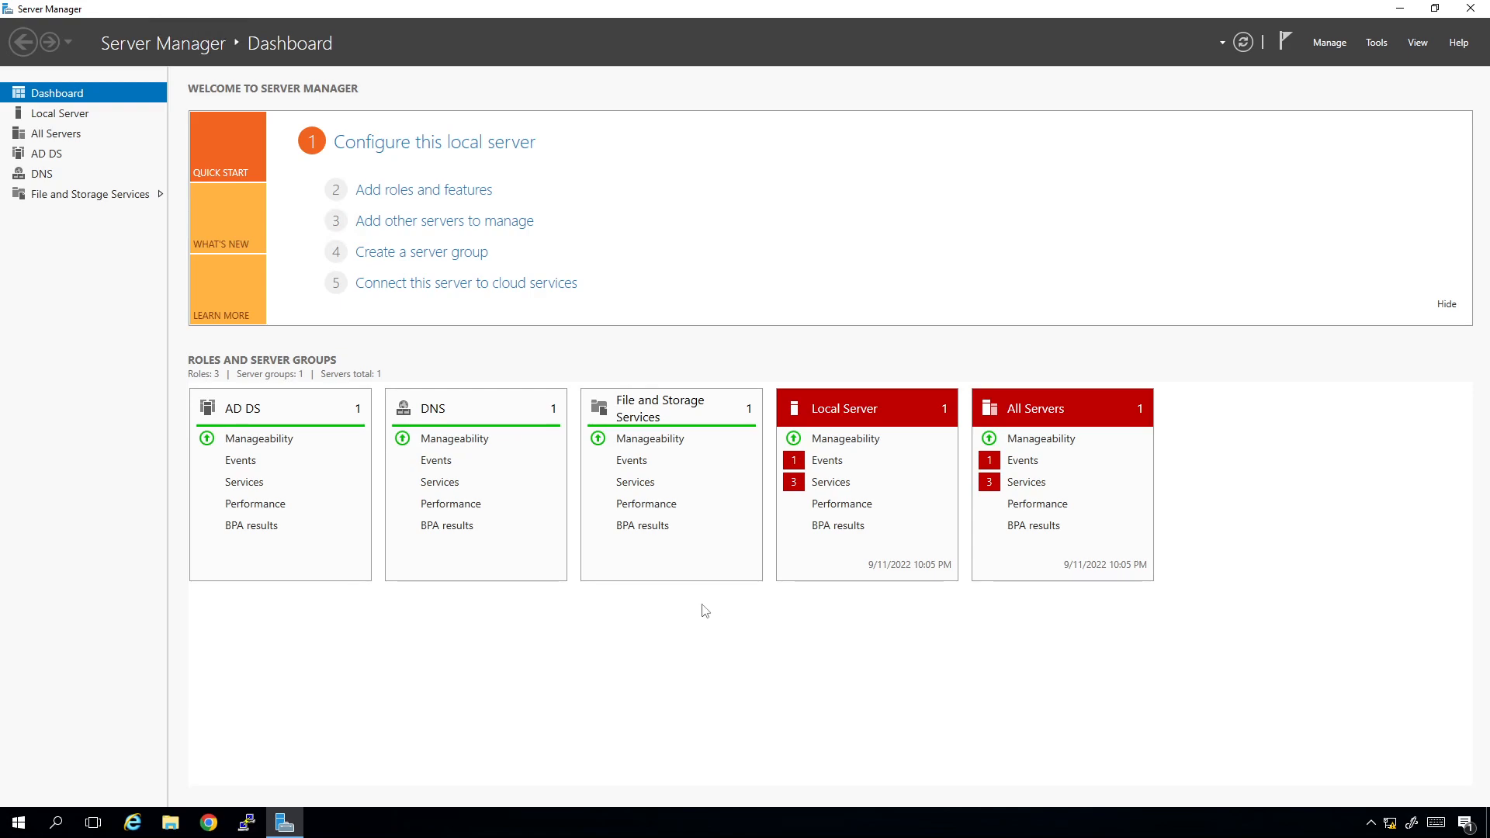
Step: Open DNS Manager from Server Manager and switch the remote session from full screen to a movable window
left_click(1377, 43)
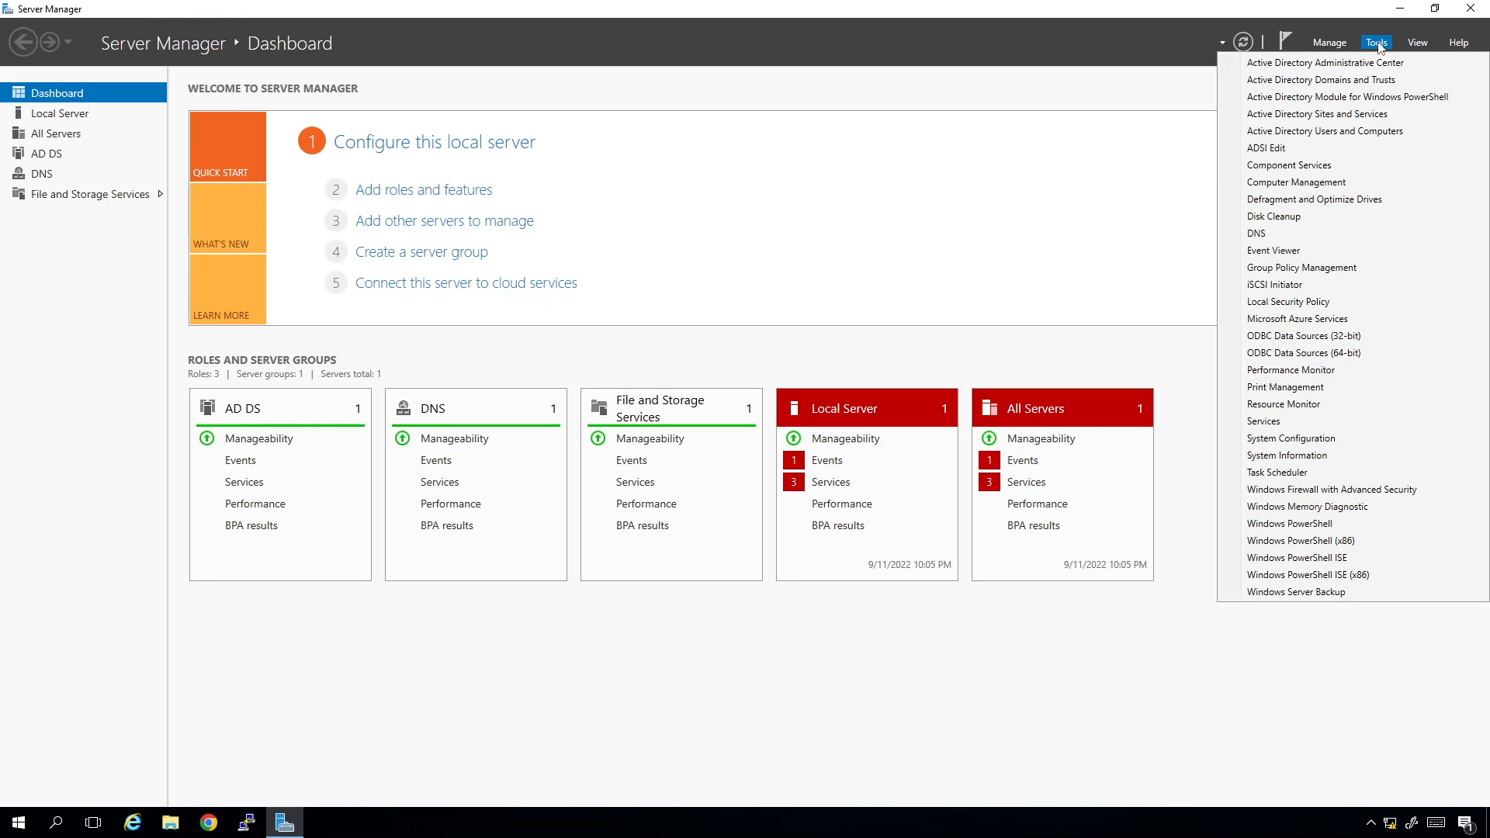
left_click(1302, 233)
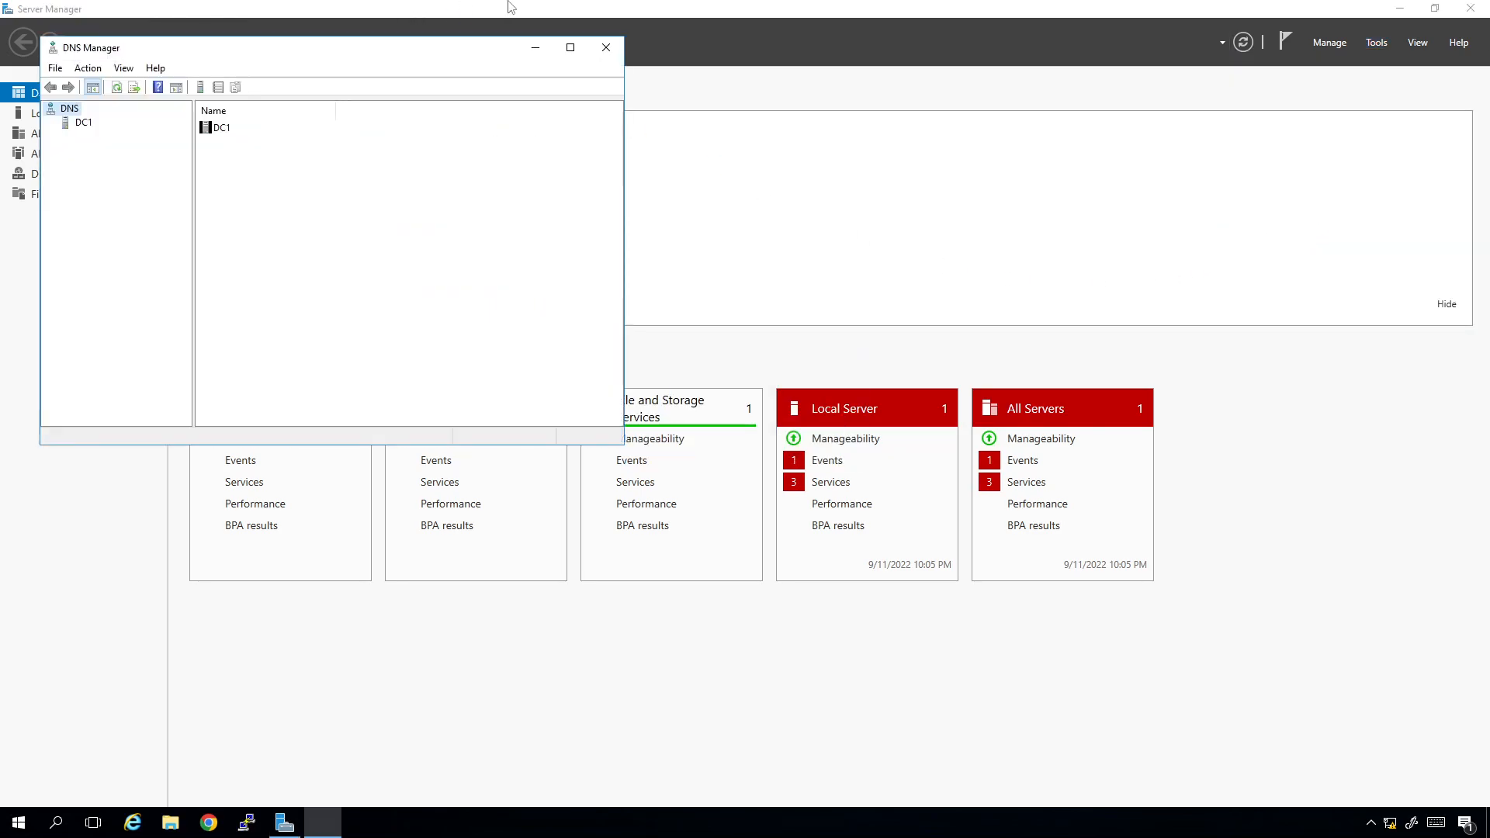
double_click(941, 8)
left_click_drag(943, 9, 934, 157)
Step: Arrange the VMware NSX-T diagram PDF beside the remote session window, with the diagram zoomed to 75%
left_click_drag(409, 156, 425, 69)
key("alt+Tab")
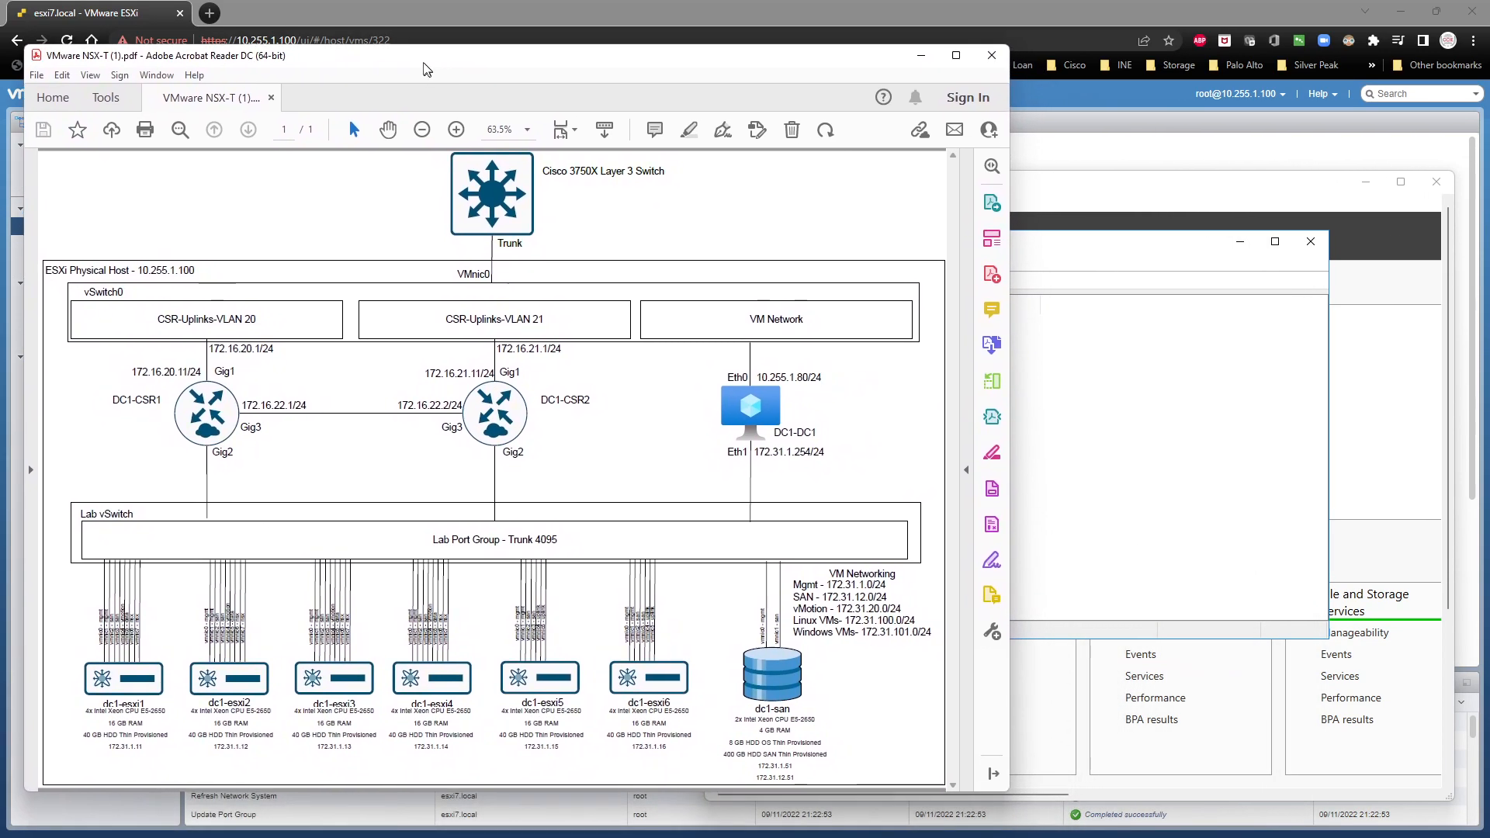
left_click_drag(1007, 315, 773, 315)
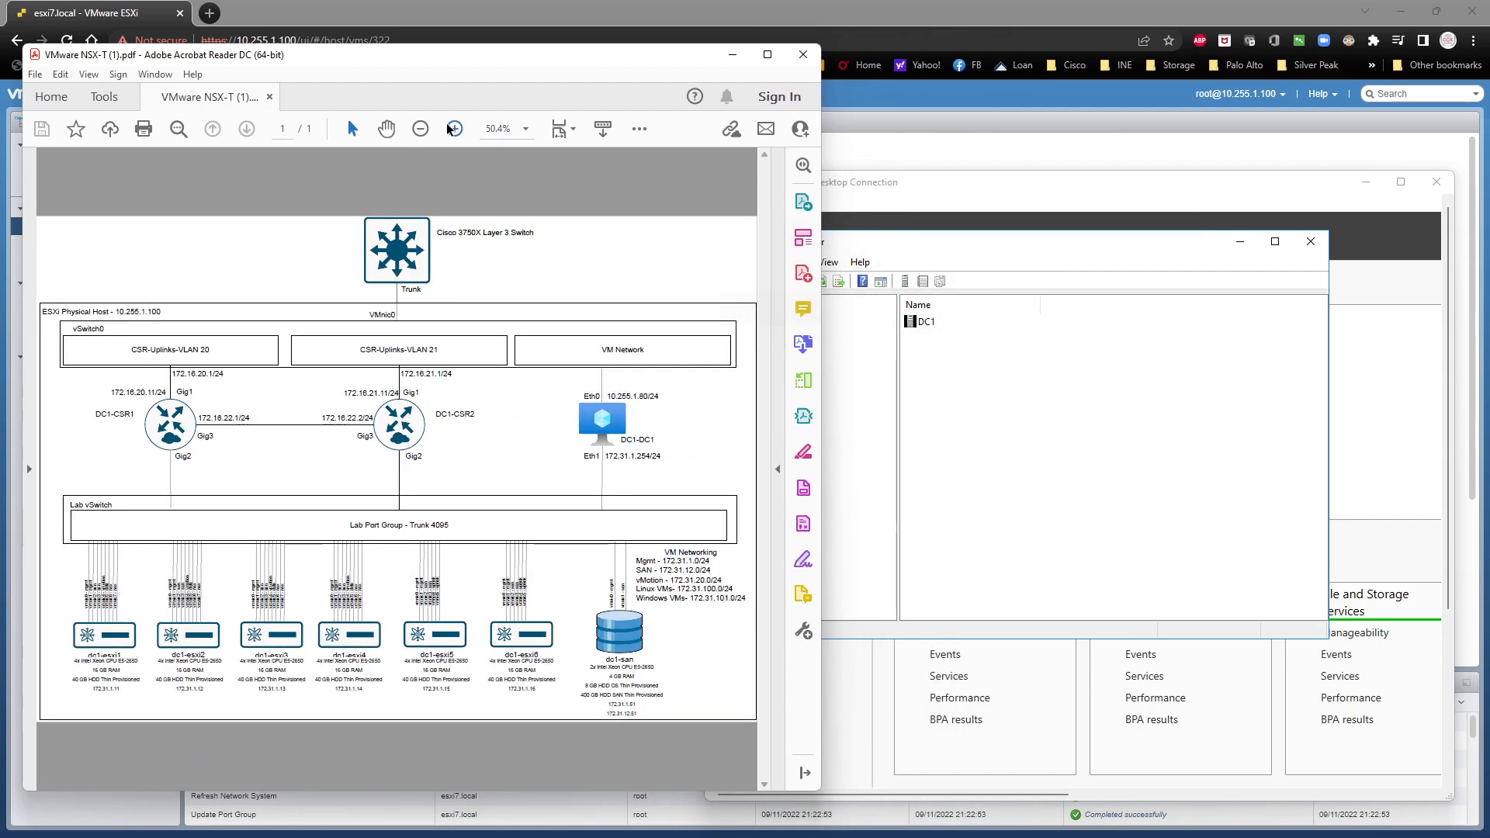
left_click(455, 129)
left_click(455, 130)
scroll(451, 239, "down", 3)
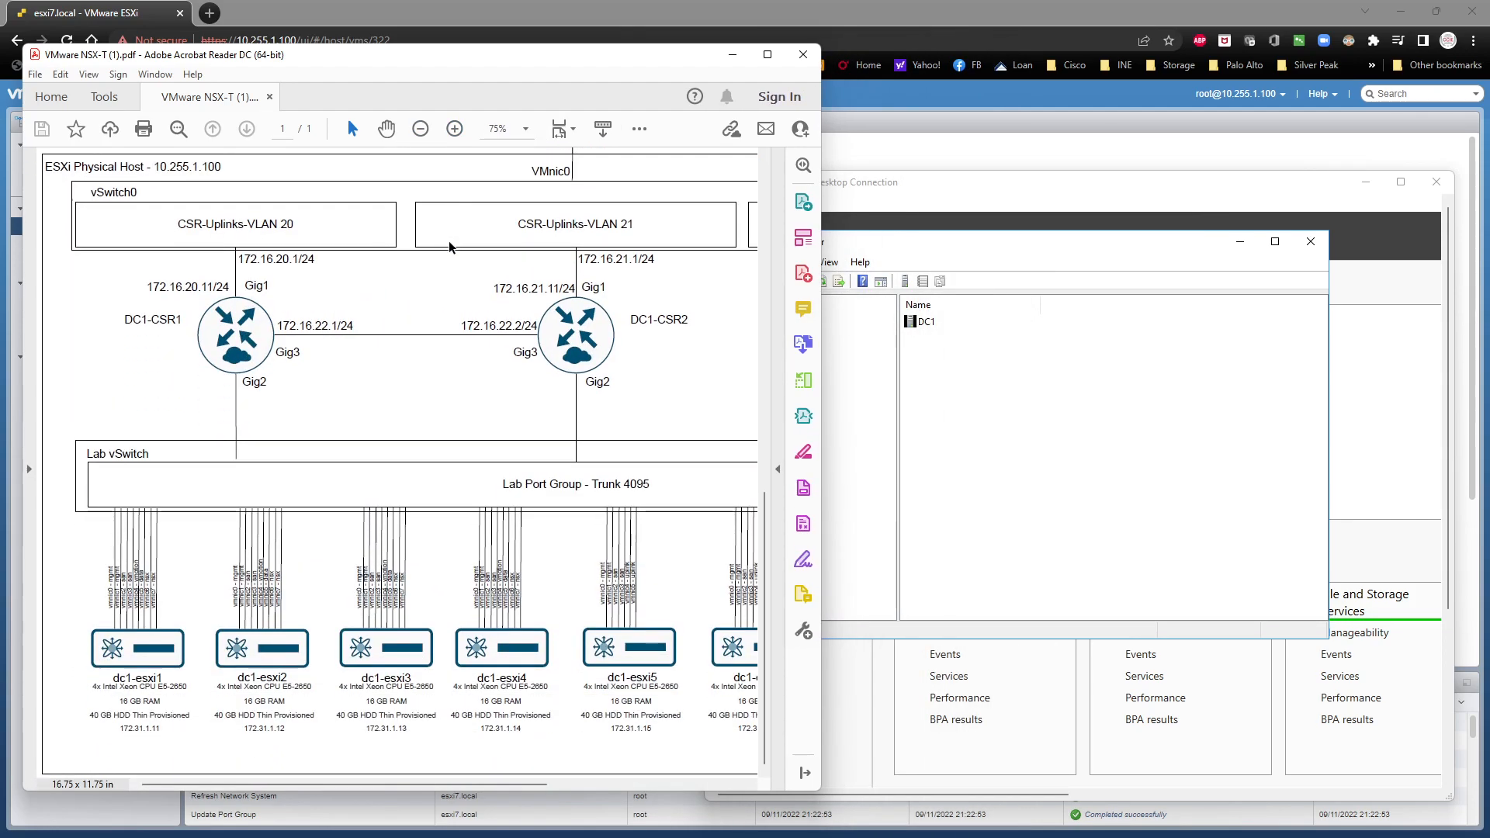
left_click(1006, 261)
left_click_drag(914, 192, 992, 152)
Step: Expand DC1 and its forward lookup zones, and open the nsx.local zone
left_click(867, 279)
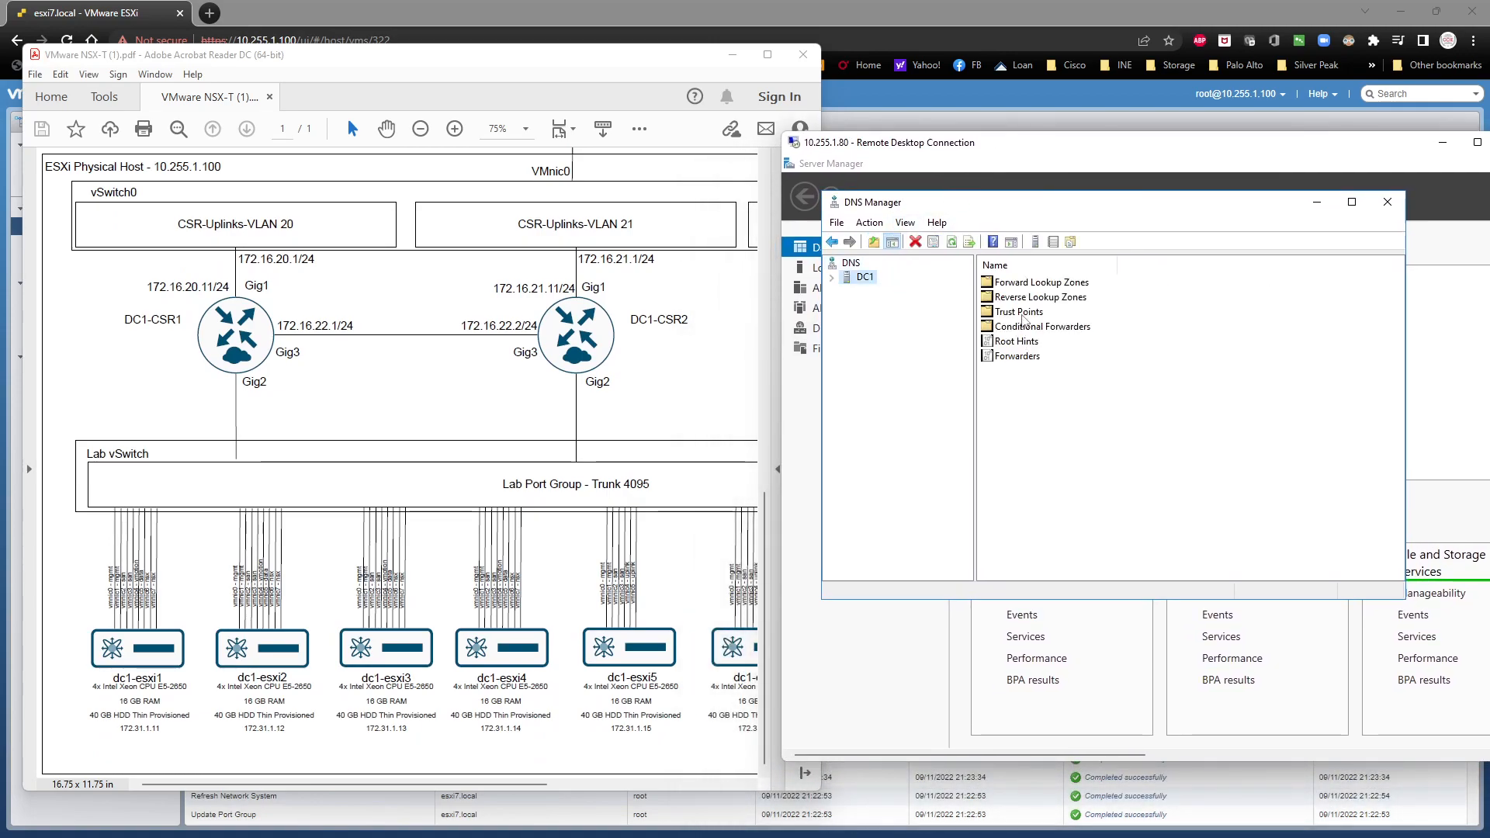
left_click(832, 278)
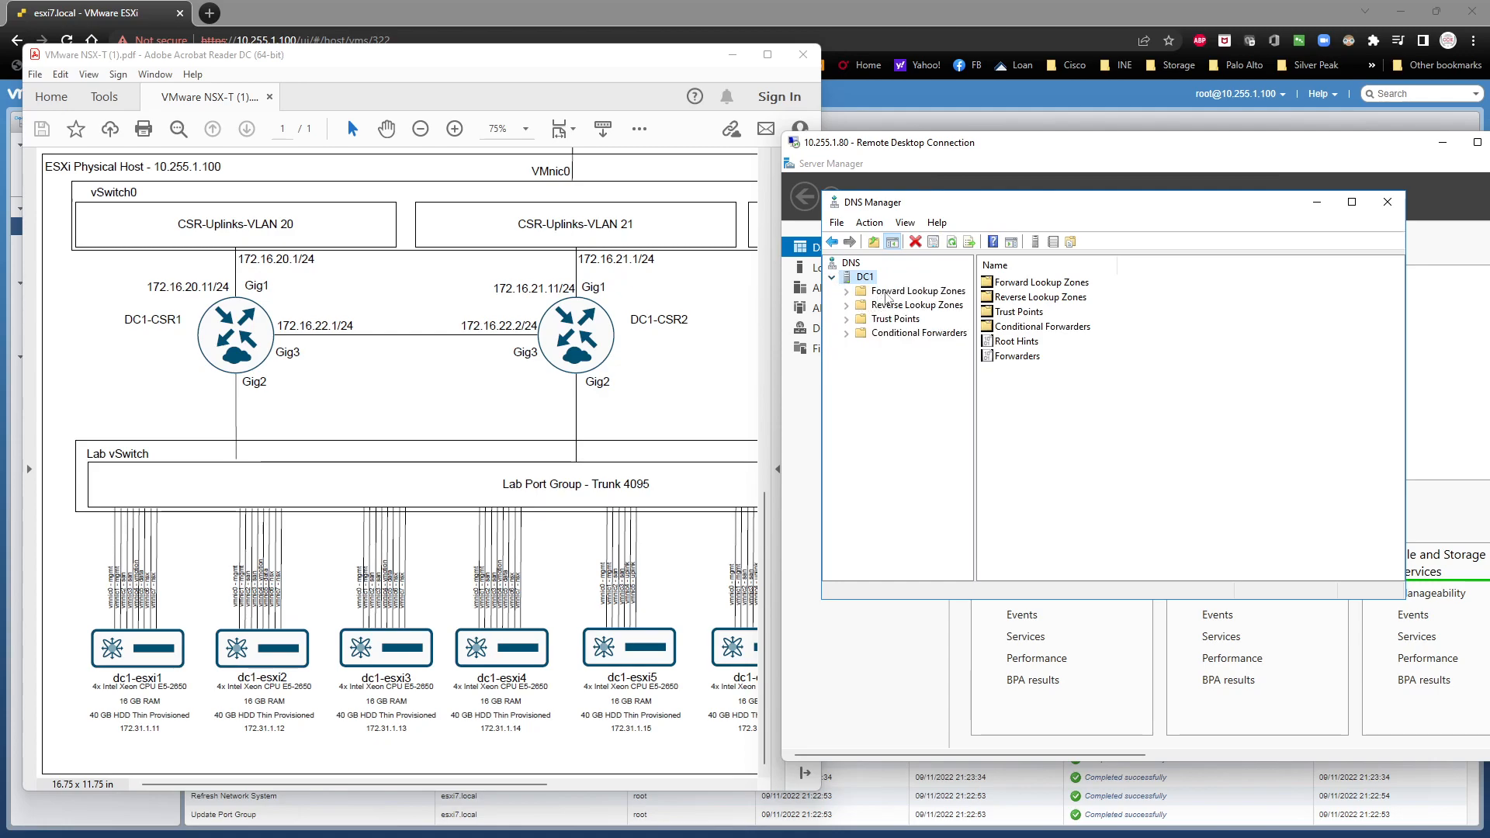
double_click(890, 292)
left_click(1017, 298)
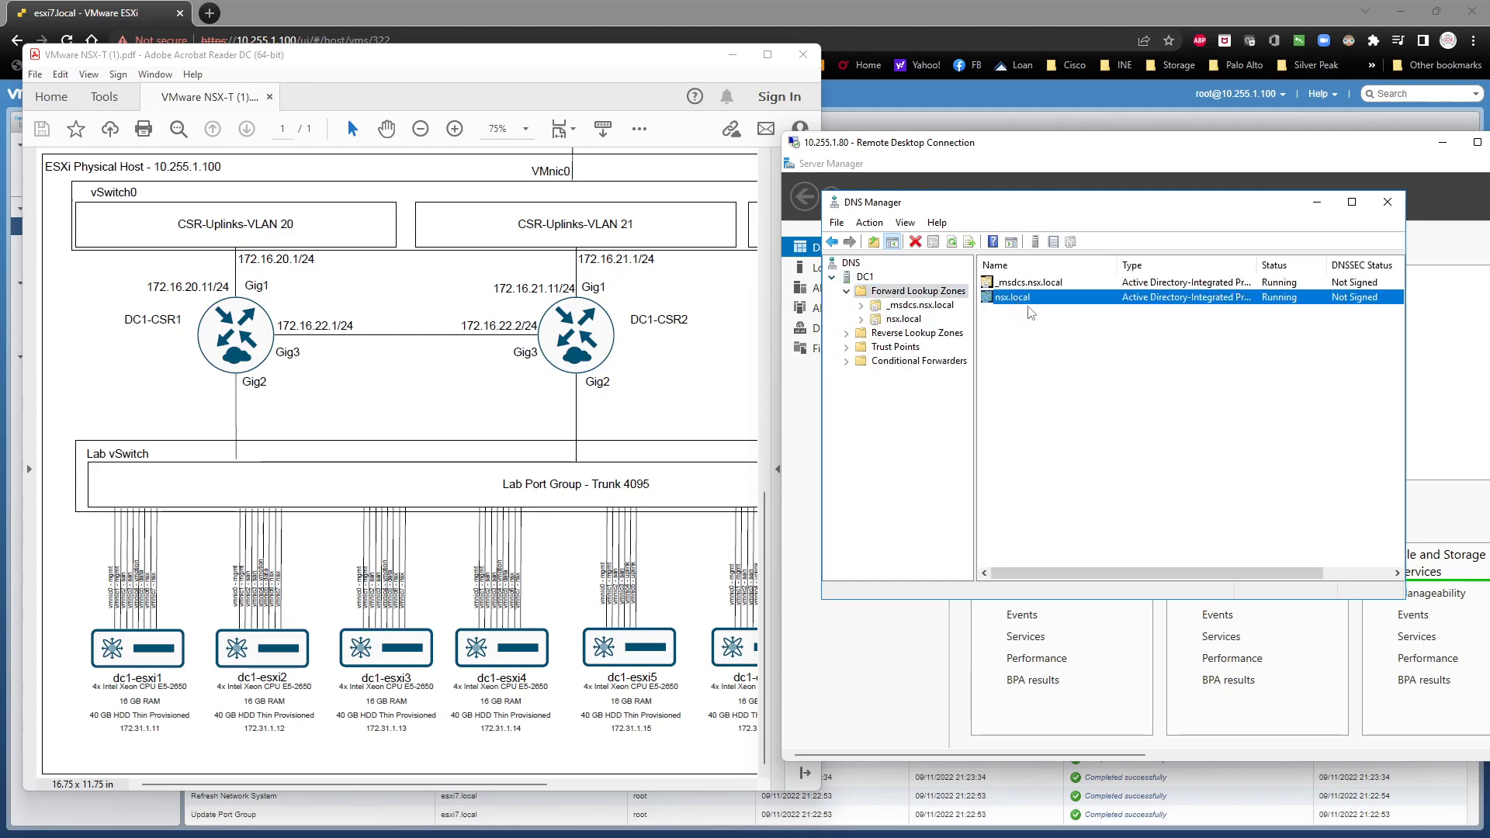
double_click(1033, 299)
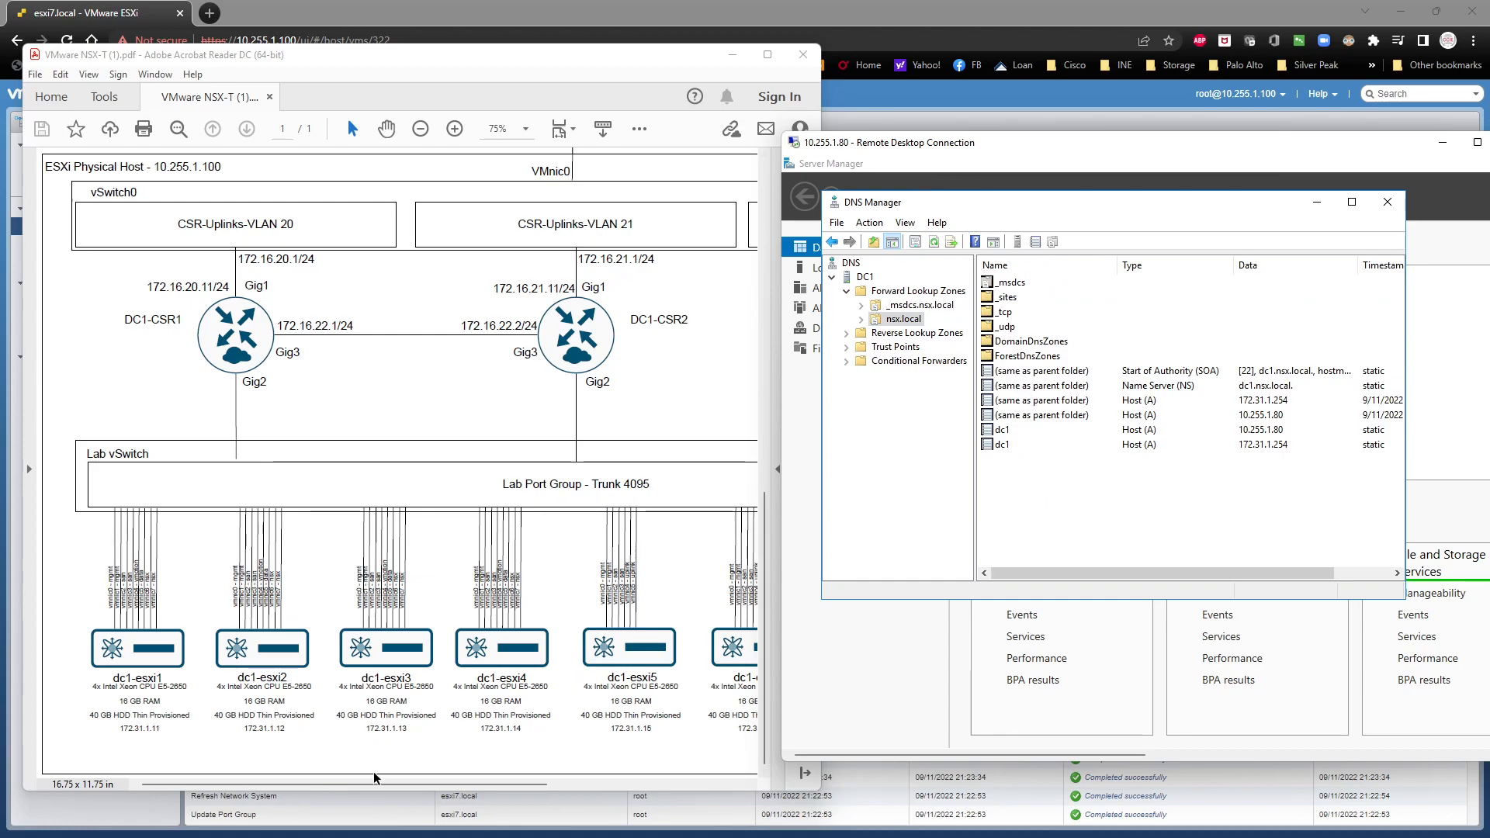
Step: Add a host (A) record for dc1-esxi1 with IP address 172.31.1.11 to the nsx.local zone
left_click_drag(205, 785, 237, 791)
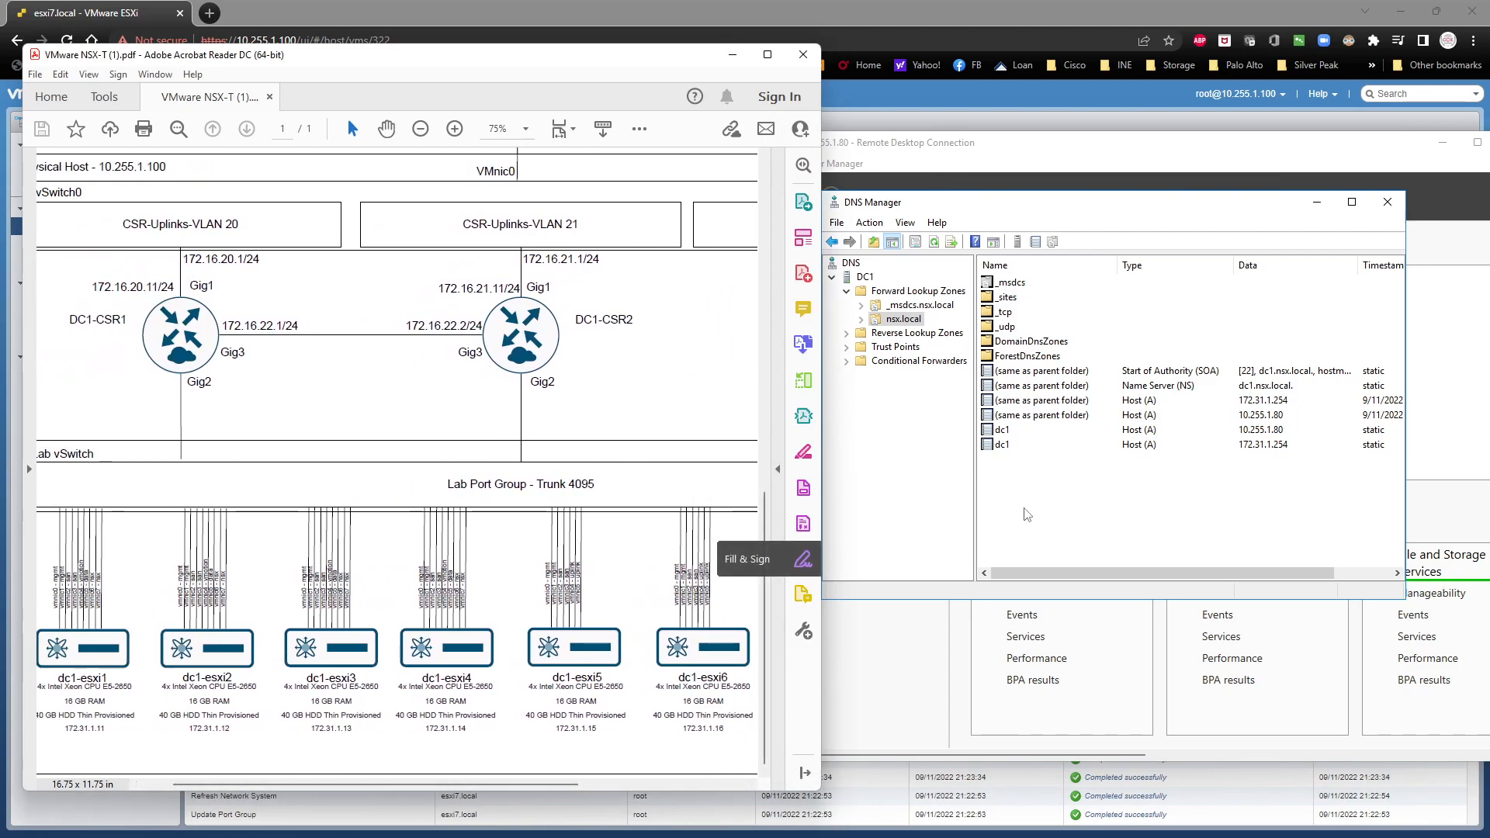
right_click(1017, 486)
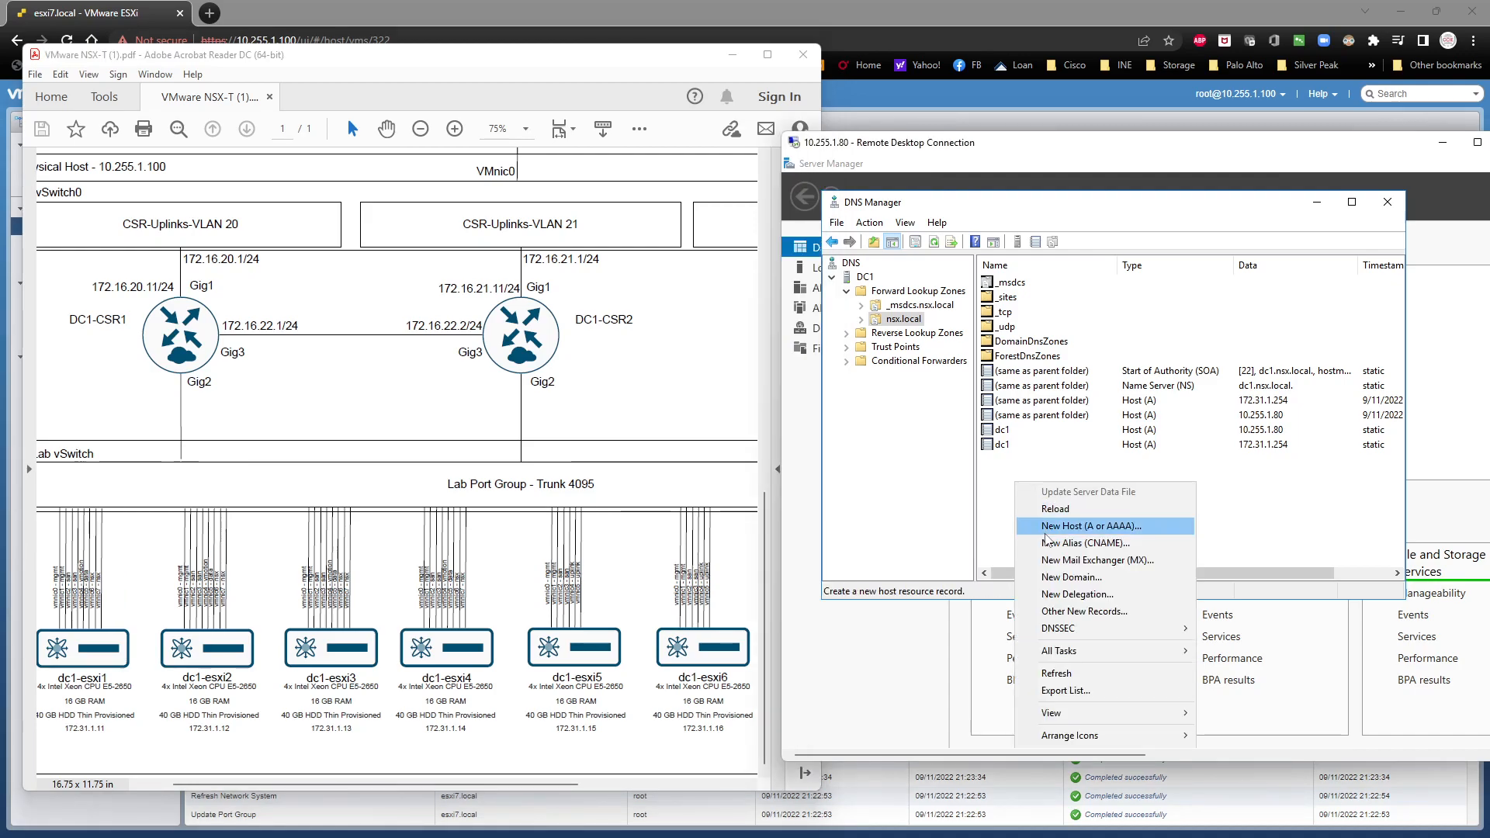
left_click(1046, 529)
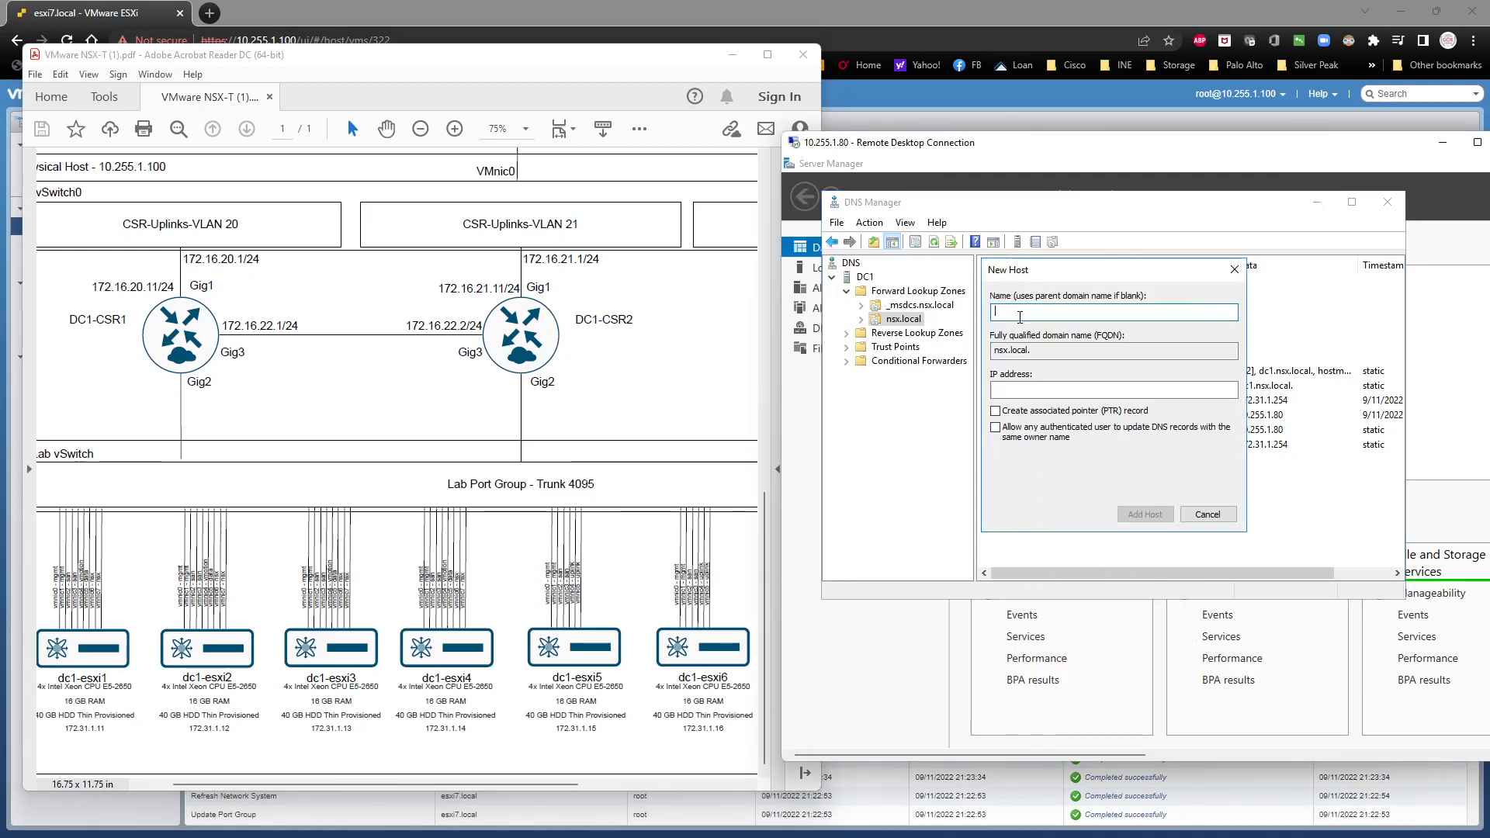
type("dc1-esxi1")
key("Tab")
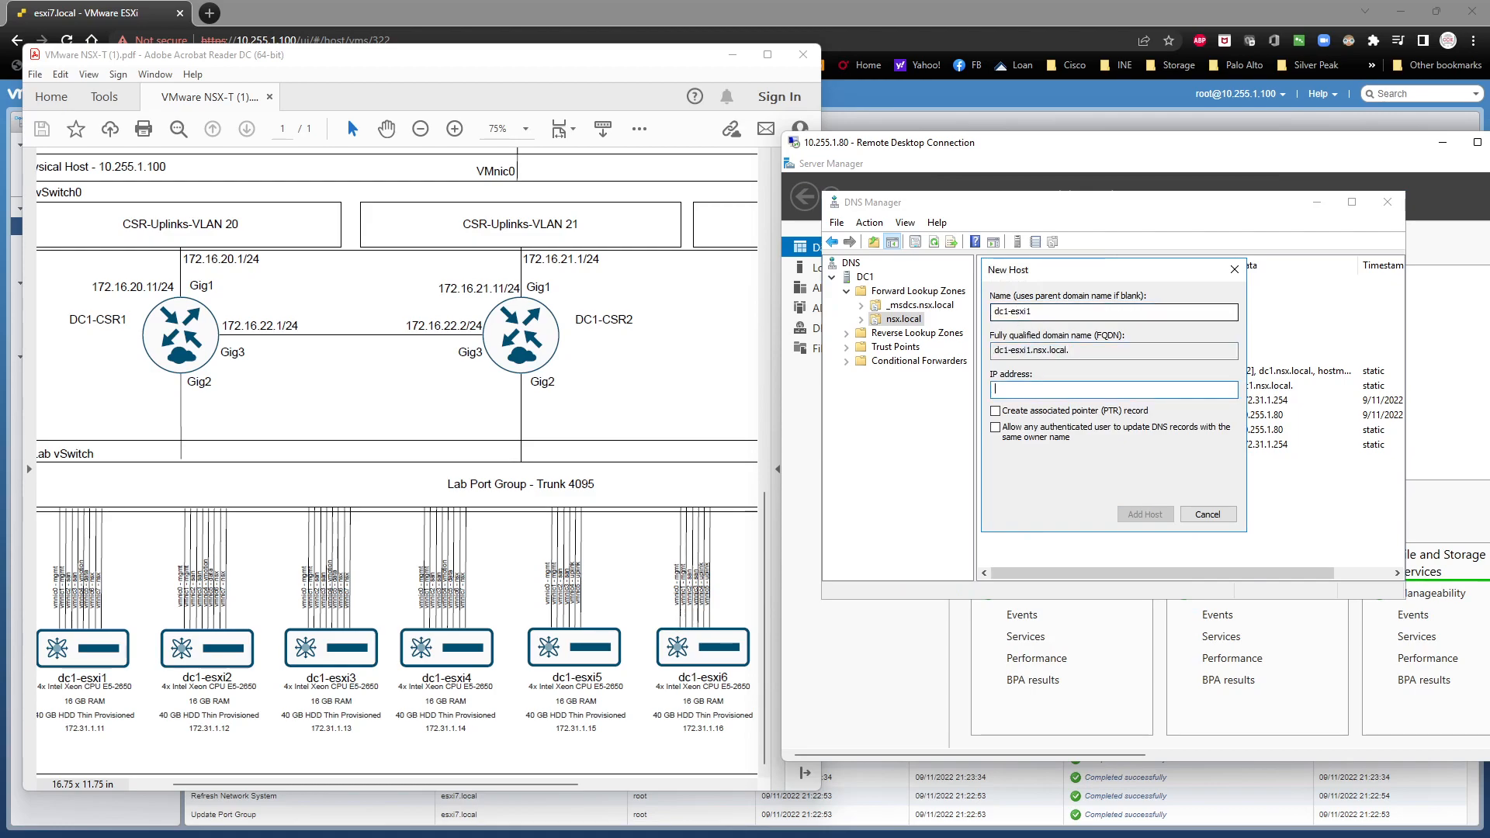
type("172.31.1.11")
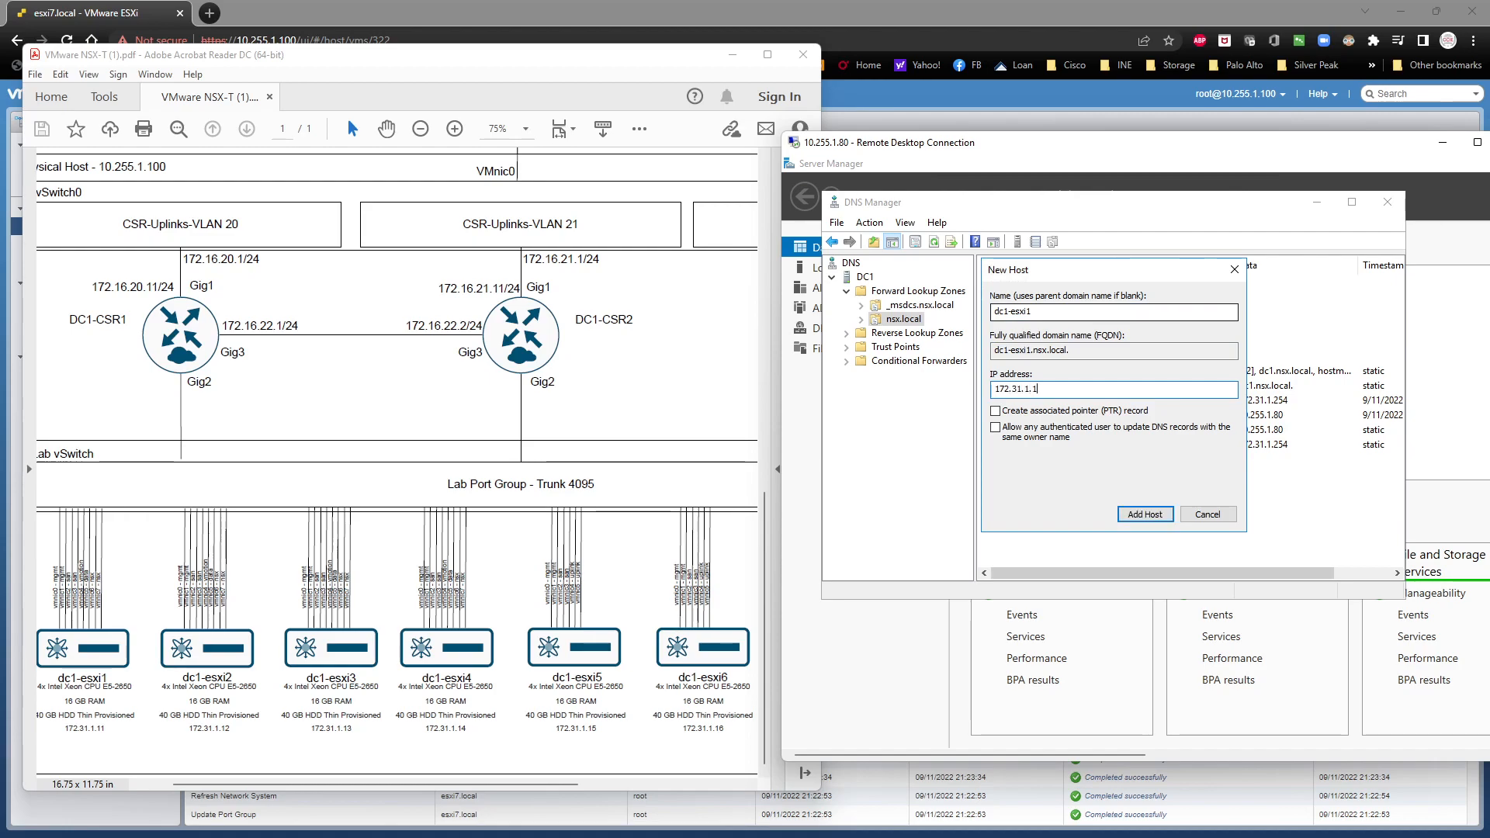
left_click(1153, 516)
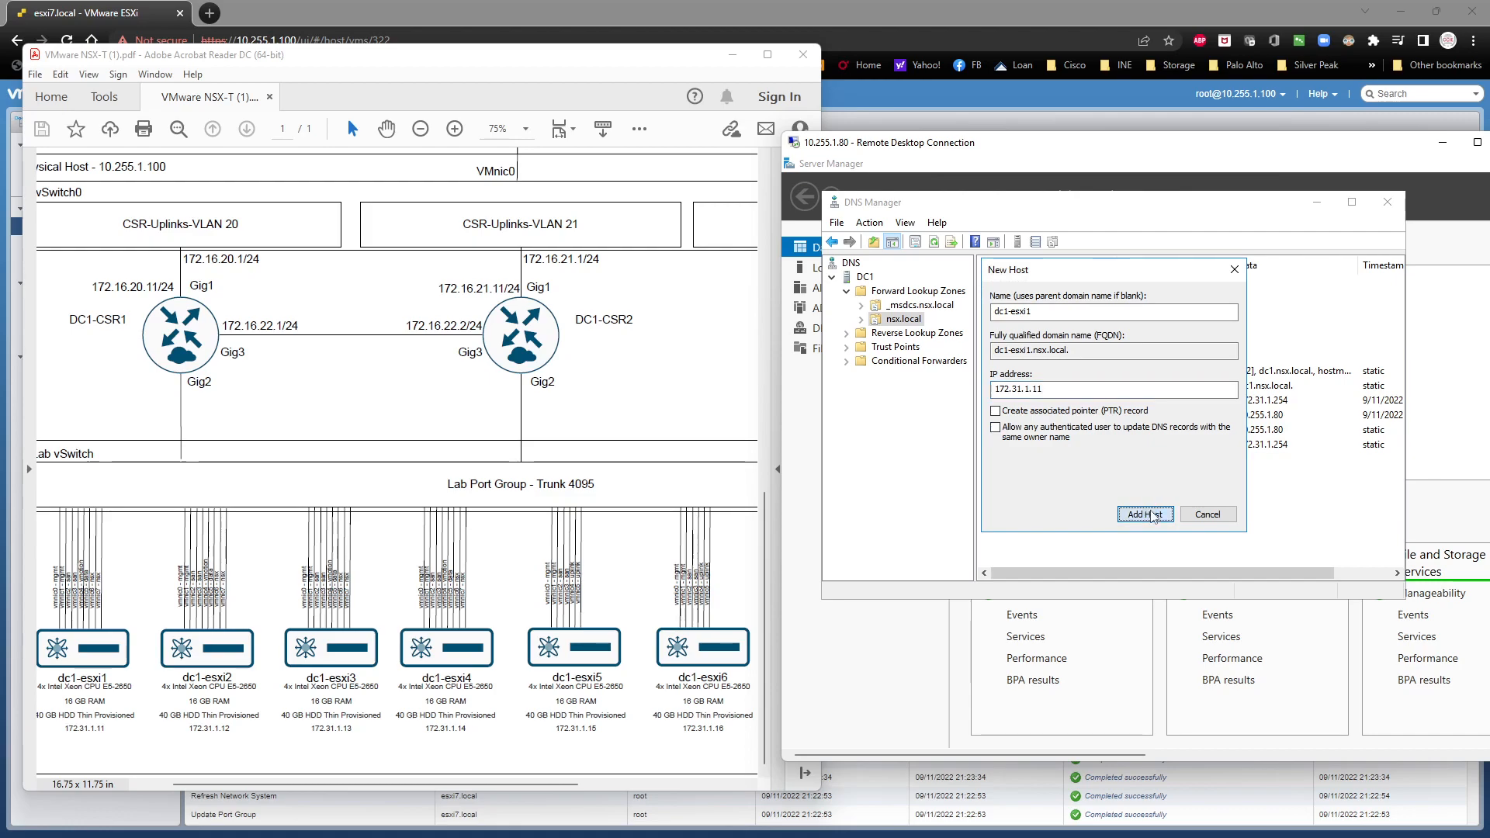
left_click_drag(1462, 528, 1211, 542)
left_click(1398, 640)
Step: Add a host record for dc1-esxi2 with IP address 172.31.1.13
type("dc1-esxi2")
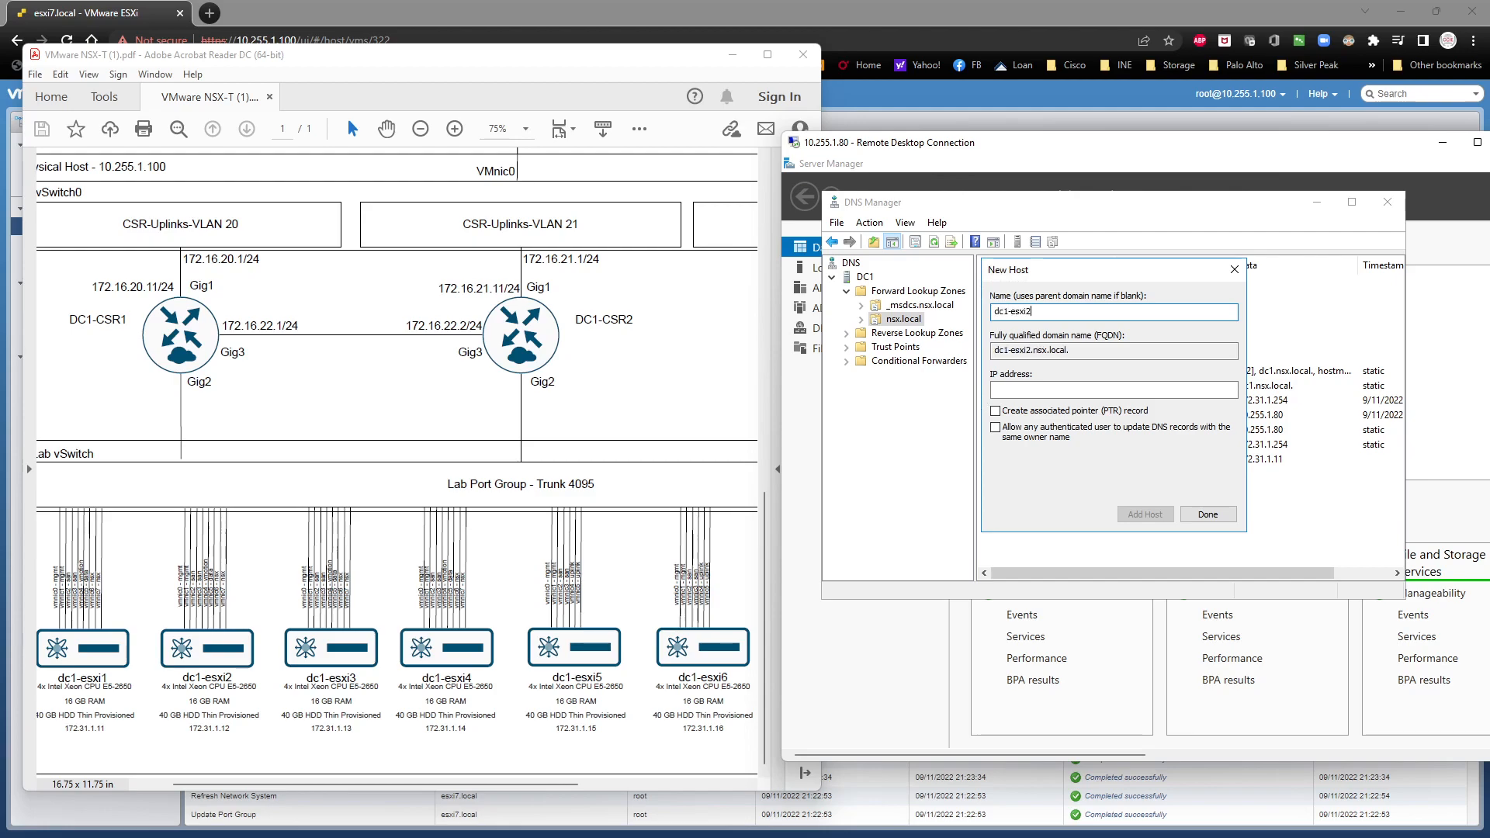
key("Tab")
type("172.31.1.13")
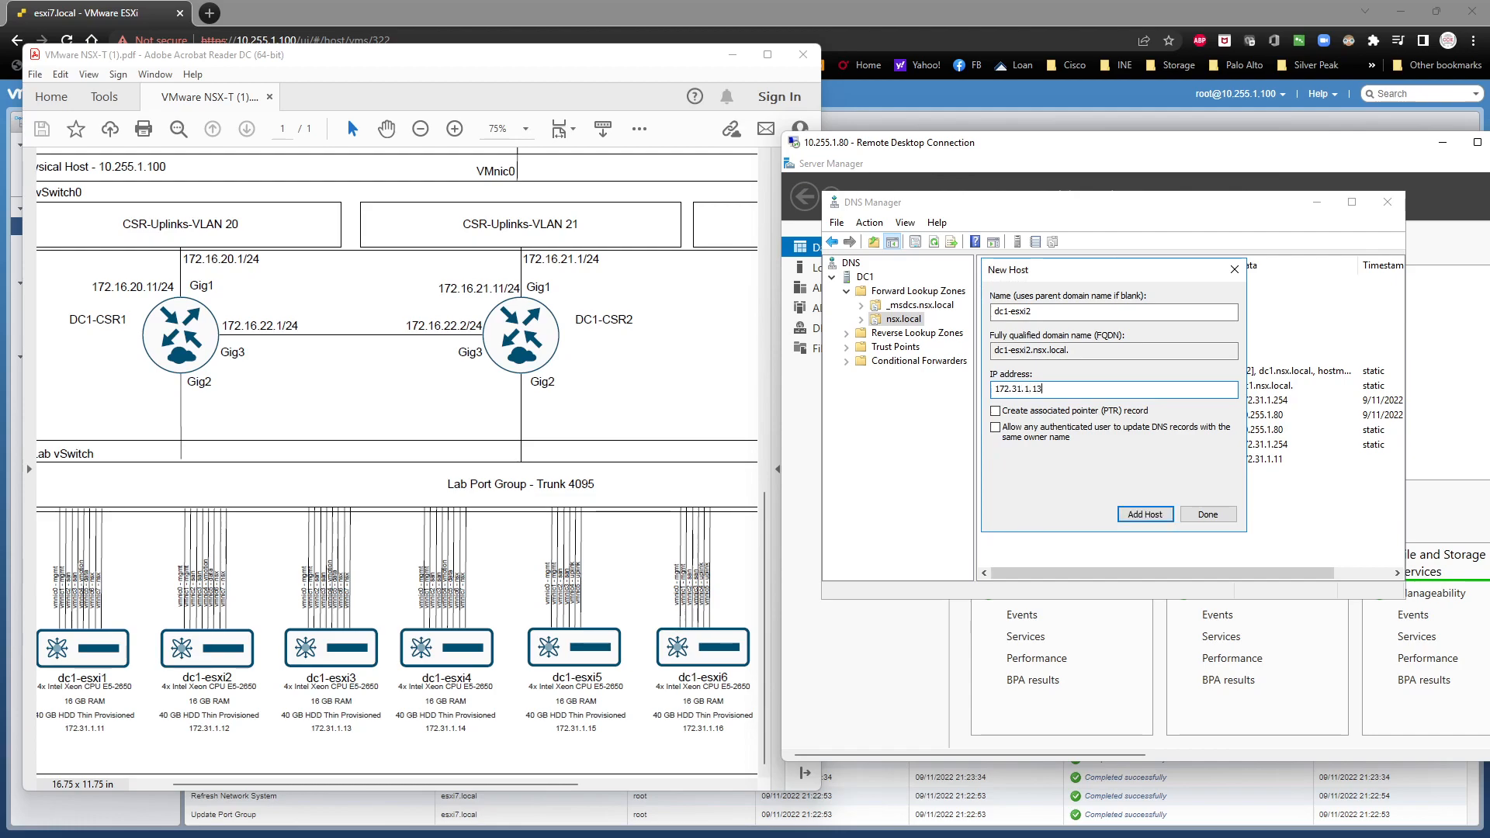
key("Return")
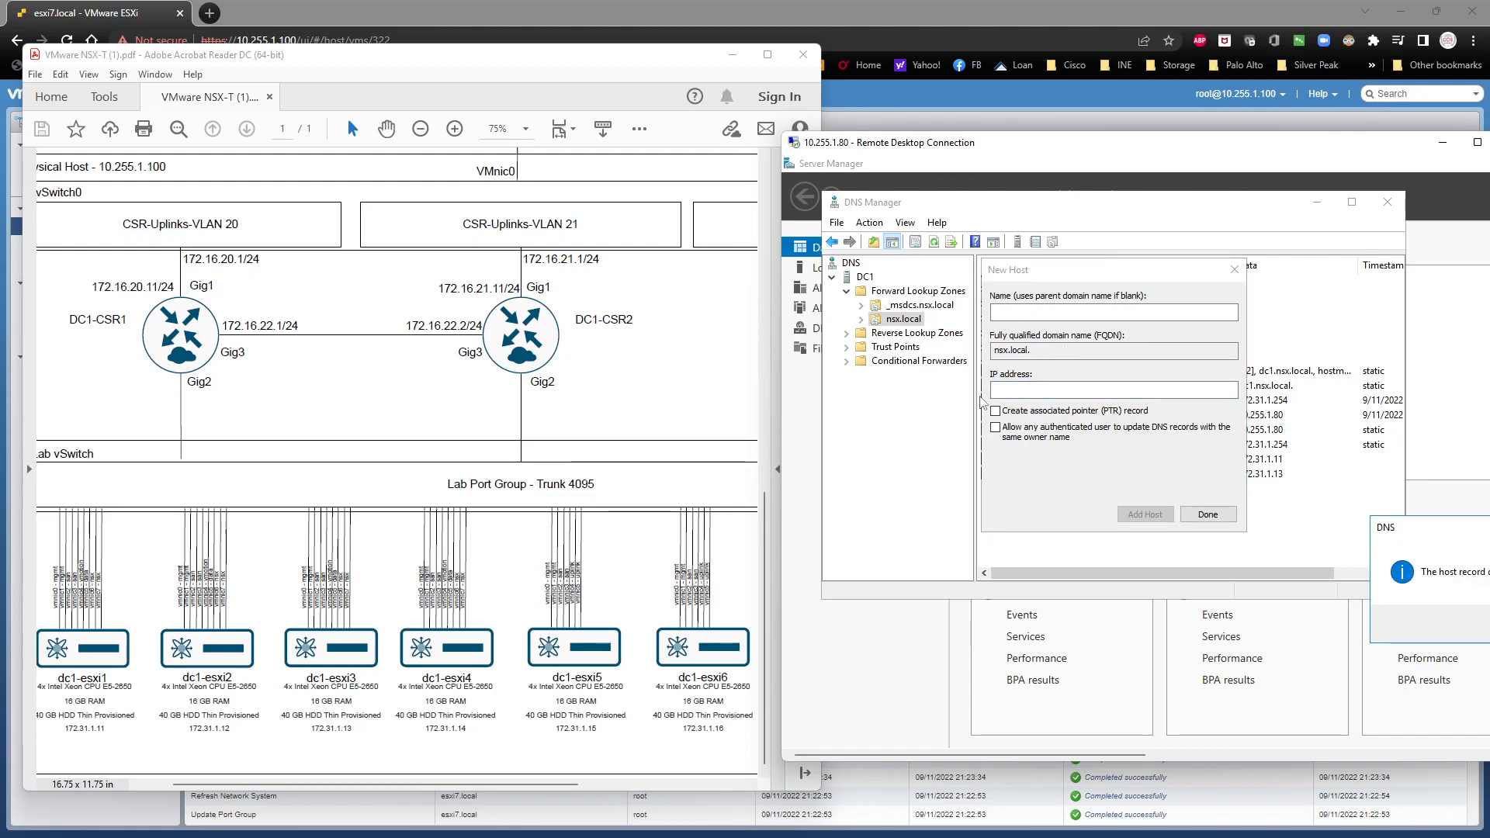
key("Return")
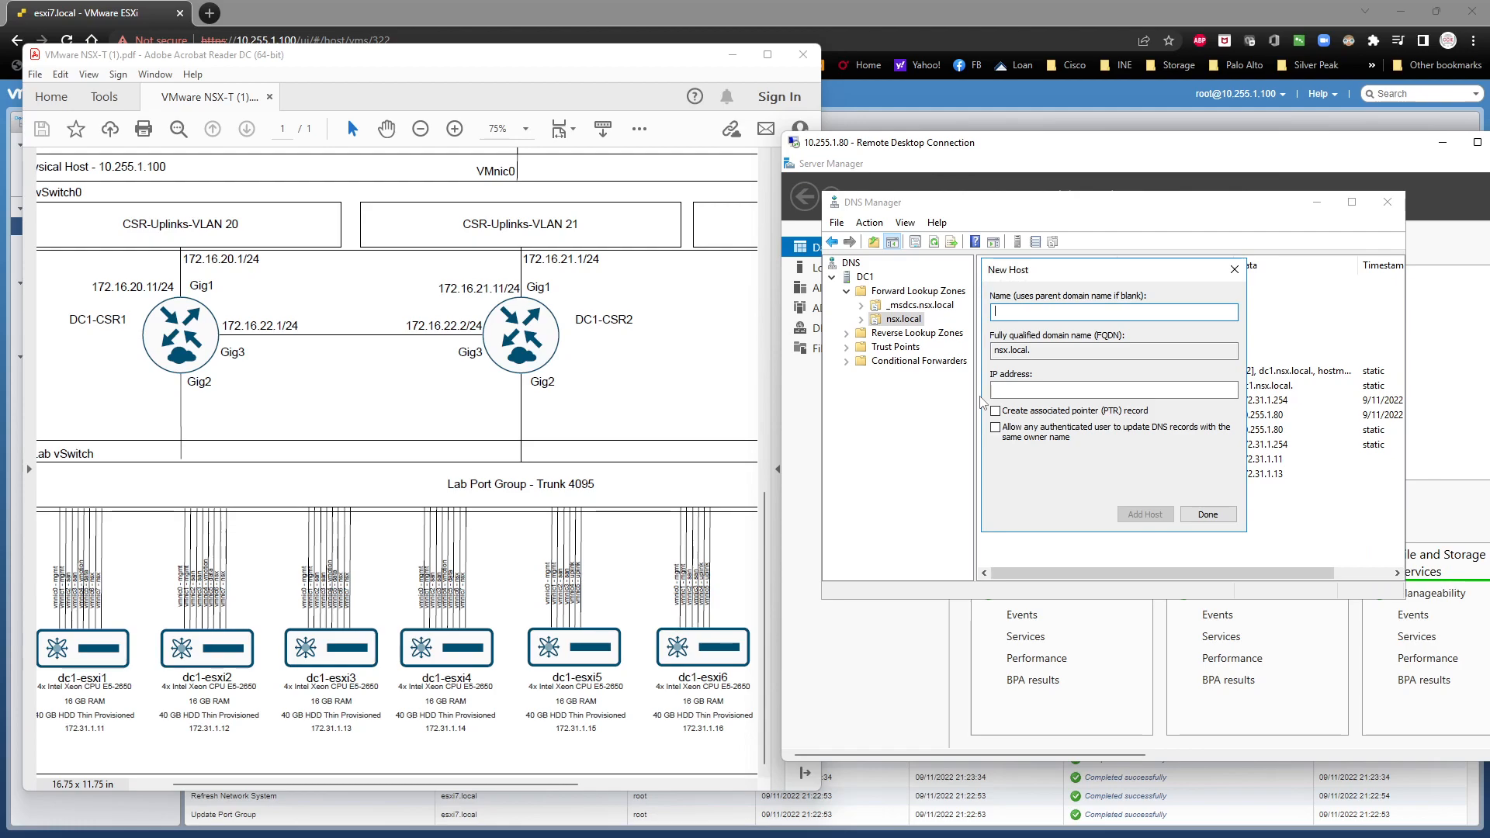
Step: Add a host record for dc1-esxi3 with IP address 172.31.1.13
type("dc1-esxi3")
key("Tab")
type("172.31.1.13")
key("Return")
Step: Add a host record for dc1-esxi4 with IP address 172.31.1.14
type("dc1-")
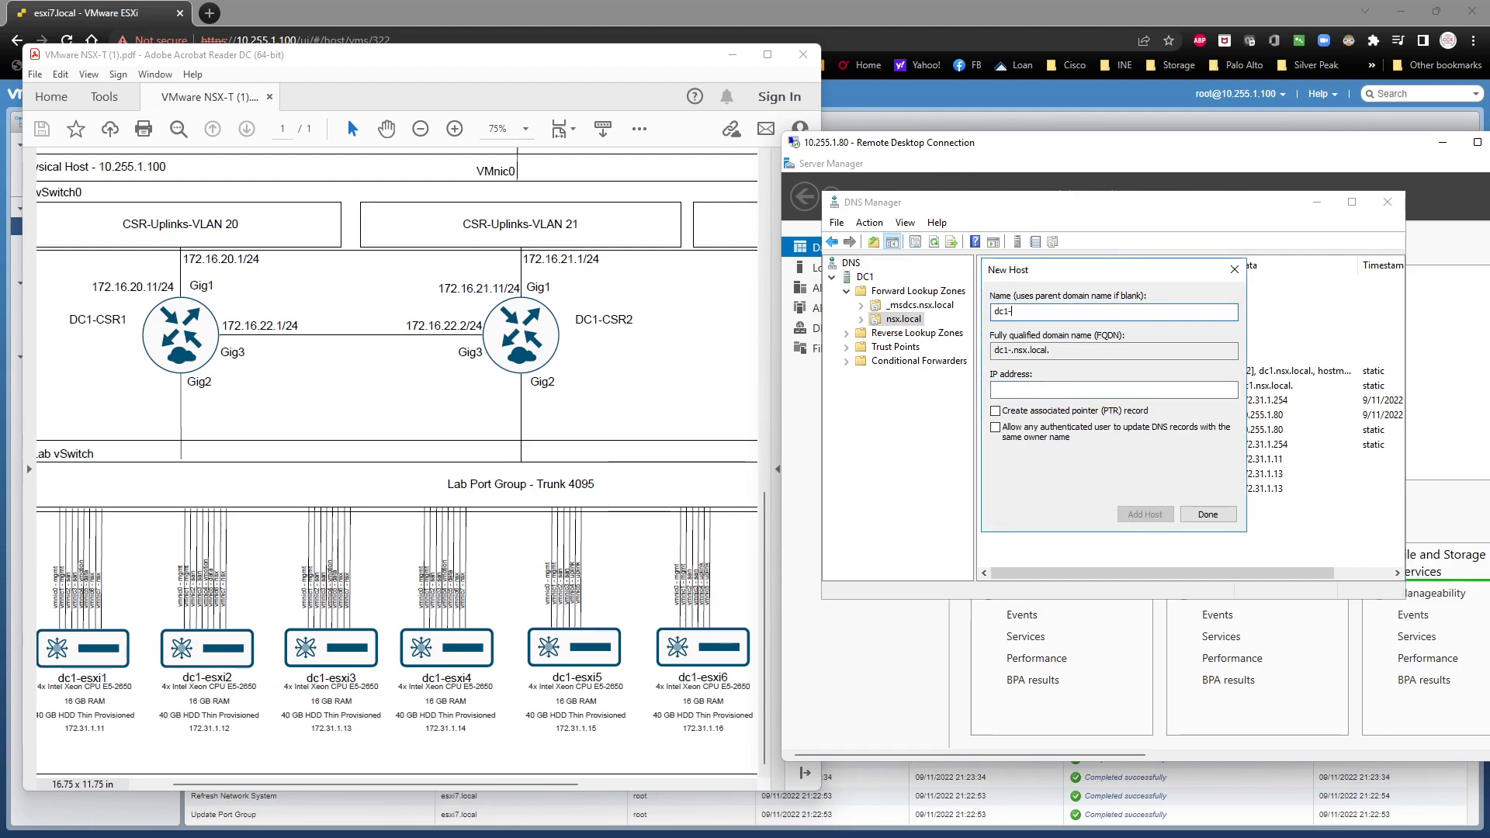
type("esxi4")
key("Tab")
type("172.31.1.14")
key("Return")
Step: Add a host record for dc1-esxi5 with IP address 172.31.1.15
key("Return")
type("dc1-esxi5")
key("Tab")
type("172.31.1.1")
Step: Add a host record for dc1-esxi6 with IP address 172.31.1.16
key("Return")
type("dc1-esxi6")
key("Tab")
key("Tab")
type("172.31.1.16")
Step: Acknowledge the added dc1-esxi6 record, show the dc1-san details in the network diagram, and return to the new host's name
key("Return")
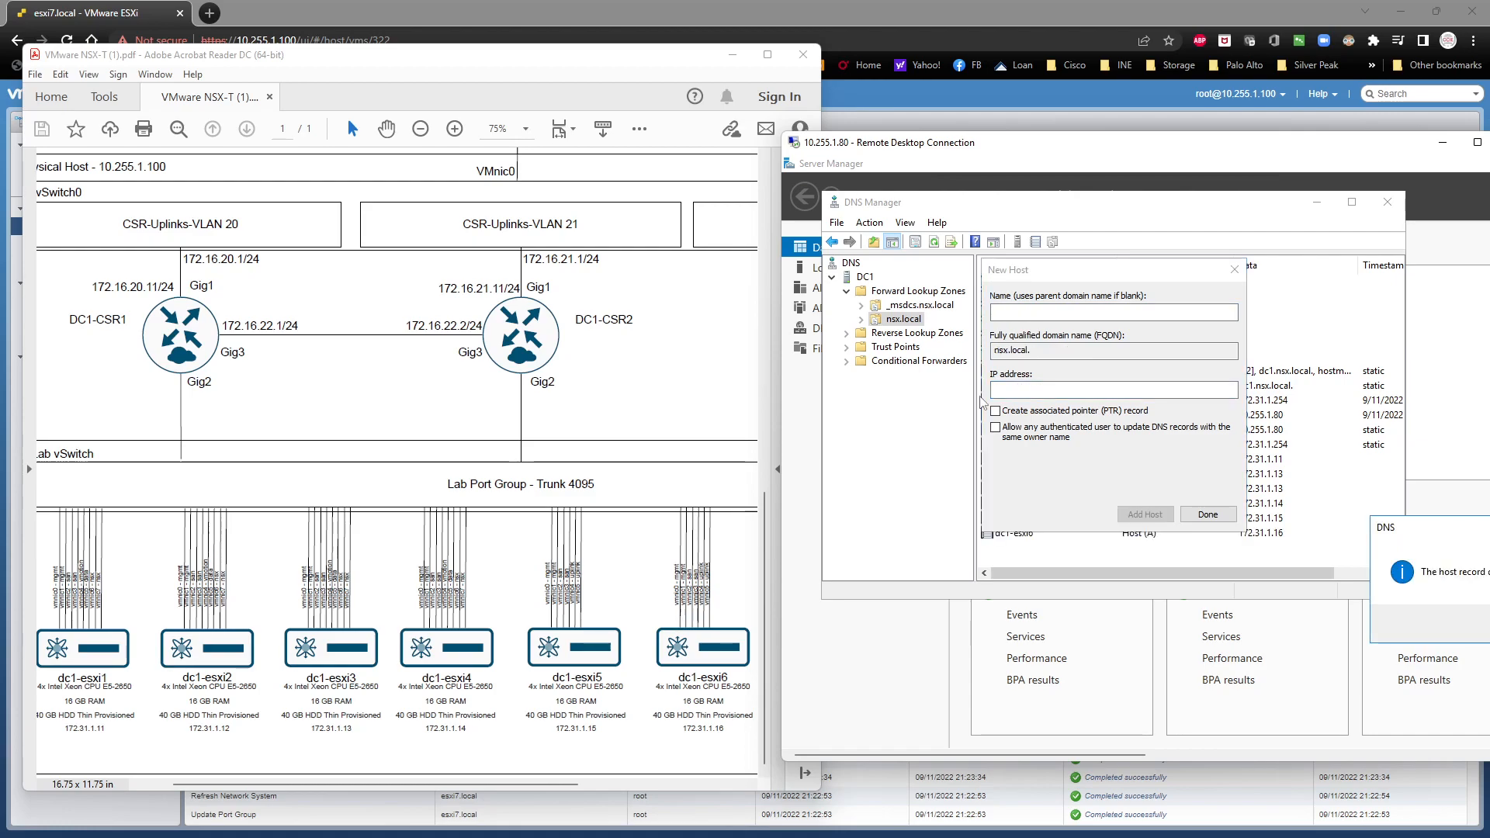
key("Return")
left_click_drag(322, 786, 487, 786)
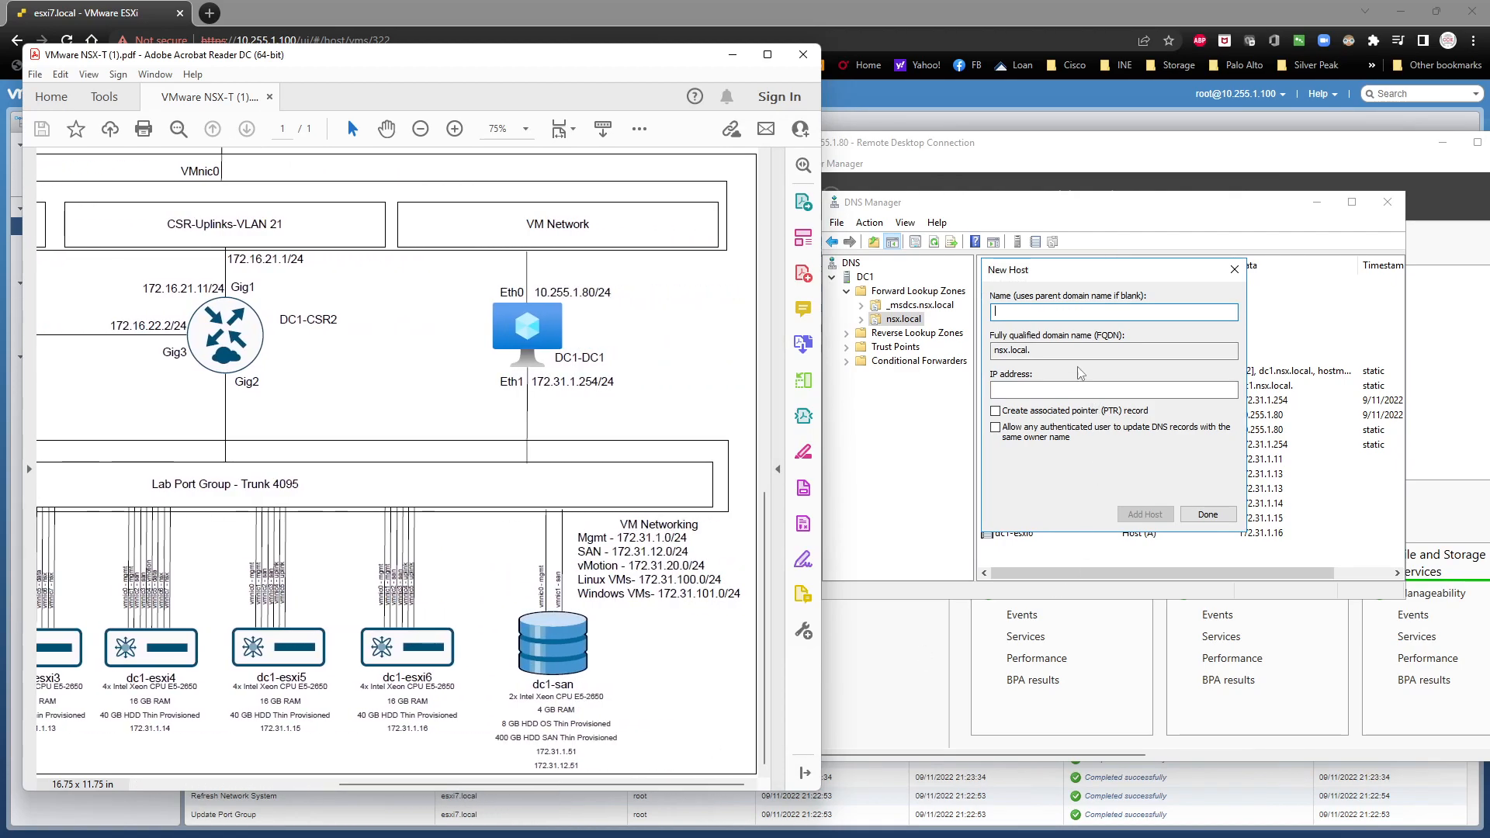
left_click(1050, 314)
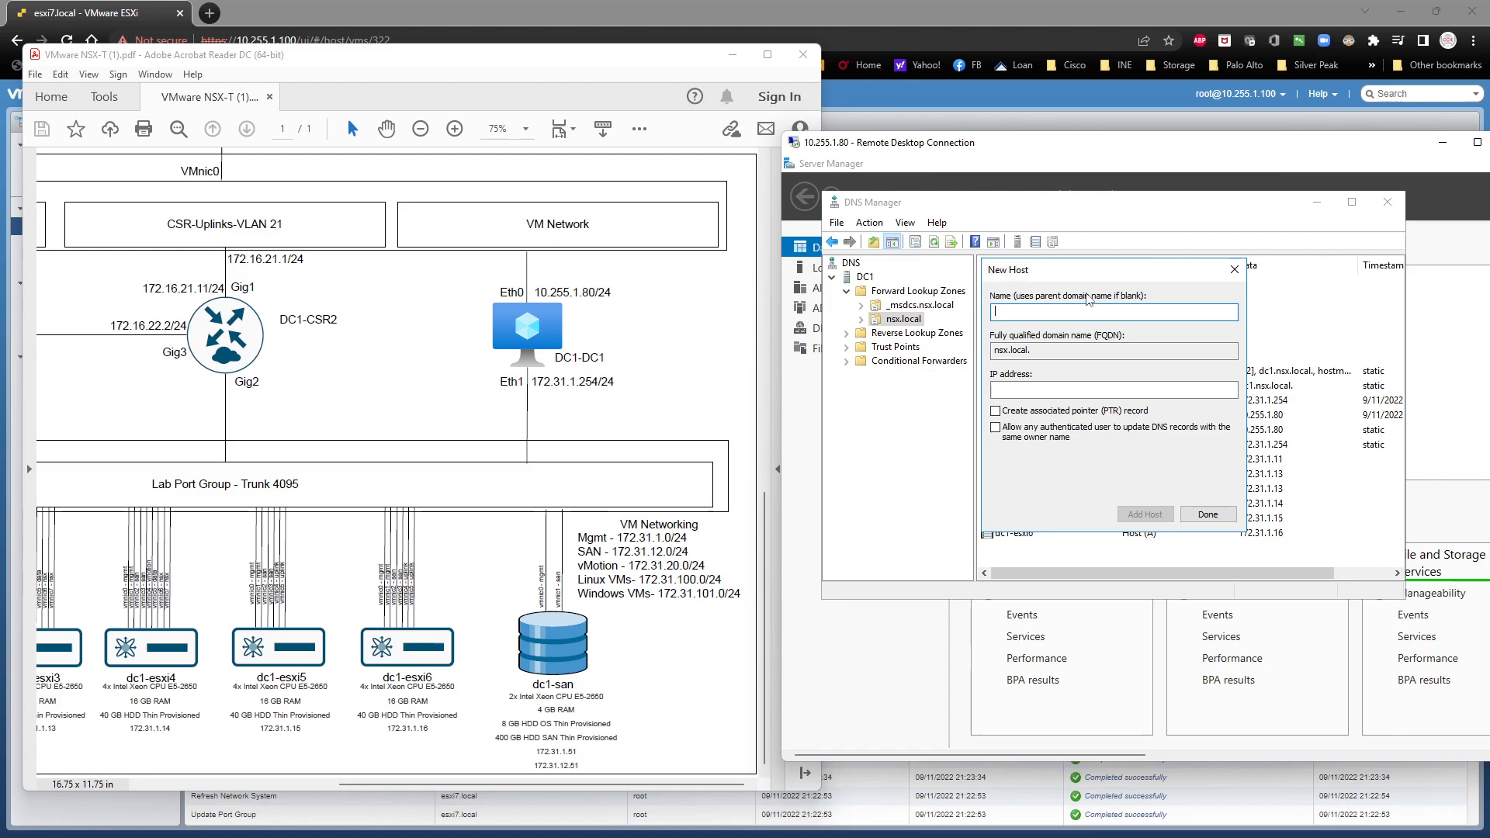
type("172.1.1.51")
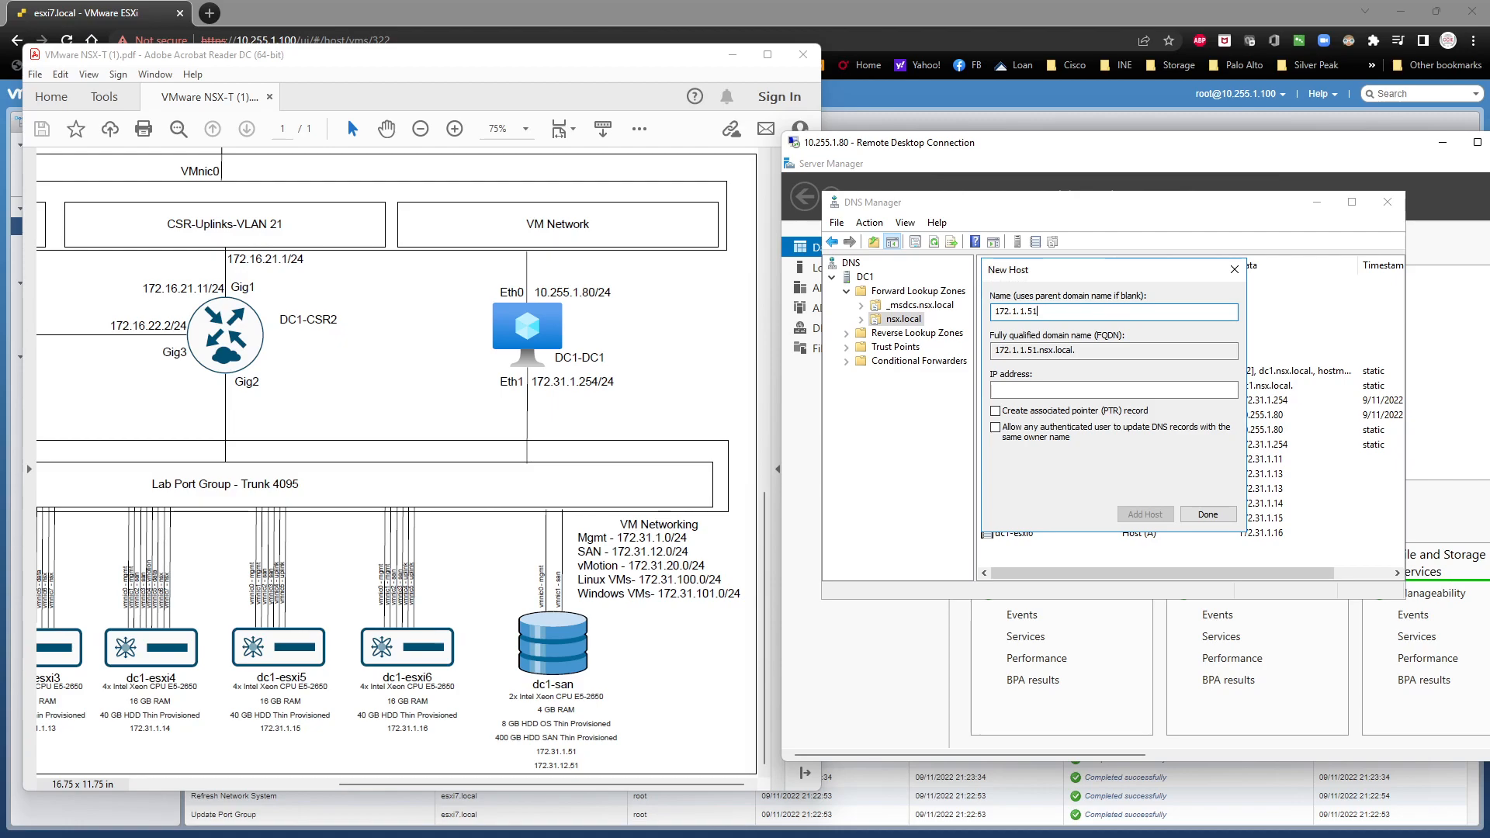
key("BackSpace")
key("BackSpace")
key("BackSpace")
key("BackSpace")
key("BackSpace")
key("BackSpace")
key("BackSpace")
key("BackSpace")
key("BackSpace")
key("BackSpace")
Step: Add a host record for dc1-san with IP address 172.31.1.51 and finish adding hosts
type("dc1-san")
key("Tab")
key("Tab")
key("Tab")
key("shift+Tab")
type("172.3")
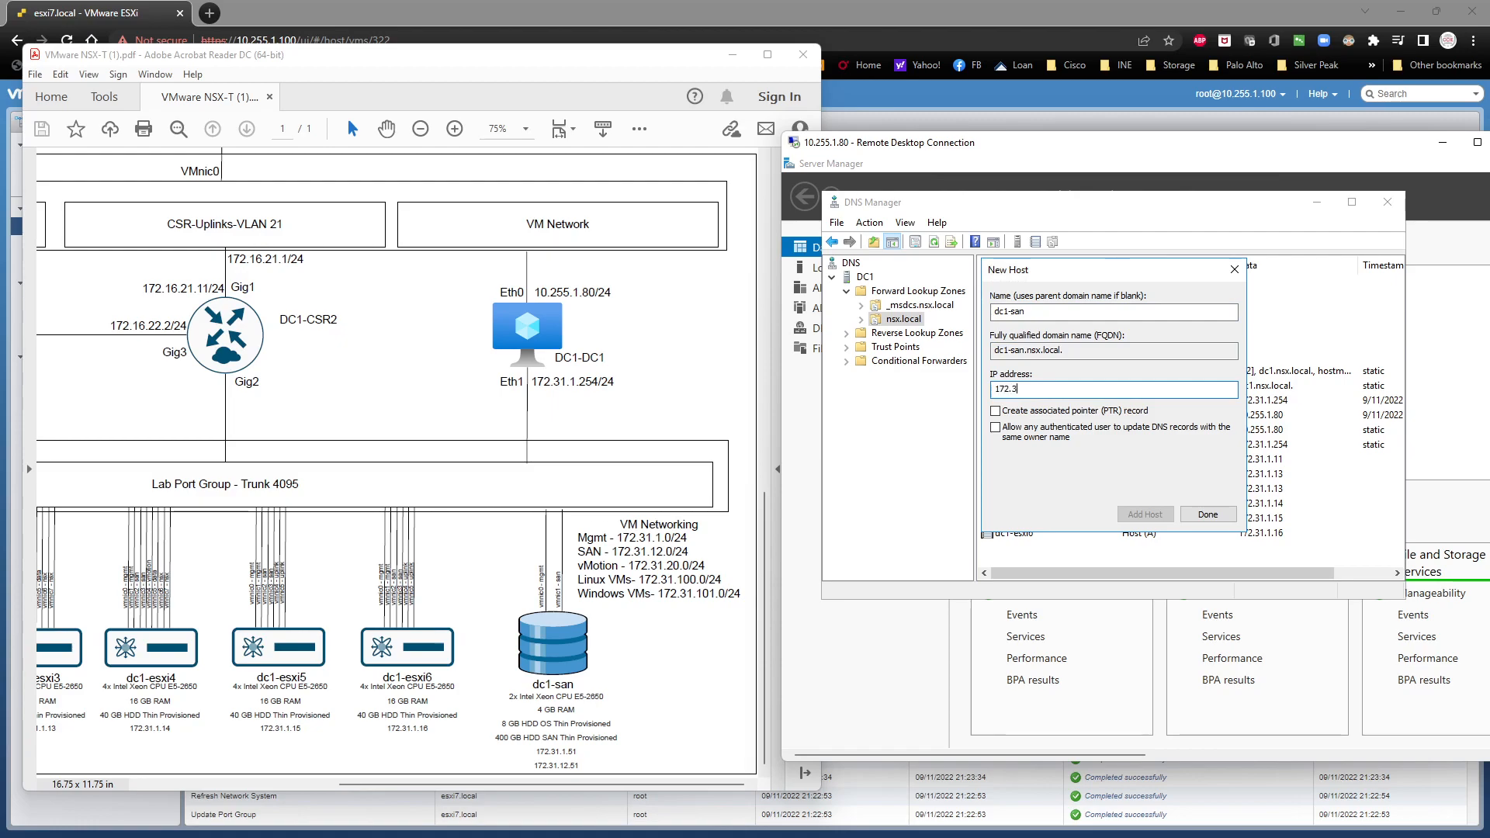
type("1.1.51")
key("Return")
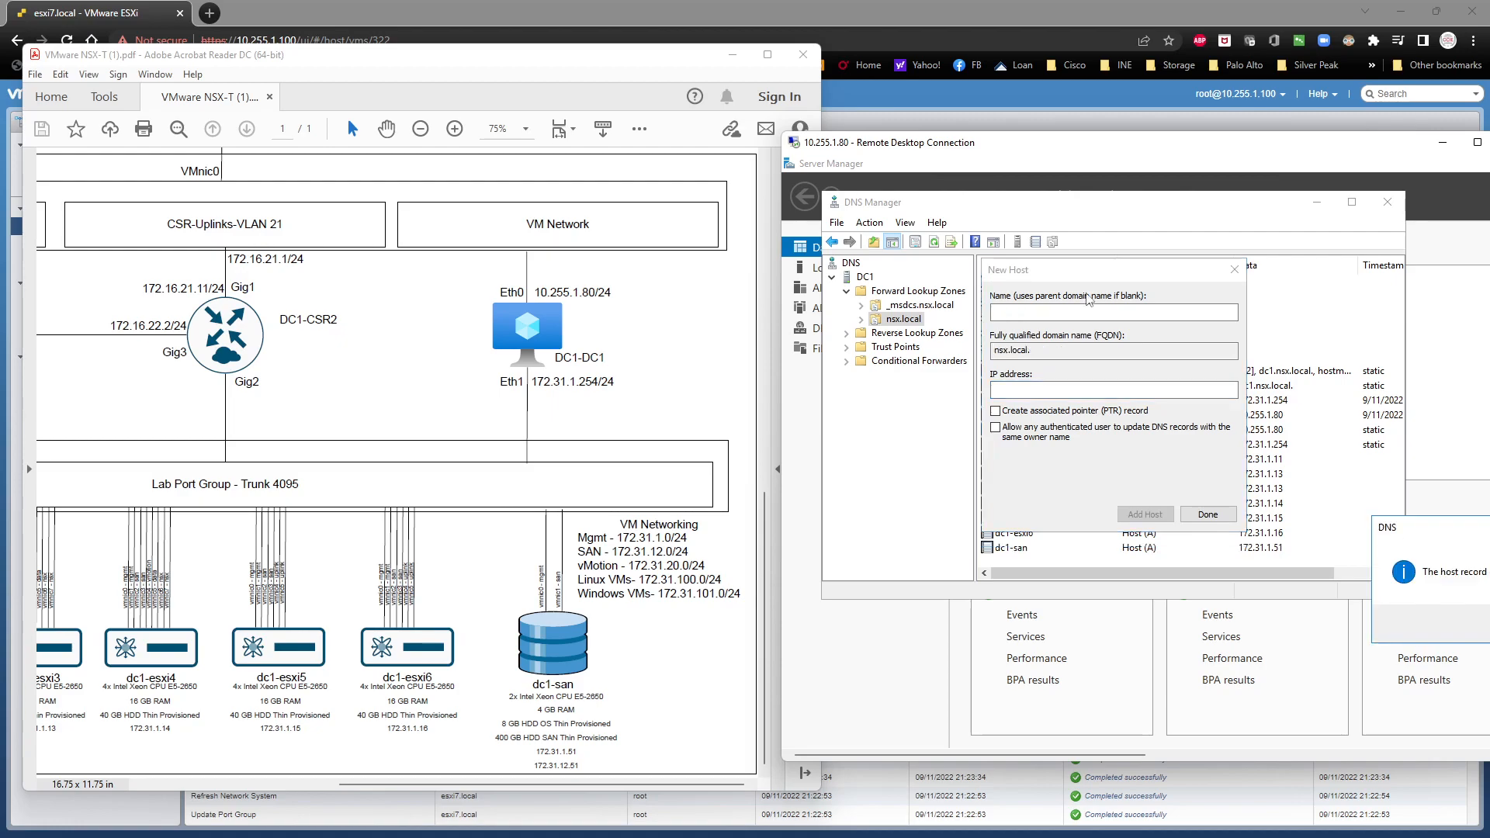
key("Return")
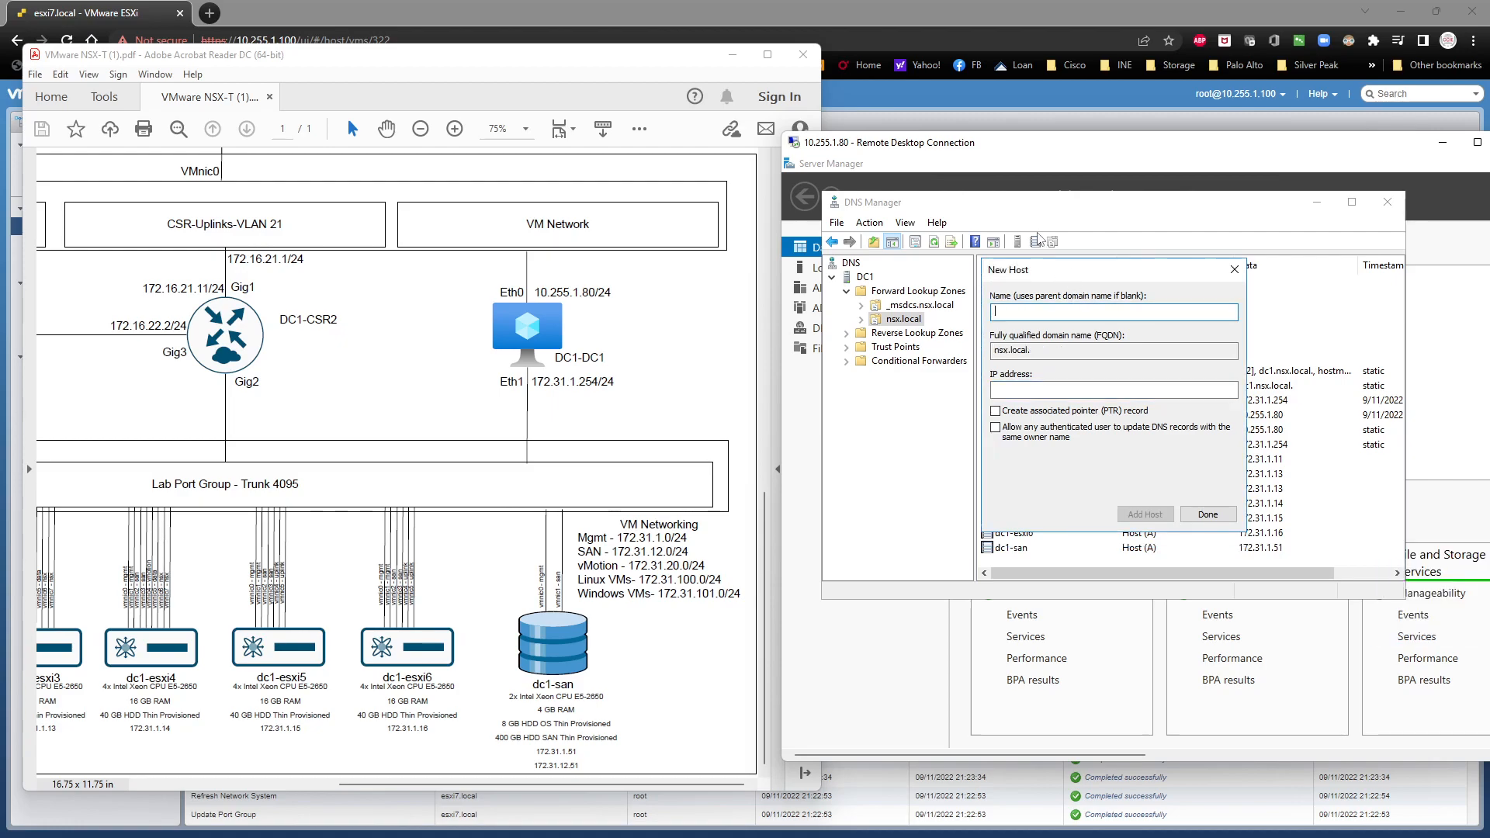
left_click(1196, 519)
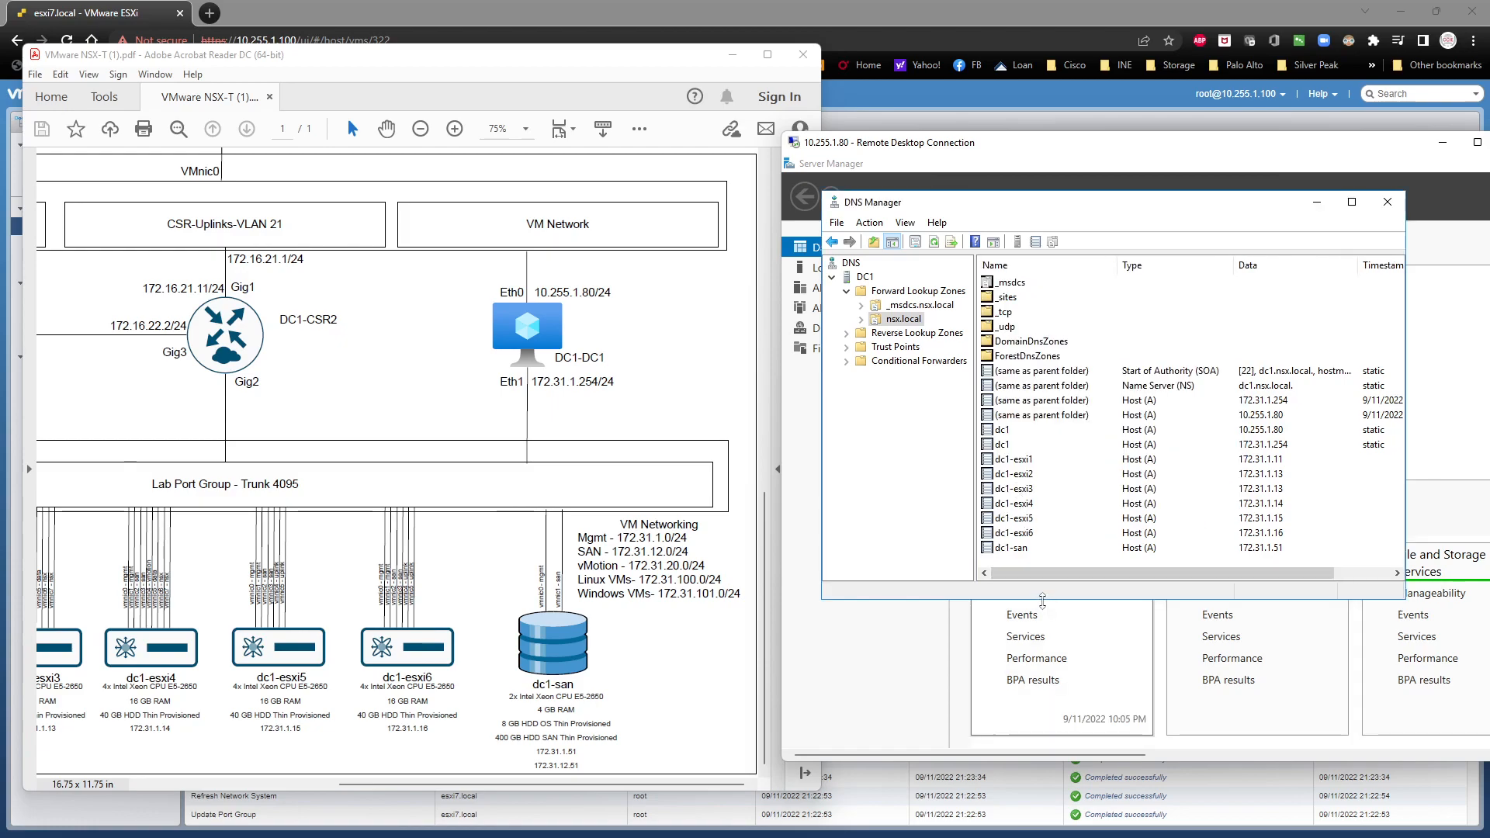
Step: Make DNS Manager taller and clear the view to a full-screen remote session with the network diagram and Server Manager minimized
left_click_drag(1044, 598, 1044, 713)
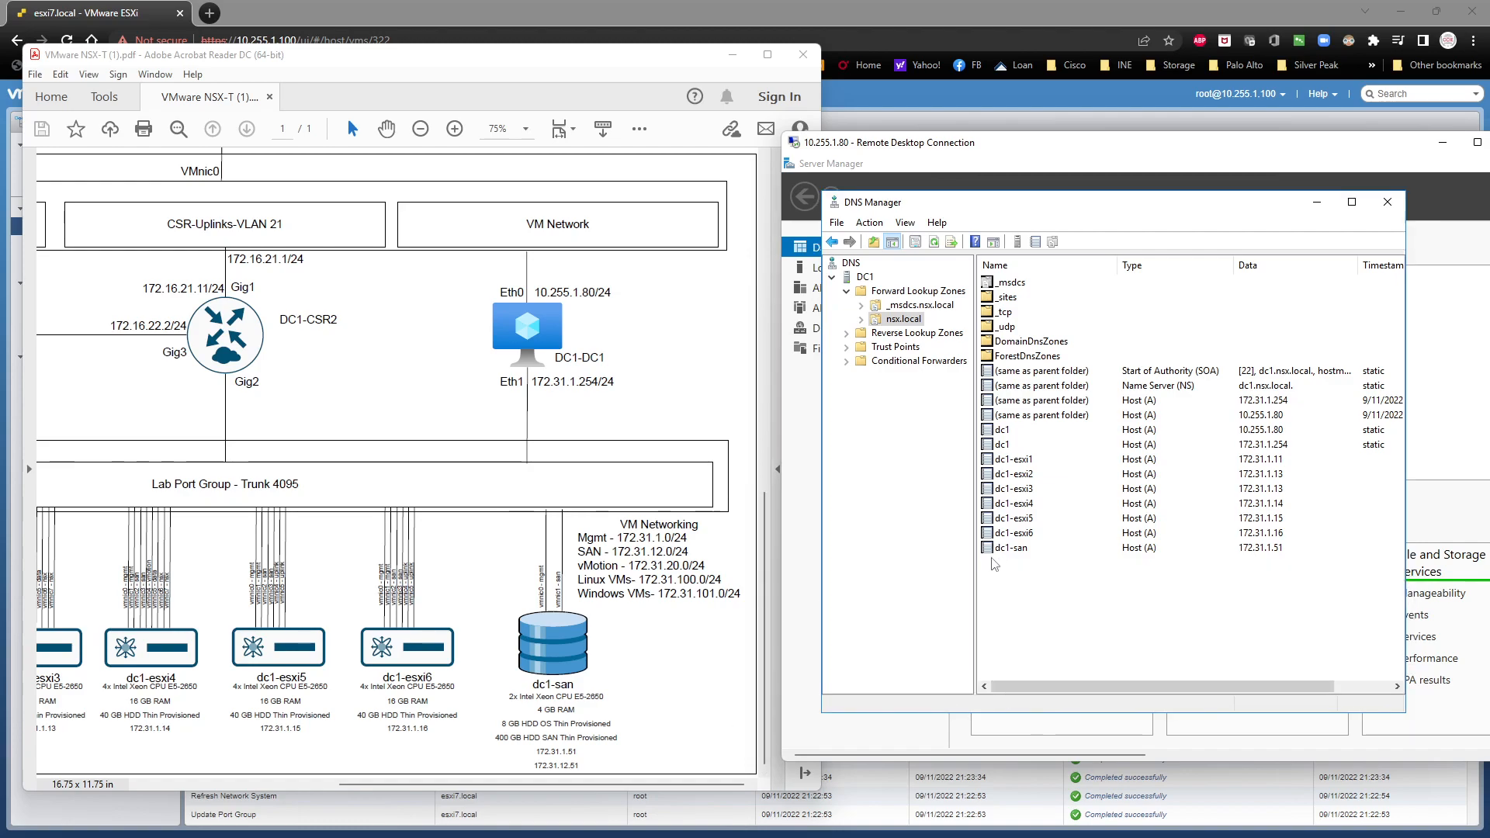
left_click(731, 54)
double_click(940, 148)
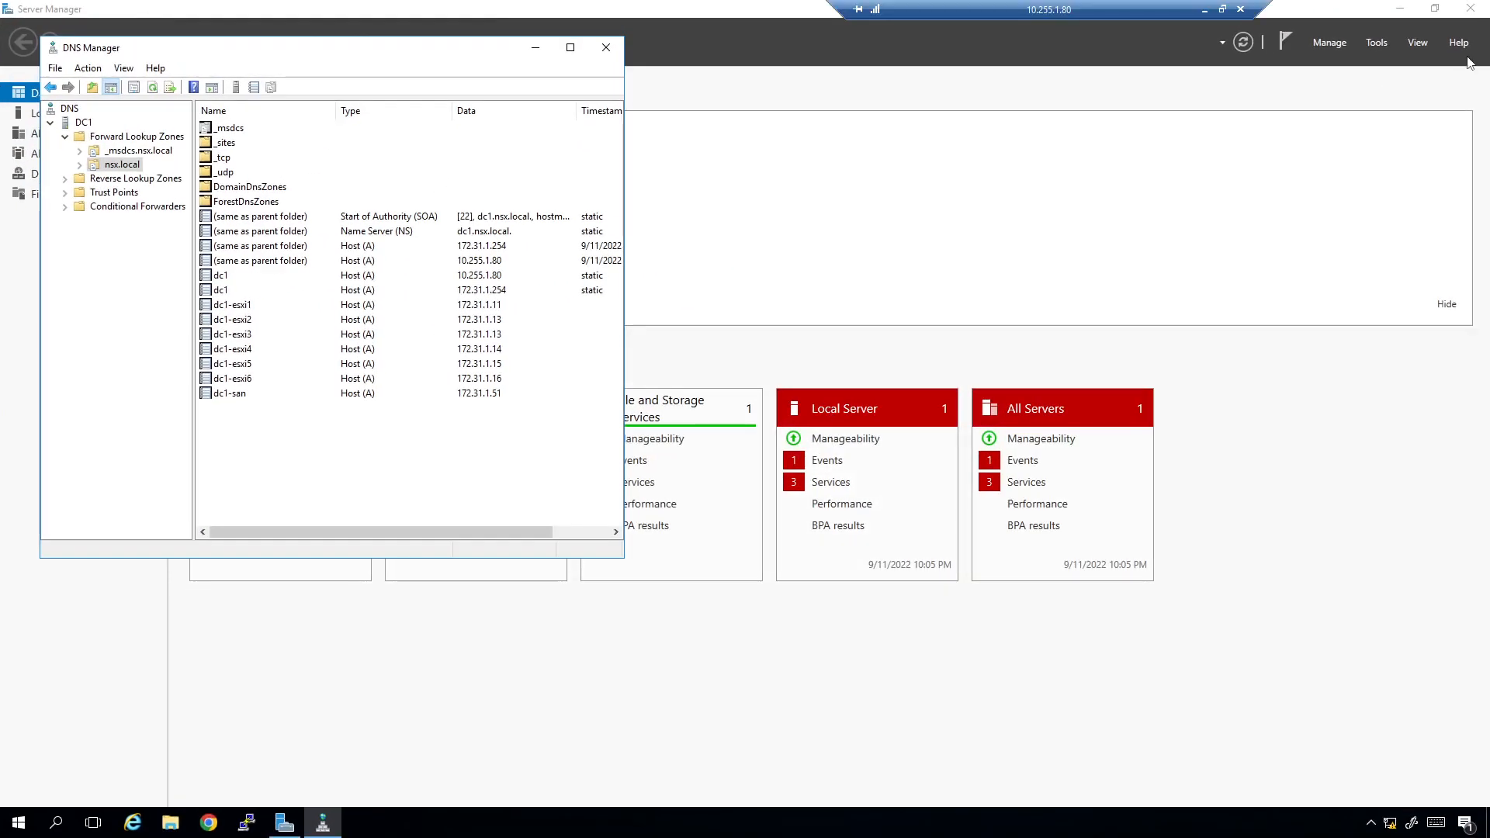
left_click(1402, 8)
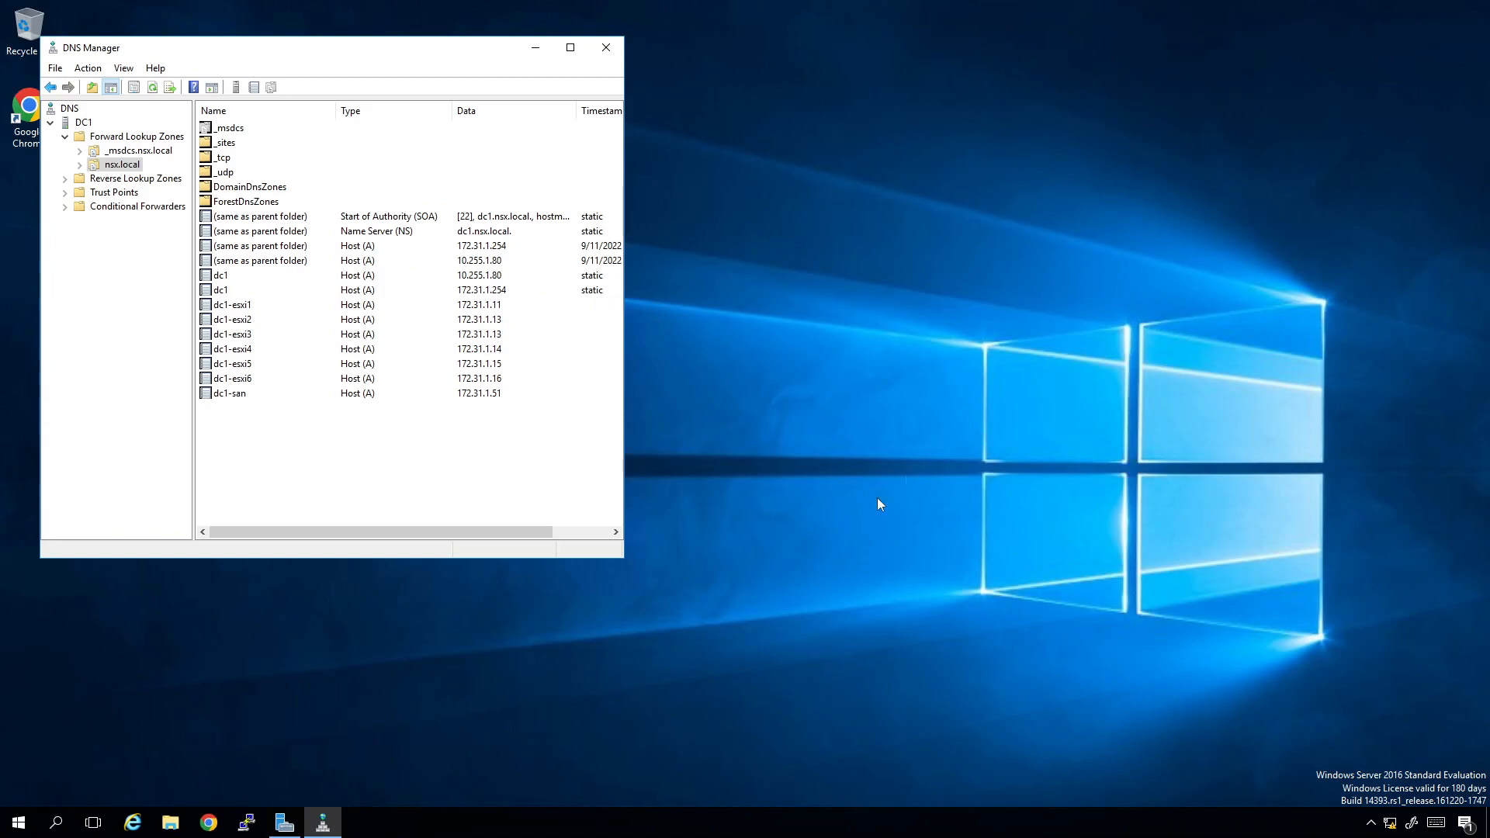